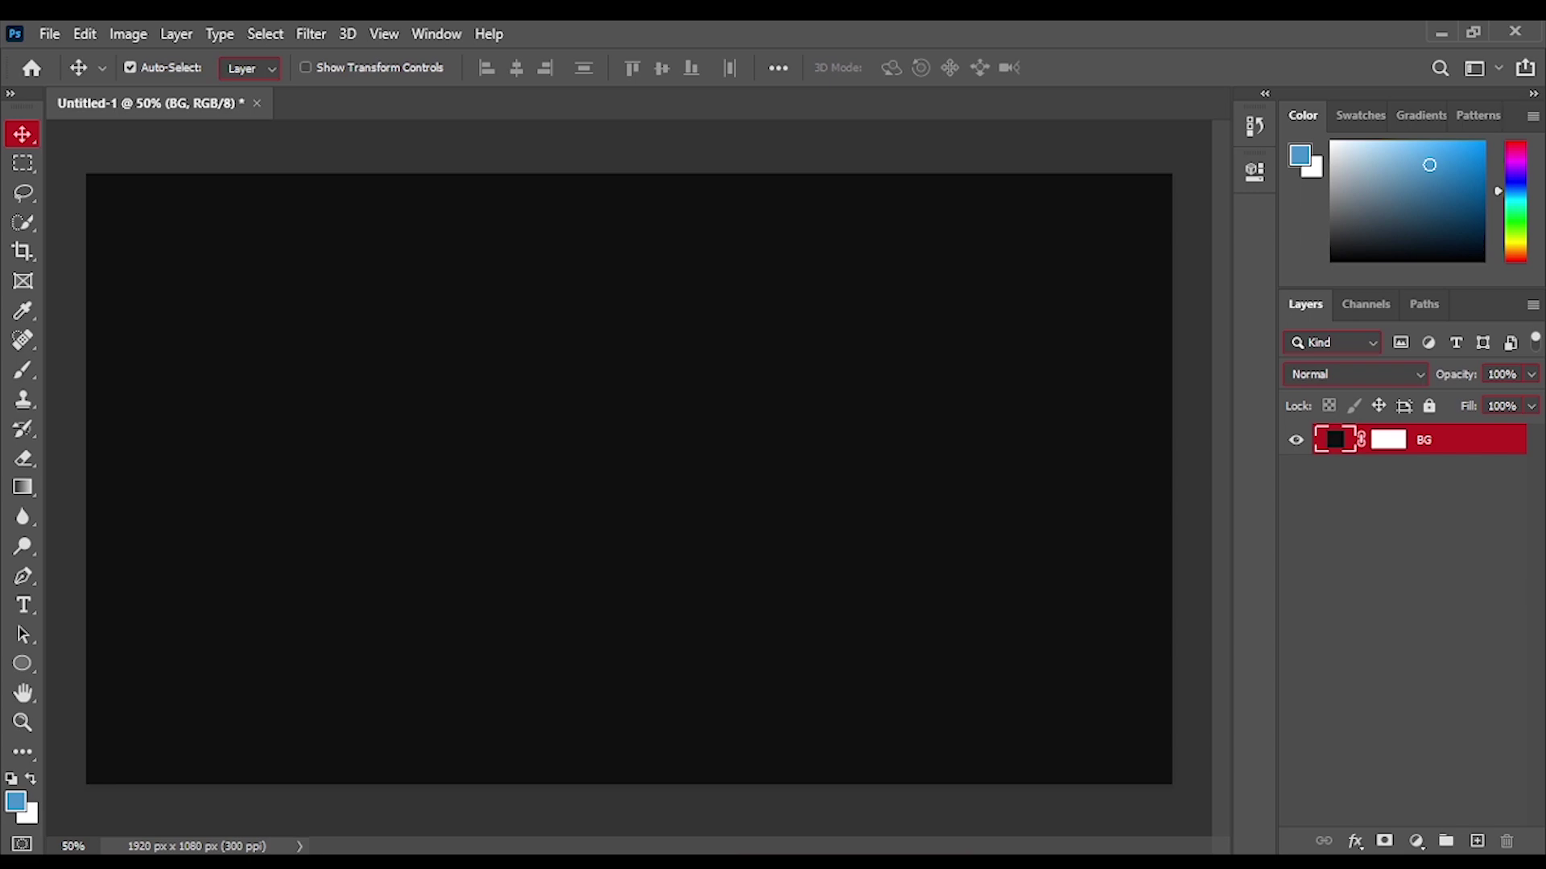
Place the Jordan 2 shoe image on the canvas, scale it to about 25% and move it to the upper middle.
{"action": "key", "text": "alt+Tab"}
{"action": "left_click_drag", "start_coordinate": [1252, 359], "coordinate": [578, 427]}
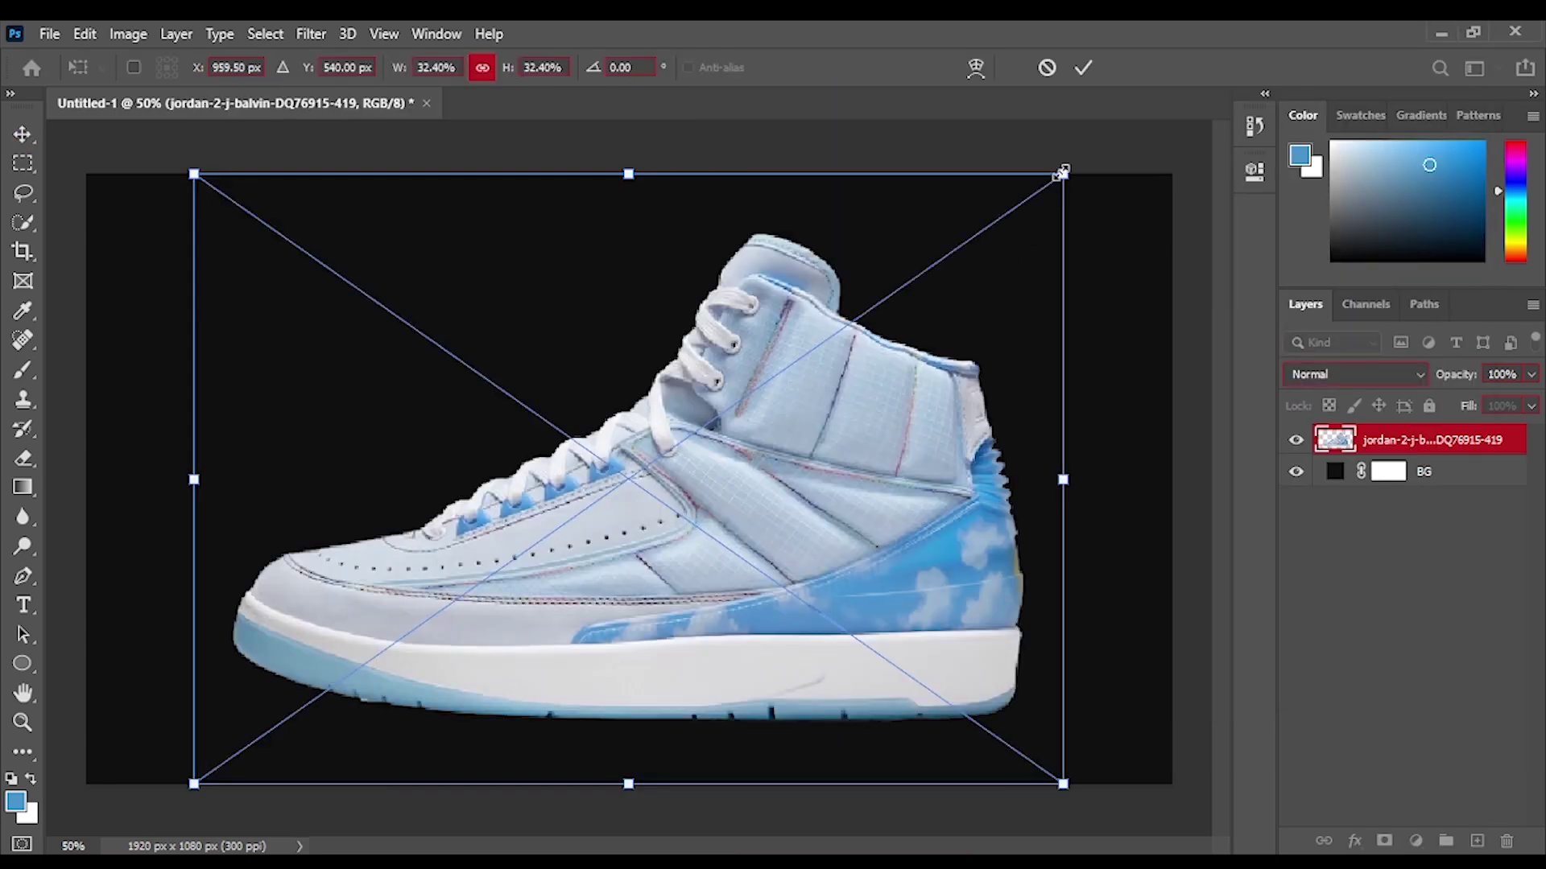
{"action": "left_click_drag", "start_coordinate": [1062, 173], "coordinate": [871, 310]}
{"action": "key", "text": "Return"}
{"action": "left_click_drag", "start_coordinate": [765, 587], "coordinate": [874, 456]}
Rotate the shoe counter-clockwise so its toe points down, and shrink it around the canvas centre.
{"action": "key", "text": "ctrl+t"}
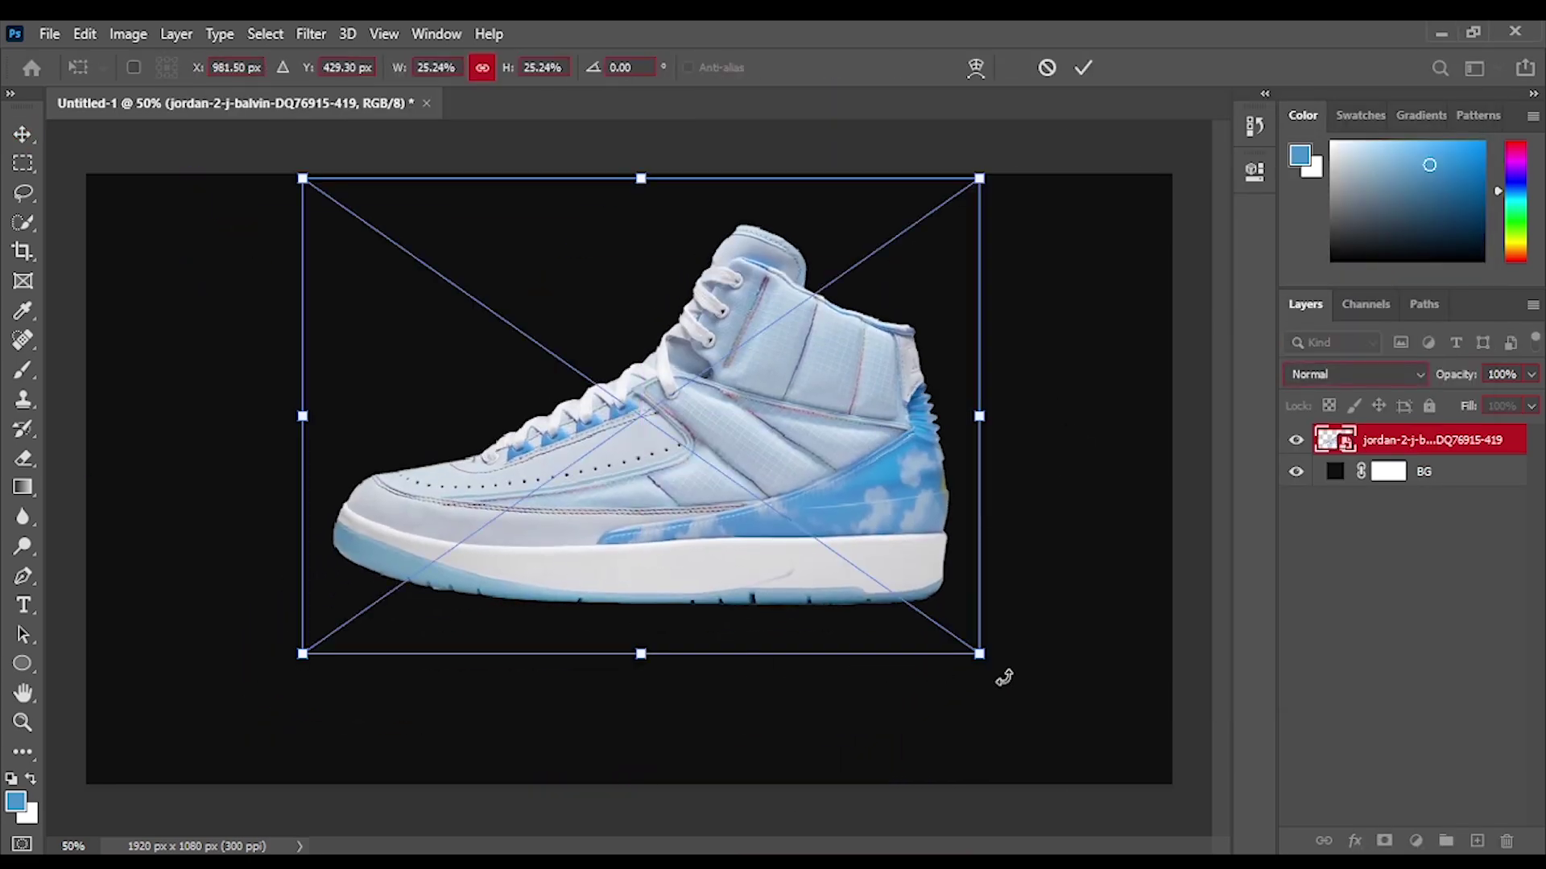
{"action": "left_click_drag", "start_coordinate": [1004, 678], "coordinate": [901, 461]}
{"action": "left_click_drag", "start_coordinate": [834, 271], "coordinate": [945, 332]}
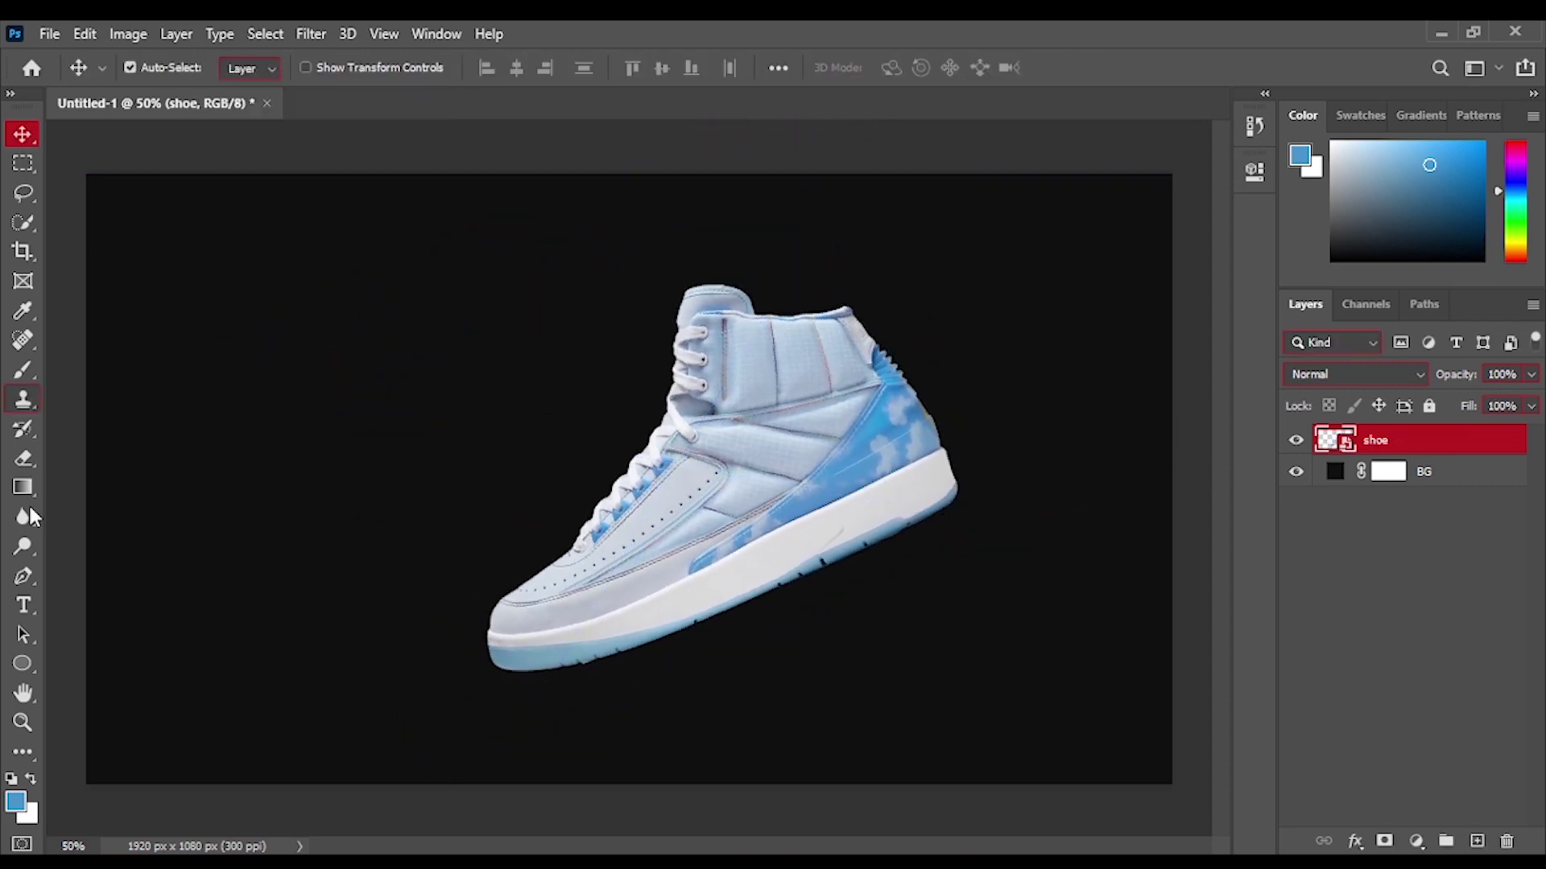
Add the white text "JORDAN" beside the shoe's toe side in 45 pt Poppins Black Italic.
{"action": "left_click", "coordinate": [23, 605]}
{"action": "left_click", "coordinate": [345, 475]}
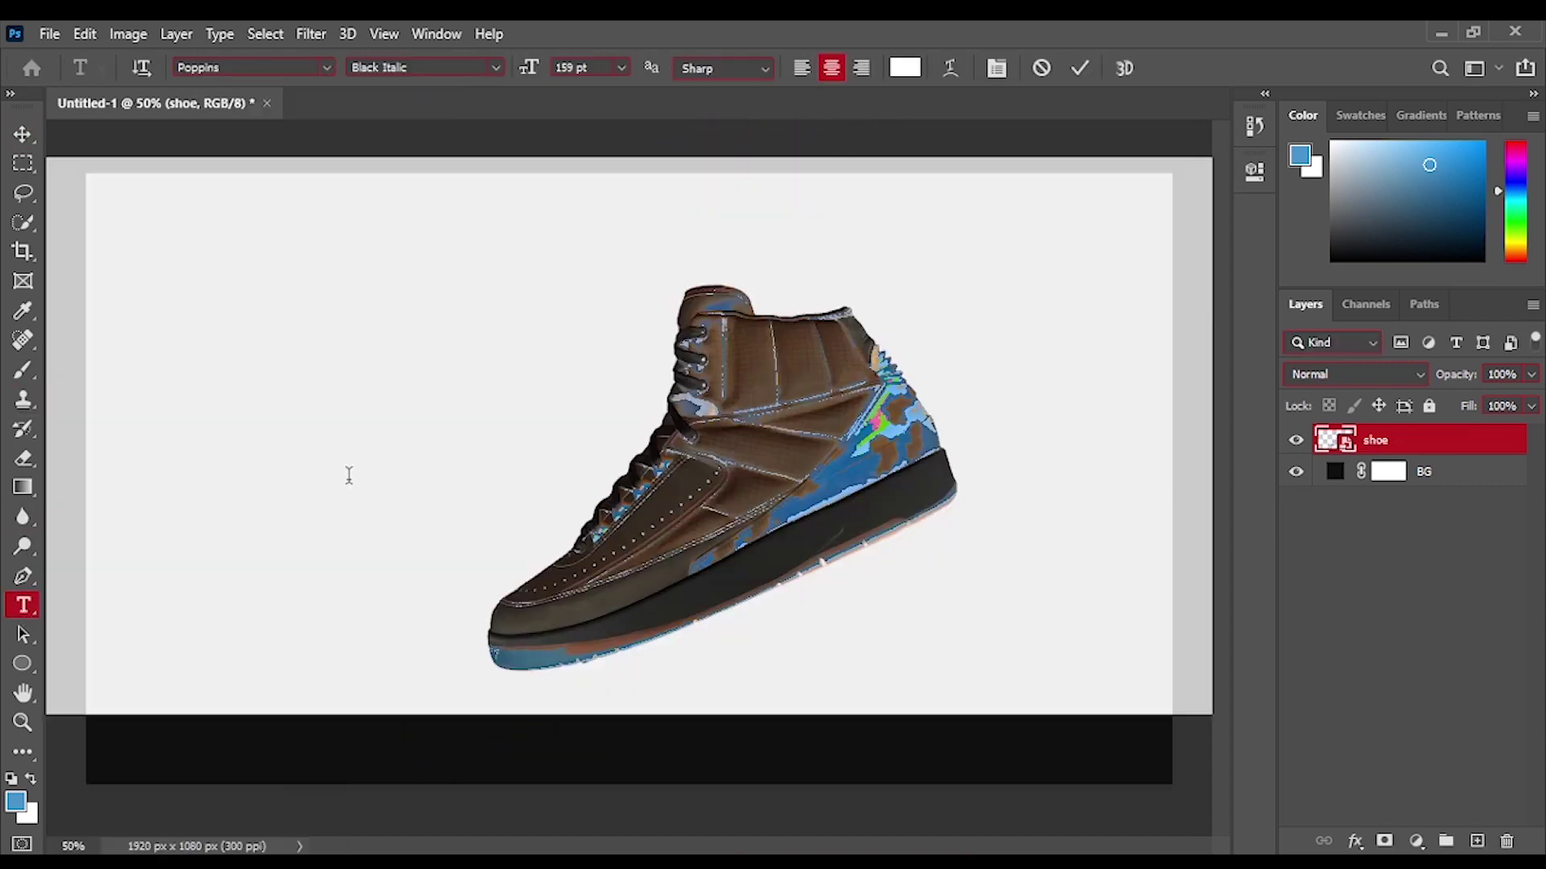
{"action": "left_click", "coordinate": [1254, 170]}
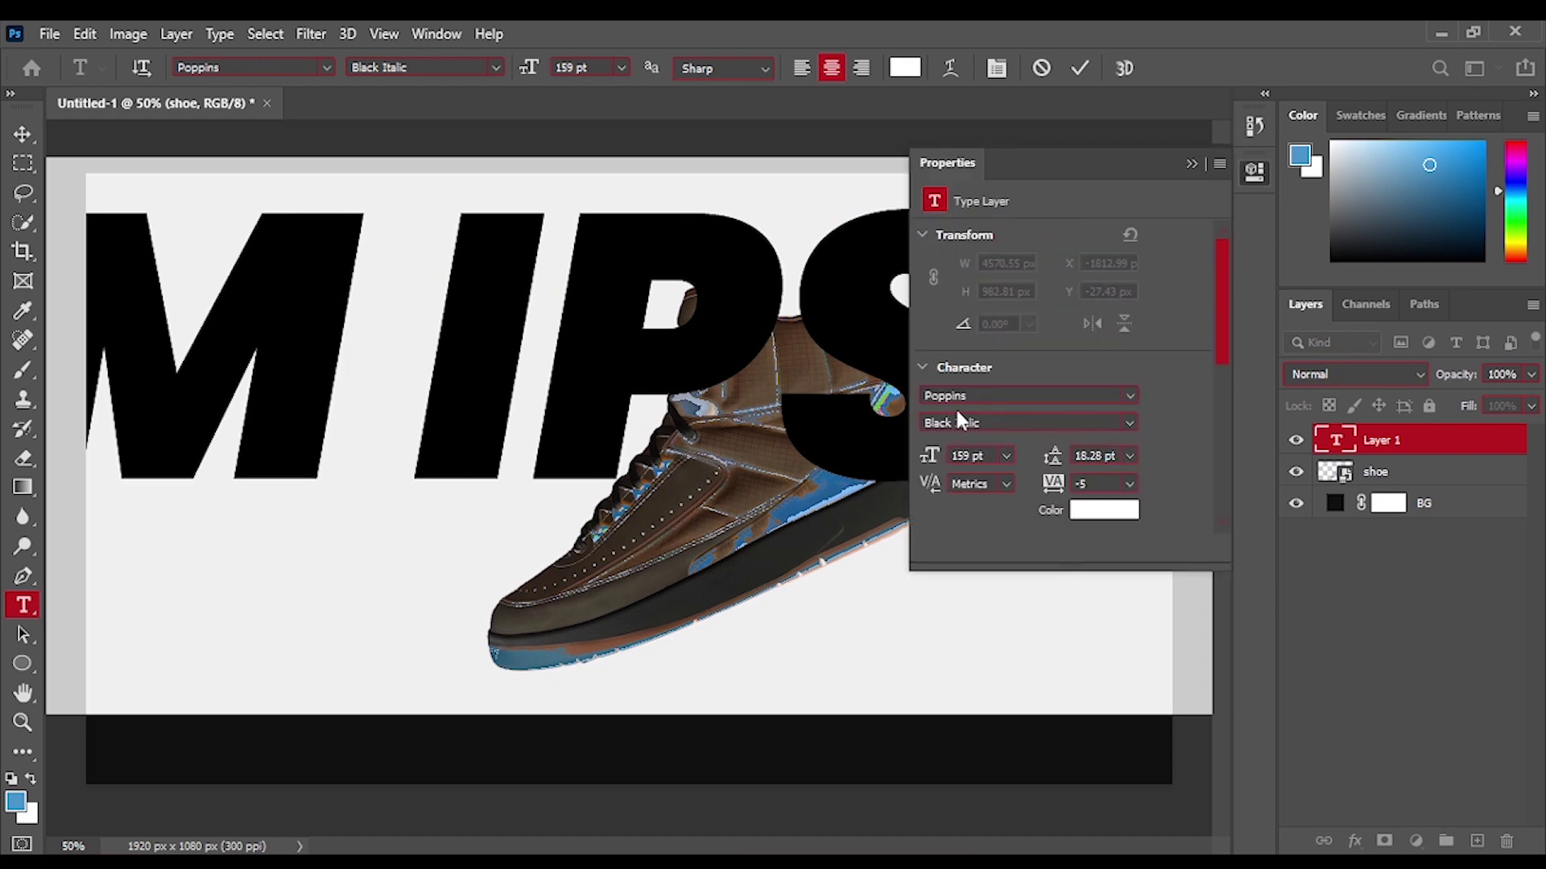
{"action": "left_click_drag", "start_coordinate": [930, 456], "coordinate": [971, 441]}
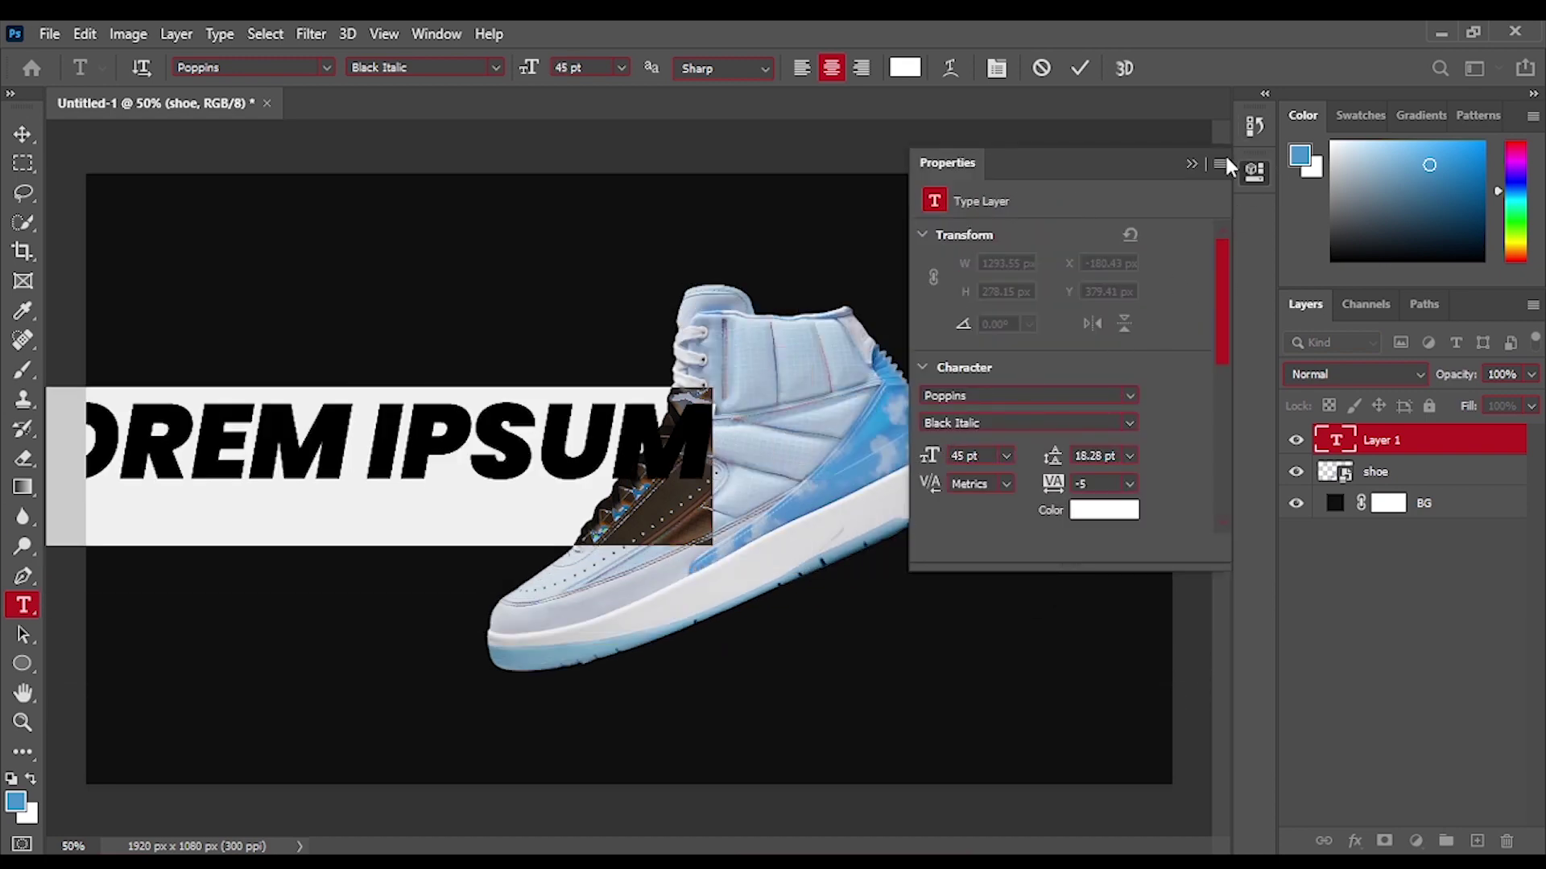
{"action": "left_click", "coordinate": [1191, 163]}
{"action": "key", "text": "BackSpace"}
{"action": "type", "text": "JORDA"}
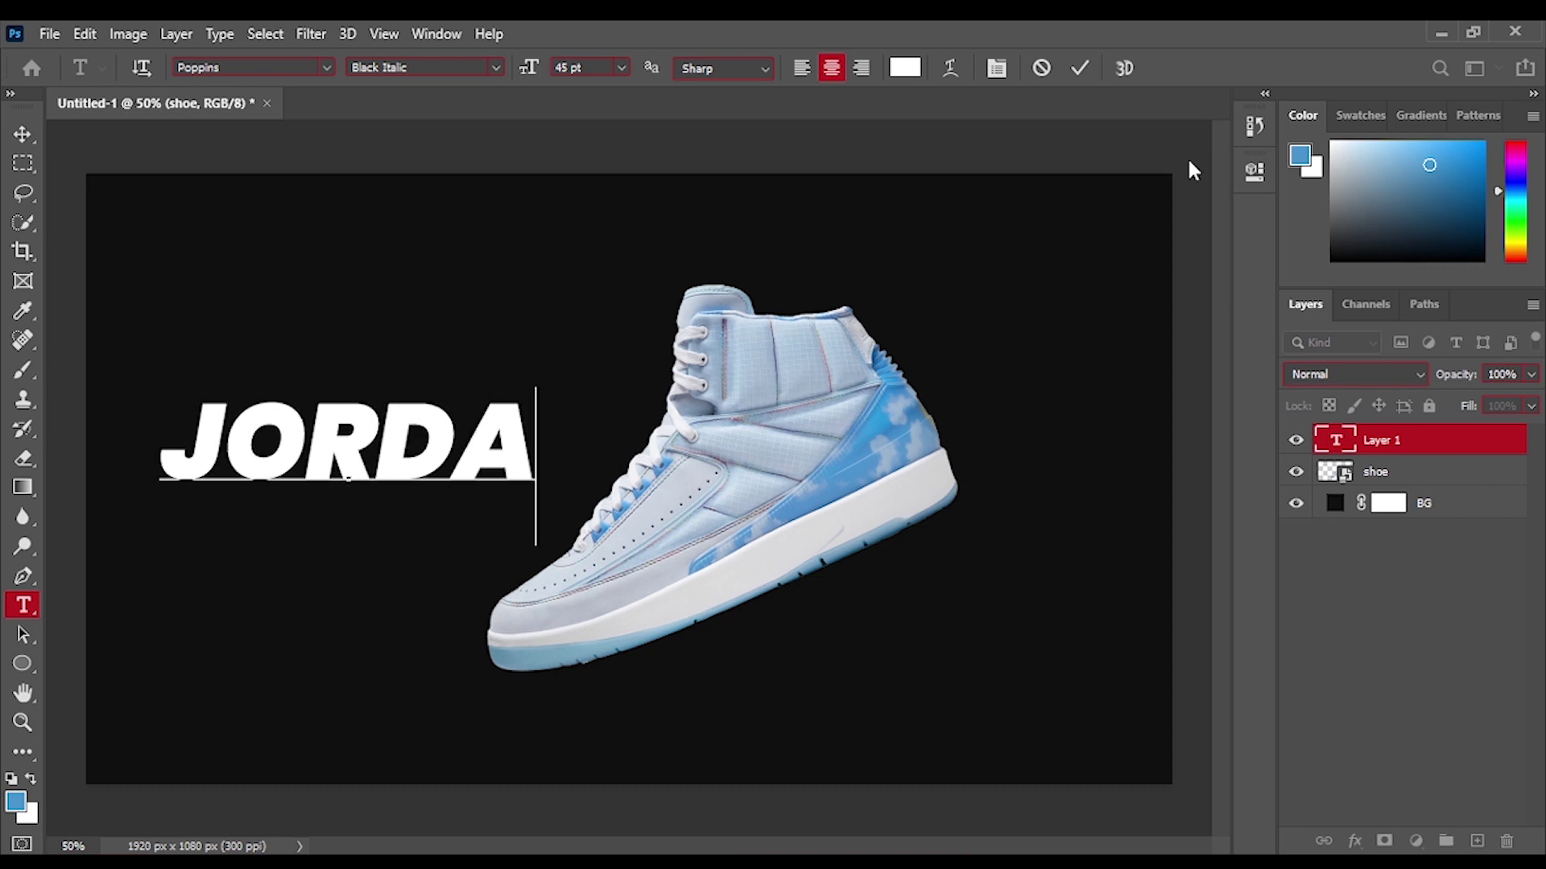
{"action": "type", "text": "N"}
{"action": "key", "text": "ctrl+Return"}
Duplicate the JORDAN text to the area below the shoe's heel and change the copy to "BALVIN".
{"action": "key", "text": "v"}
{"action": "left_click_drag", "start_coordinate": [513, 458], "coordinate": [1207, 580]}
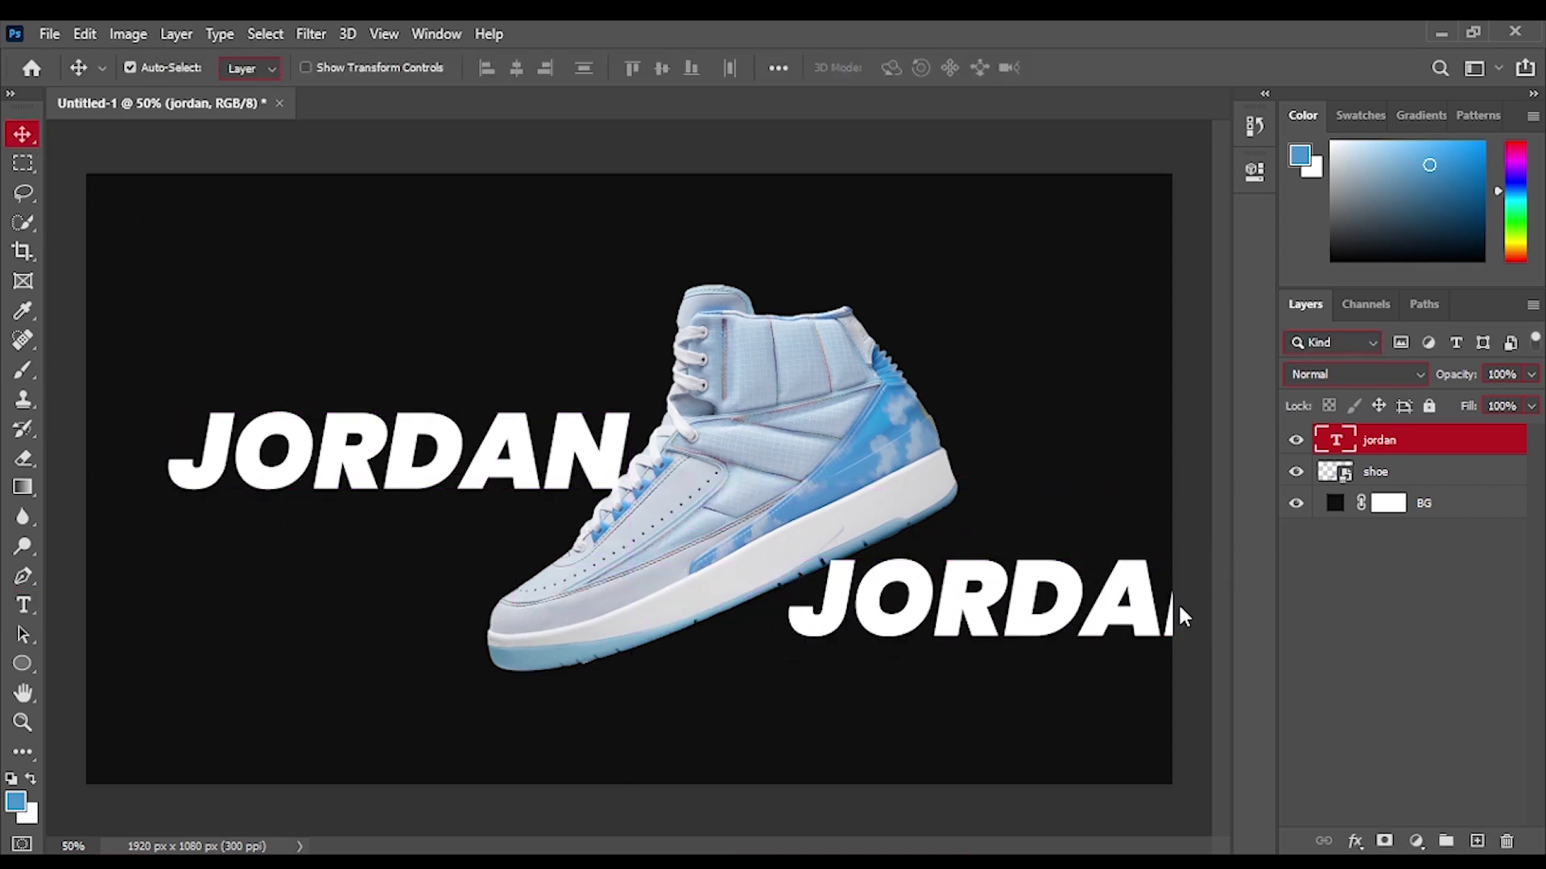
{"action": "double_click", "coordinate": [1121, 601]}
{"action": "key", "text": "BackSpace"}
{"action": "type", "text": "BA"}
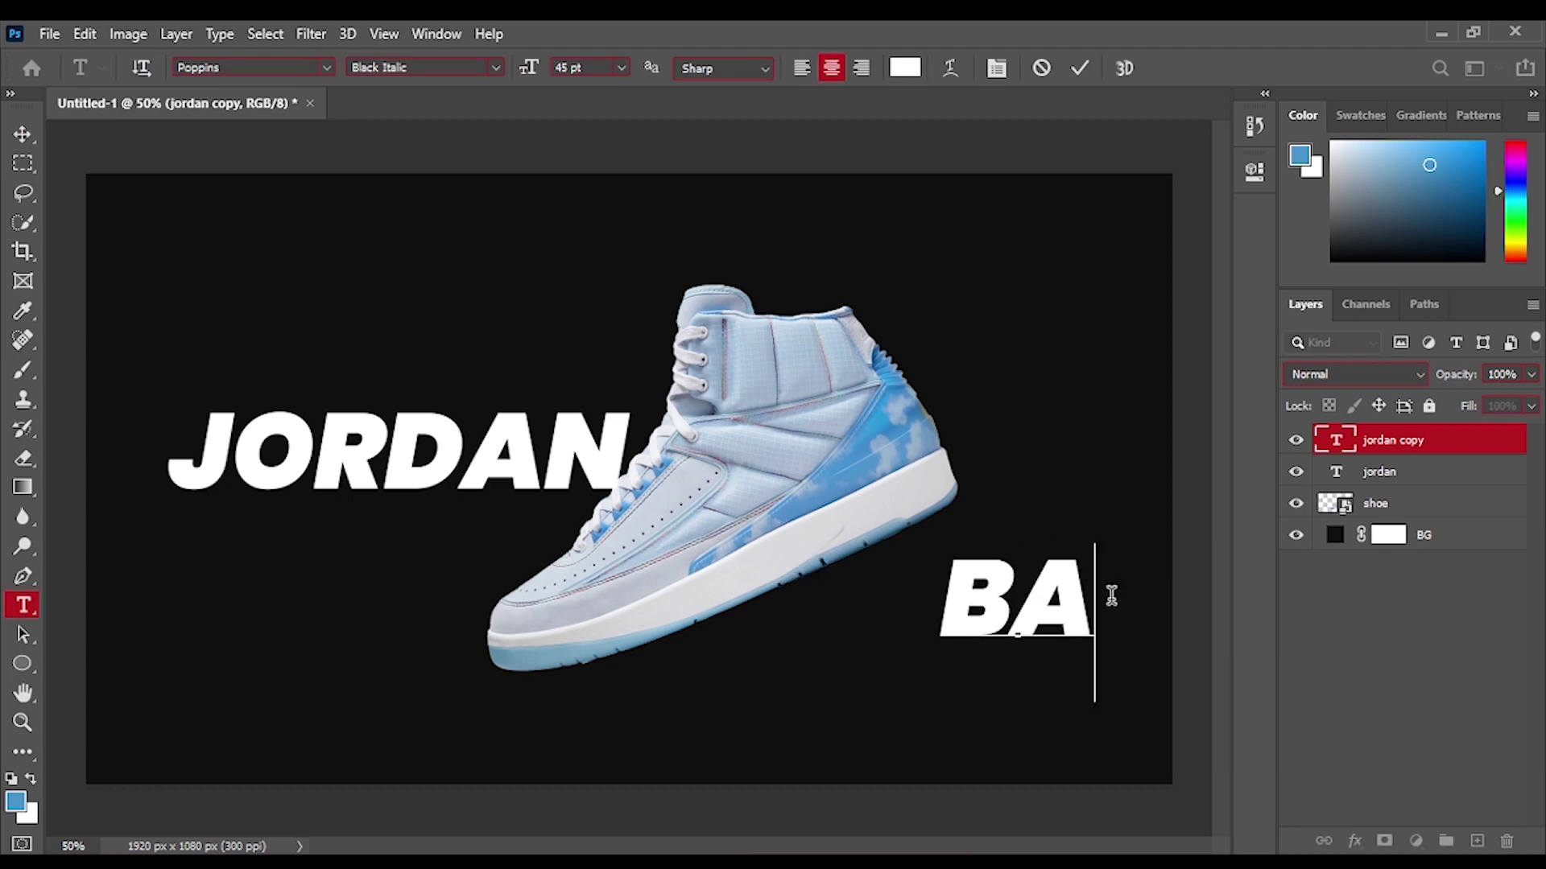
{"action": "type", "text": "LVIN"}
Set the BALVIN text to 40 pt and move it fully inside the canvas under the heel.
{"action": "left_click", "coordinate": [1253, 173]}
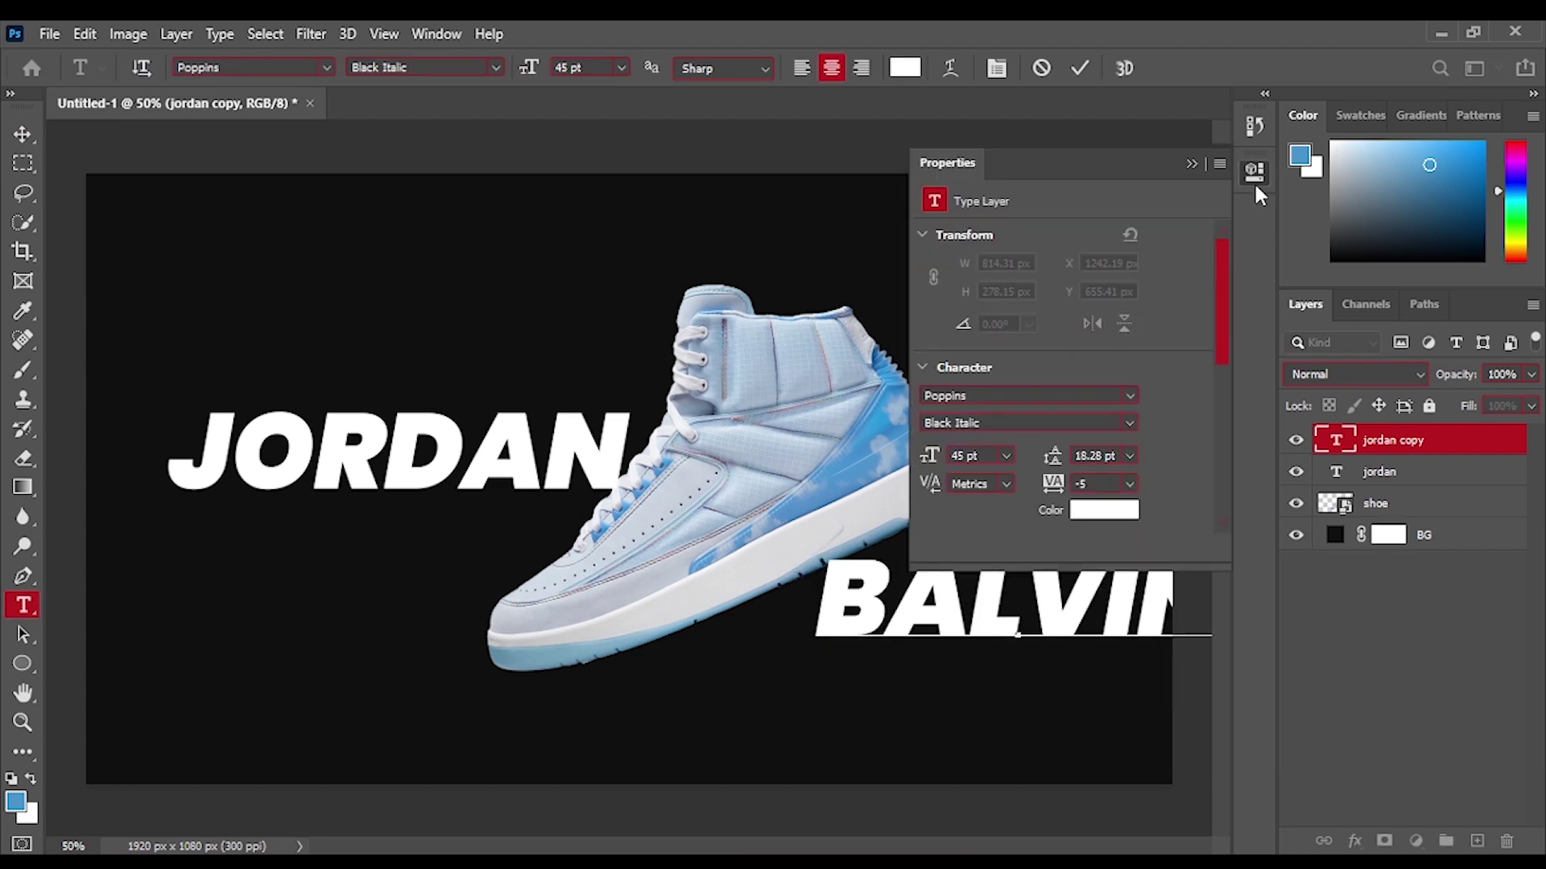
{"action": "double_click", "coordinate": [1051, 616]}
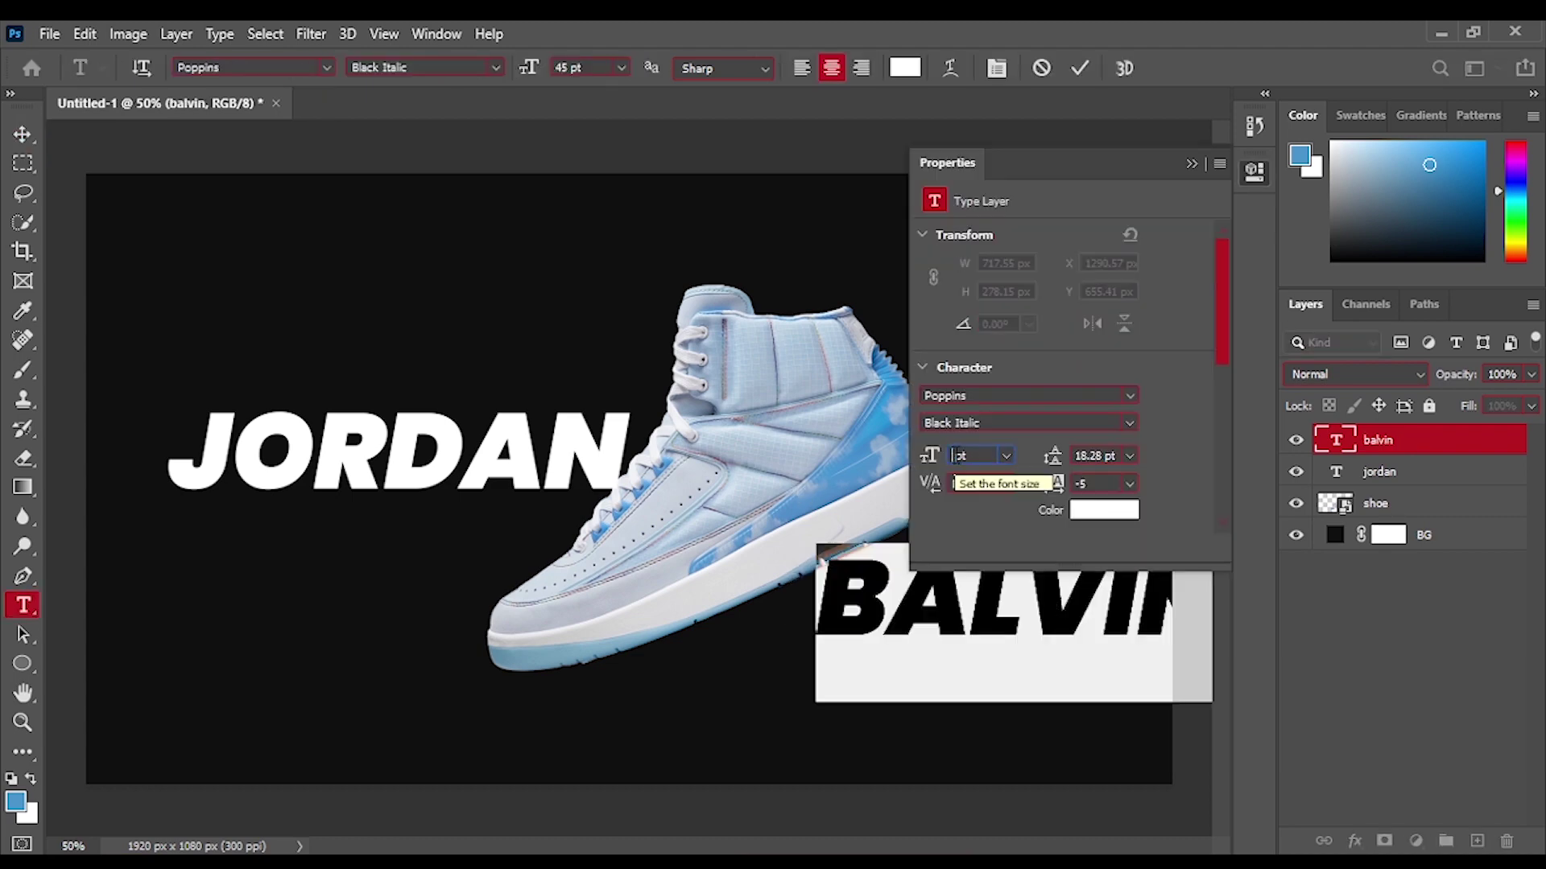
{"action": "key", "text": "Return"}
{"action": "left_click", "coordinate": [1193, 163]}
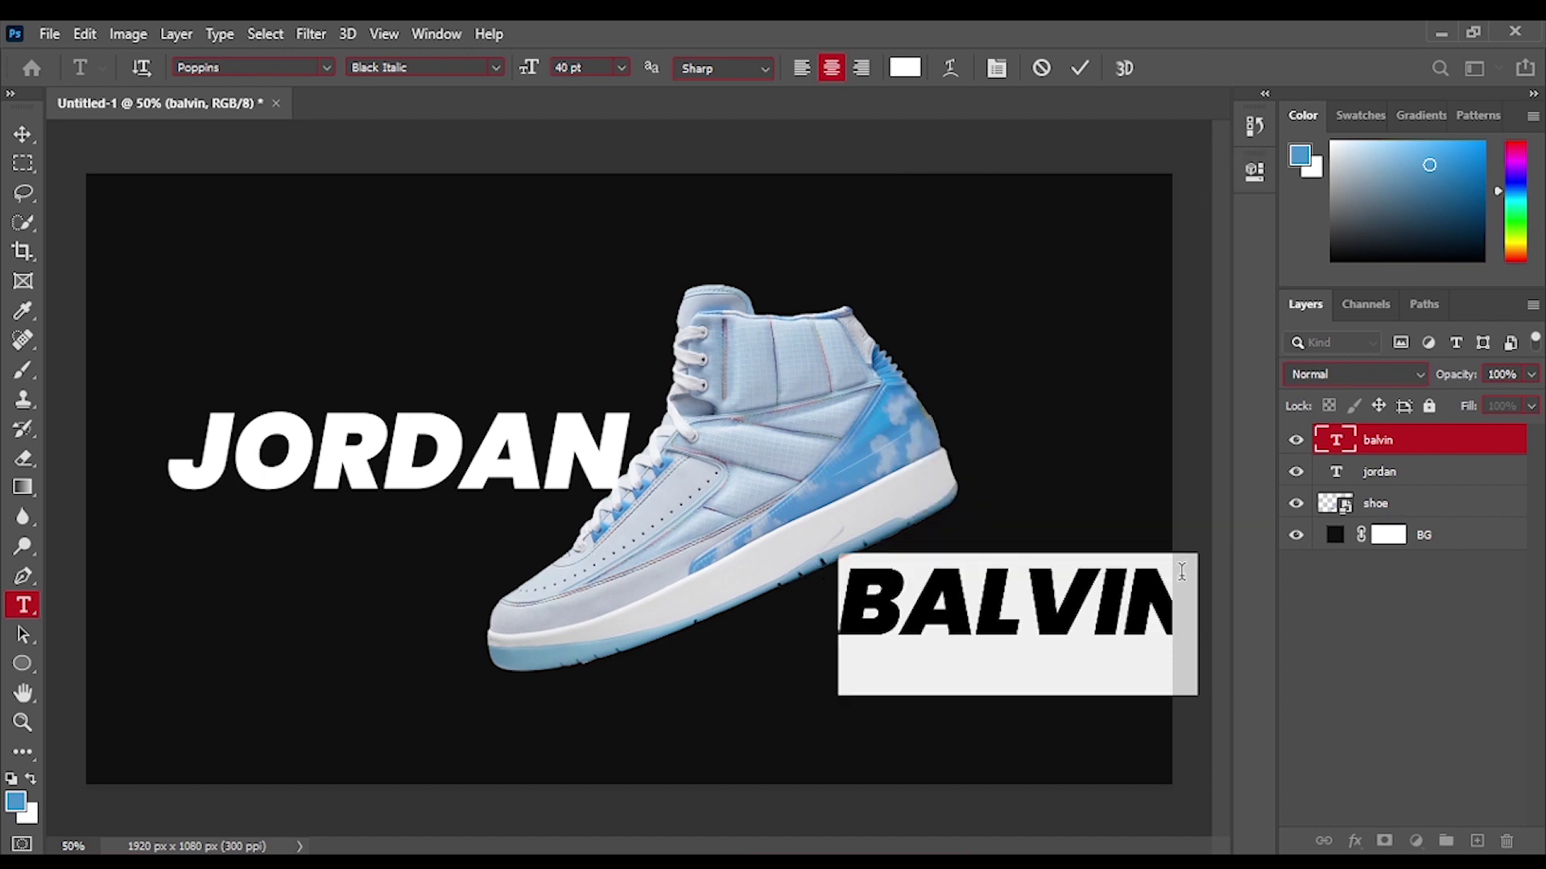
{"action": "left_click", "coordinate": [23, 133]}
{"action": "left_click_drag", "start_coordinate": [1047, 629], "coordinate": [991, 637]}
Set the font size of the JORDAN text to 35 pt.
{"action": "double_click", "coordinate": [644, 497]}
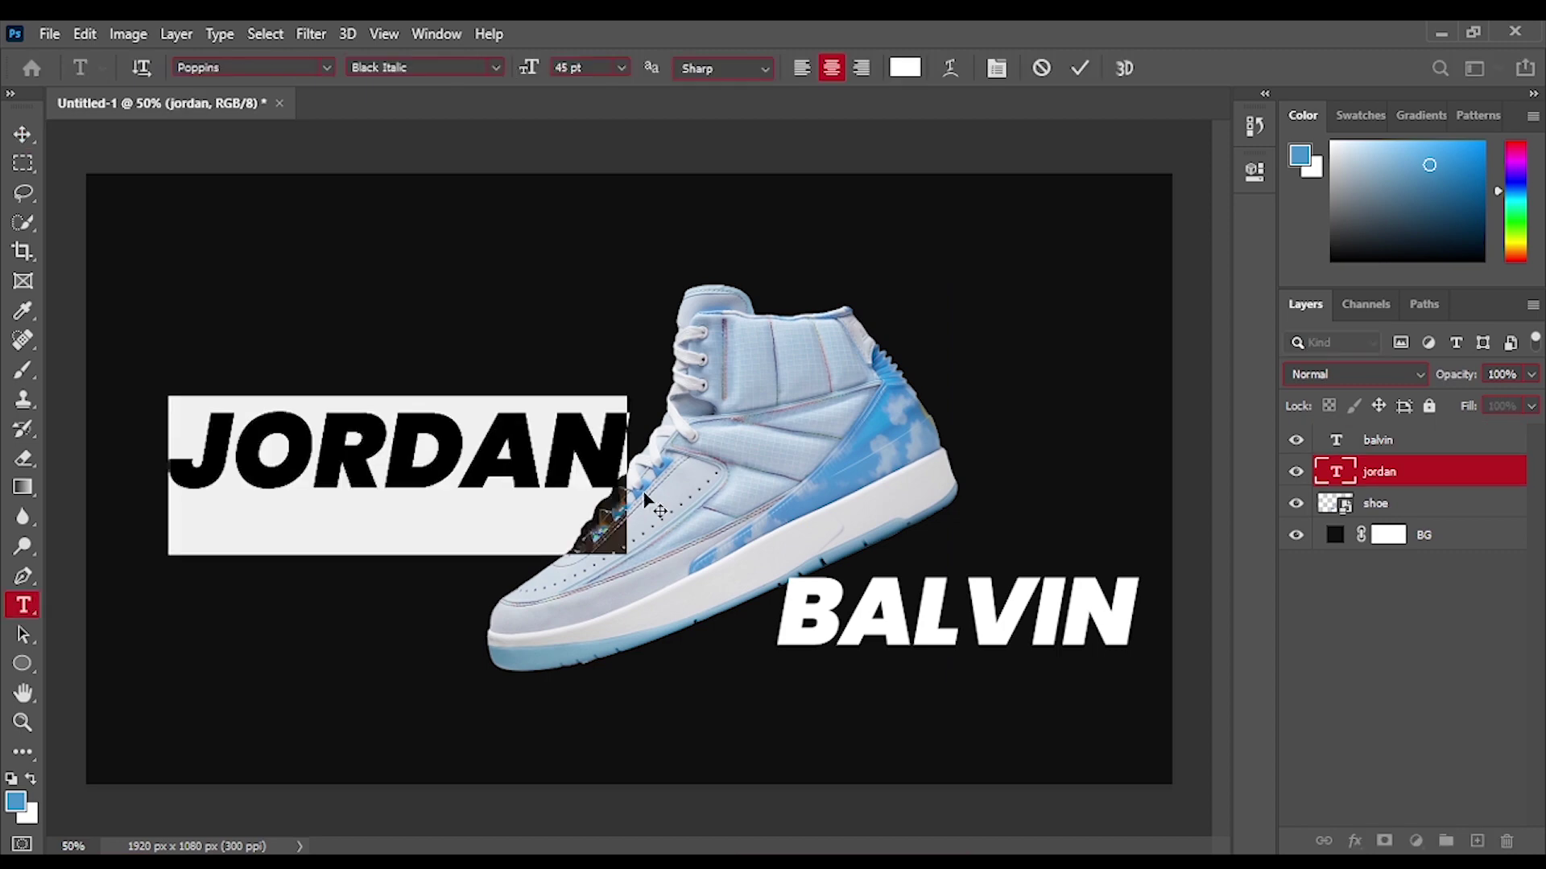
{"action": "left_click", "coordinate": [1260, 169]}
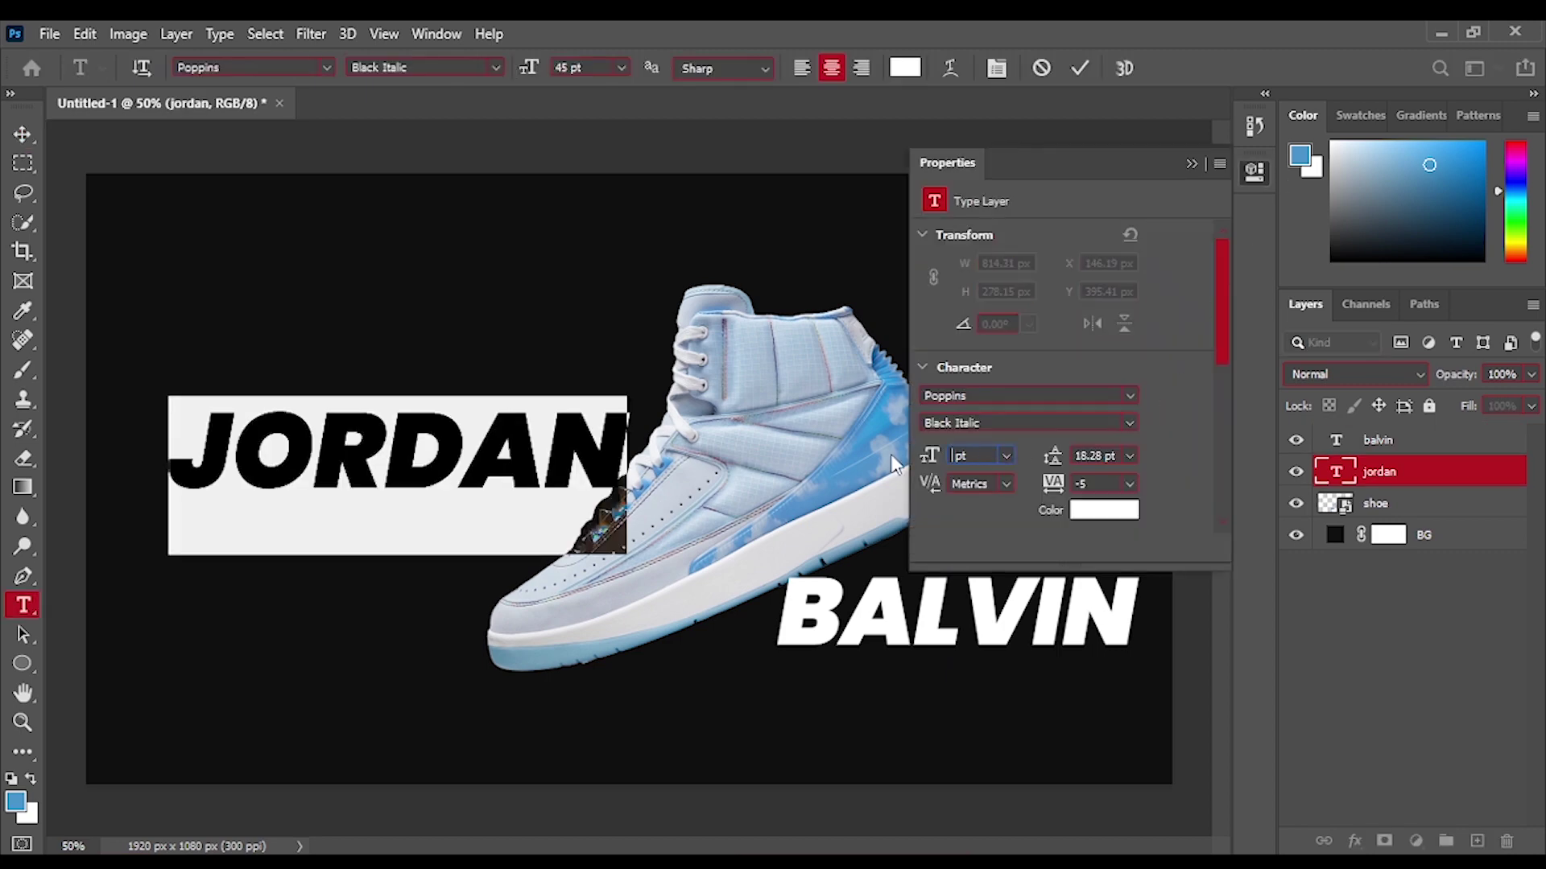
{"action": "key", "text": "Return"}
Reduce the BALVIN text to a font size of 35 pt.
{"action": "left_click", "coordinate": [924, 624]}
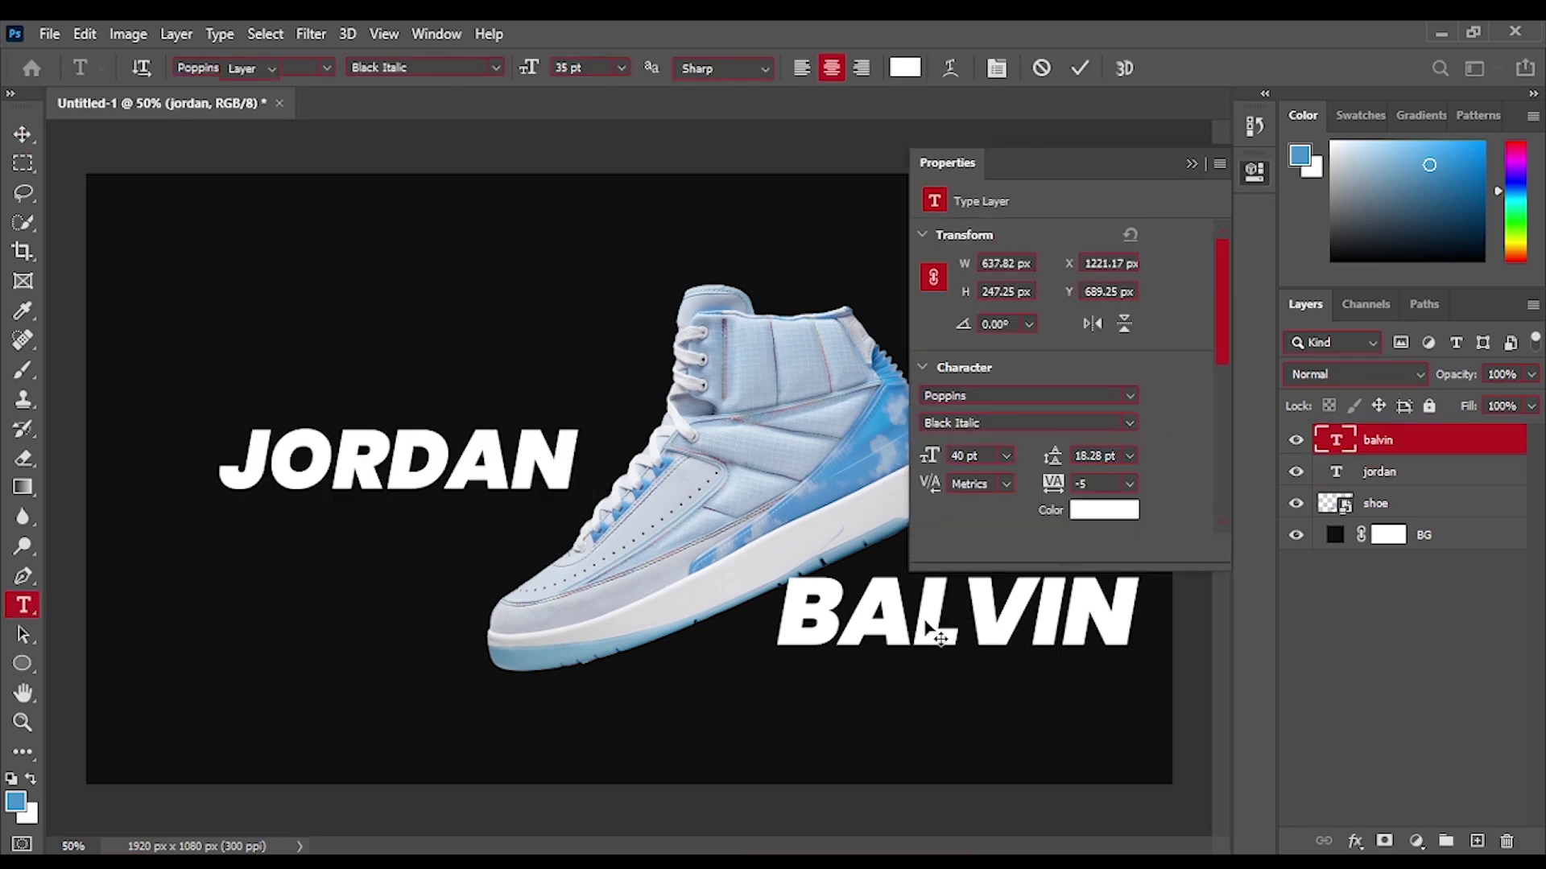
{"action": "double_click", "coordinate": [926, 626]}
{"action": "left_click_drag", "start_coordinate": [965, 457], "coordinate": [850, 463]}
{"action": "type", "text": "35"}
{"action": "key", "text": "Return"}
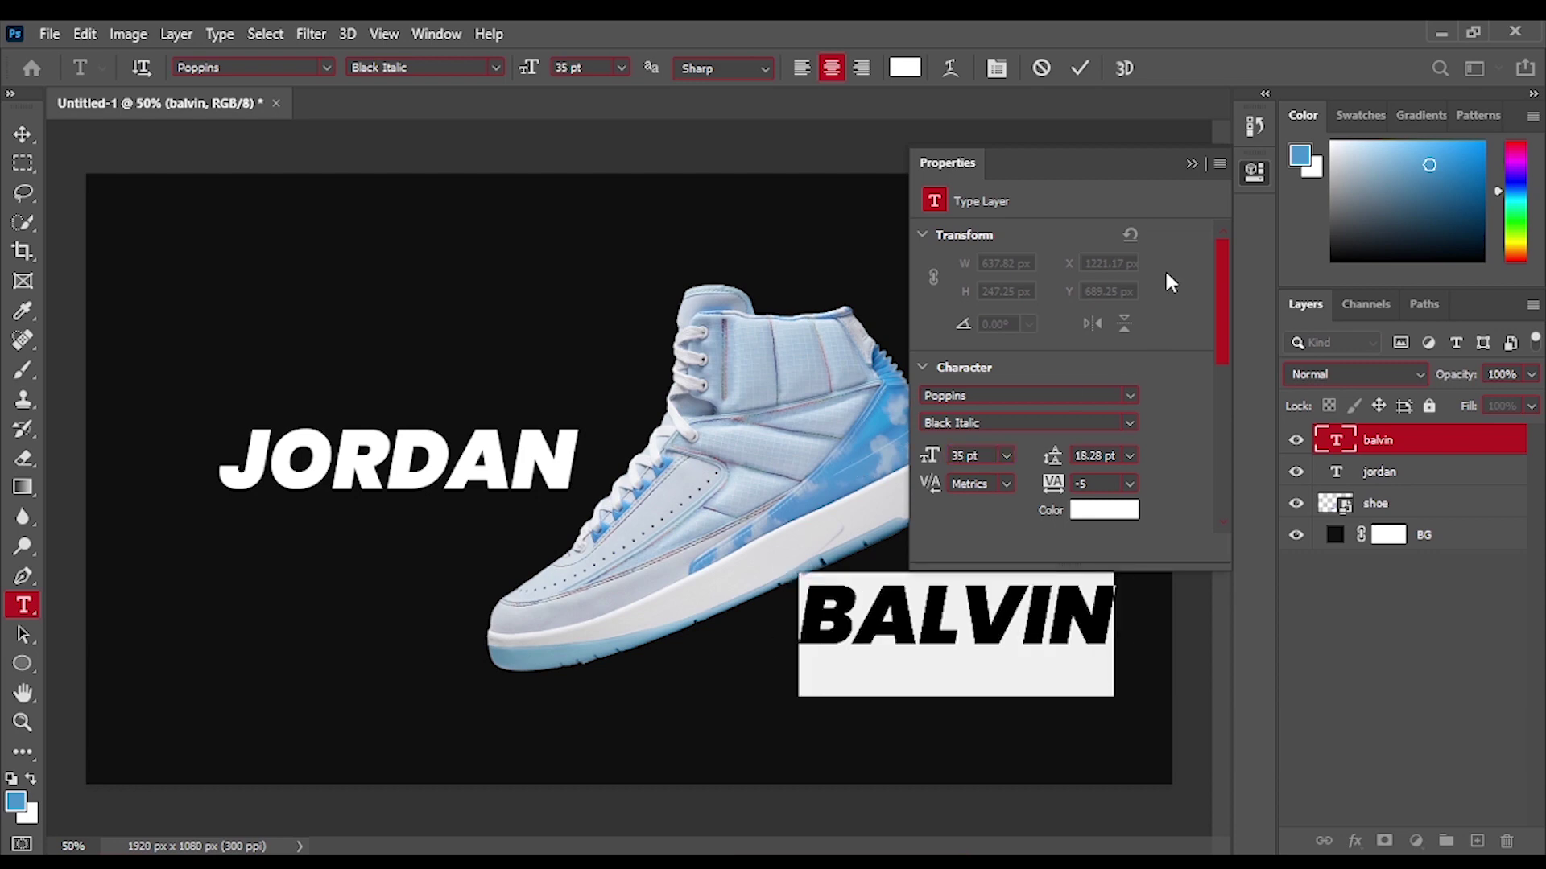
{"action": "left_click", "coordinate": [1192, 164]}
{"action": "left_click", "coordinate": [23, 134]}
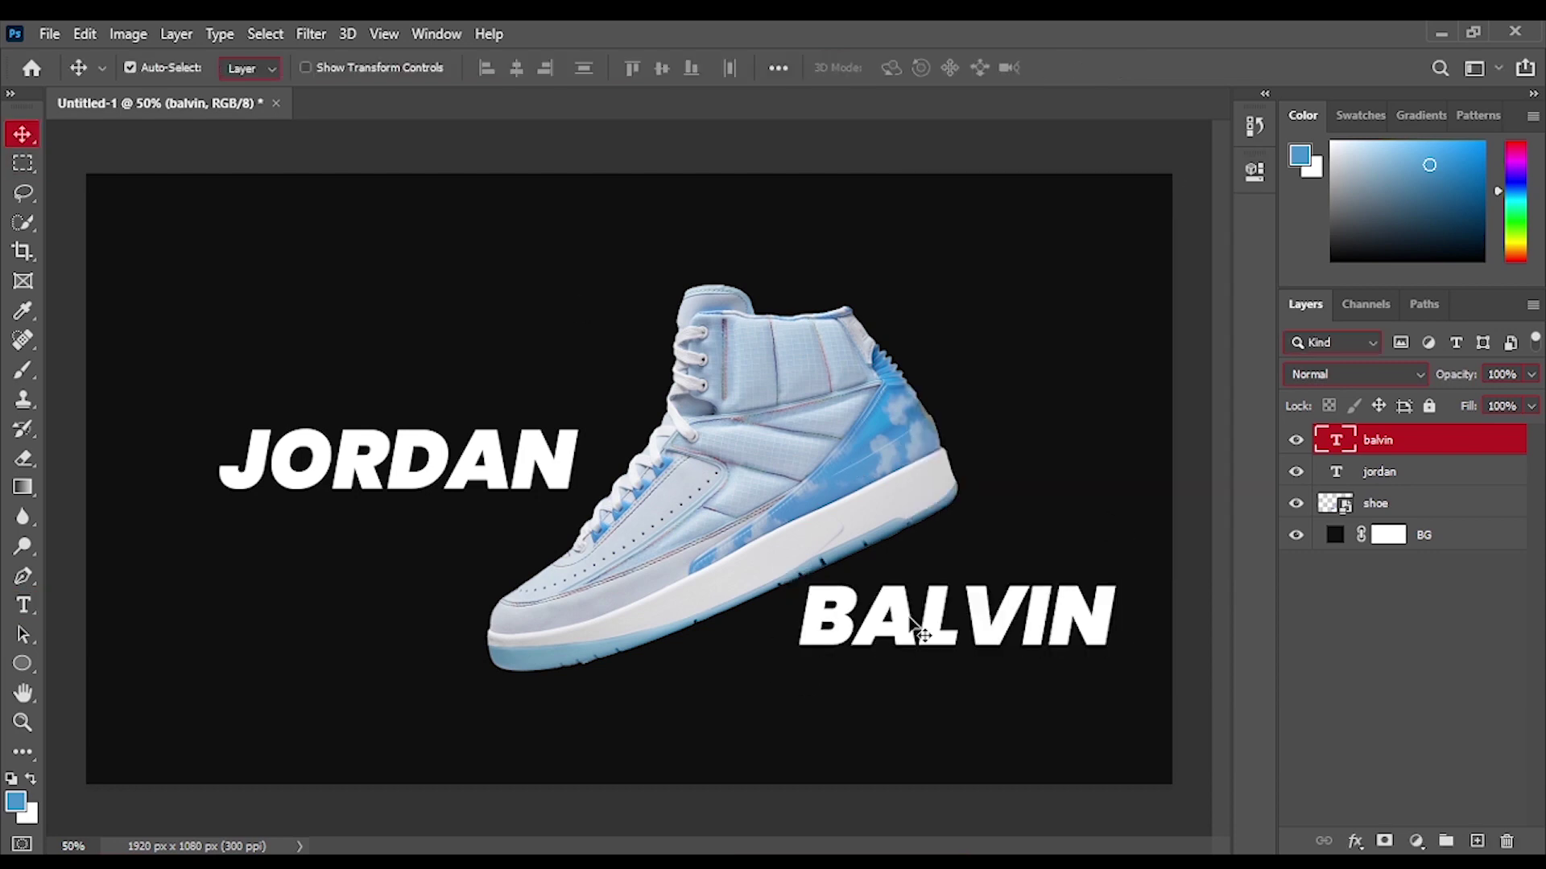
Reposition the shoe, BALVIN and JORDAN so both words sit close against the shoe.
{"action": "mouse_move", "coordinate": [910, 624]}
{"action": "left_mouse_down"}
{"action": "mouse_move", "coordinate": [939, 624]}
{"action": "mouse_move", "coordinate": [923, 614]}
{"action": "left_mouse_up"}
{"action": "left_click_drag", "start_coordinate": [731, 505], "coordinate": [695, 507]}
{"action": "left_click_drag", "start_coordinate": [1108, 613], "coordinate": [1097, 606]}
{"action": "left_click", "coordinate": [417, 480]}
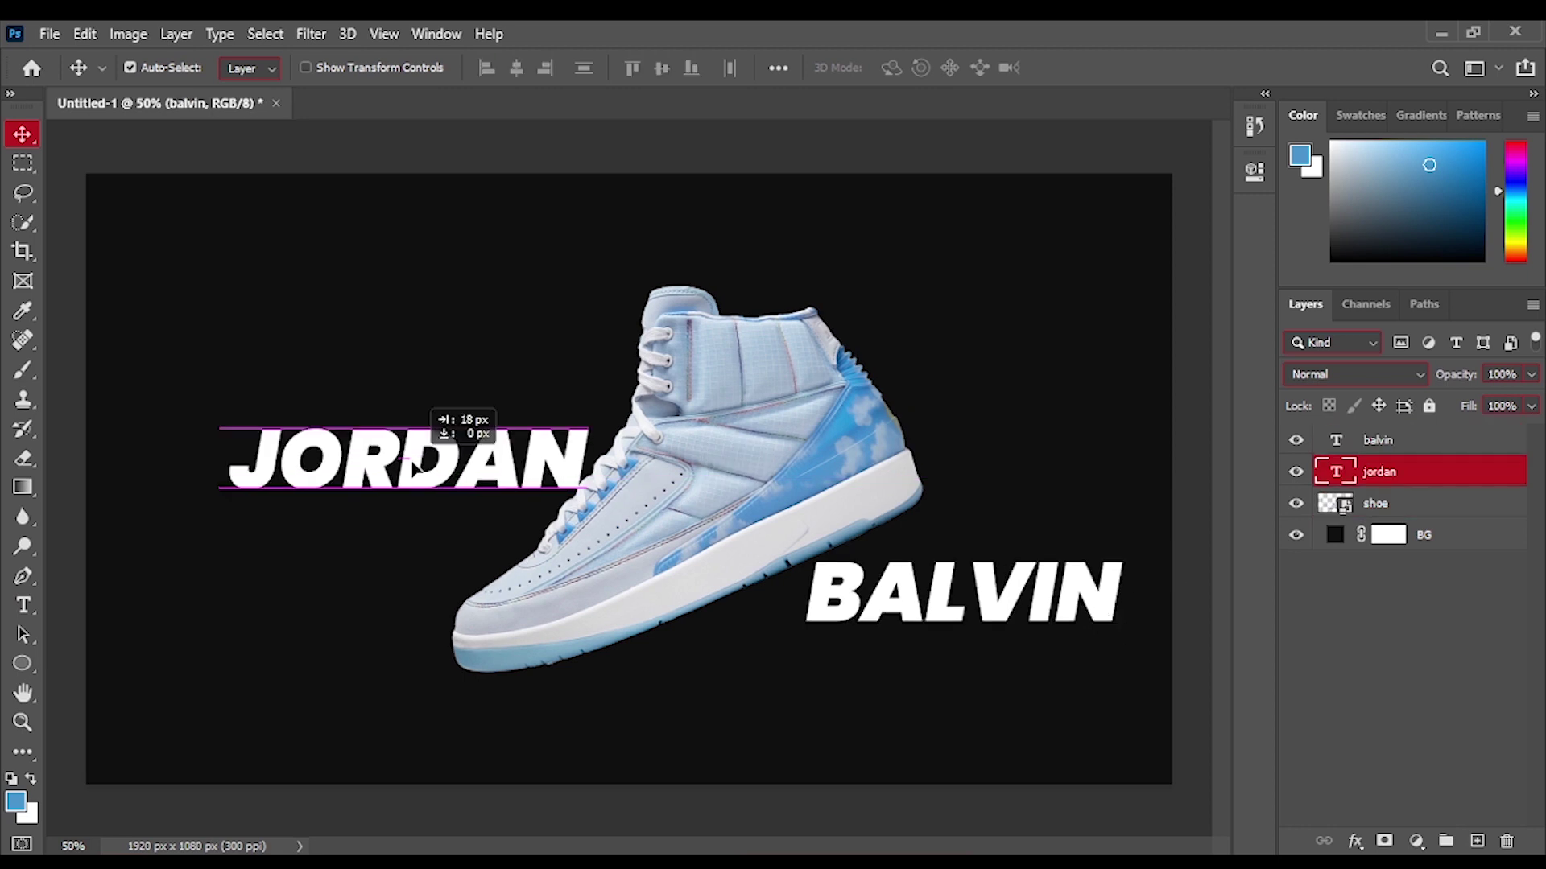
Duplicate the JORDAN text directly above itself and change the copy to "AIR".
{"action": "left_click_drag", "start_coordinate": [413, 483], "coordinate": [420, 419], "text": "alt"}
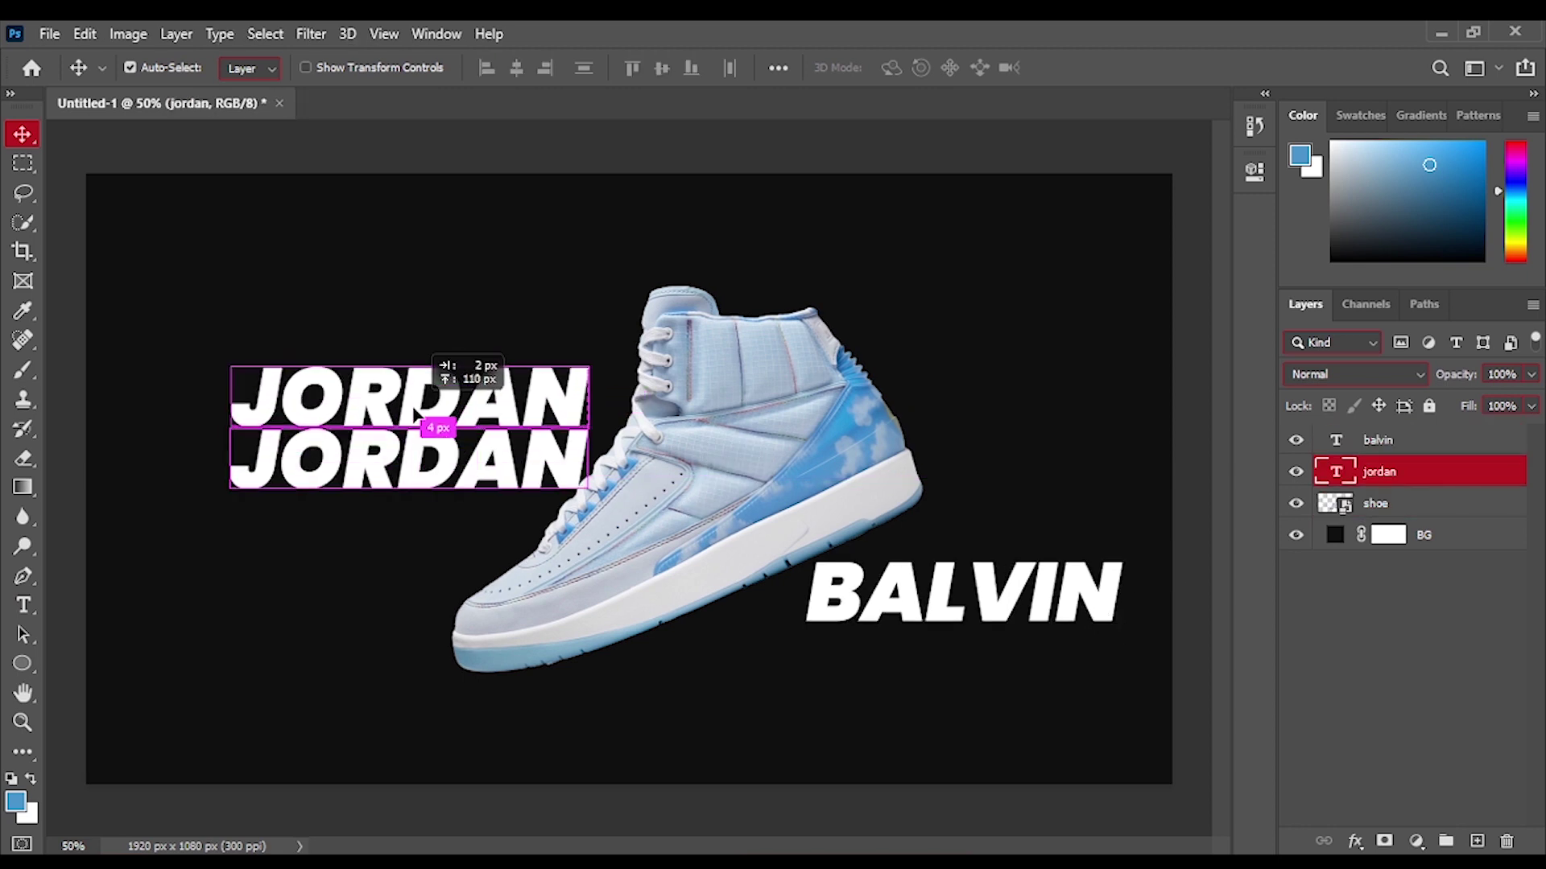
{"action": "double_click", "coordinate": [419, 403]}
{"action": "key", "text": "BackSpace"}
{"action": "type", "text": "AIR"}
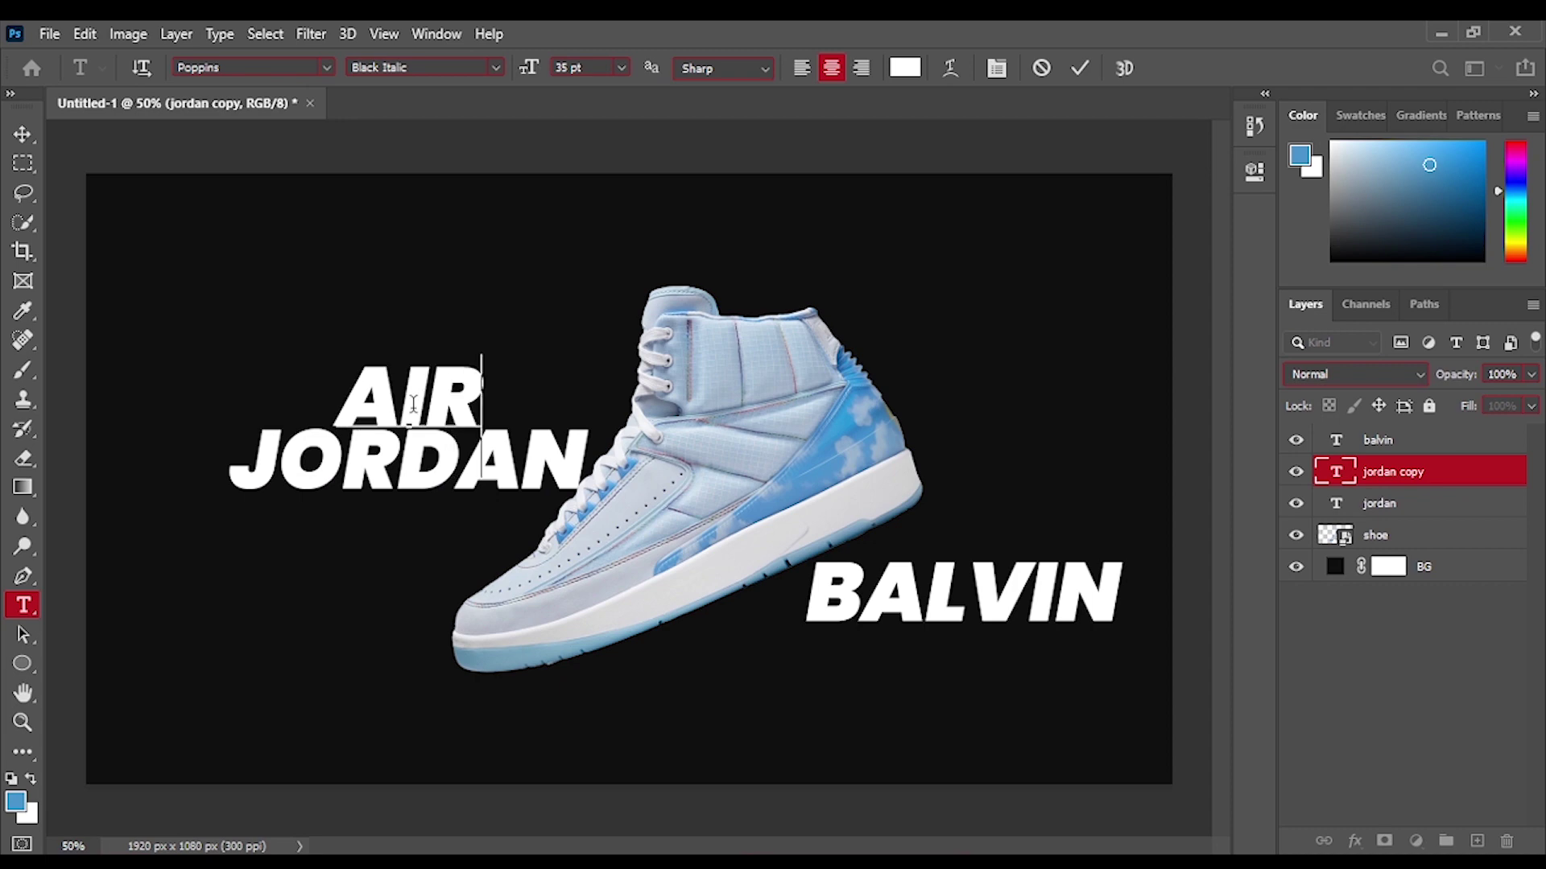
Set the font size of the AIR text to 20 pt.
{"action": "key", "text": "shift+Left"}
{"action": "key", "text": "shift+Left"}
{"action": "key", "text": "shift+Left"}
{"action": "left_click", "coordinate": [1253, 125]}
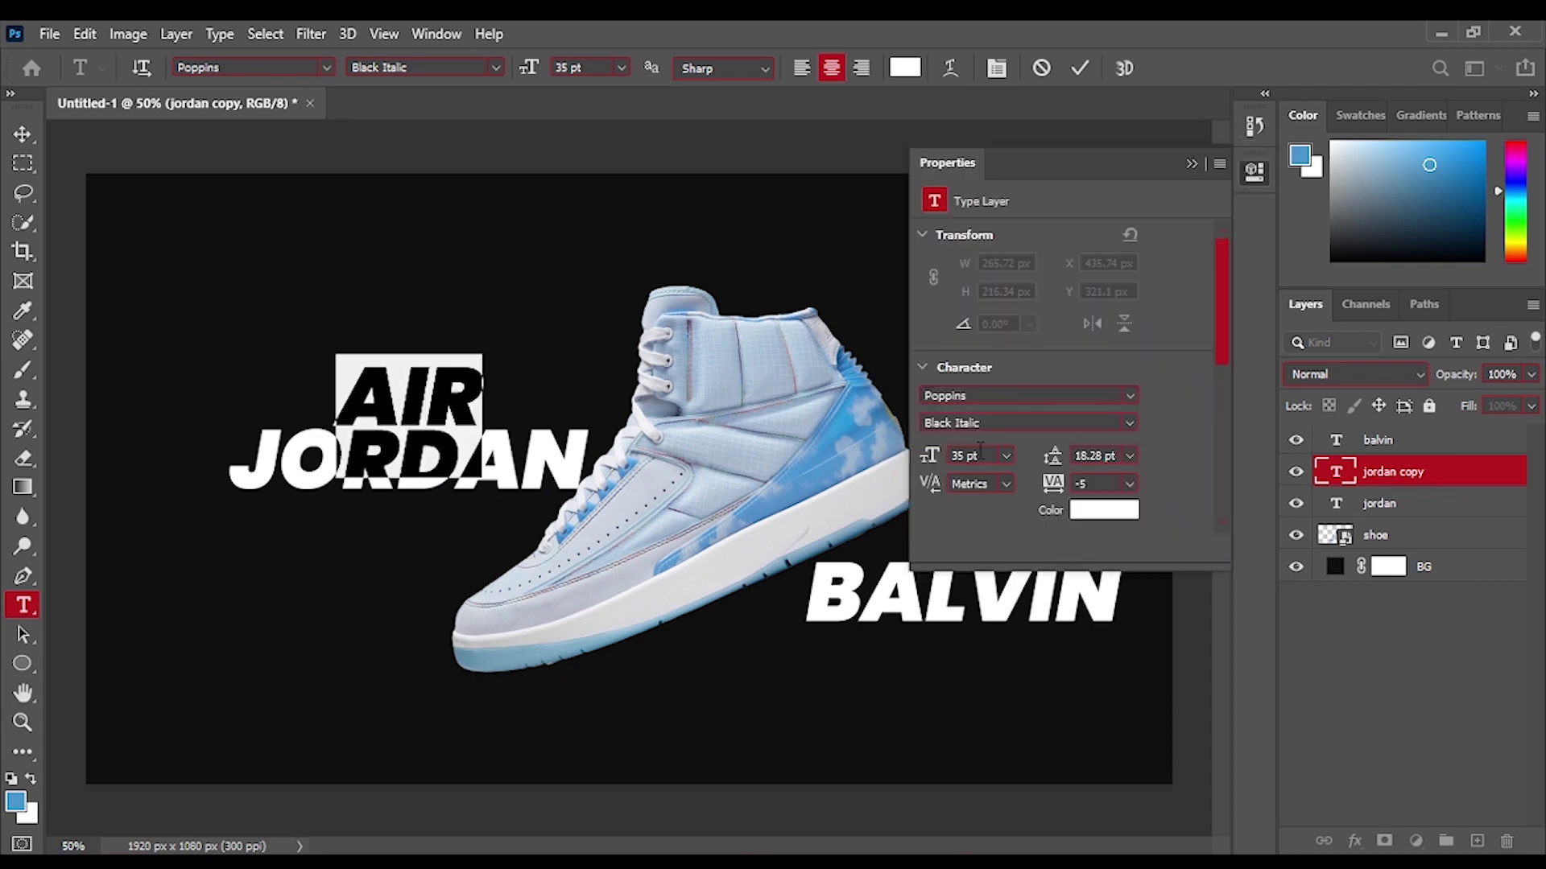
{"action": "left_click_drag", "start_coordinate": [920, 461], "coordinate": [728, 480]}
{"action": "type", "text": "20"}
{"action": "key", "text": "Return"}
{"action": "left_click", "coordinate": [1191, 163]}
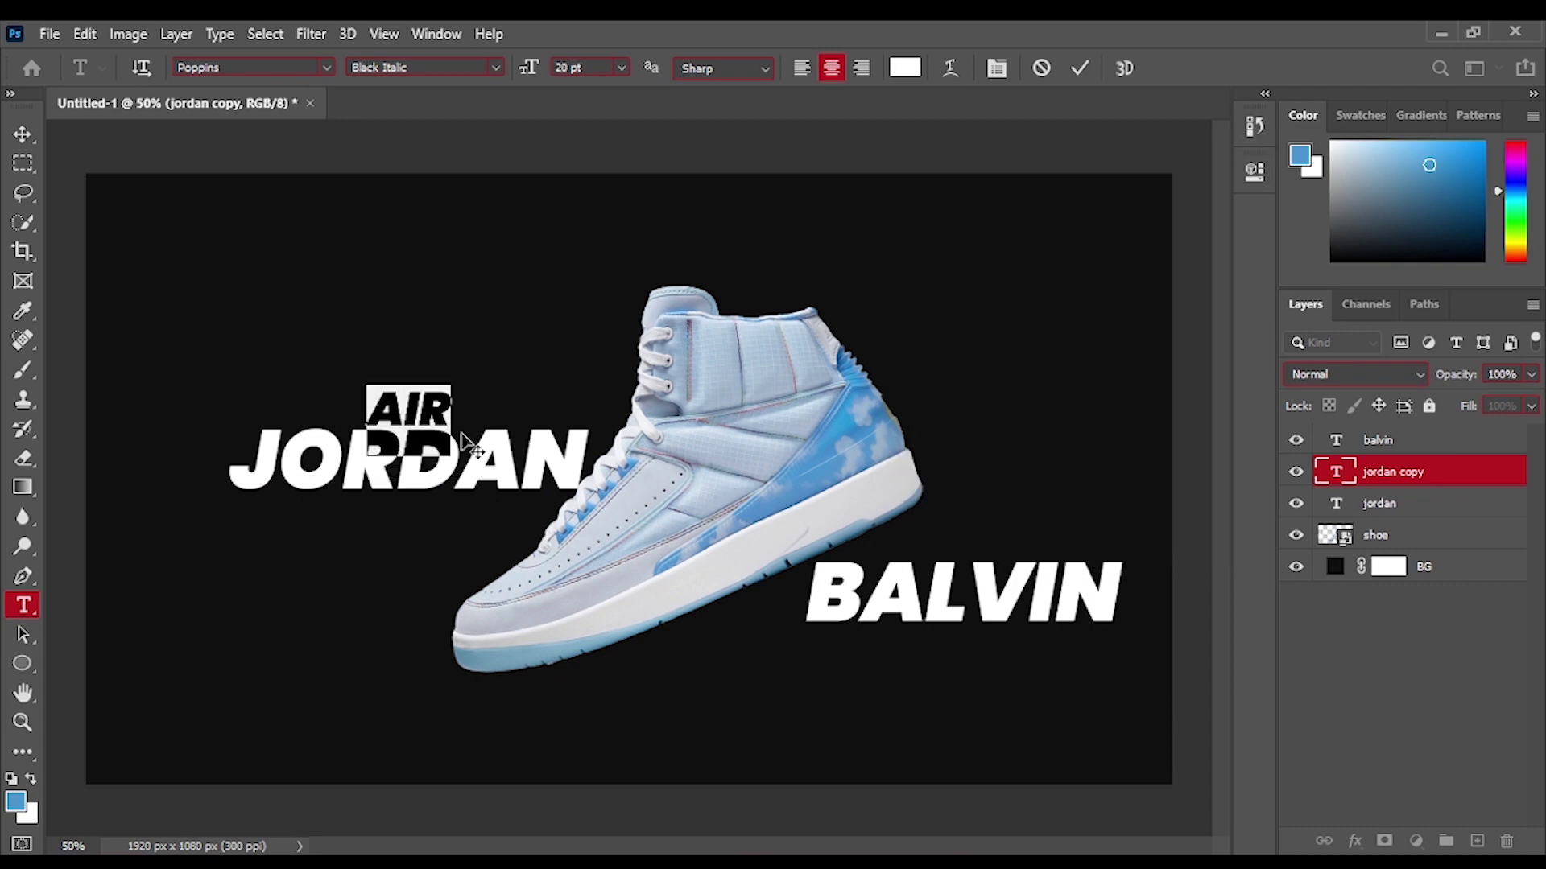
Move AIR above the start of JORDAN, duplicate it above the end of BALVIN as "J", and align the J with BALVIN's edge.
{"action": "left_click", "coordinate": [22, 135]}
{"action": "left_click_drag", "start_coordinate": [381, 421], "coordinate": [1051, 546]}
{"action": "key", "text": "t"}
{"action": "double_click", "coordinate": [1054, 541]}
{"action": "type", "text": "J"}
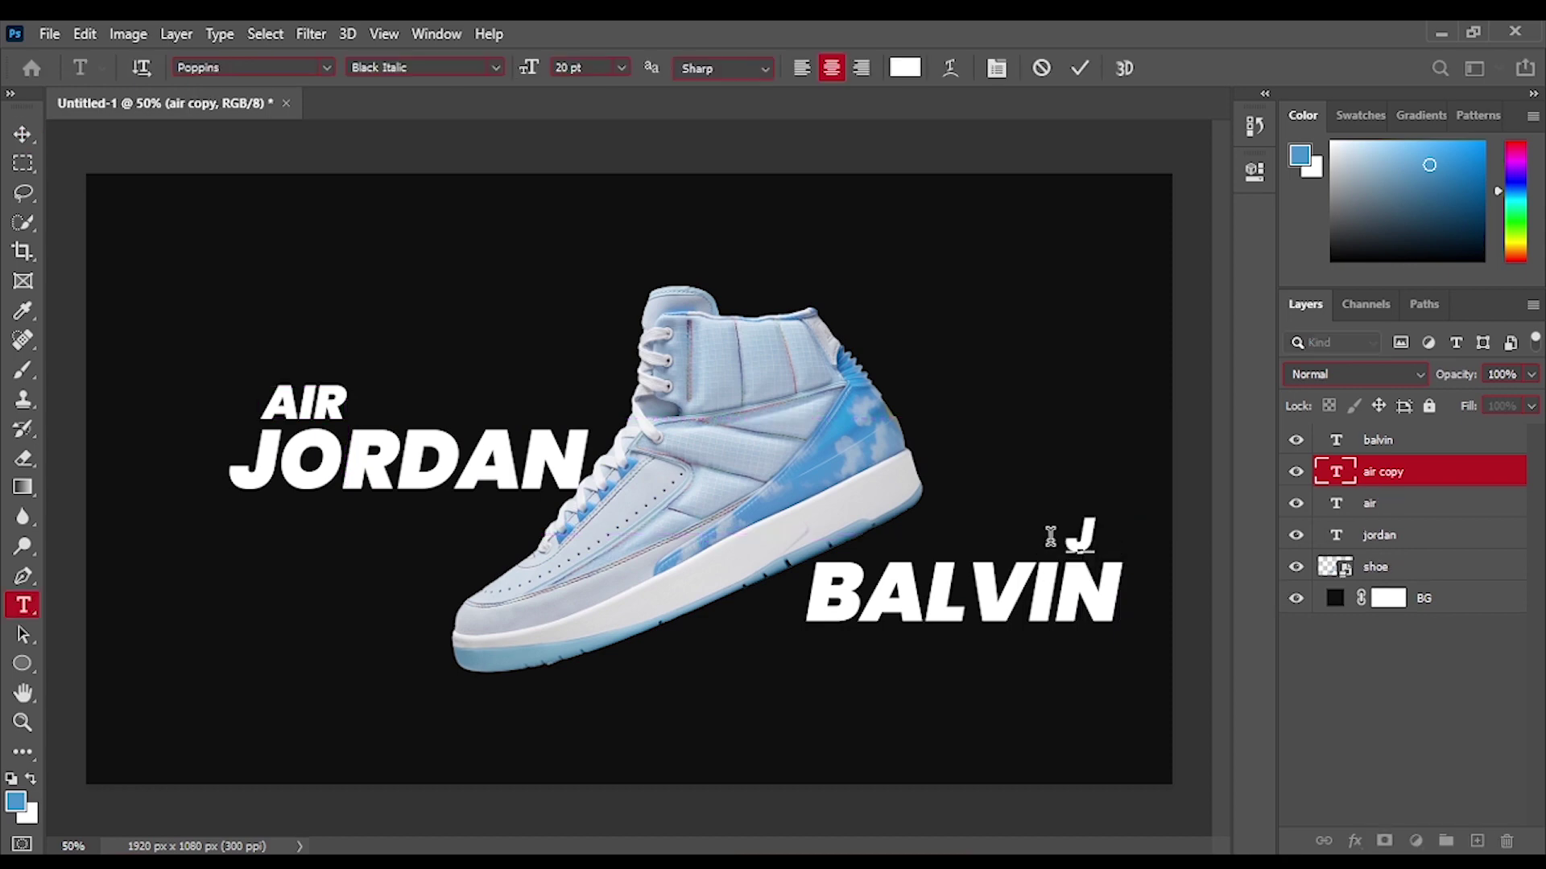
{"action": "left_click", "coordinate": [23, 136]}
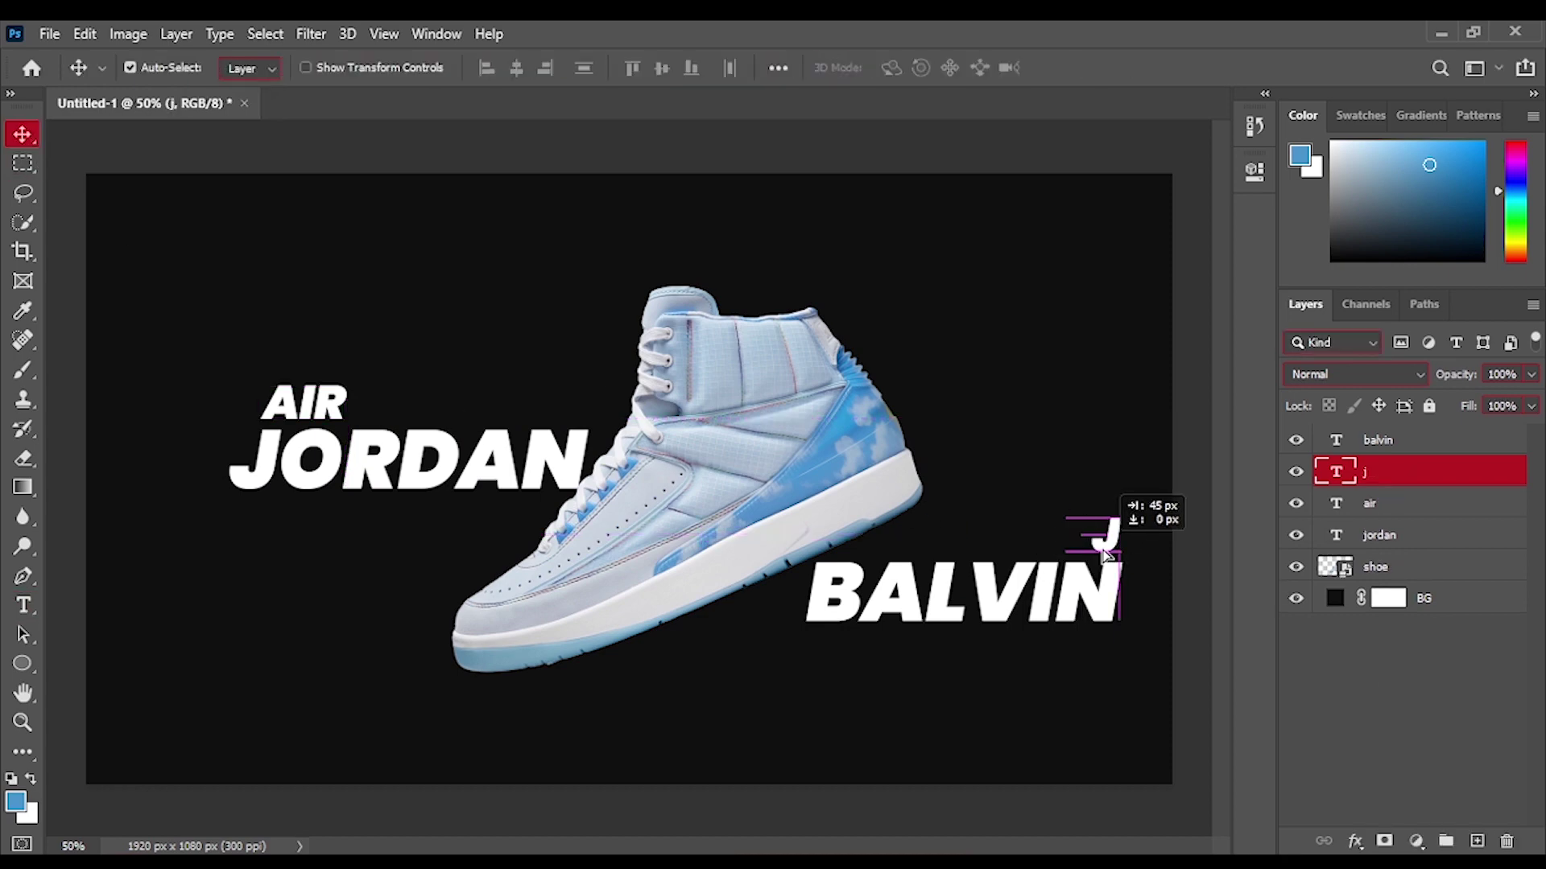
Colour the J text with the blue sampled from the shoe's heel panel.
{"action": "double_click", "coordinate": [1111, 545]}
{"action": "left_click", "coordinate": [1254, 171]}
{"action": "left_click", "coordinate": [1127, 515]}
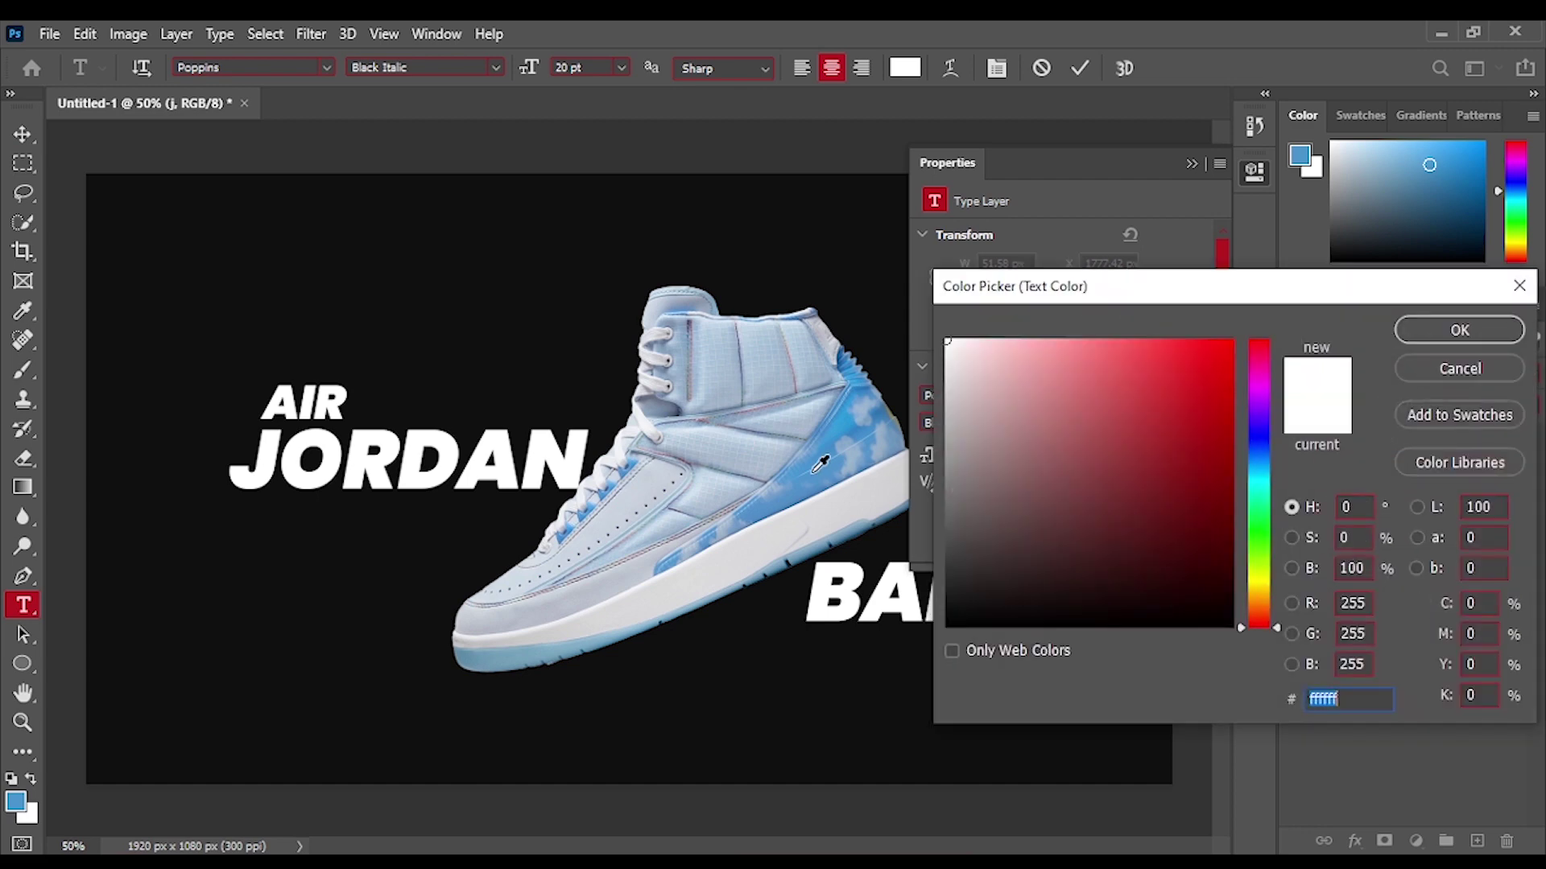
{"action": "left_click", "coordinate": [813, 472]}
{"action": "left_click", "coordinate": [1469, 331]}
{"action": "left_click", "coordinate": [1470, 336]}
{"action": "left_click", "coordinate": [1191, 164]}
Colour the AIR text blue (#4795d1) by sampling the shoe's heel panel.
{"action": "double_click", "coordinate": [342, 406]}
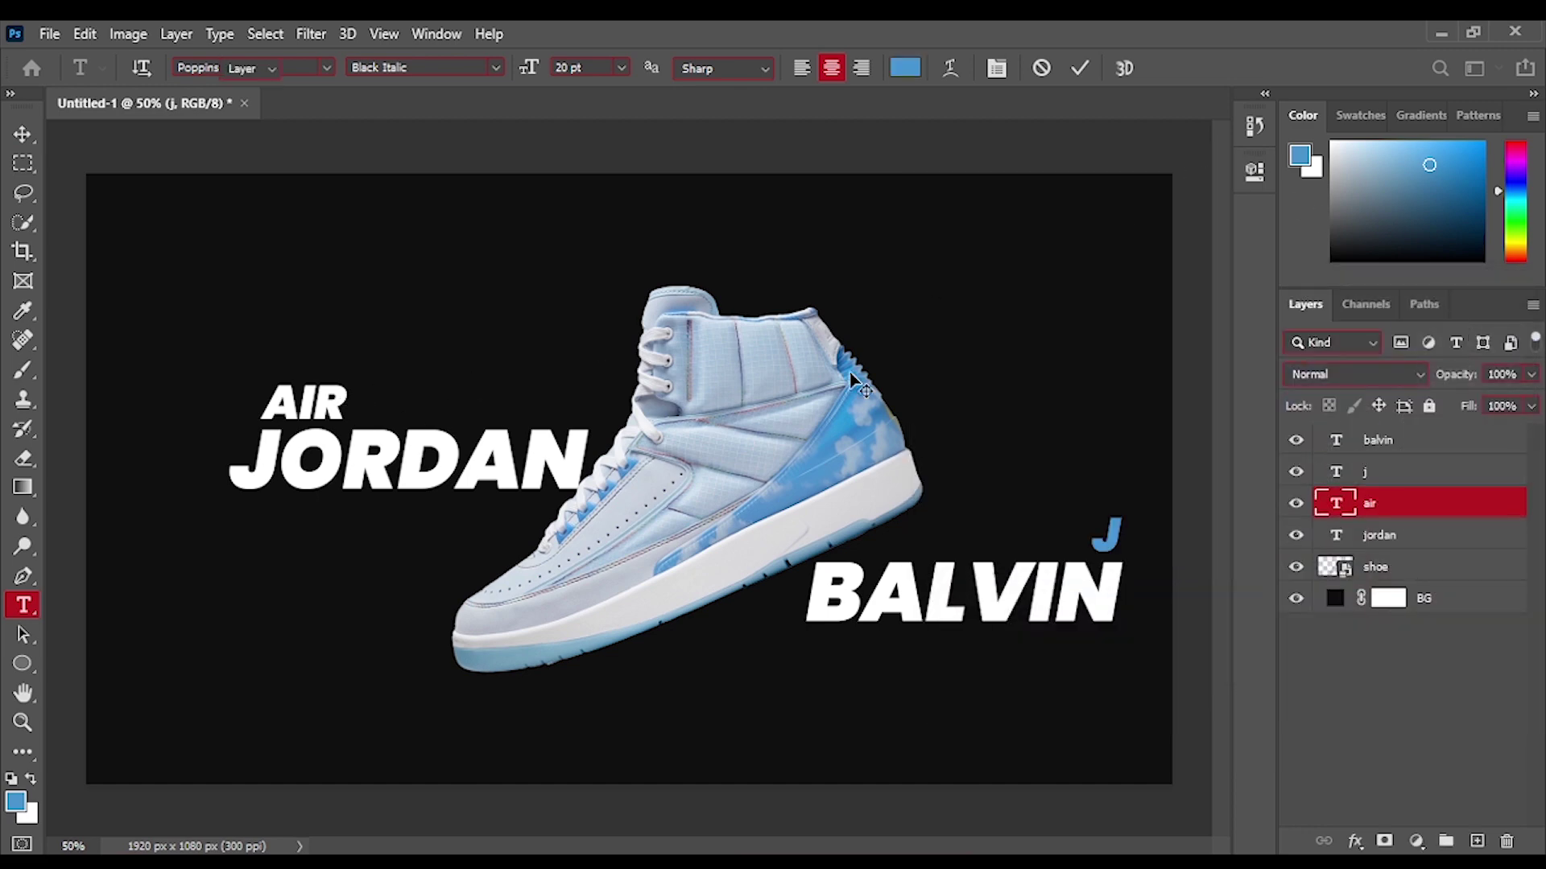
{"action": "left_click", "coordinate": [1254, 171]}
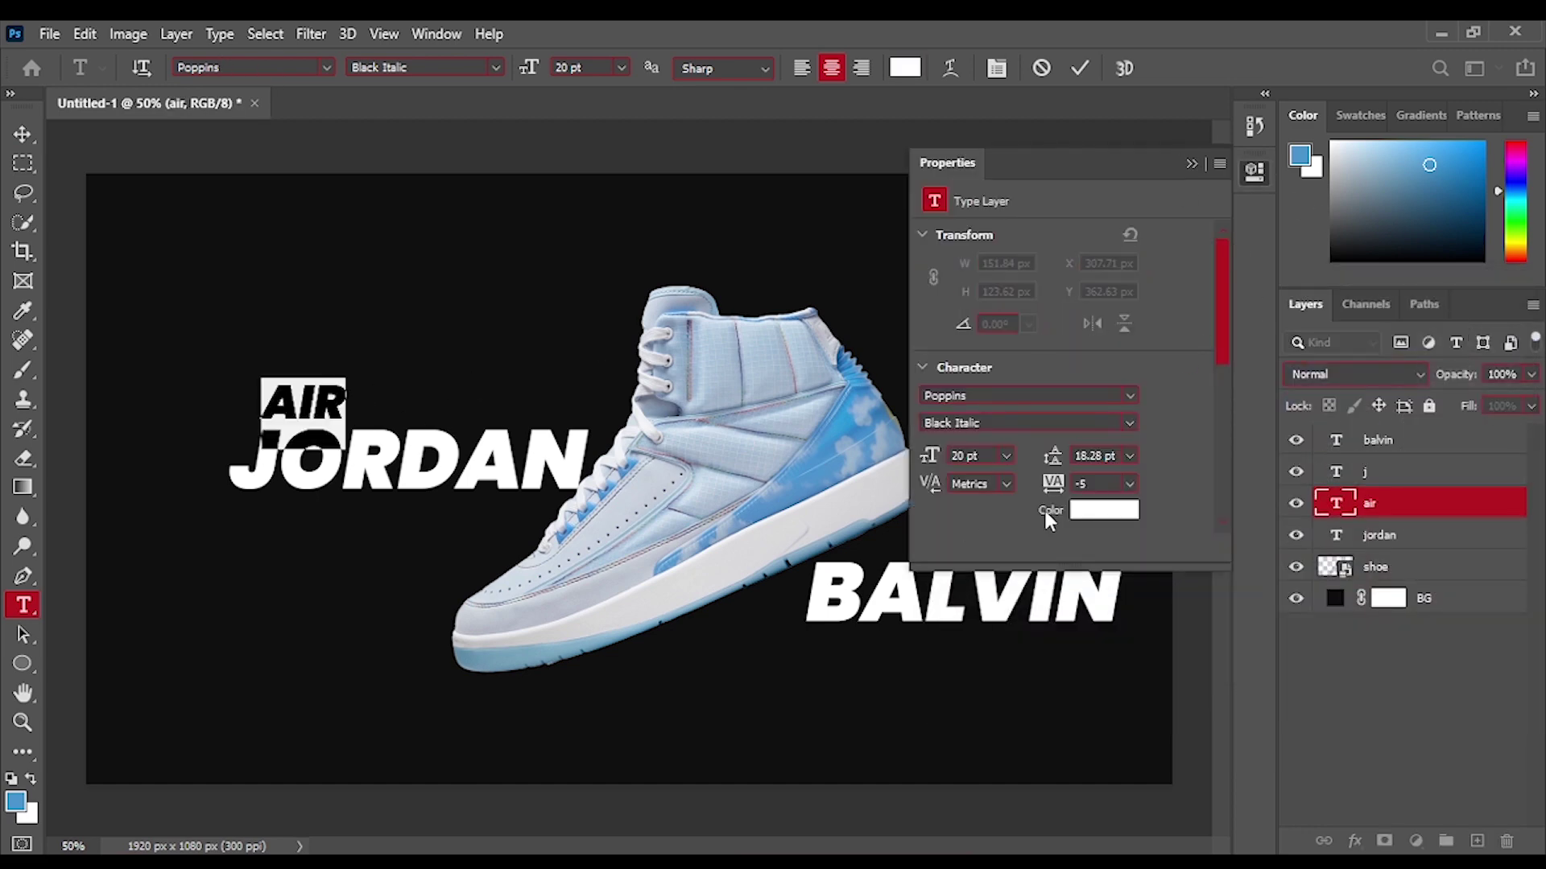
{"action": "left_click", "coordinate": [1104, 513]}
{"action": "left_click", "coordinate": [819, 469]}
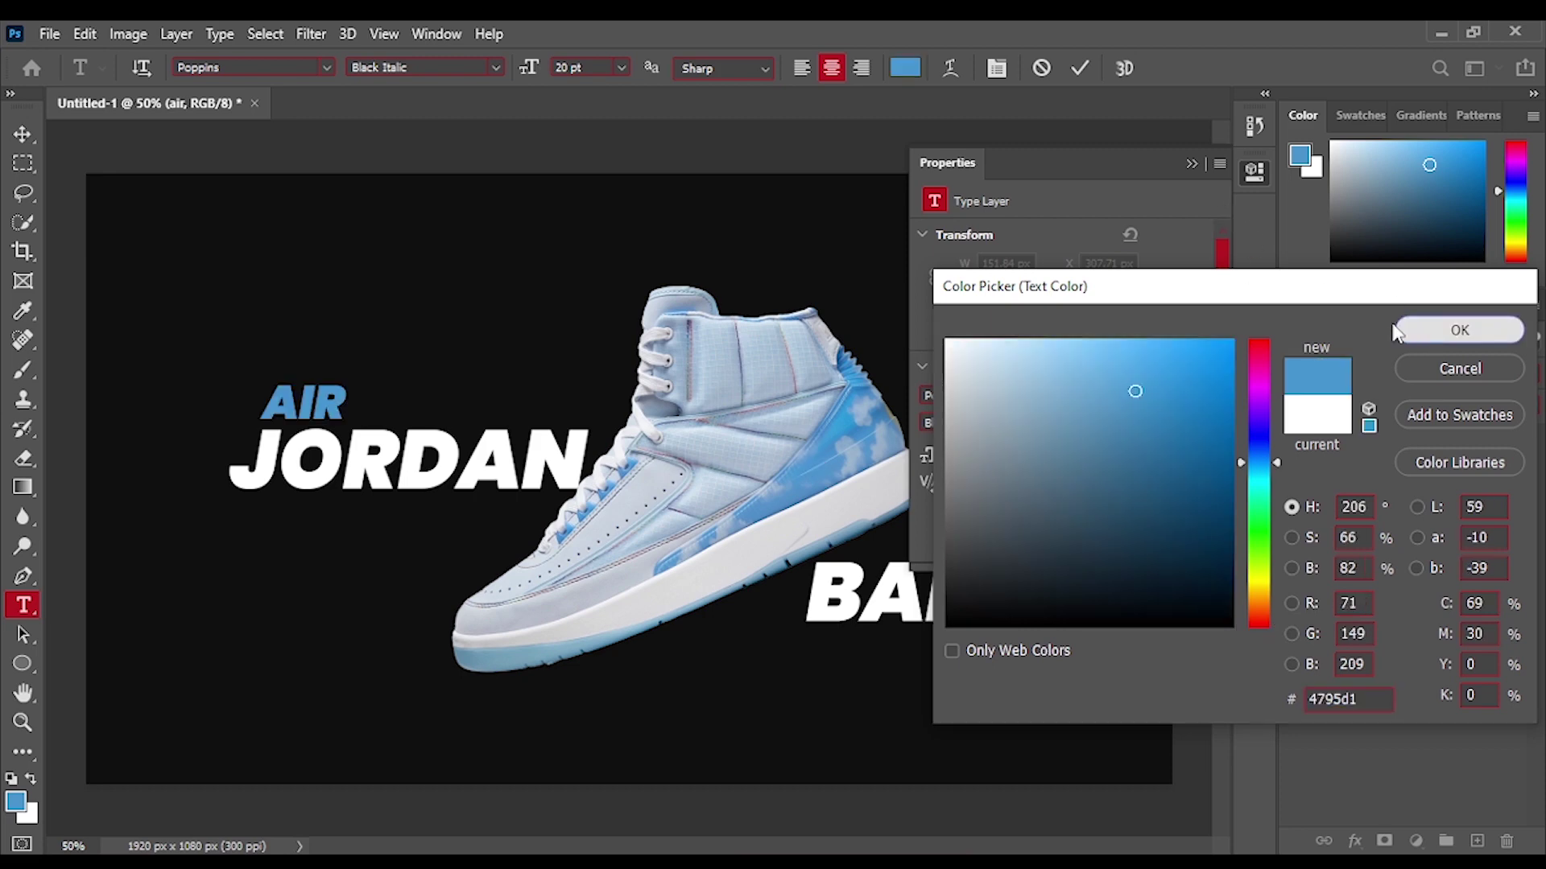
{"action": "left_click", "coordinate": [1458, 330]}
Select the shoe and all four text layers and shift them together slightly to the left.
{"action": "left_click", "coordinate": [1417, 567]}
{"action": "key", "text": "v"}
{"action": "left_click", "coordinate": [1401, 449], "text": "shift"}
{"action": "left_click_drag", "start_coordinate": [767, 543], "coordinate": [733, 549]}
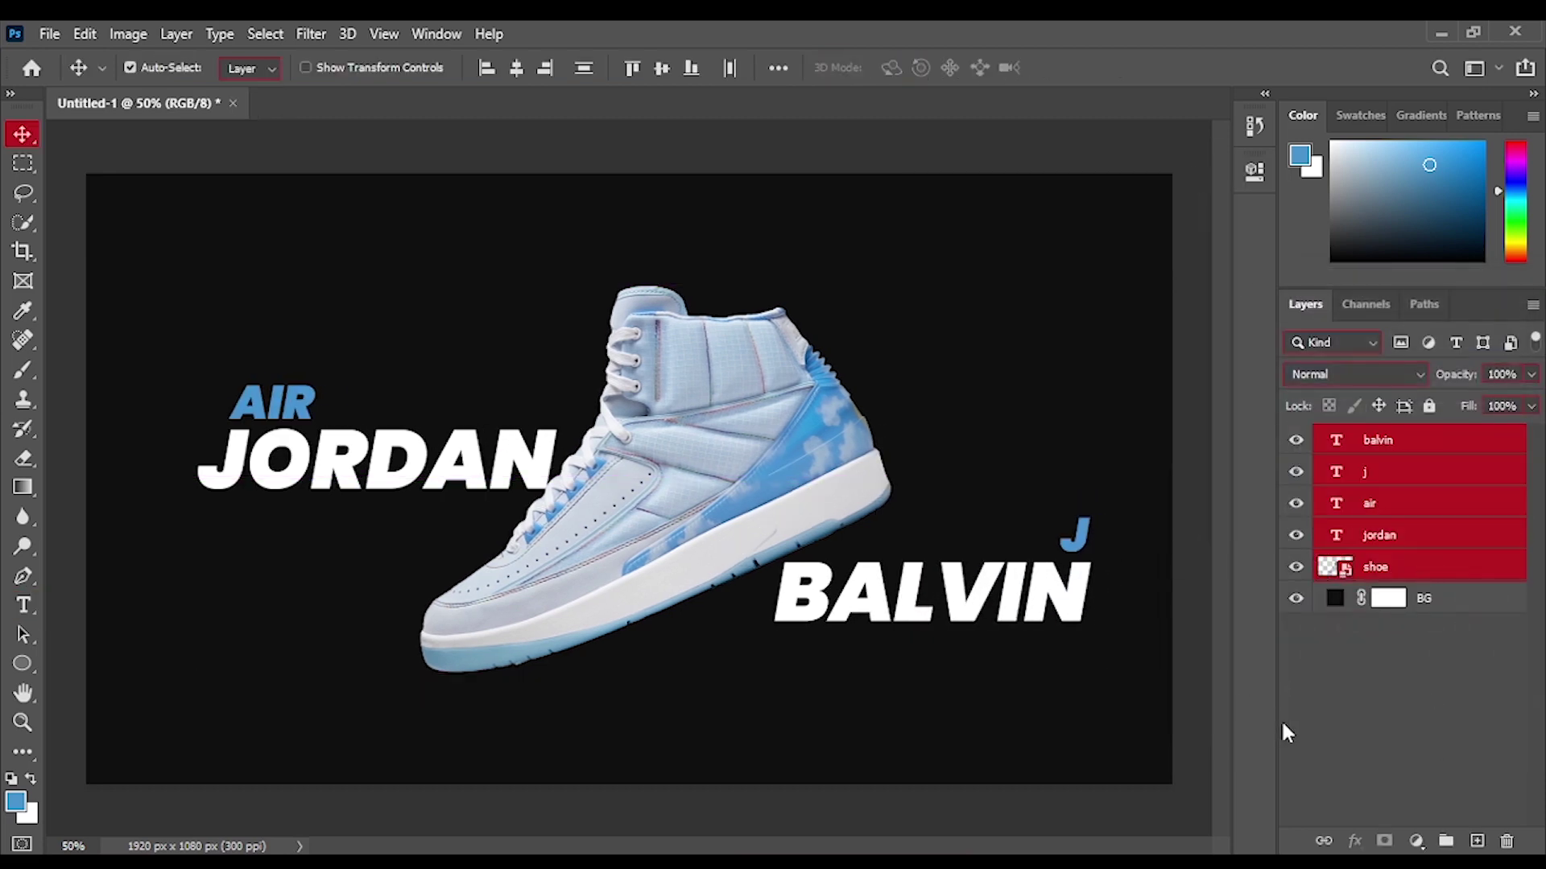
Apply a Multiply drop shadow to the shoe layer with 100% opacity, 150° angle, 151 px distance and 202 px size.
{"action": "left_click", "coordinate": [1445, 670]}
{"action": "left_click", "coordinate": [1443, 570]}
{"action": "left_click", "coordinate": [1417, 841]}
{"action": "left_click", "coordinate": [1355, 842]}
{"action": "left_click", "coordinate": [1355, 841]}
{"action": "left_click", "coordinate": [1370, 834]}
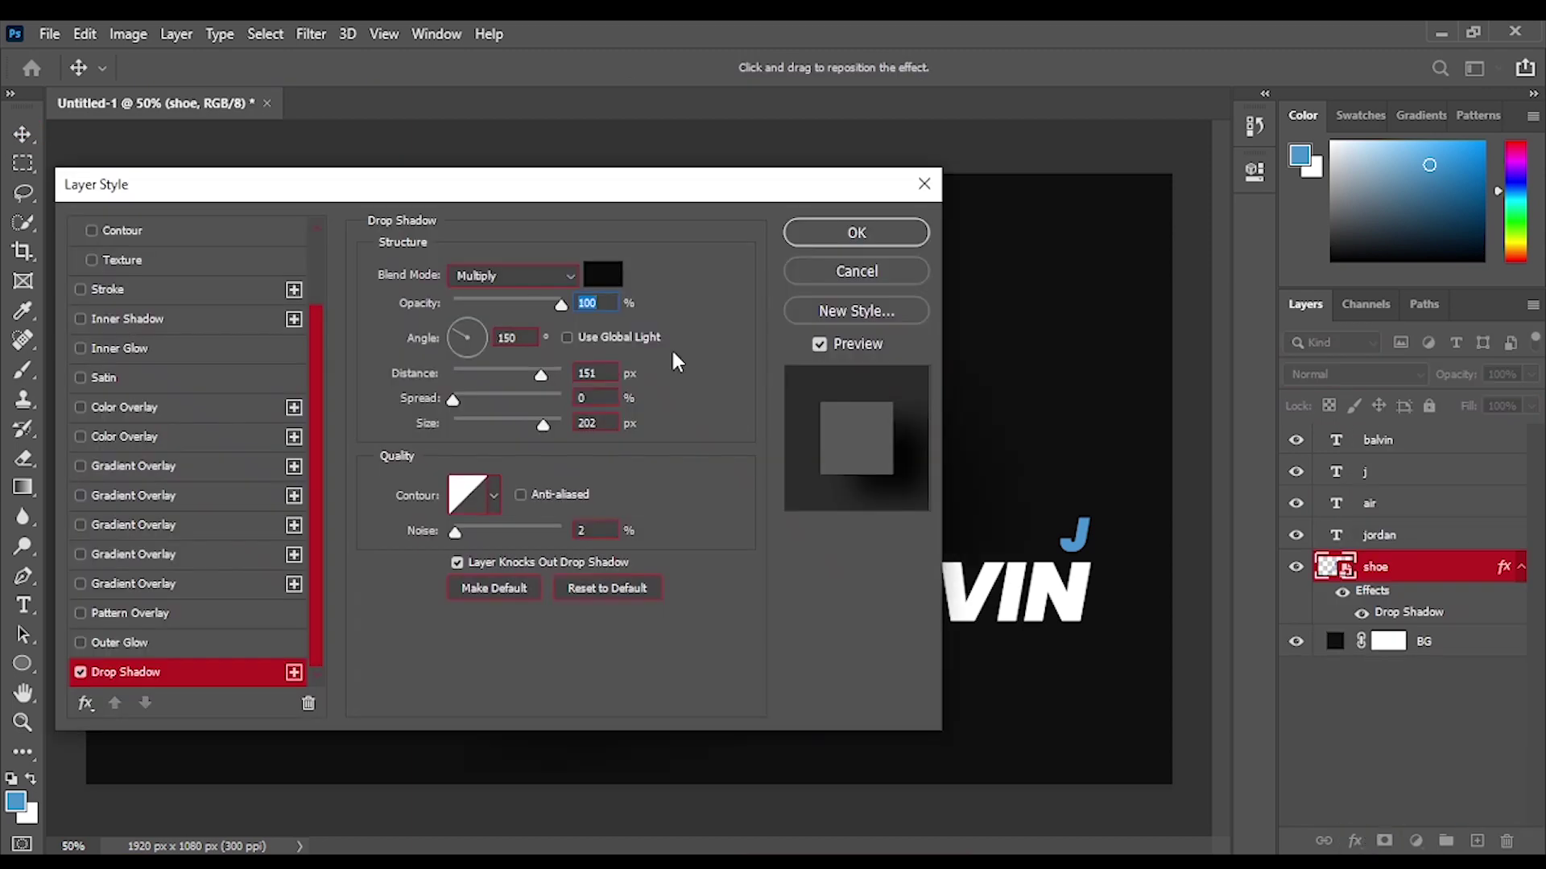
{"action": "left_click_drag", "start_coordinate": [635, 186], "coordinate": [440, 106]}
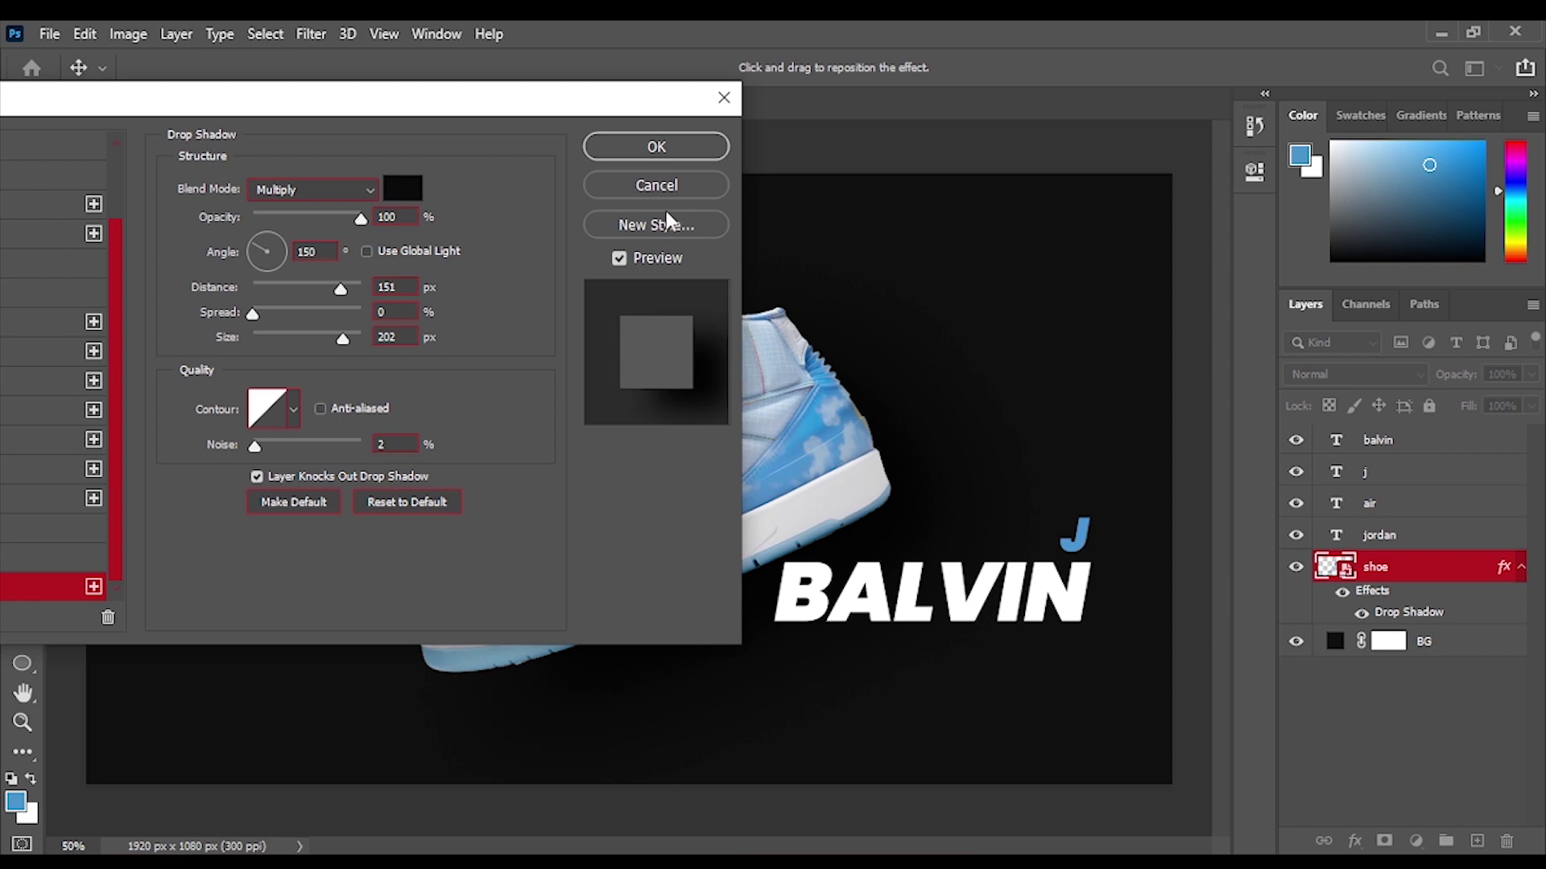
{"action": "left_click", "coordinate": [656, 146]}
Move the balvin and j text layers below the shoe layer, just above BG.
{"action": "left_click", "coordinate": [1410, 443]}
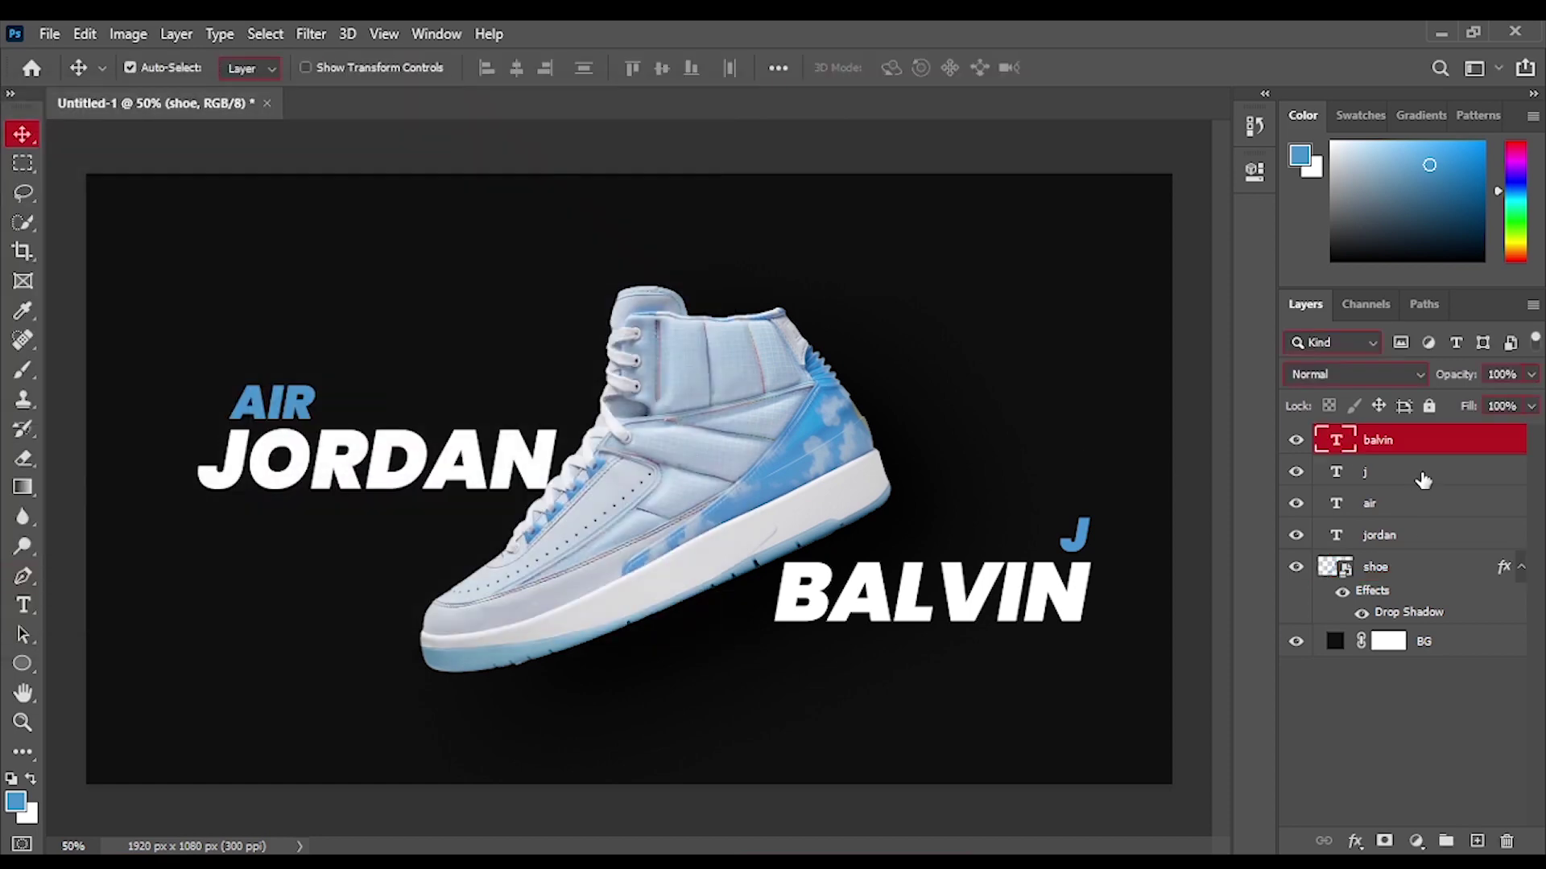
{"action": "left_click", "coordinate": [1424, 475]}
{"action": "left_click", "coordinate": [1427, 446], "text": "shift"}
{"action": "left_click_drag", "start_coordinate": [1428, 444], "coordinate": [1432, 626]}
Lower the opacity of the shoe's drop shadow to 65%.
{"action": "double_click", "coordinate": [1409, 612]}
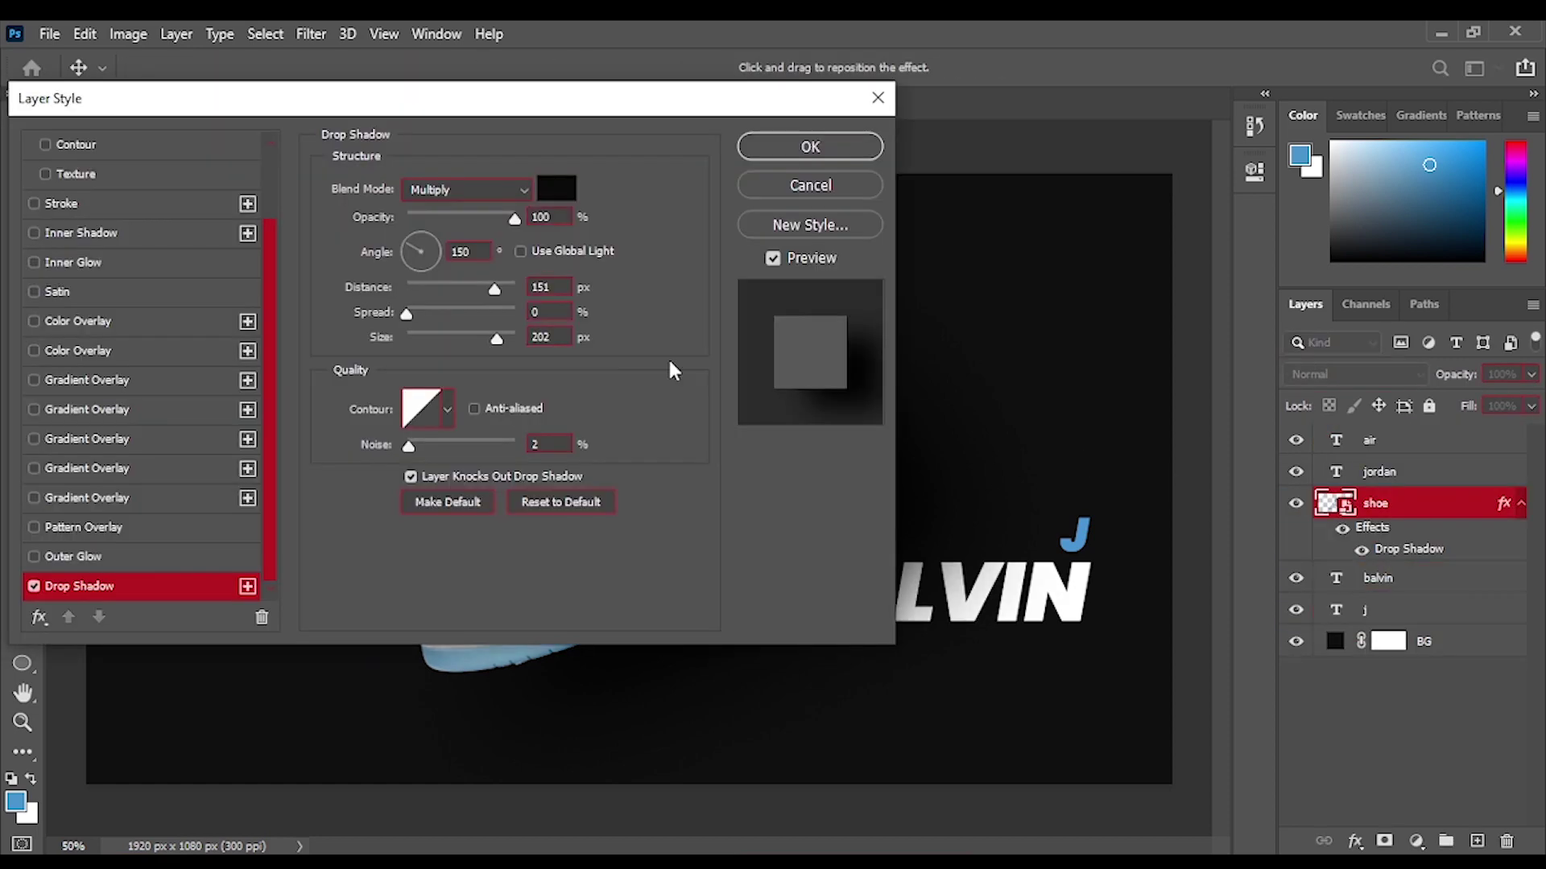
{"action": "left_click_drag", "start_coordinate": [552, 112], "coordinate": [524, 104]}
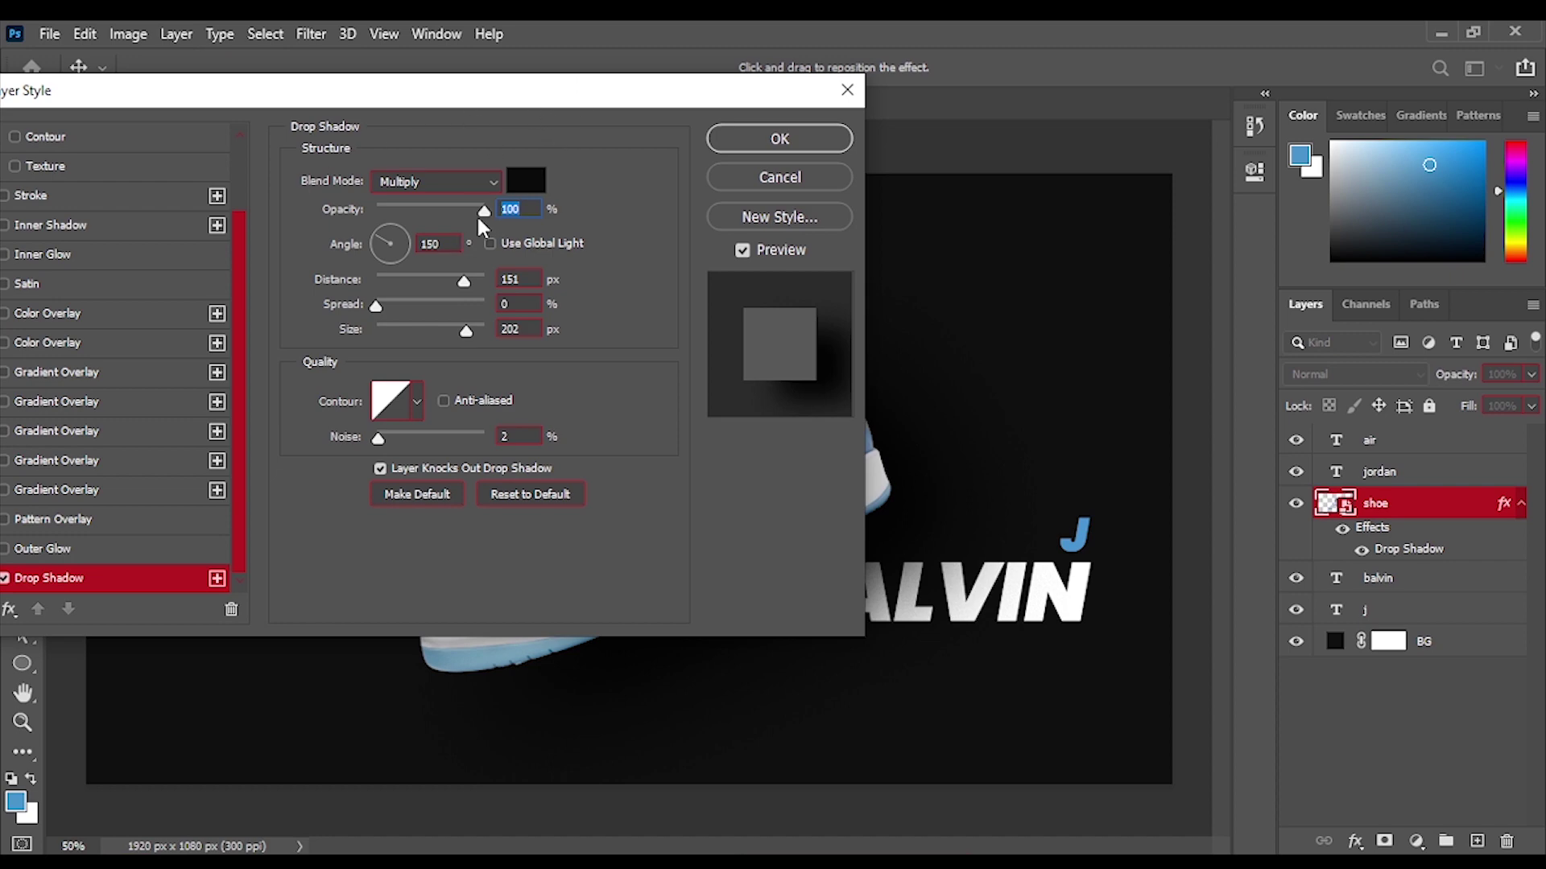
{"action": "left_click_drag", "start_coordinate": [485, 214], "coordinate": [466, 212]}
{"action": "left_click_drag", "start_coordinate": [568, 98], "coordinate": [435, 333]}
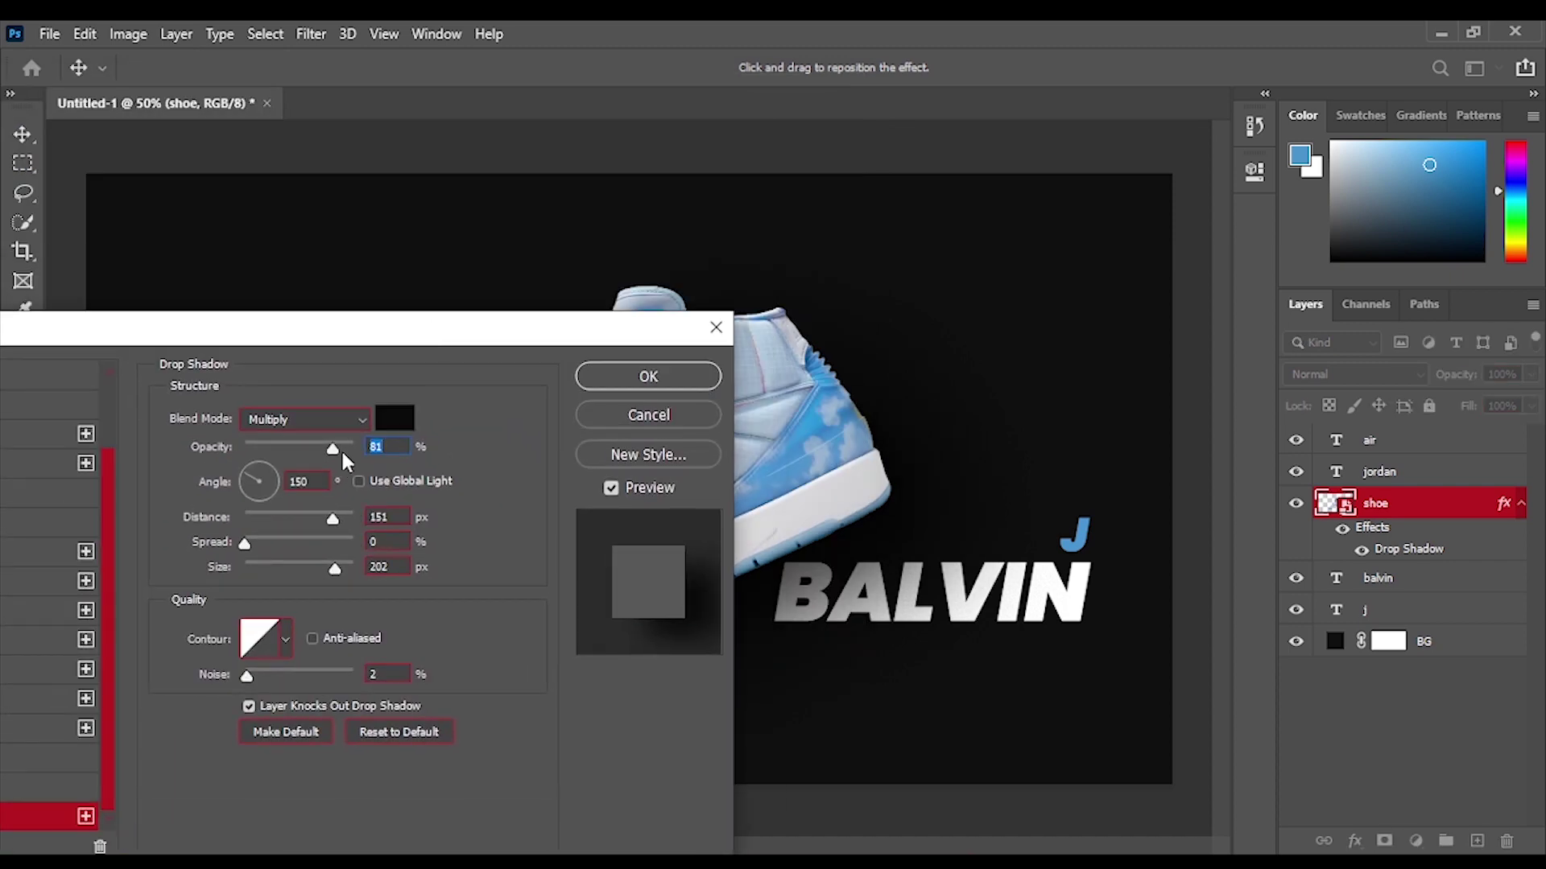
{"action": "left_click_drag", "start_coordinate": [342, 453], "coordinate": [320, 453]}
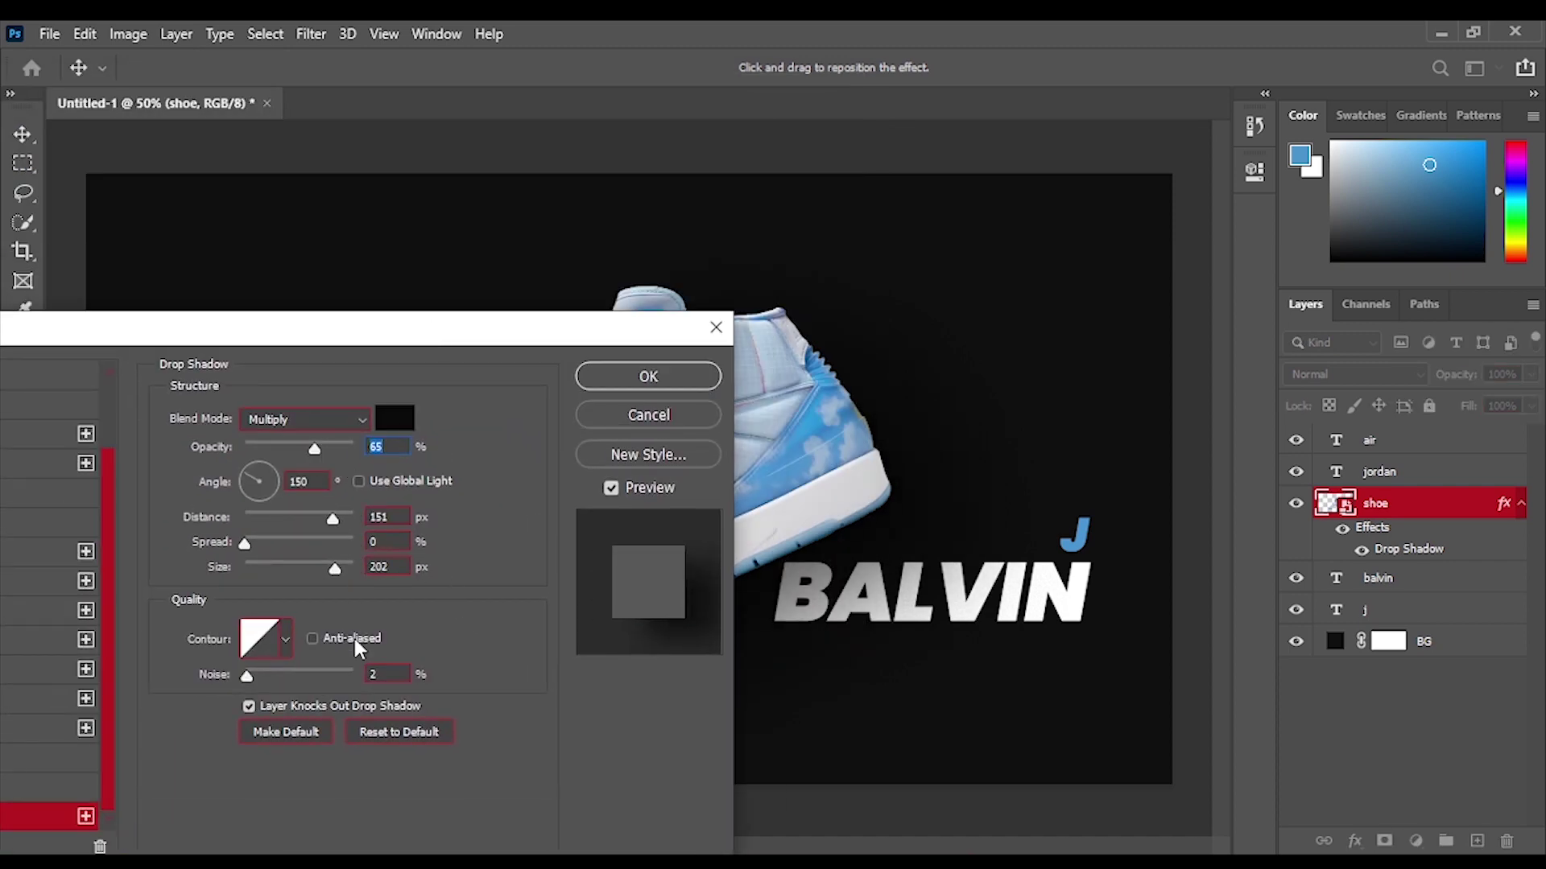
{"action": "left_click", "coordinate": [701, 385]}
{"action": "left_click", "coordinate": [288, 535]}
Add a NIKE text across the banner in white Poppins Black Italic at 150 pt.
{"action": "left_click", "coordinate": [23, 605]}
{"action": "left_click", "coordinate": [617, 493]}
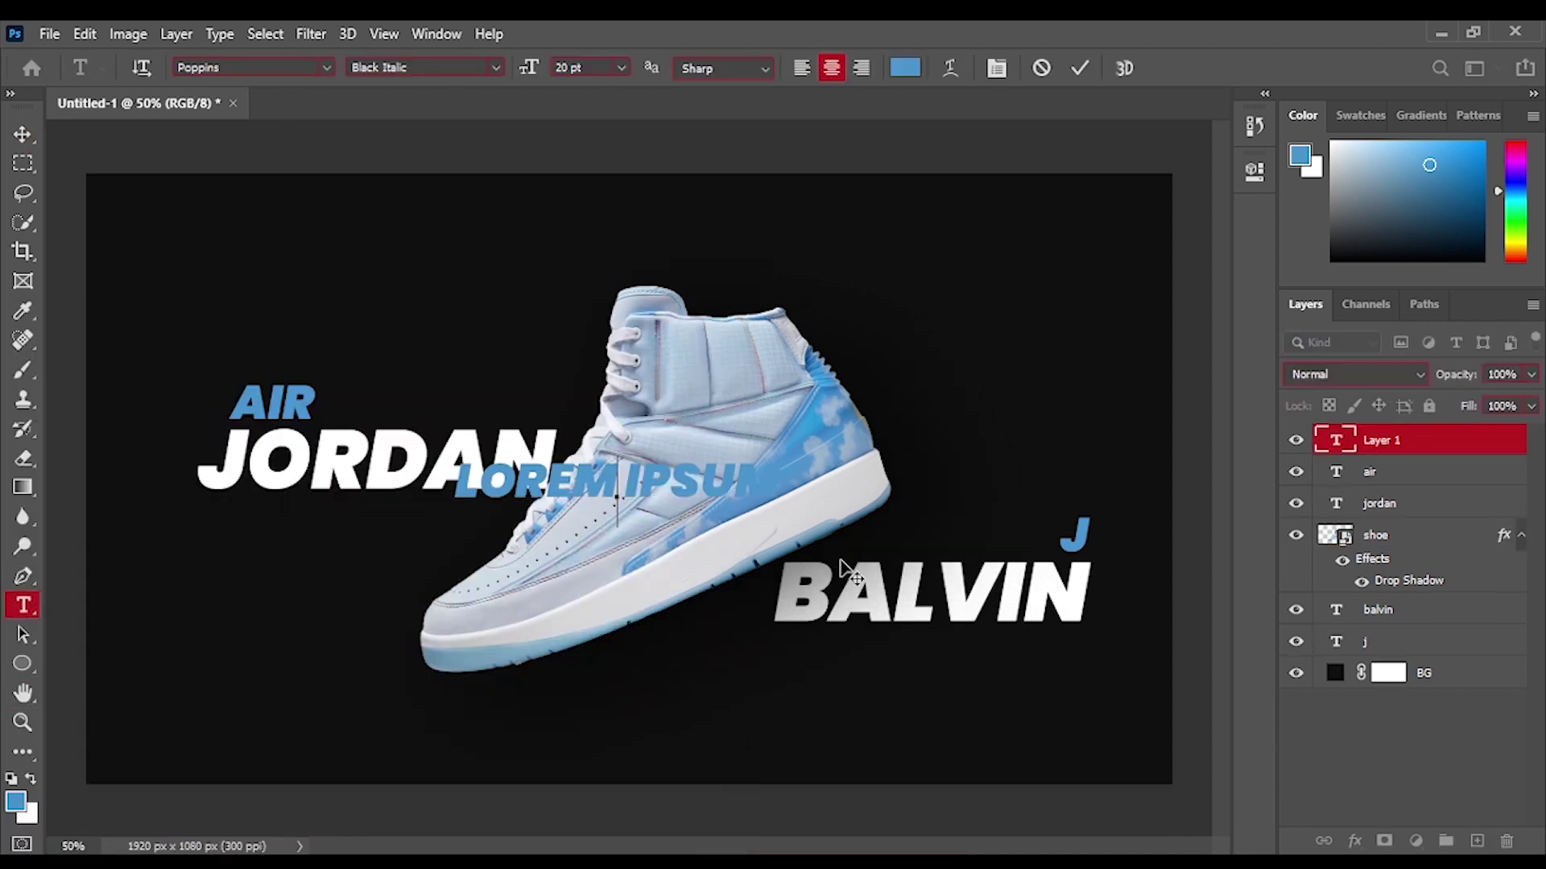
{"action": "type", "text": "NIKE"}
{"action": "left_click", "coordinate": [1253, 174]}
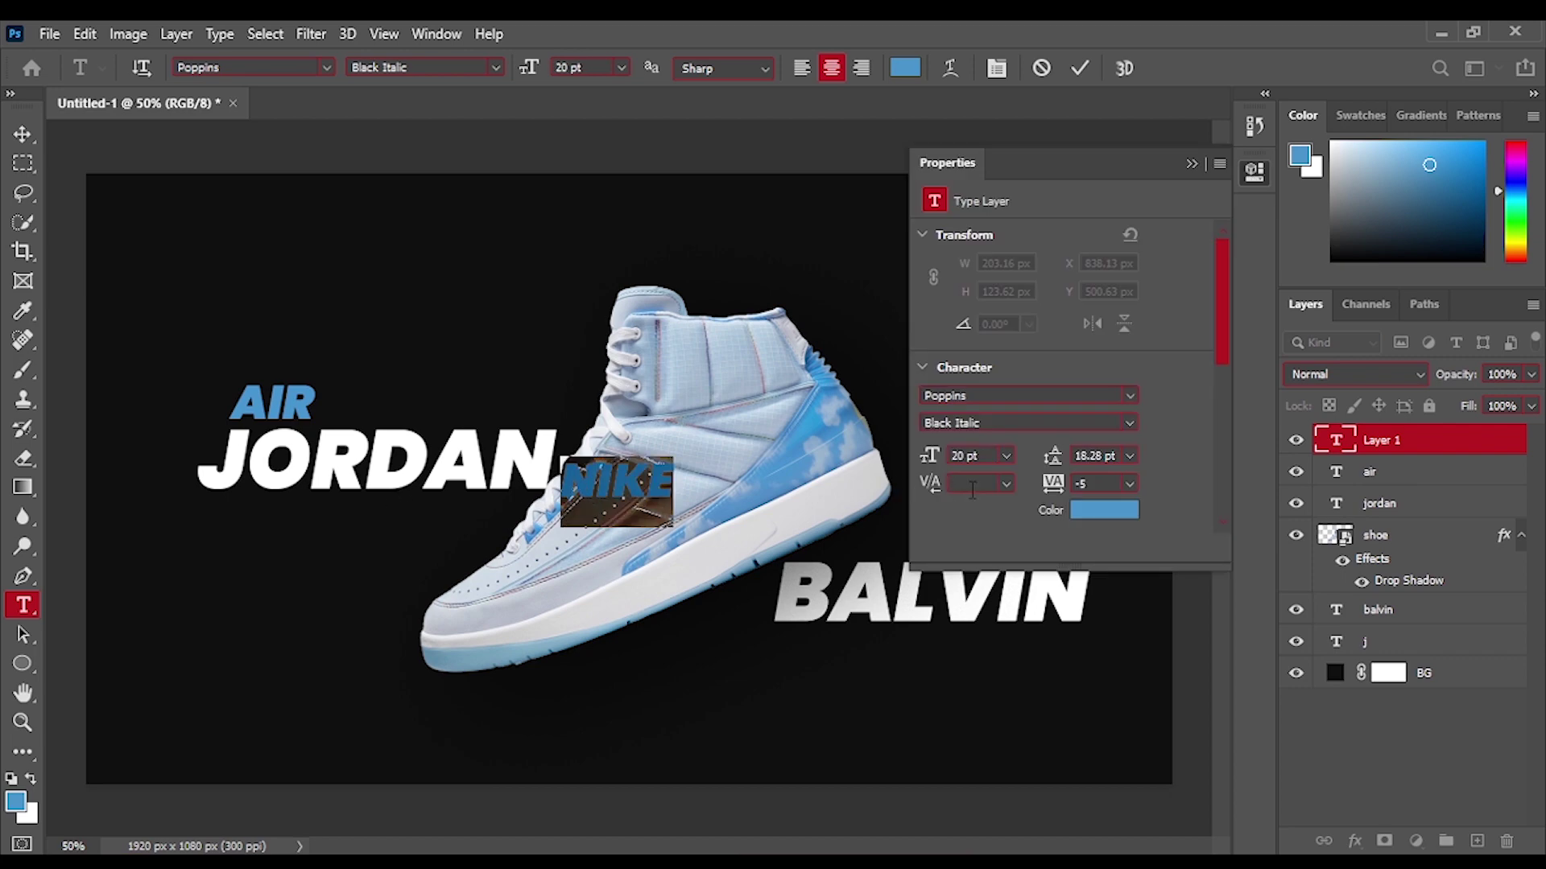
{"action": "left_click_drag", "start_coordinate": [930, 455], "coordinate": [1085, 456]}
{"action": "left_click", "coordinate": [1100, 508]}
{"action": "left_click", "coordinate": [1456, 326]}
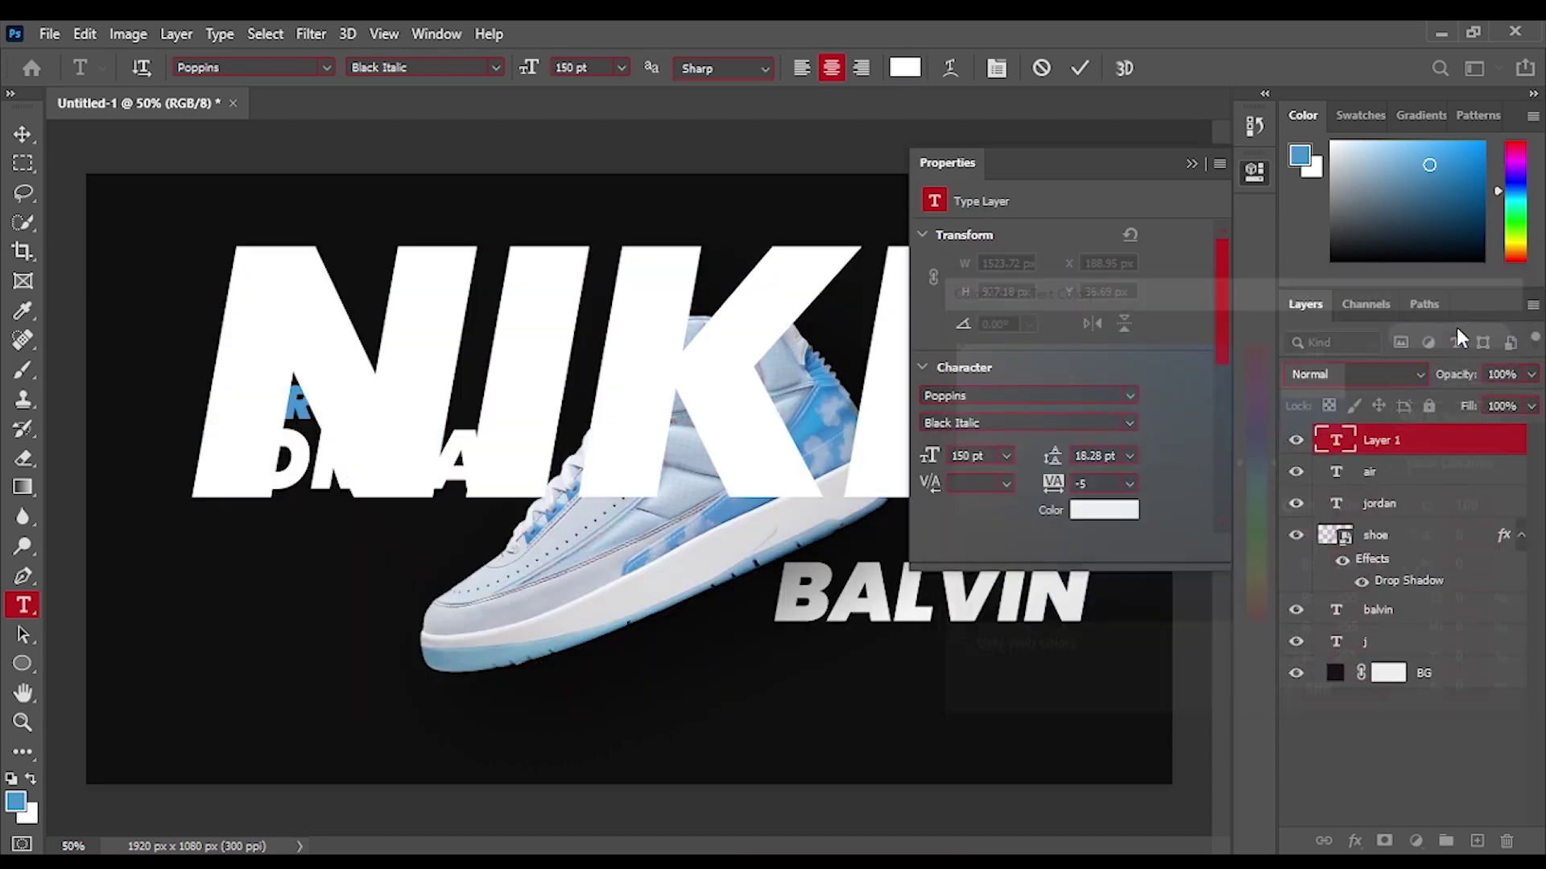
{"action": "left_click", "coordinate": [1192, 163]}
Place the nike text layer just above BG and lower the NIKE text to the middle of the banner behind the shoe.
{"action": "left_click", "coordinate": [1445, 446]}
{"action": "left_click_drag", "start_coordinate": [1461, 445], "coordinate": [1465, 642]}
{"action": "key", "text": "v"}
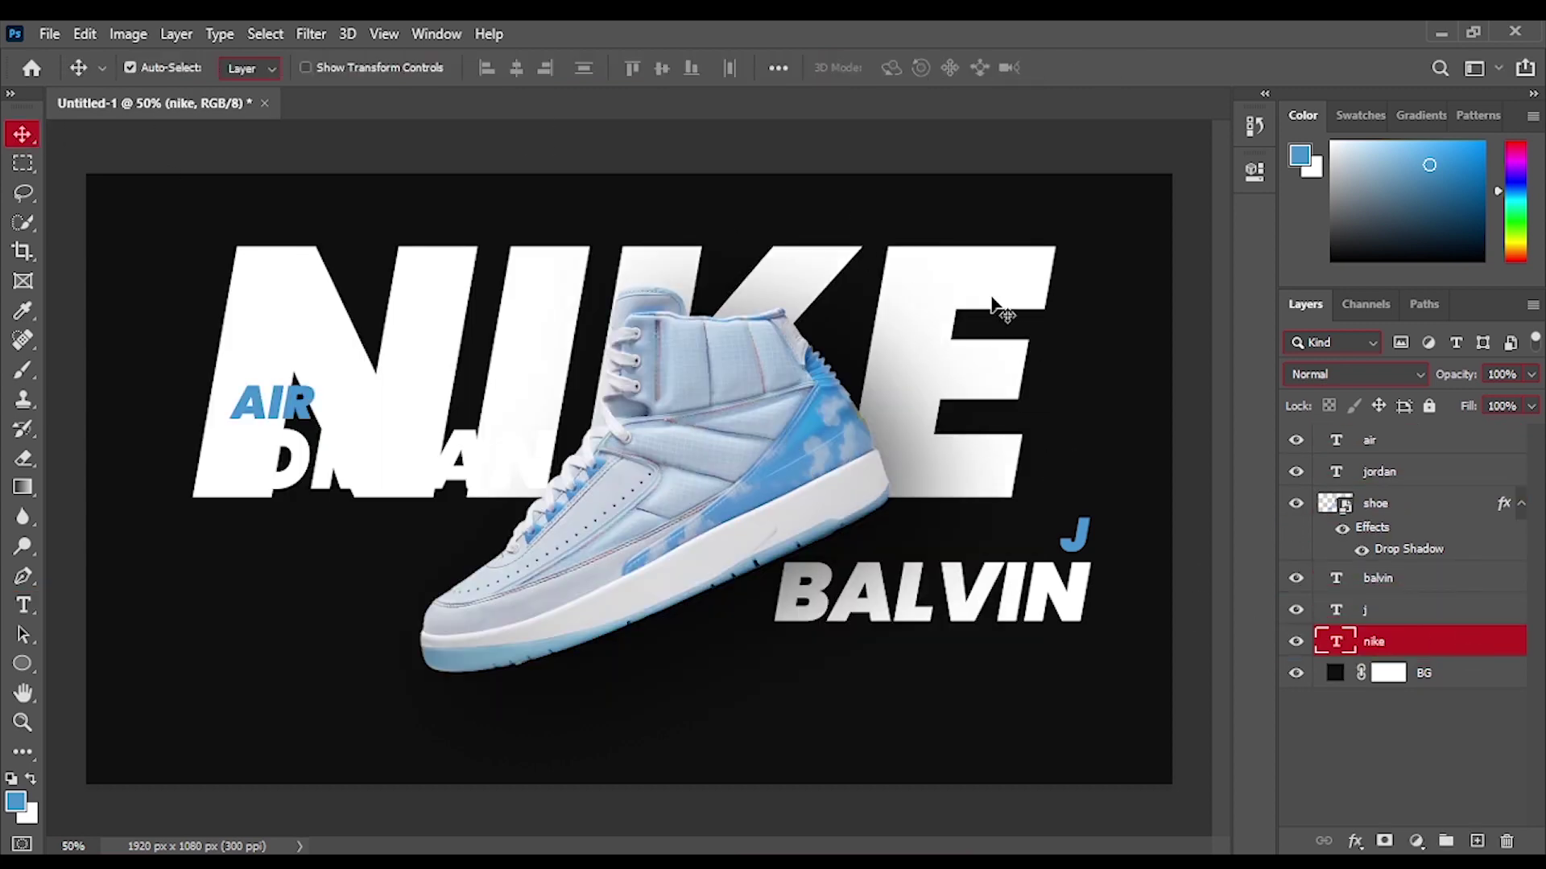
{"action": "left_click_drag", "start_coordinate": [820, 288], "coordinate": [842, 411]}
Set the NIKE text to 10% opacity and its tracking to 120.
{"action": "key", "text": "1"}
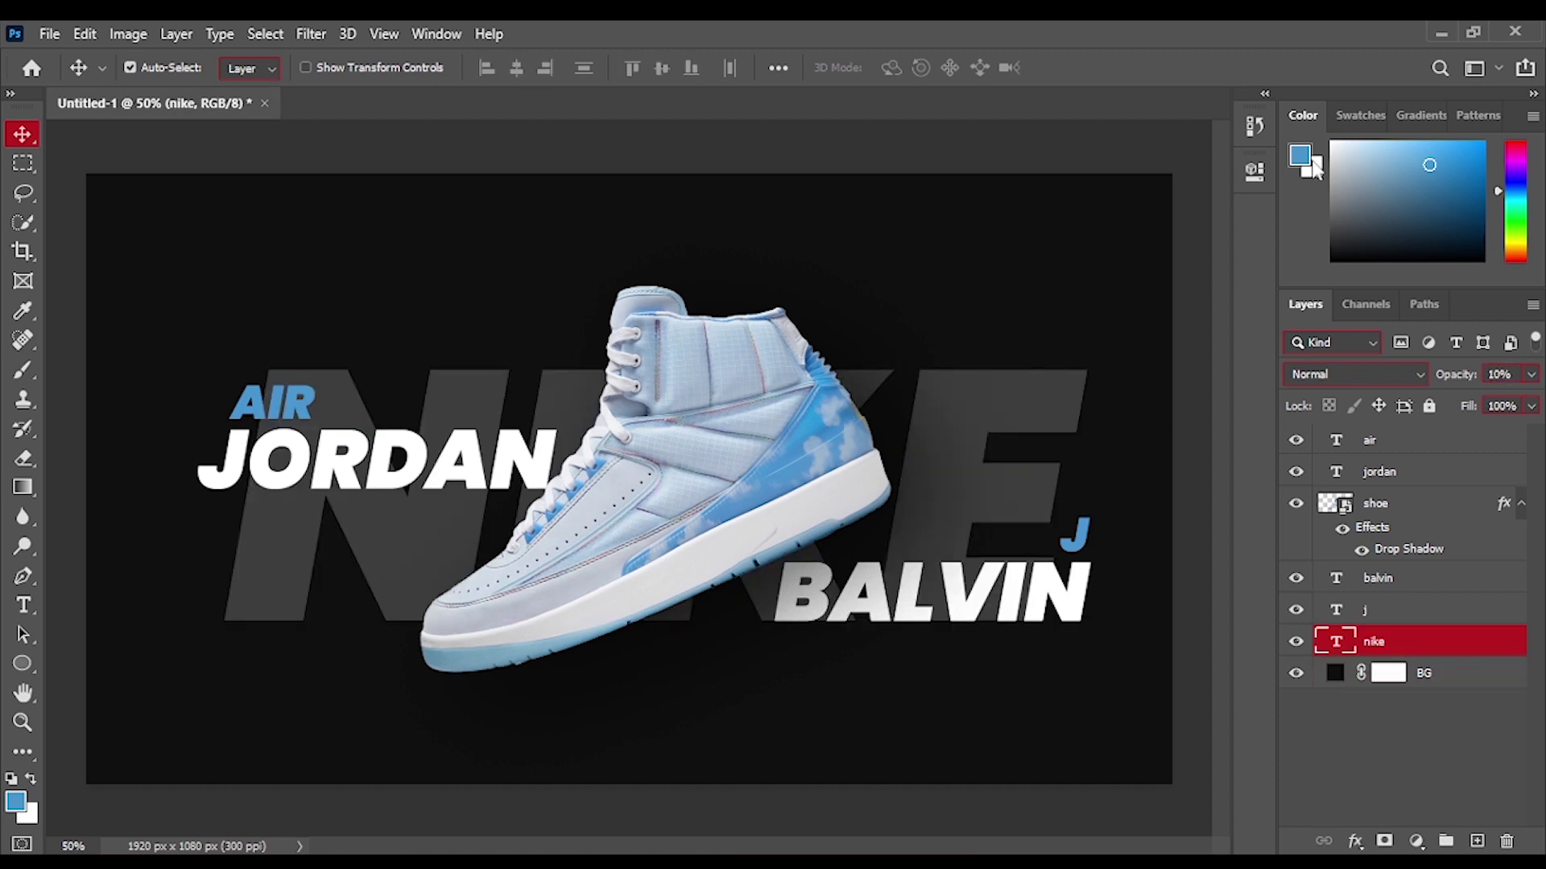
{"action": "left_click", "coordinate": [1254, 171]}
{"action": "double_click", "coordinate": [380, 569]}
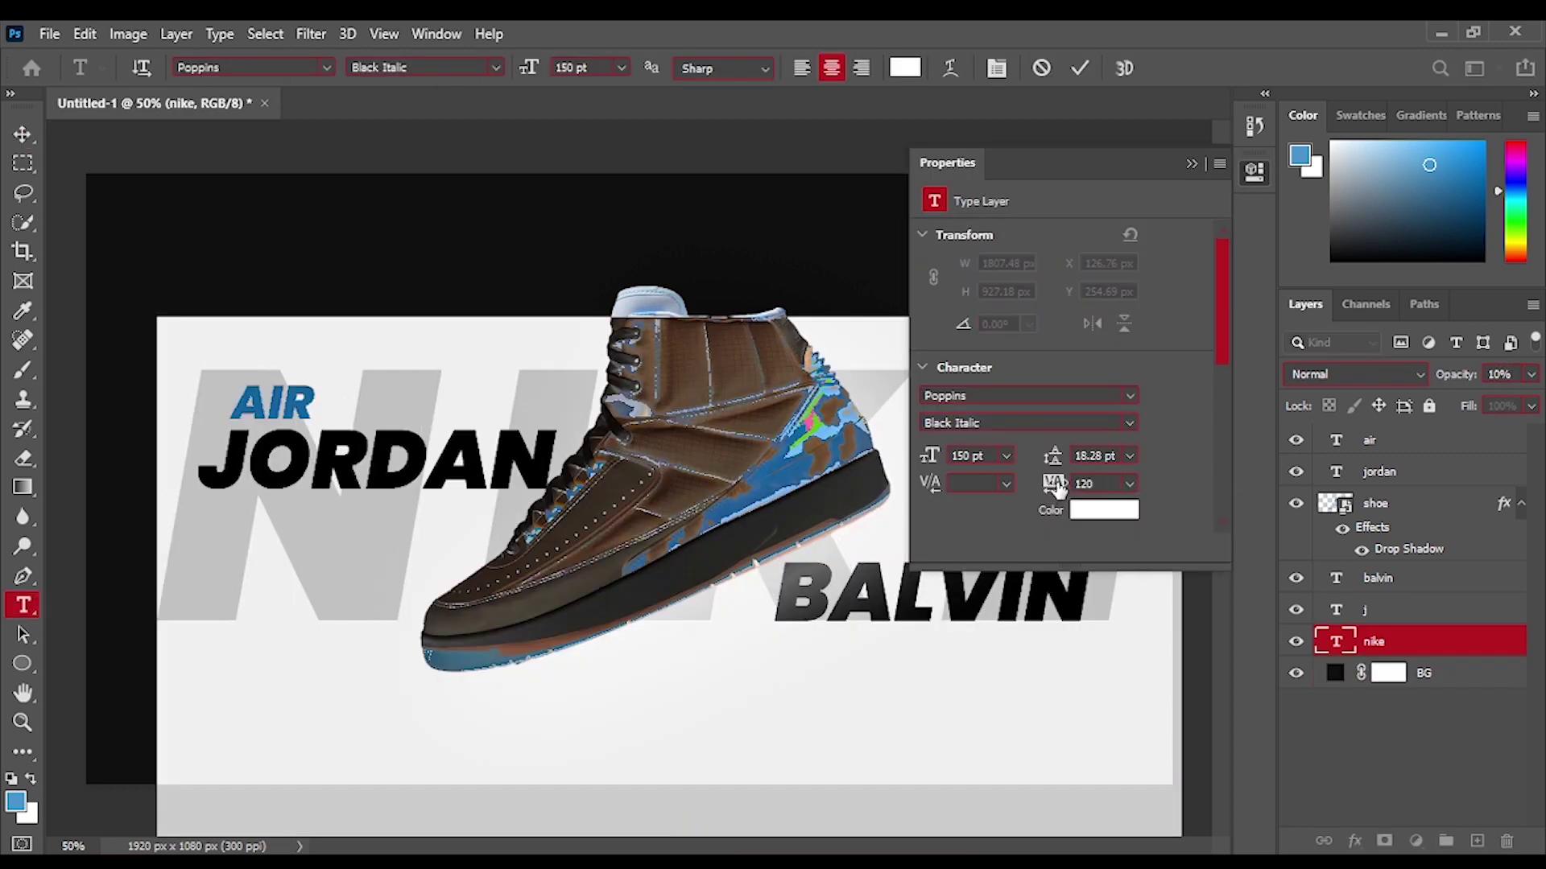
{"action": "left_click", "coordinate": [1057, 487]}
{"action": "left_click", "coordinate": [1189, 163]}
{"action": "left_click", "coordinate": [1344, 772]}
{"action": "key", "text": "v"}
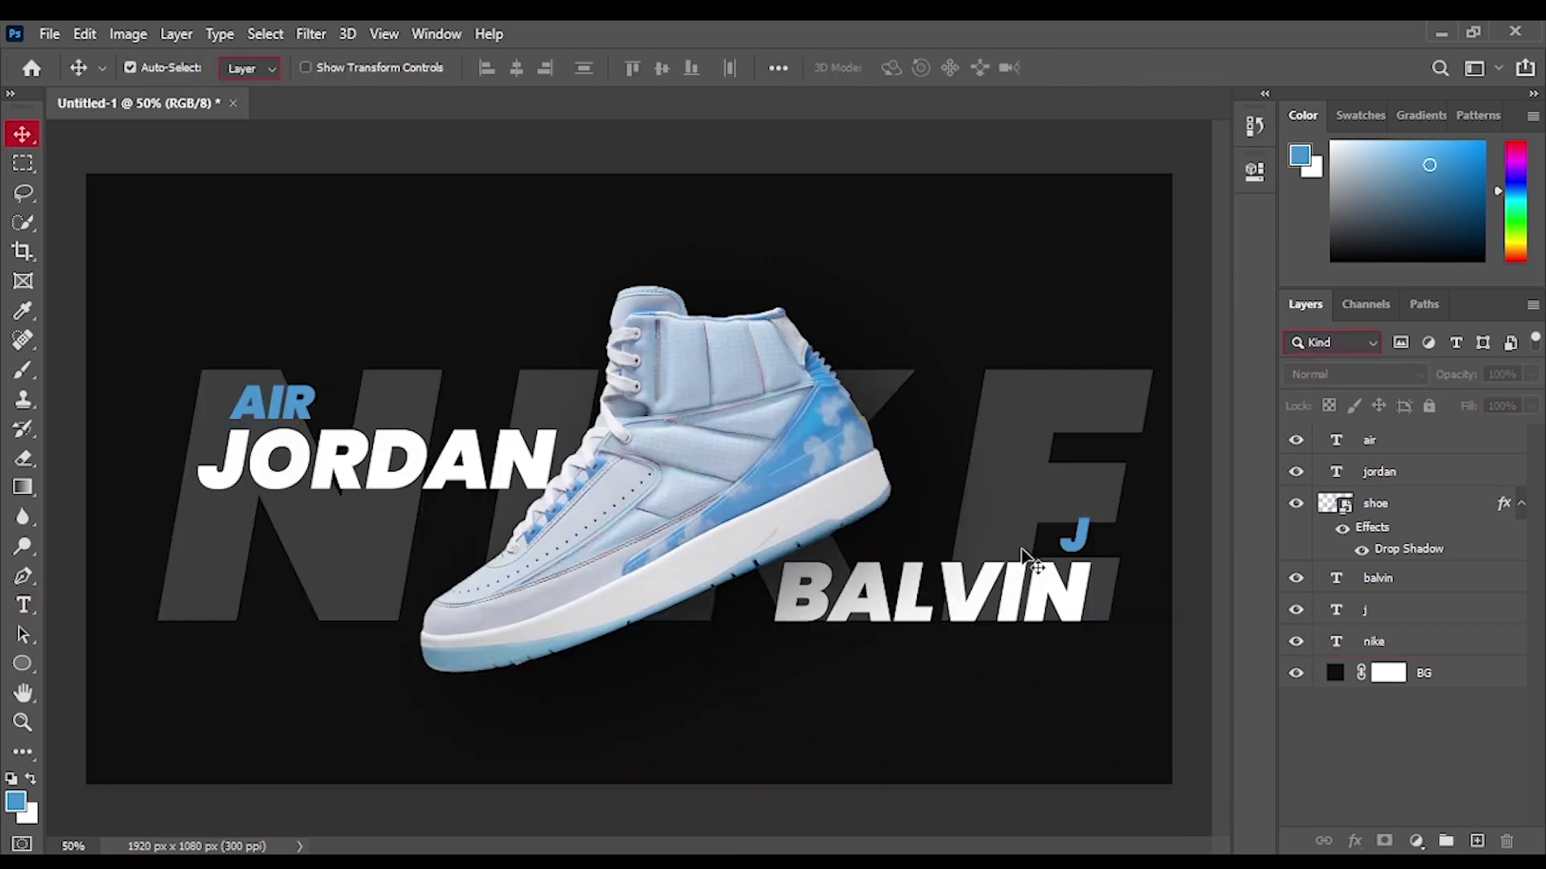
Shift the NIKE text slightly left and move BALVIN and J down to its lower edge.
{"action": "left_click_drag", "start_coordinate": [1013, 461], "coordinate": [991, 465]}
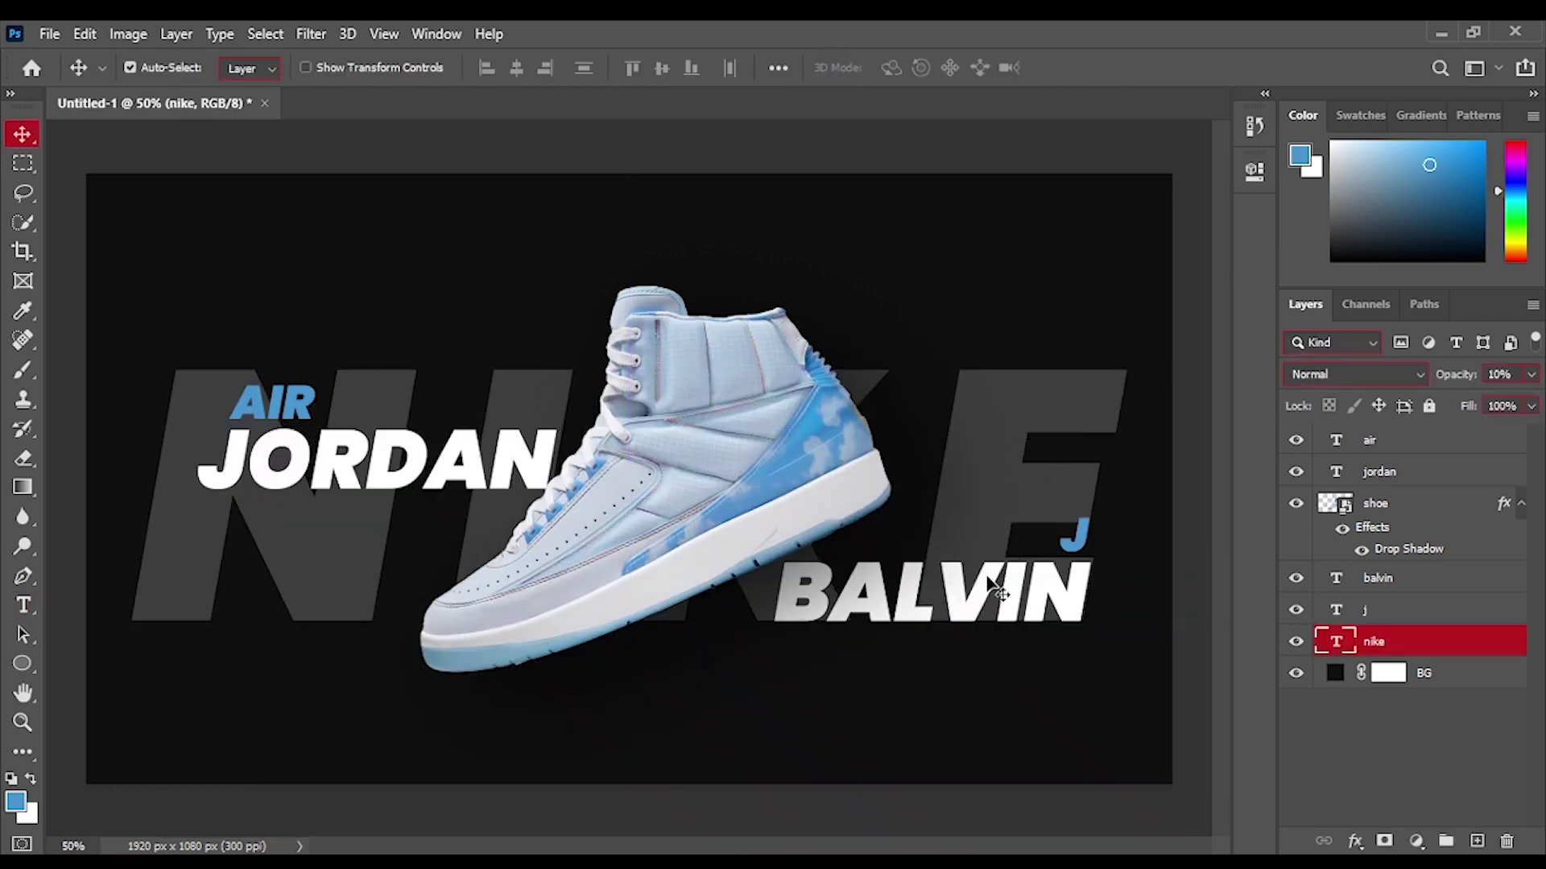
{"action": "left_click_drag", "start_coordinate": [998, 591], "coordinate": [984, 660]}
{"action": "left_click_drag", "start_coordinate": [1073, 550], "coordinate": [1081, 583]}
{"action": "left_click", "coordinate": [1049, 665]}
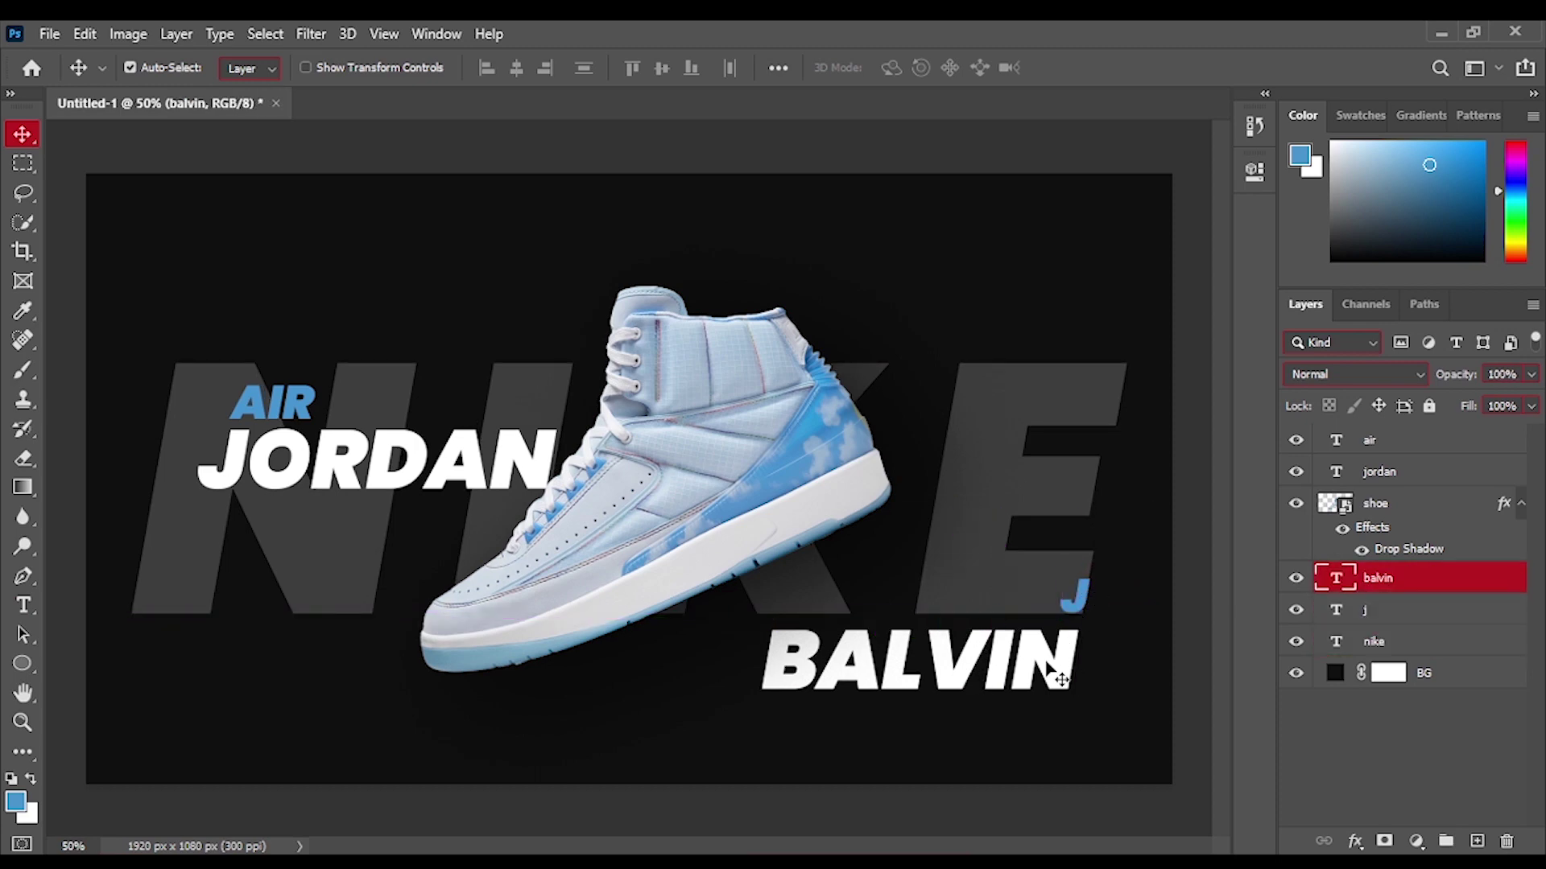
Nudge the BALVIN text up to close the gap beneath the blue J.
{"action": "key", "text": "Up"}
{"action": "key", "text": "Up"}
{"action": "key", "text": "Up"}
{"action": "key", "text": "Up"}
{"action": "key", "text": "Up"}
{"action": "key", "text": "Up"}
{"action": "key", "text": "Up"}
{"action": "key", "text": "Up"}
{"action": "key", "text": "Up"}
{"action": "key", "text": "Up"}
{"action": "key", "text": "Up"}
{"action": "key", "text": "Up"}
{"action": "key", "text": "Up"}
{"action": "key", "text": "Up"}
{"action": "key", "text": "Up"}
{"action": "key", "text": "Up"}
{"action": "key", "text": "Up"}
{"action": "key", "text": "Up"}
{"action": "key", "text": "Up"}
{"action": "key", "text": "Up"}
{"action": "left_click", "coordinate": [1083, 597]}
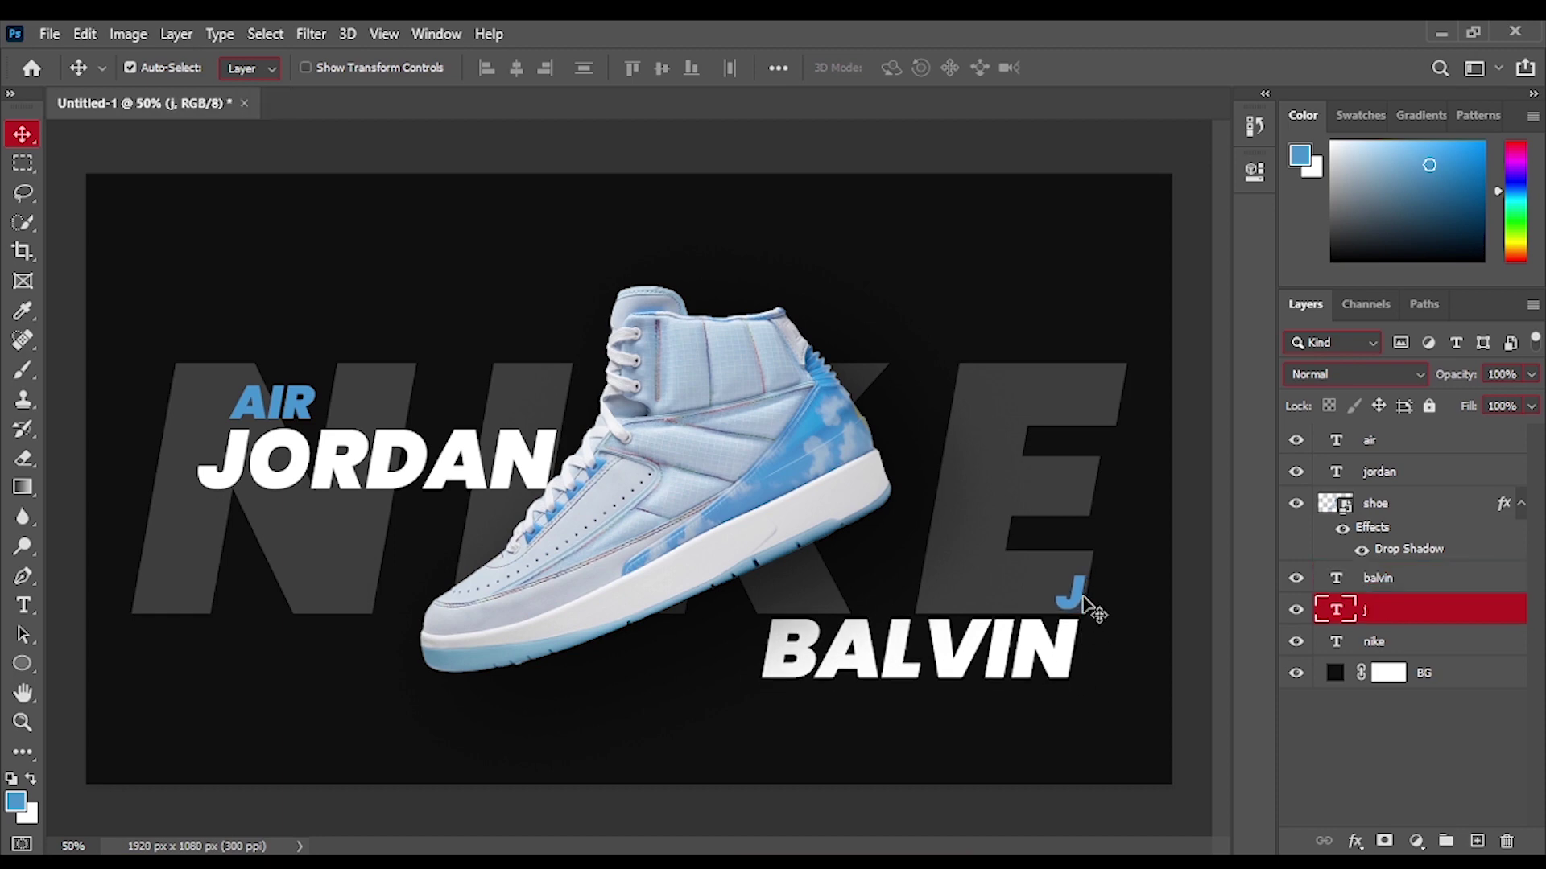
Select the air and jordan text layers and nudge them together up and to the right, toward the shoe.
{"action": "left_click", "coordinate": [1427, 442]}
{"action": "left_click", "coordinate": [1433, 474], "text": "shift"}
{"action": "key", "text": "shift+Up"}
{"action": "key", "text": "shift+Up"}
{"action": "key", "text": "shift+Up"}
{"action": "key", "text": "shift+Up"}
{"action": "key", "text": "shift+Up"}
{"action": "key", "text": "shift+Up"}
{"action": "key", "text": "shift+Up"}
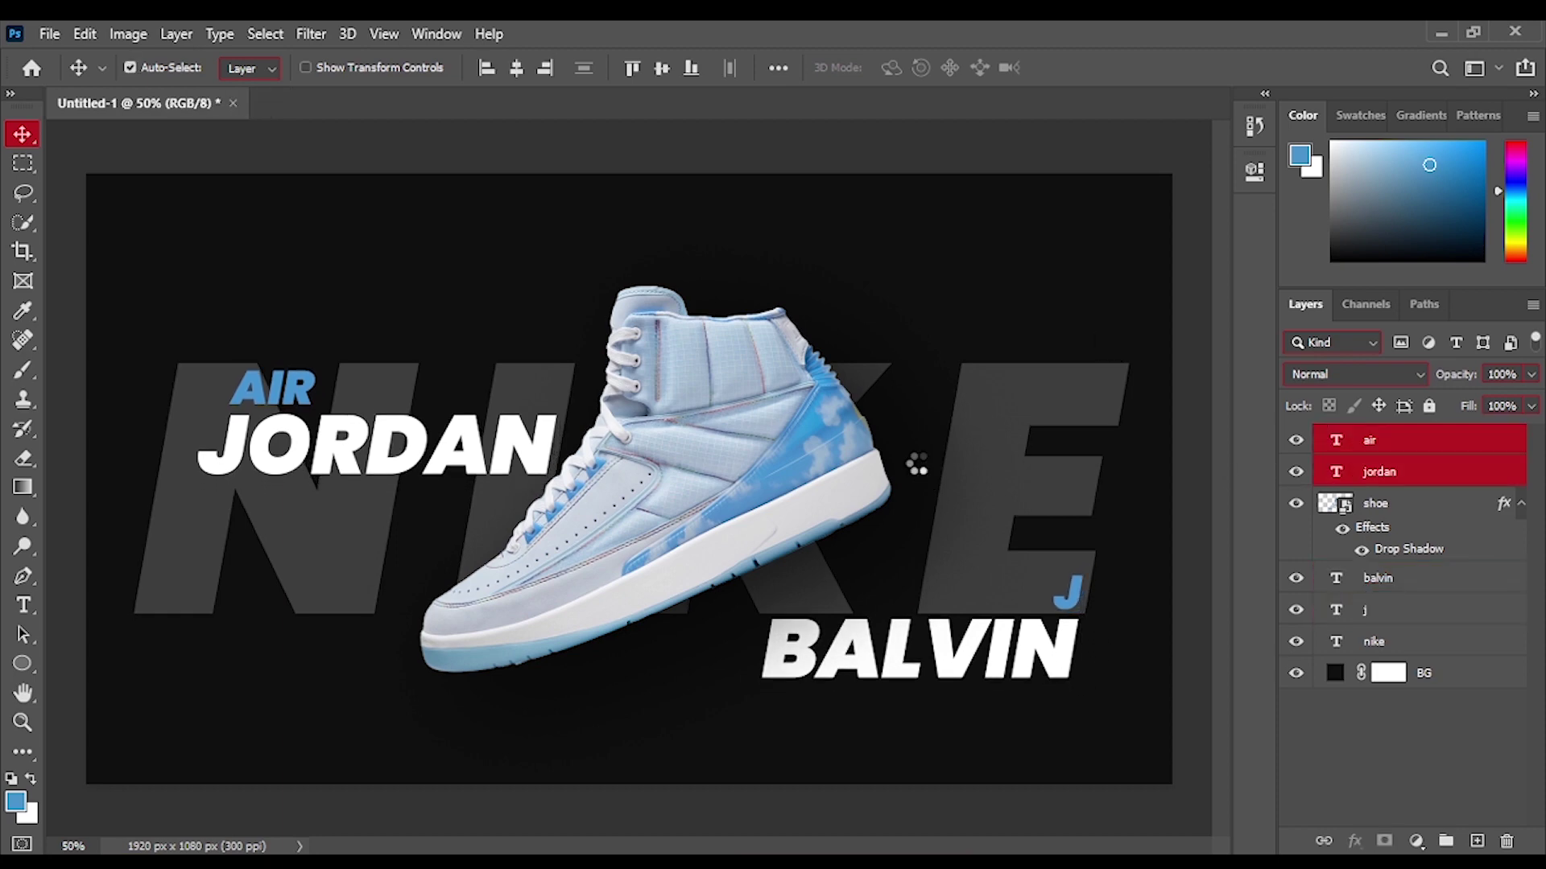
{"action": "key", "text": "shift+Up"}
{"action": "key", "text": "shift+Up"}
{"action": "key", "text": "shift+Up"}
{"action": "key", "text": "shift+Up"}
{"action": "key", "text": "shift+Right"}
{"action": "key", "text": "shift+Right"}
{"action": "key", "text": "shift+Right"}
{"action": "key", "text": "shift+Right"}
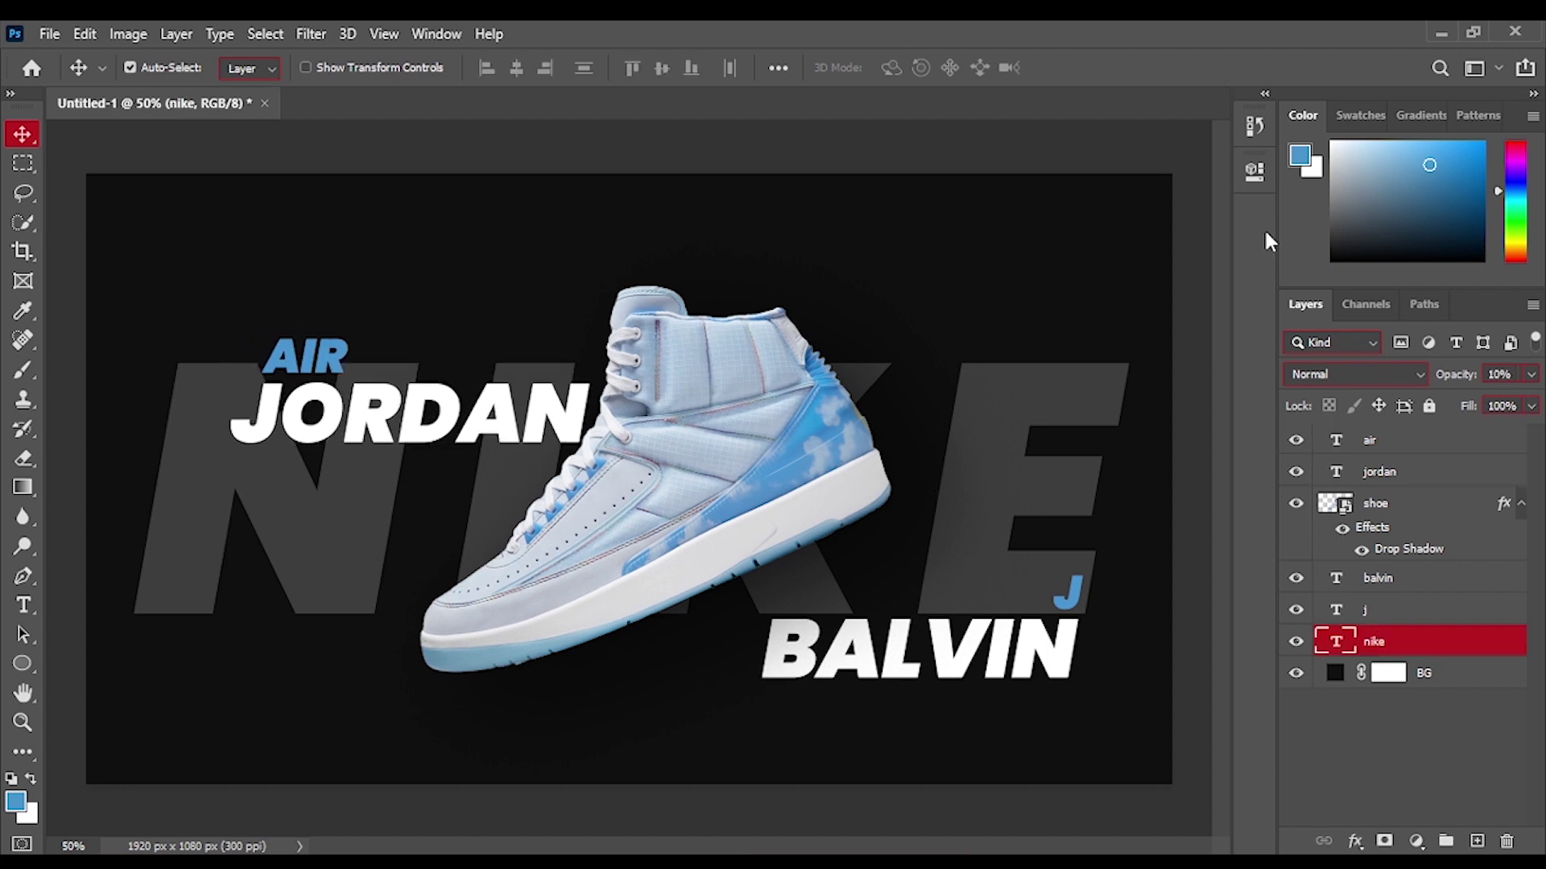
Reduce the tracking of the NIKE background text to 100.
{"action": "left_click", "coordinate": [1255, 171]}
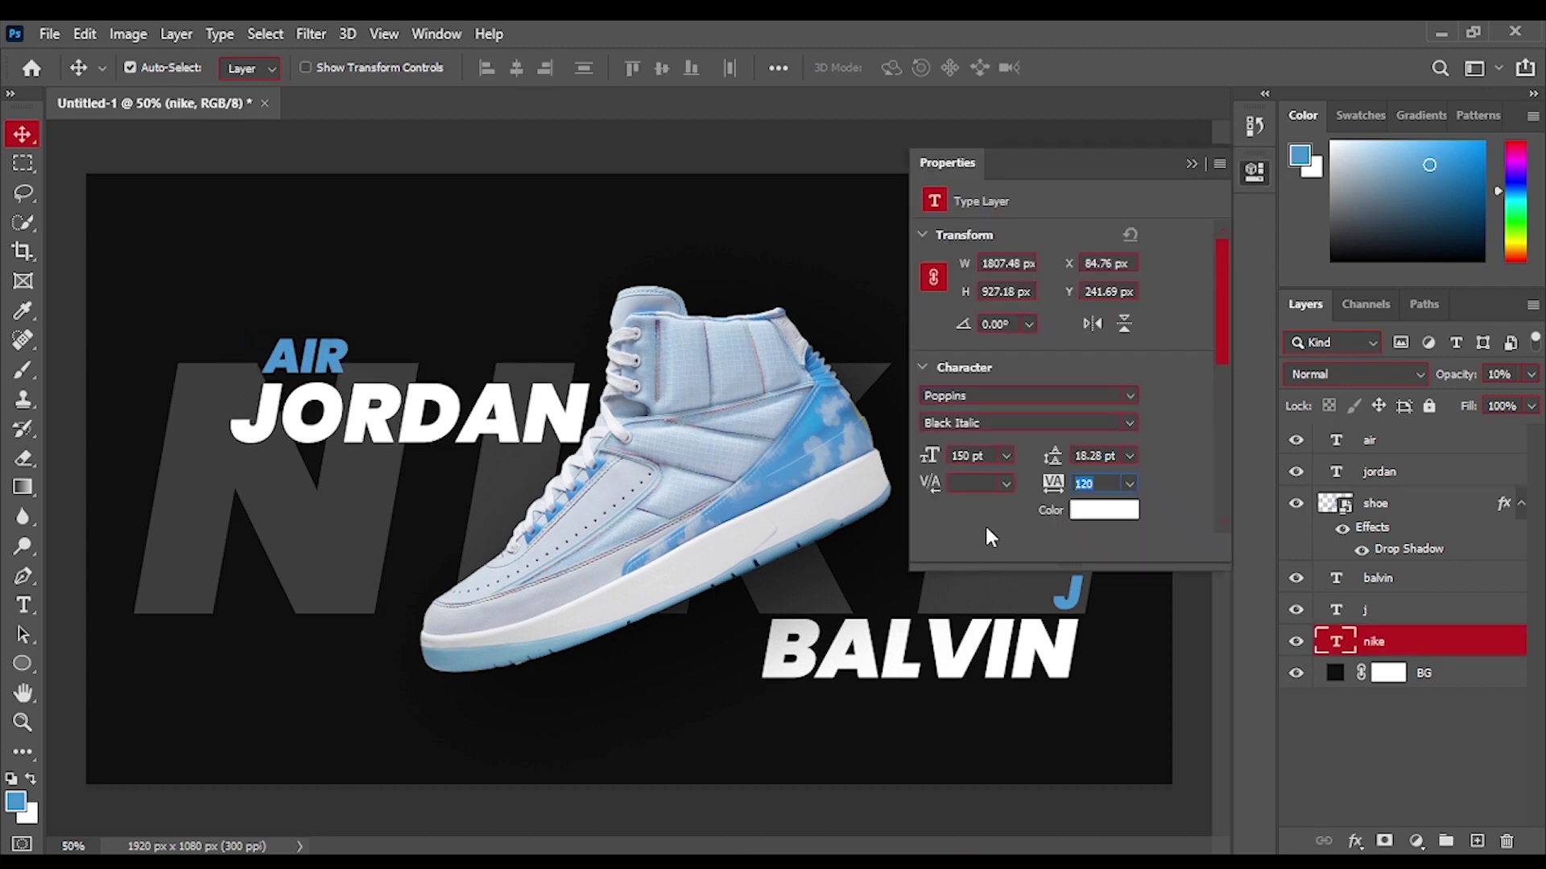
{"action": "type", "text": "100"}
{"action": "key", "text": "Return"}
{"action": "left_click", "coordinate": [1191, 164]}
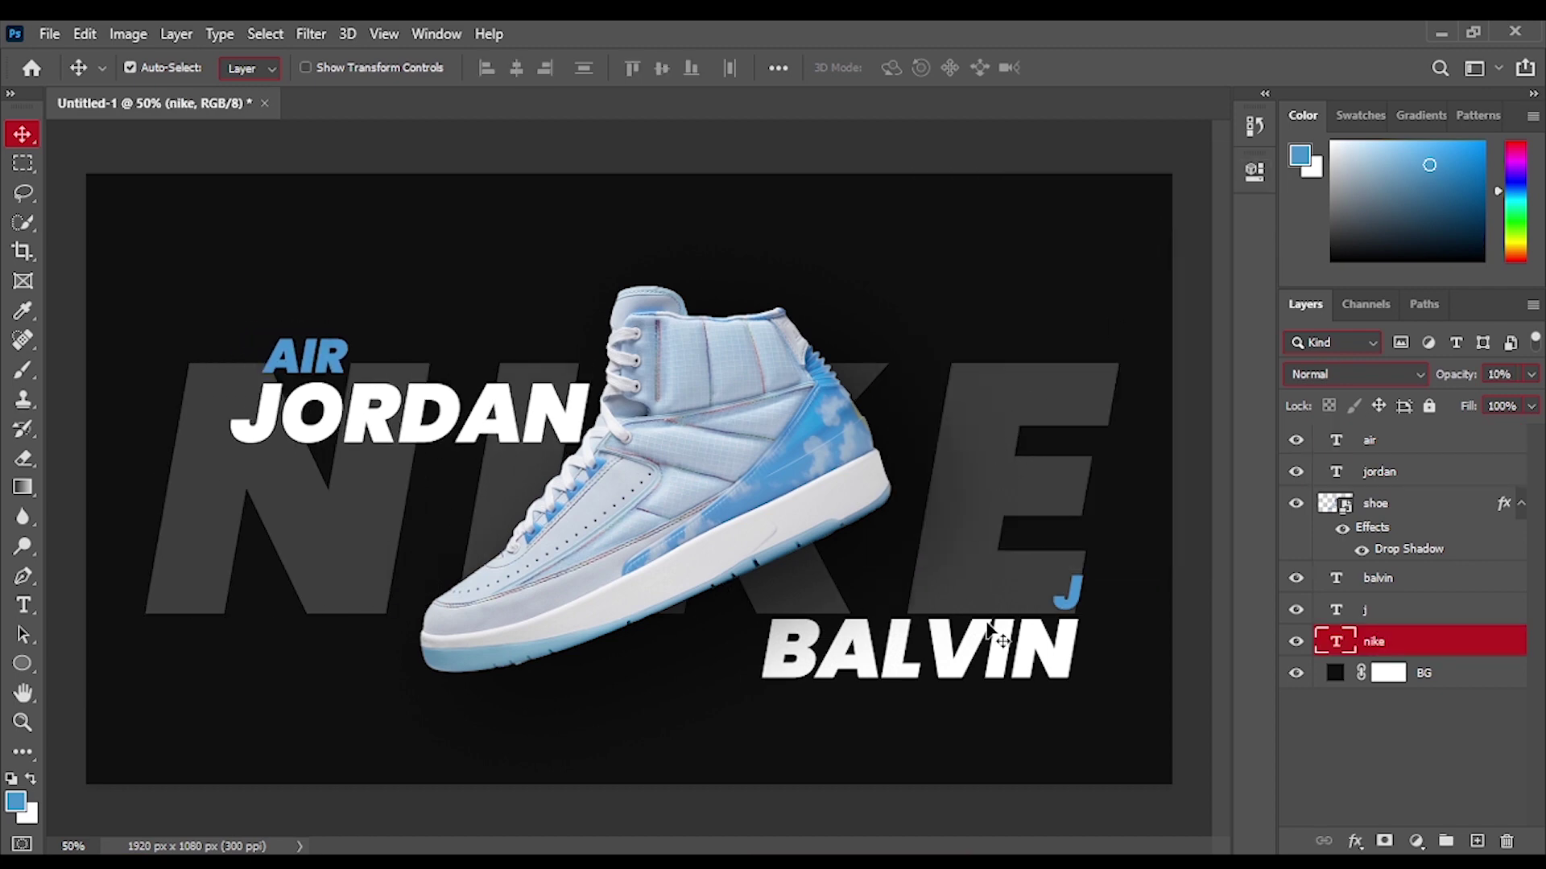
Raise the NIKE text toward the upper right and move J and BALVIN up together against its lower edge.
{"action": "left_click", "coordinate": [1068, 605]}
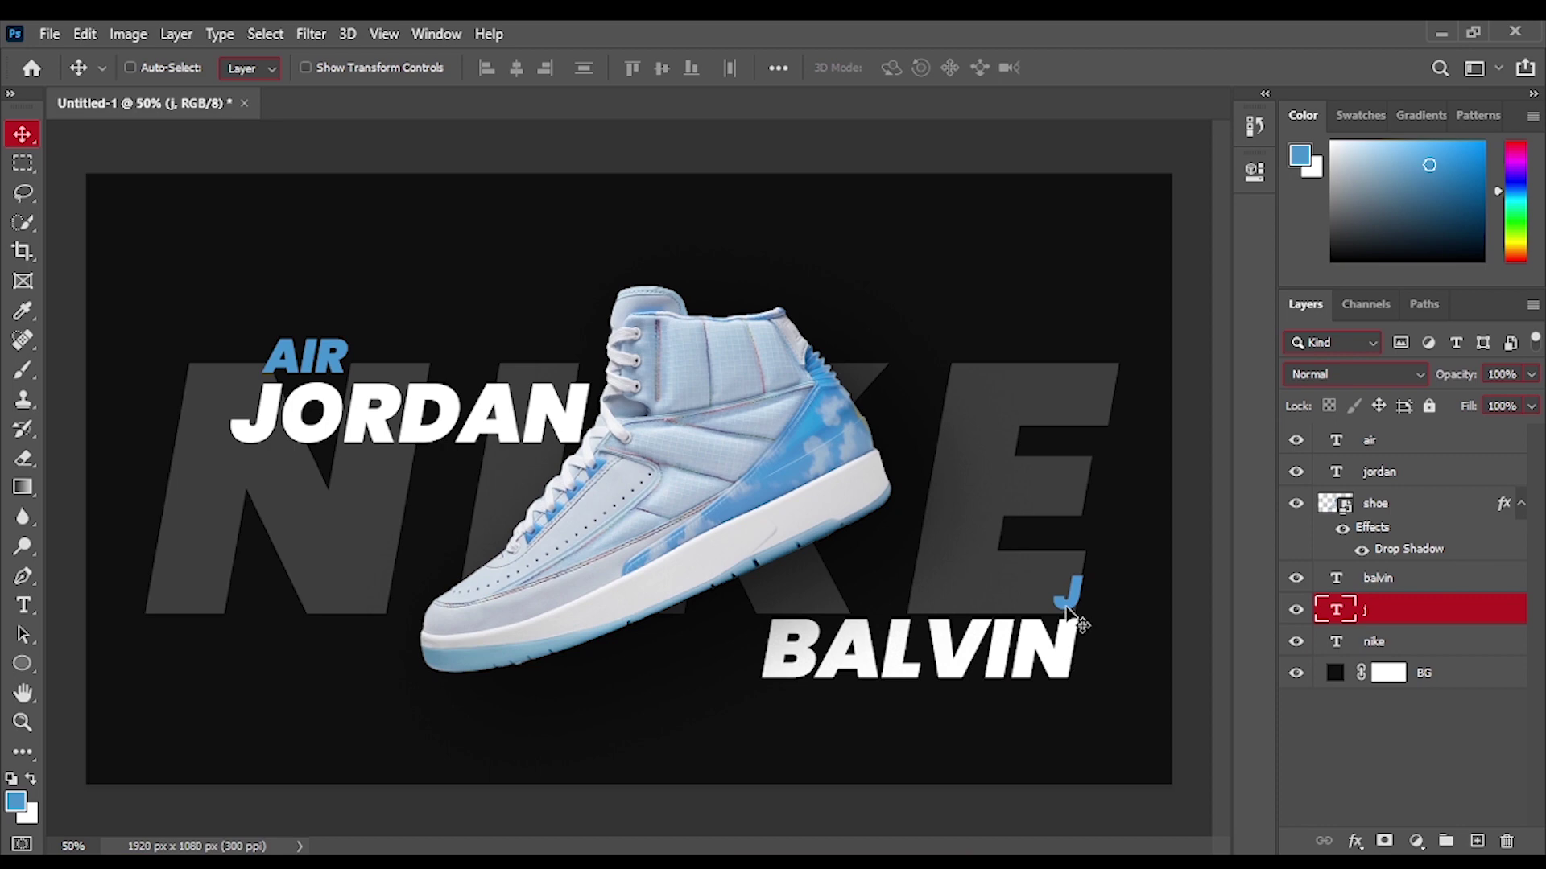
{"action": "left_click", "coordinate": [1433, 578], "text": "ctrl"}
{"action": "left_click_drag", "start_coordinate": [1068, 665], "coordinate": [1077, 672]}
{"action": "left_click_drag", "start_coordinate": [965, 440], "coordinate": [988, 393]}
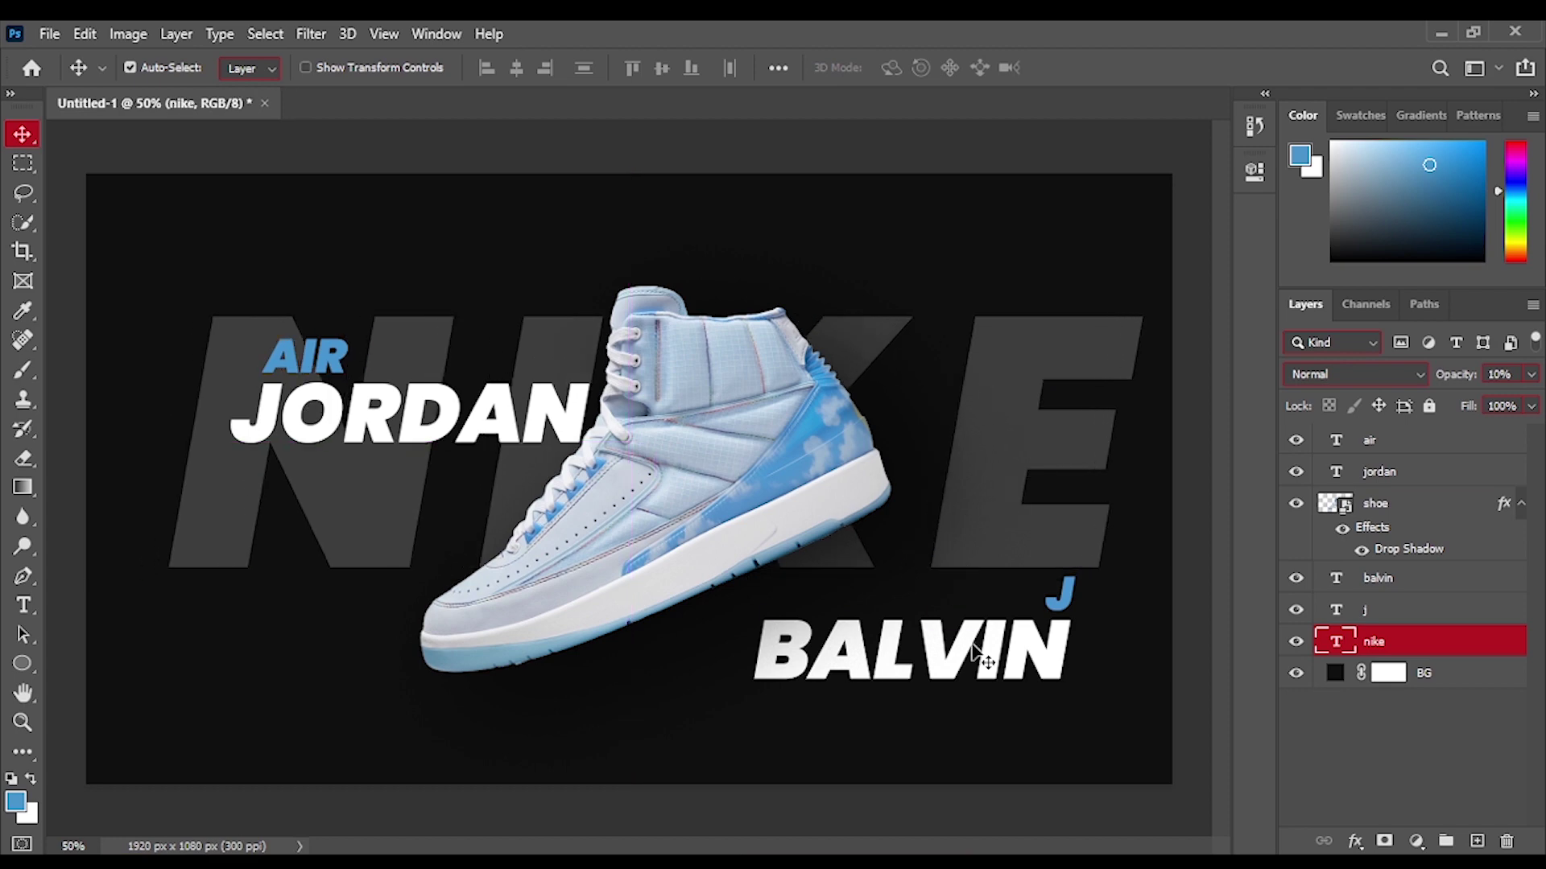
{"action": "left_click_drag", "start_coordinate": [1063, 604], "coordinate": [1083, 554]}
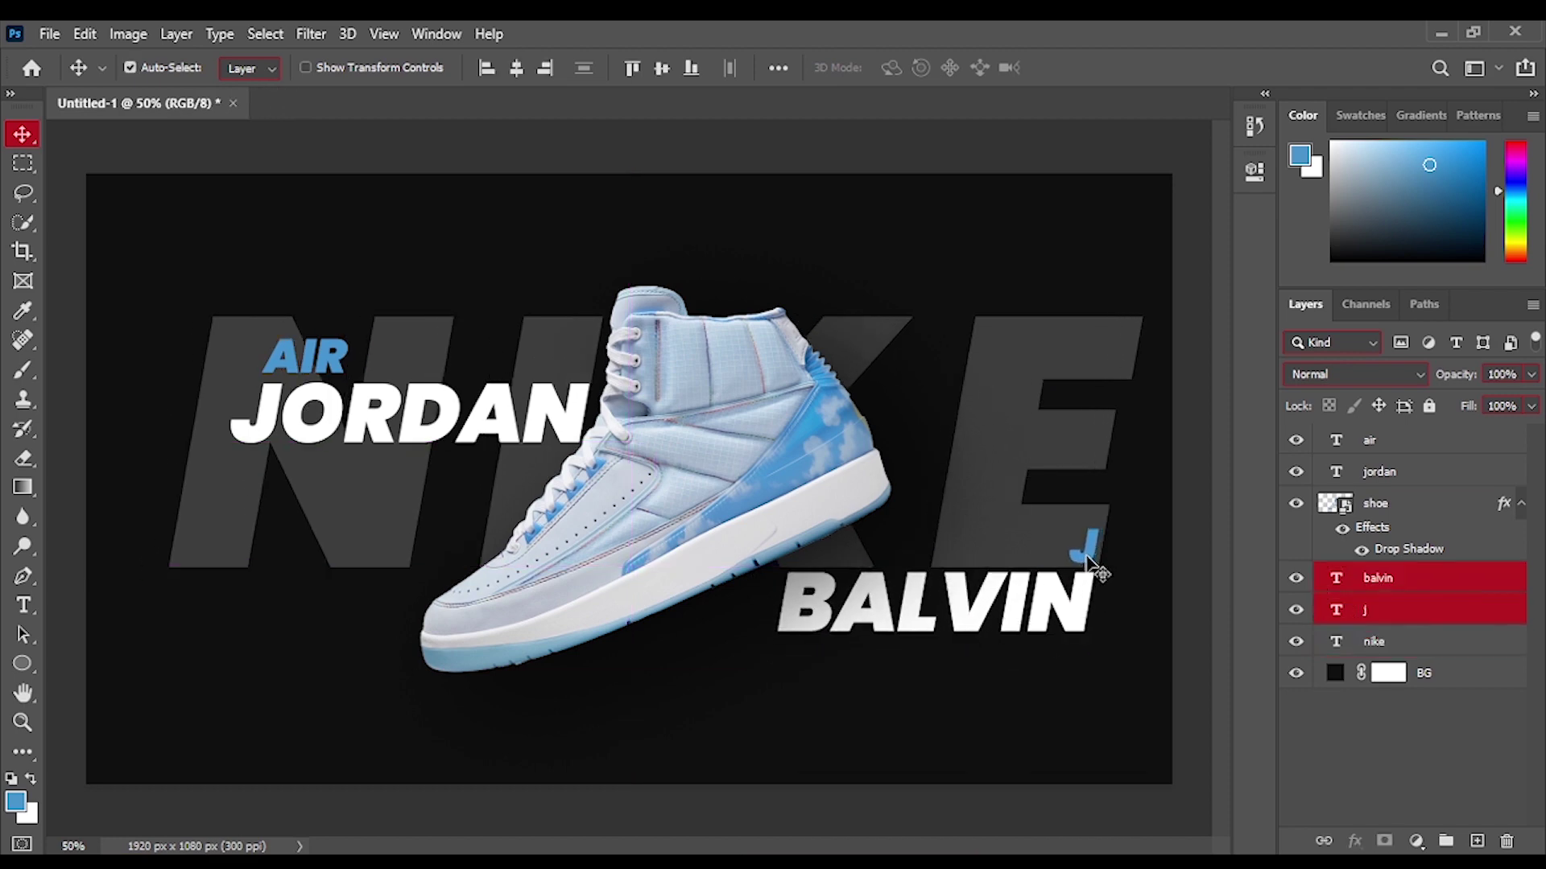
Move the JORDAN and AIR texts slightly down, keeping AIR just above JORDAN.
{"action": "left_click_drag", "start_coordinate": [502, 415], "coordinate": [501, 430]}
{"action": "left_click", "coordinate": [320, 352]}
{"action": "left_click_drag", "start_coordinate": [320, 351], "coordinate": [320, 369]}
{"action": "left_click", "coordinate": [484, 251]}
Add the title text AIR JORDAN 2 'J BALVIN' and centre it above the shoe at the top of the banner.
{"action": "left_click", "coordinate": [23, 605]}
{"action": "left_click", "coordinate": [385, 211]}
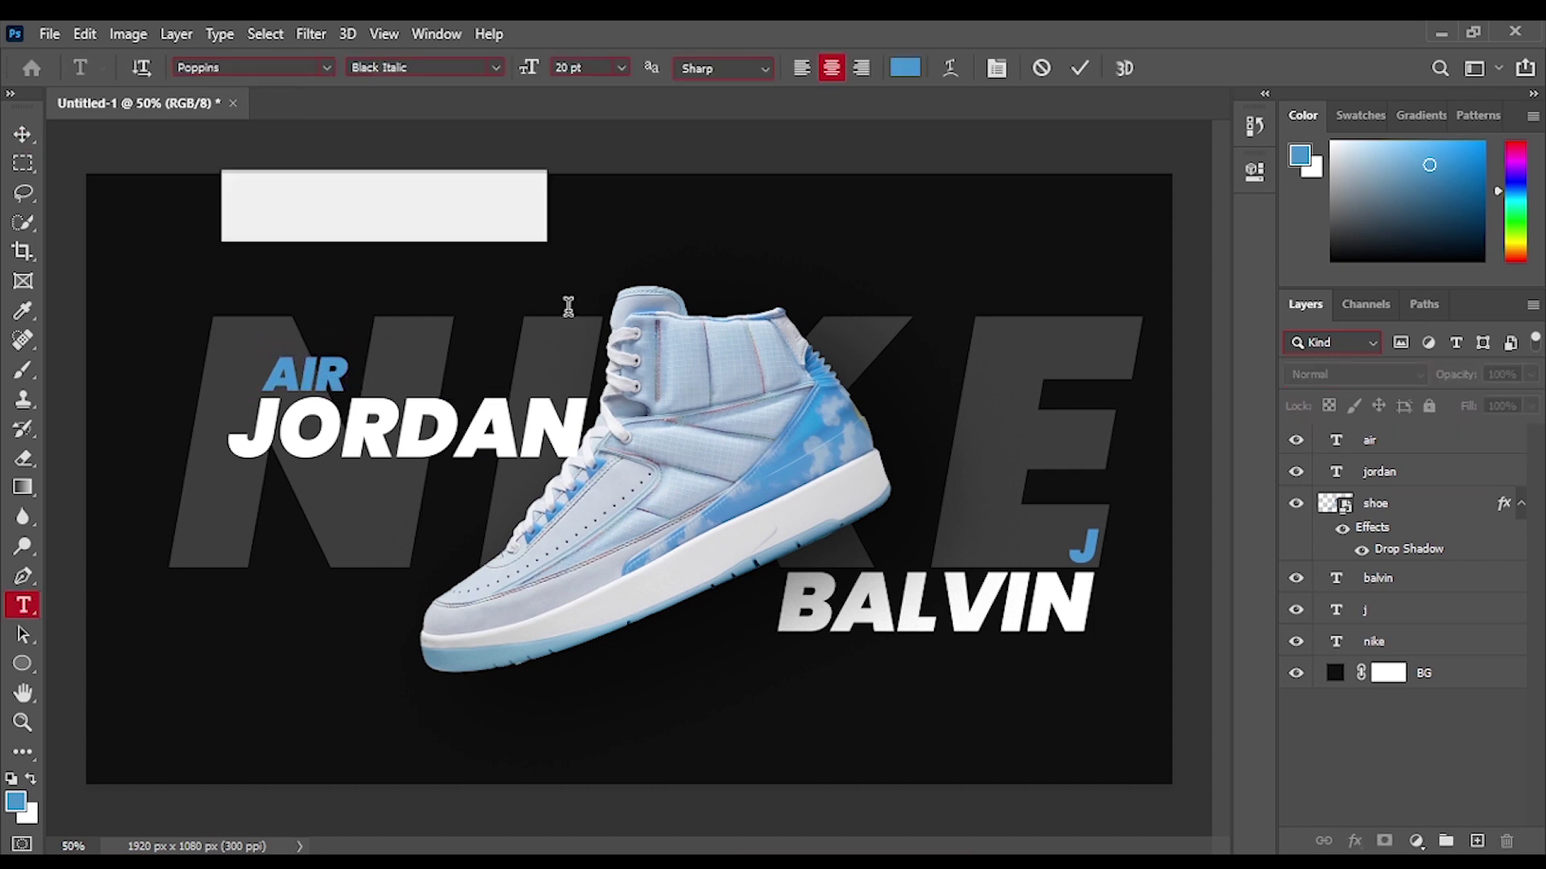
{"action": "type", "text": "AIR JORDAN 2"}
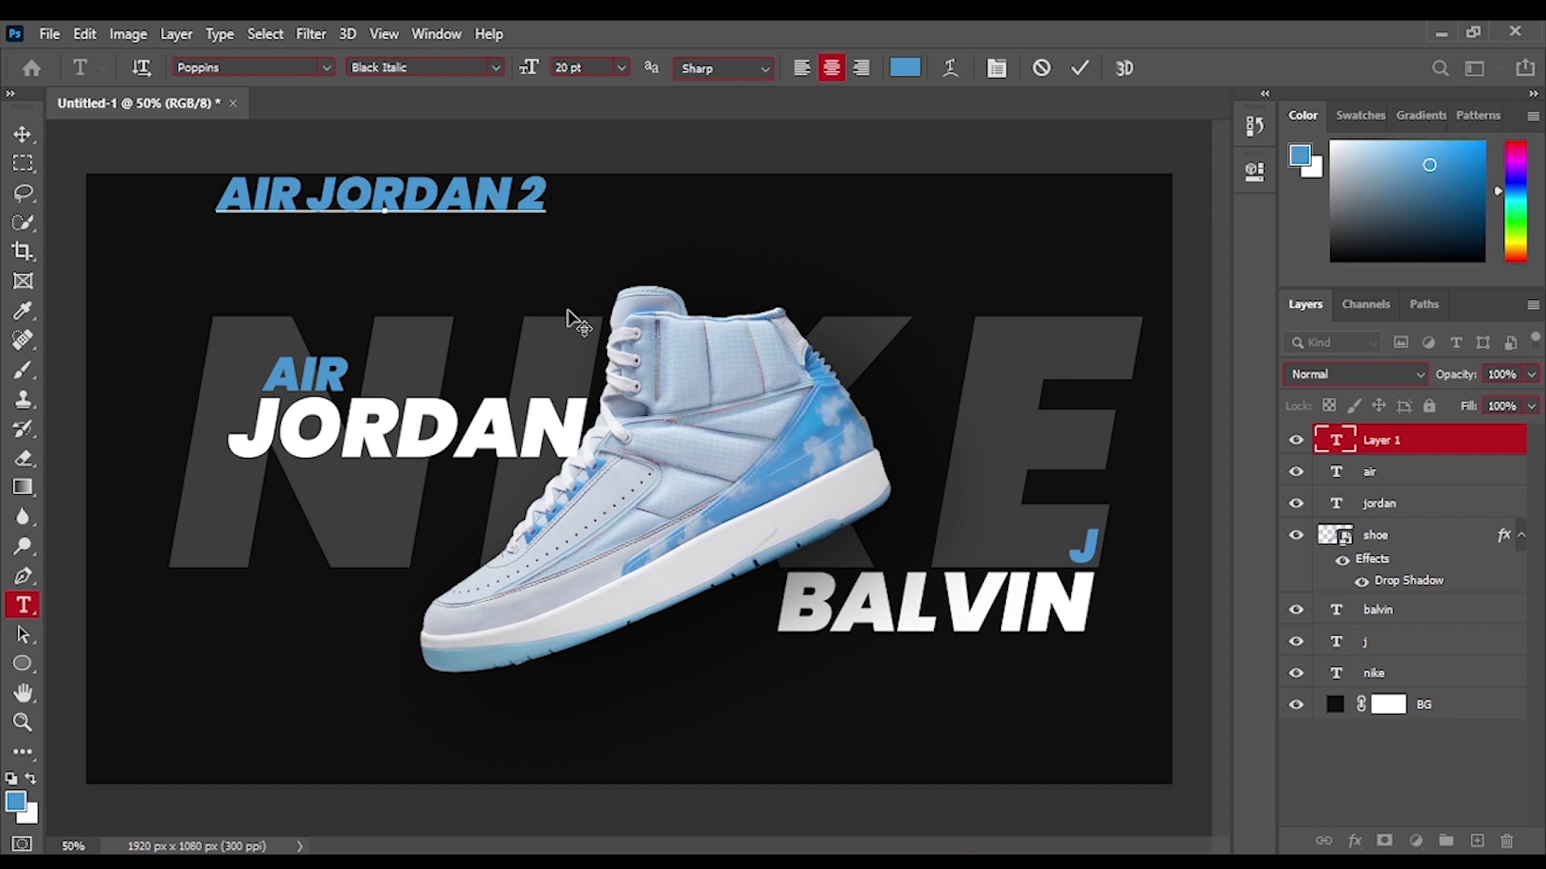
{"action": "type", "text": "'JBALV"}
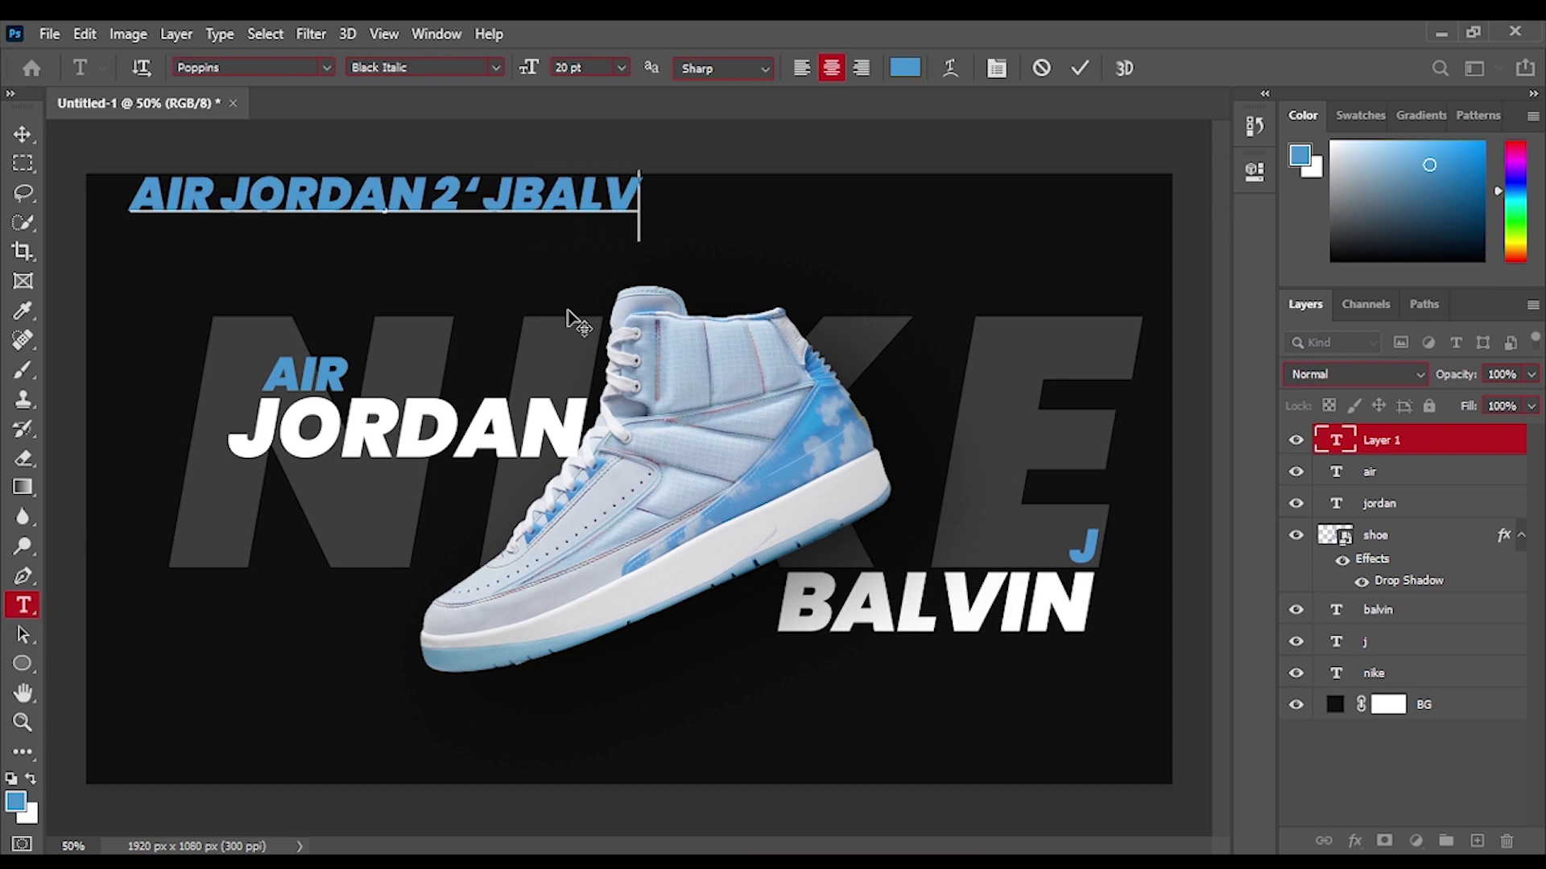
{"action": "type", "text": "IN"}
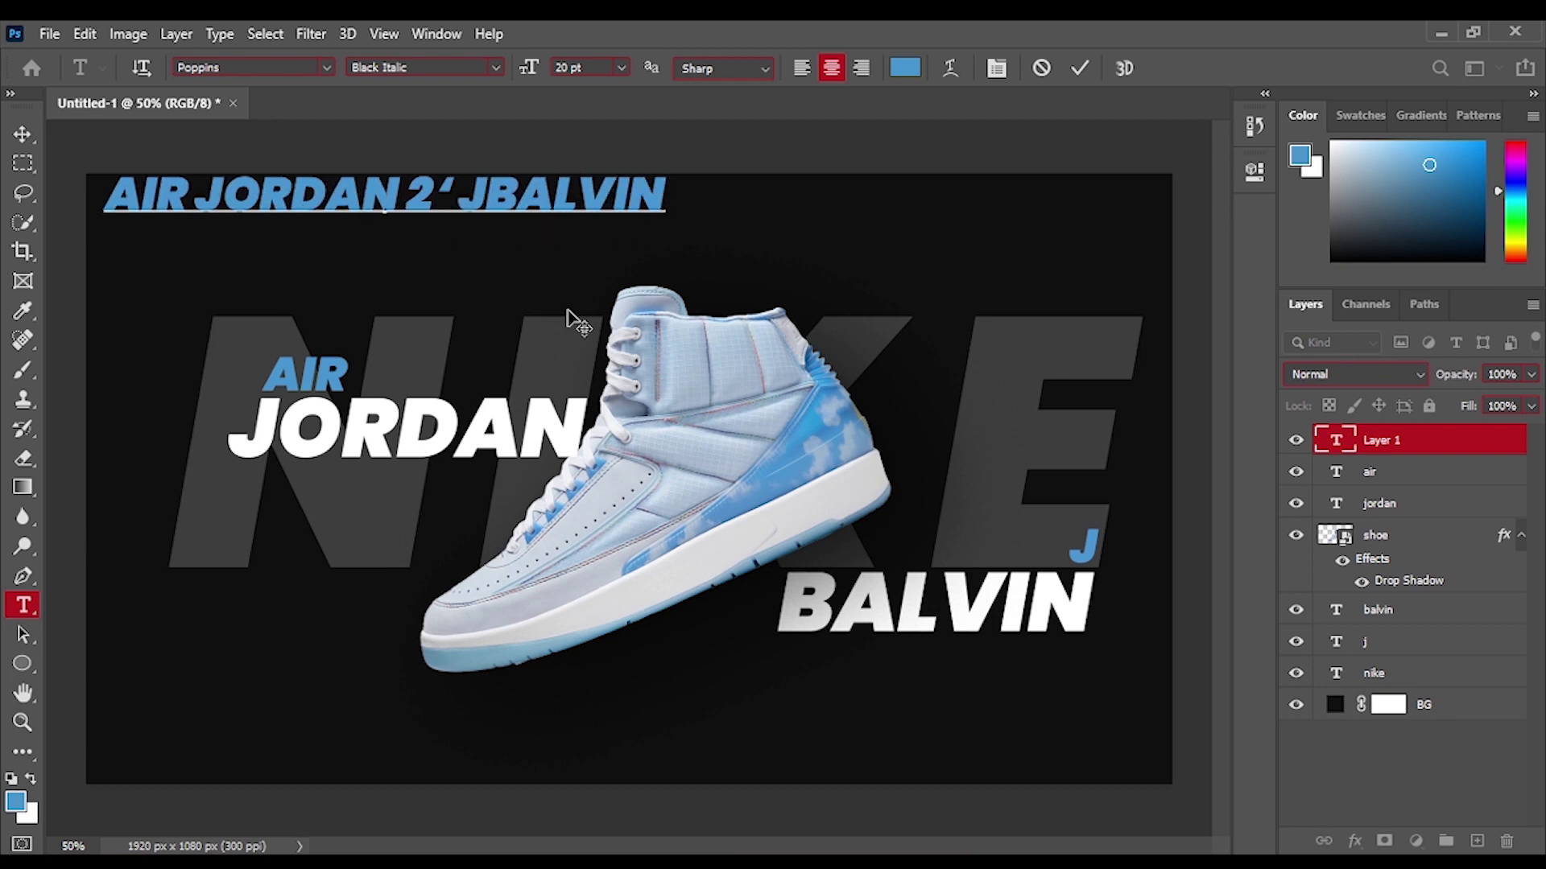
{"action": "key", "text": "Left"}
{"action": "key", "text": "Left"}
{"action": "key", "text": "Left"}
{"action": "key", "text": "Left"}
{"action": "key", "text": "Left"}
{"action": "key", "text": "Left"}
{"action": "key", "text": "End"}
{"action": "type", "text": "'"}
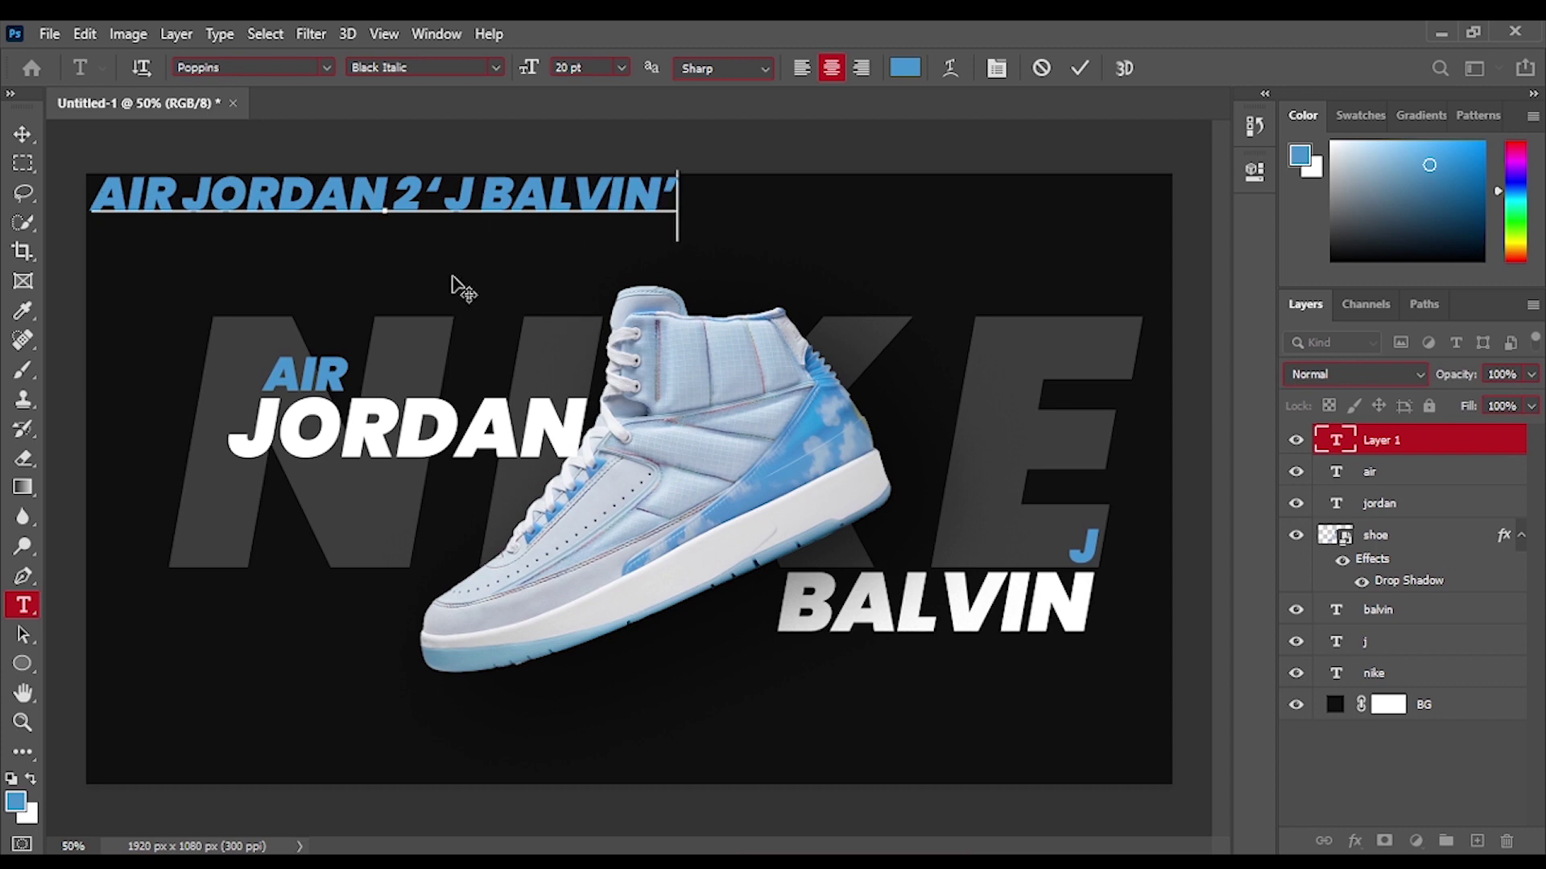
{"action": "key", "text": "ctrl+Return"}
{"action": "key", "text": "v"}
{"action": "left_click_drag", "start_coordinate": [405, 213], "coordinate": [651, 230]}
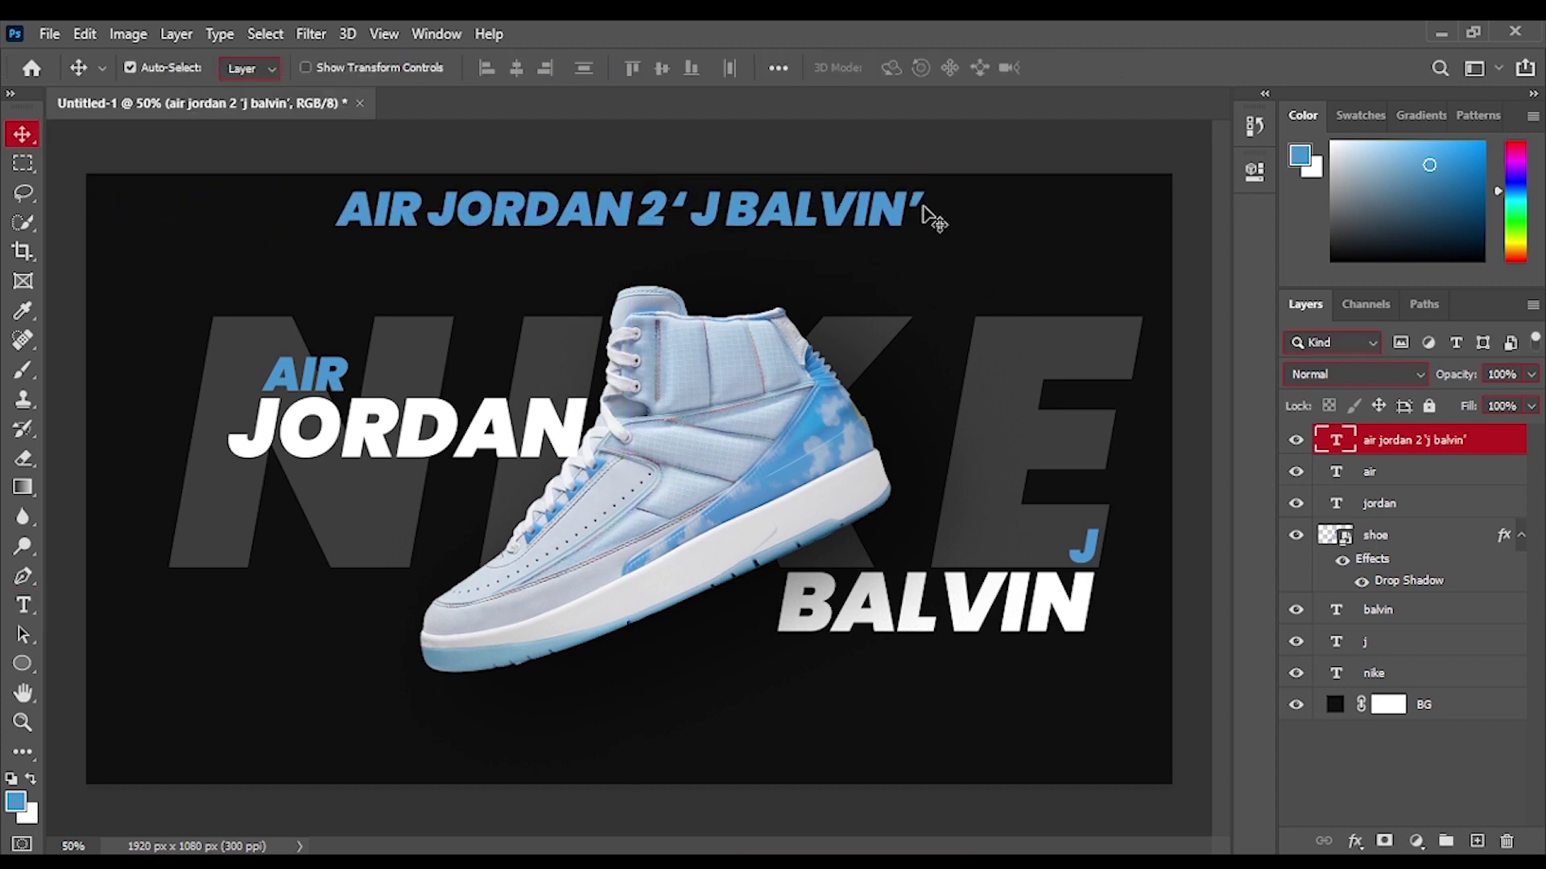
Set the title text to 10 pt with tracking 10 and raise it slightly along the banner's vertical centre line.
{"action": "double_click", "coordinate": [827, 217]}
{"action": "left_click", "coordinate": [1255, 171]}
{"action": "left_click_drag", "start_coordinate": [931, 457], "coordinate": [925, 459]}
{"action": "type", "text": "10"}
{"action": "key", "text": "Return"}
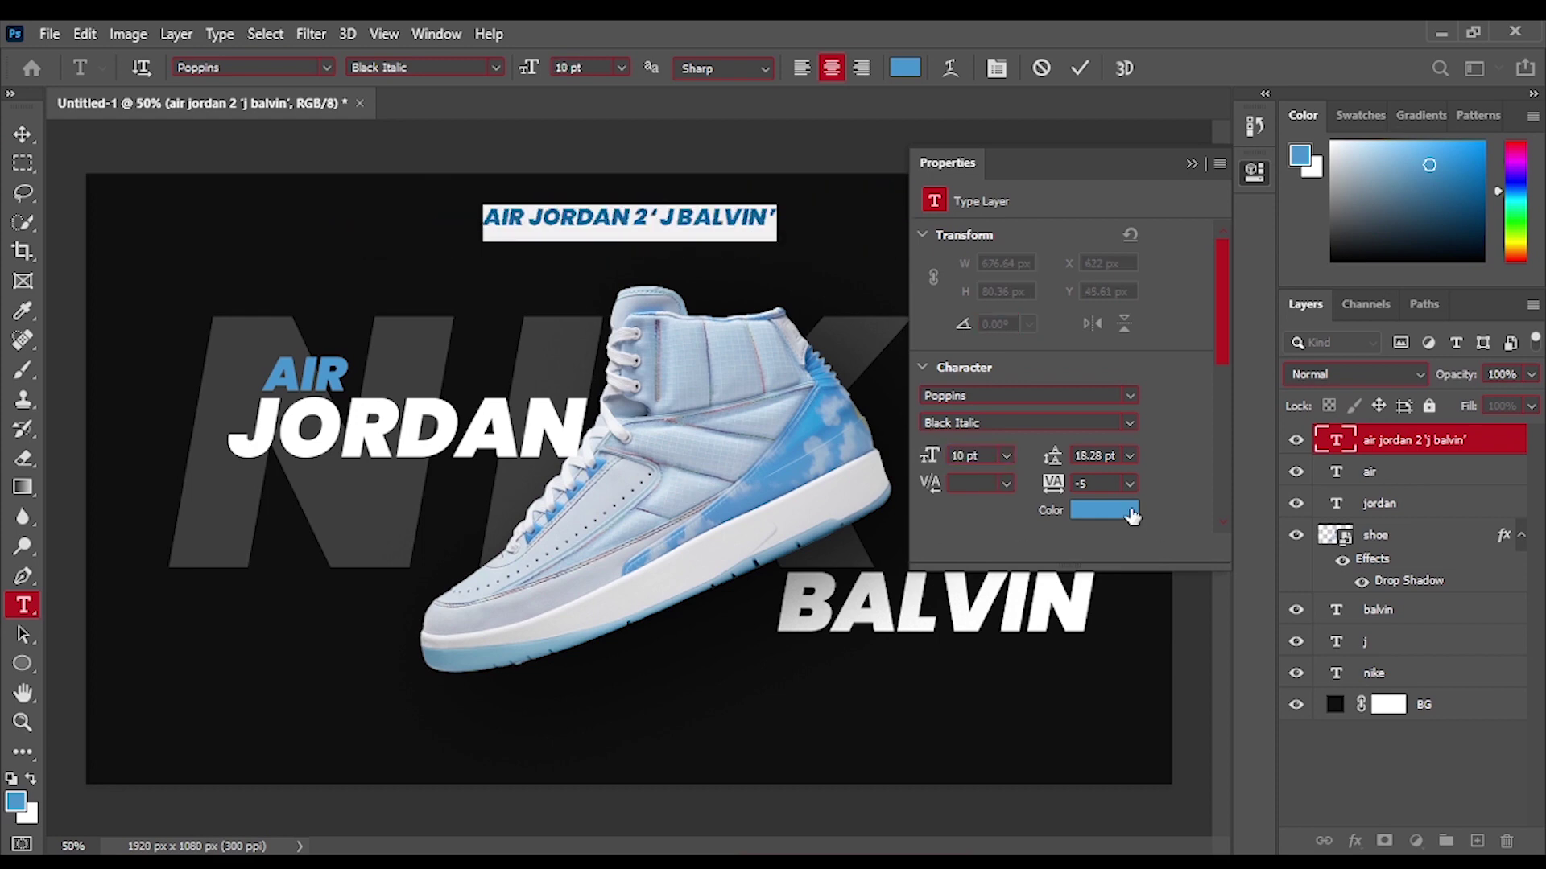
{"action": "key", "text": "Return"}
{"action": "left_click", "coordinate": [21, 133]}
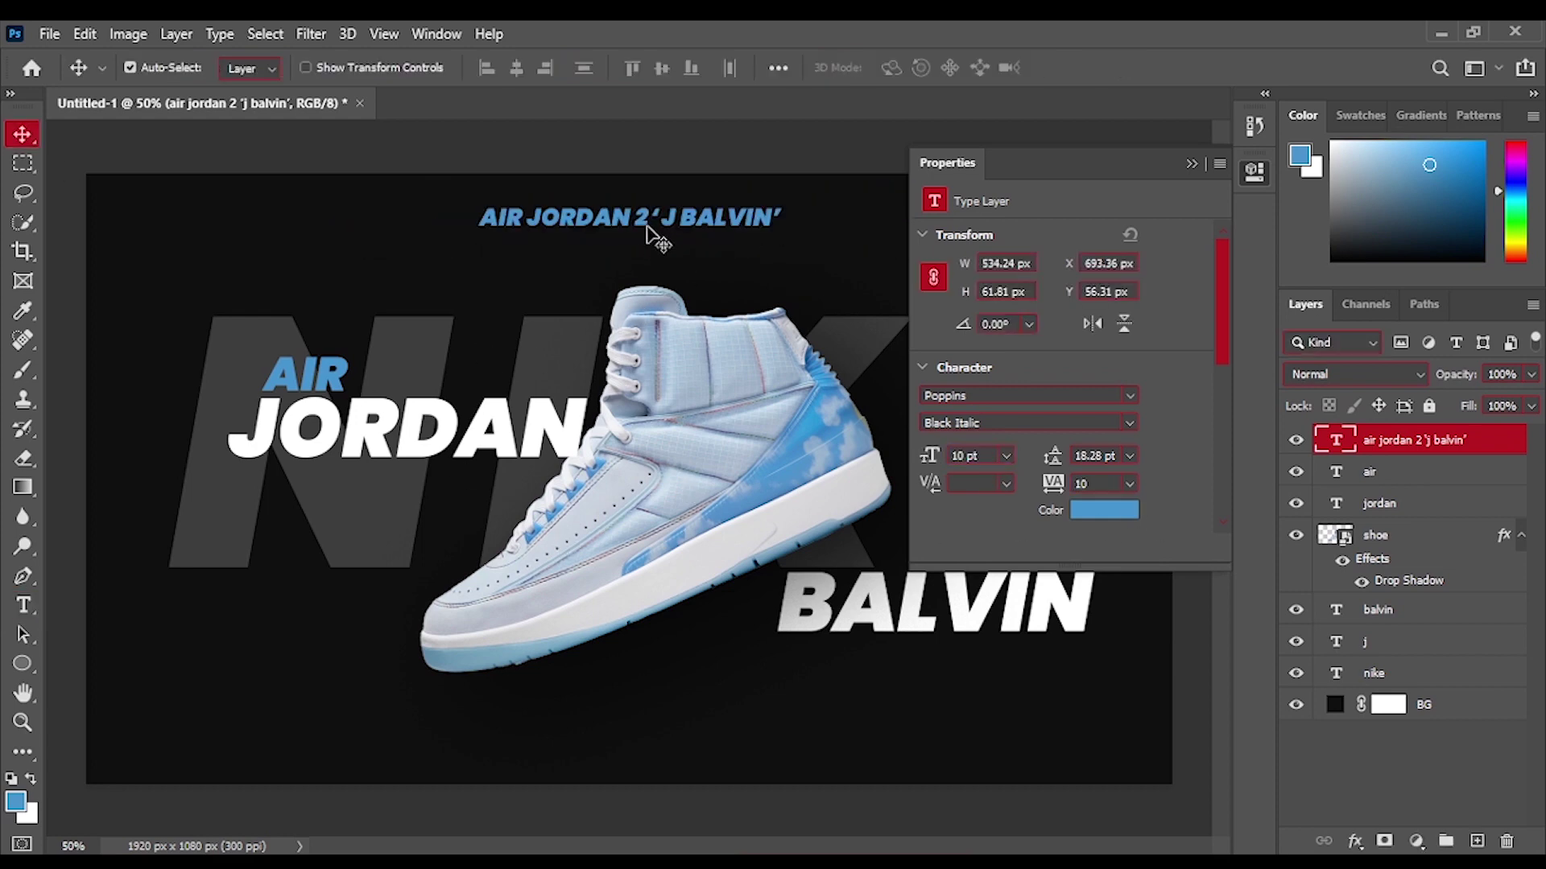
{"action": "left_click_drag", "start_coordinate": [628, 216], "coordinate": [629, 202]}
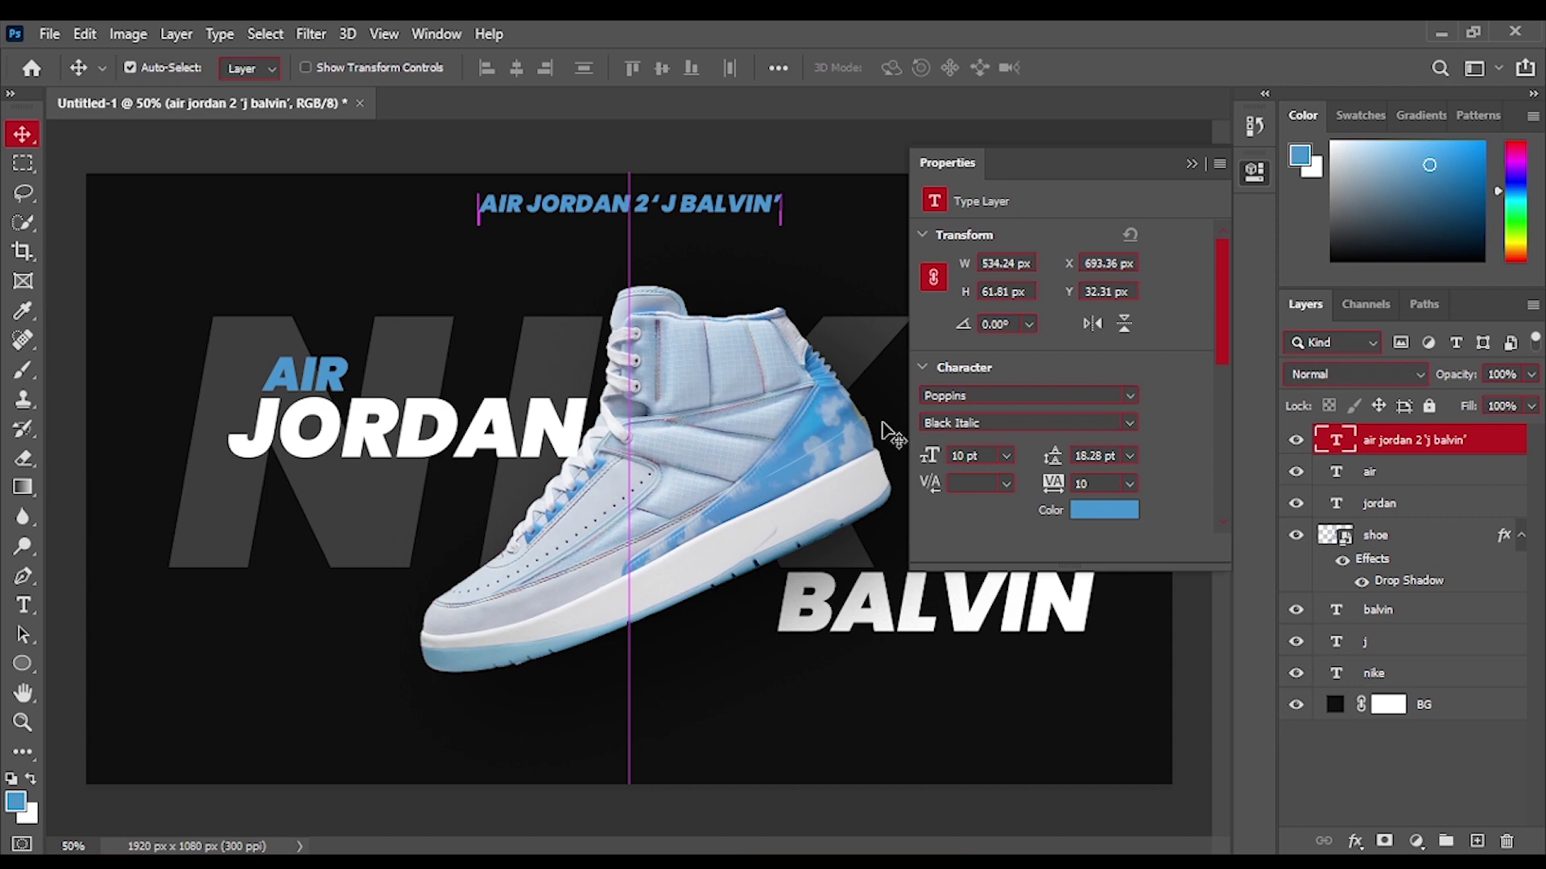
Widen the title's tracking to 80 and colour it white (#ffffff).
{"action": "double_click", "coordinate": [766, 205]}
{"action": "left_click_drag", "start_coordinate": [1050, 484], "coordinate": [1052, 484]}
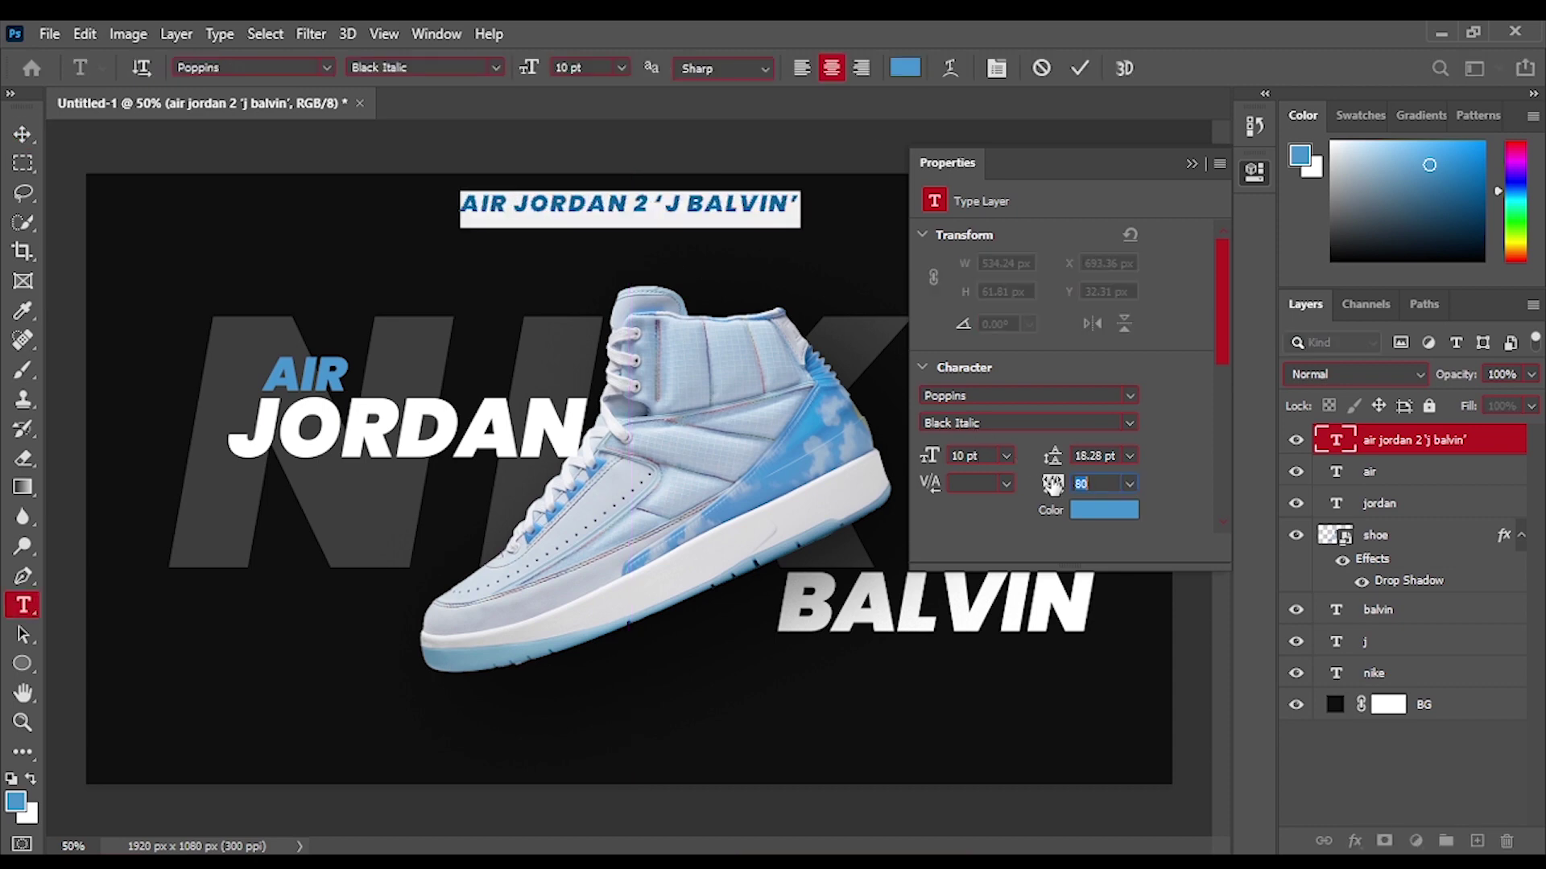
{"action": "left_click", "coordinate": [1107, 507]}
{"action": "left_click_drag", "start_coordinate": [974, 366], "coordinate": [947, 333]}
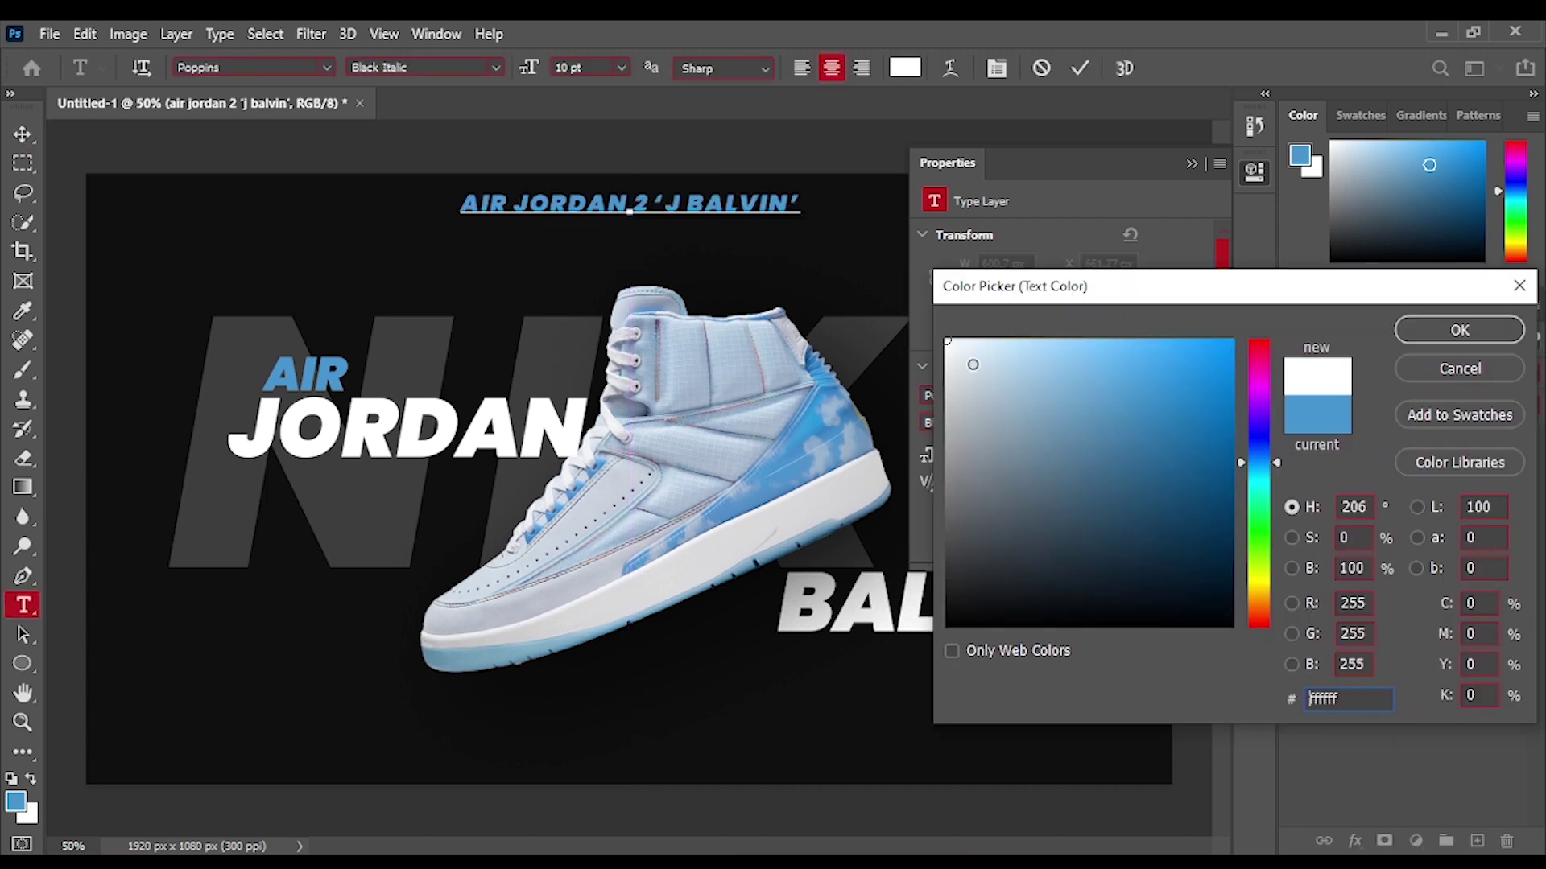
{"action": "left_click", "coordinate": [1459, 330]}
{"action": "left_click", "coordinate": [1191, 164]}
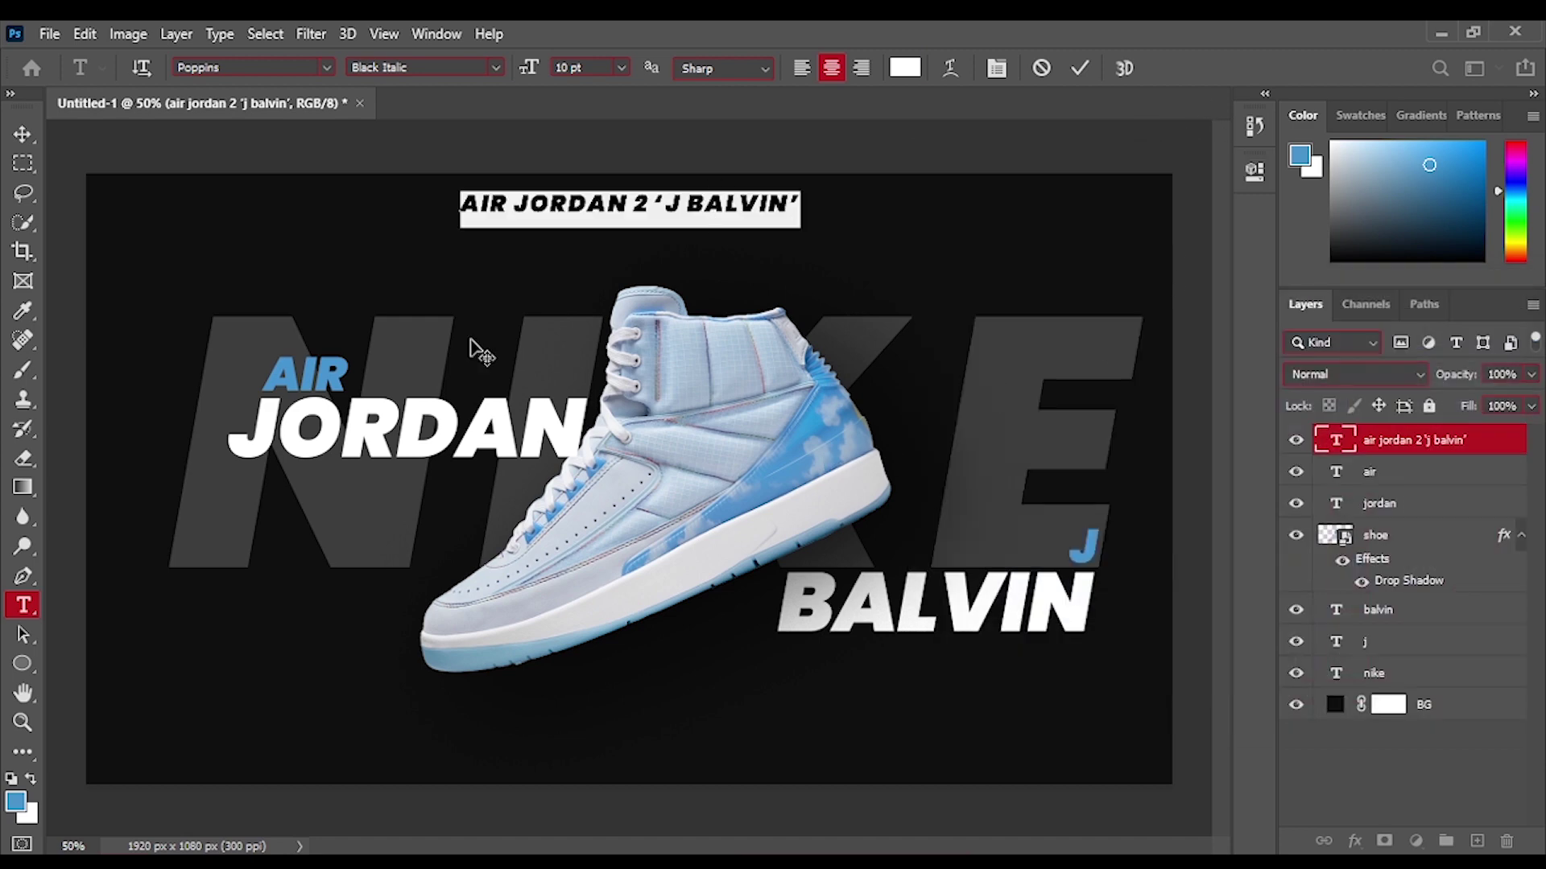
{"action": "left_click", "coordinate": [23, 134]}
Duplicate the BALVIN text to the bottom centre of the banner and replace the copy's wording with JUST DO IT.
{"action": "left_click", "coordinate": [1052, 609]}
{"action": "left_click_drag", "start_coordinate": [1052, 609], "coordinate": [745, 747]}
{"action": "double_click", "coordinate": [689, 760]}
{"action": "key", "text": "BackSpace"}
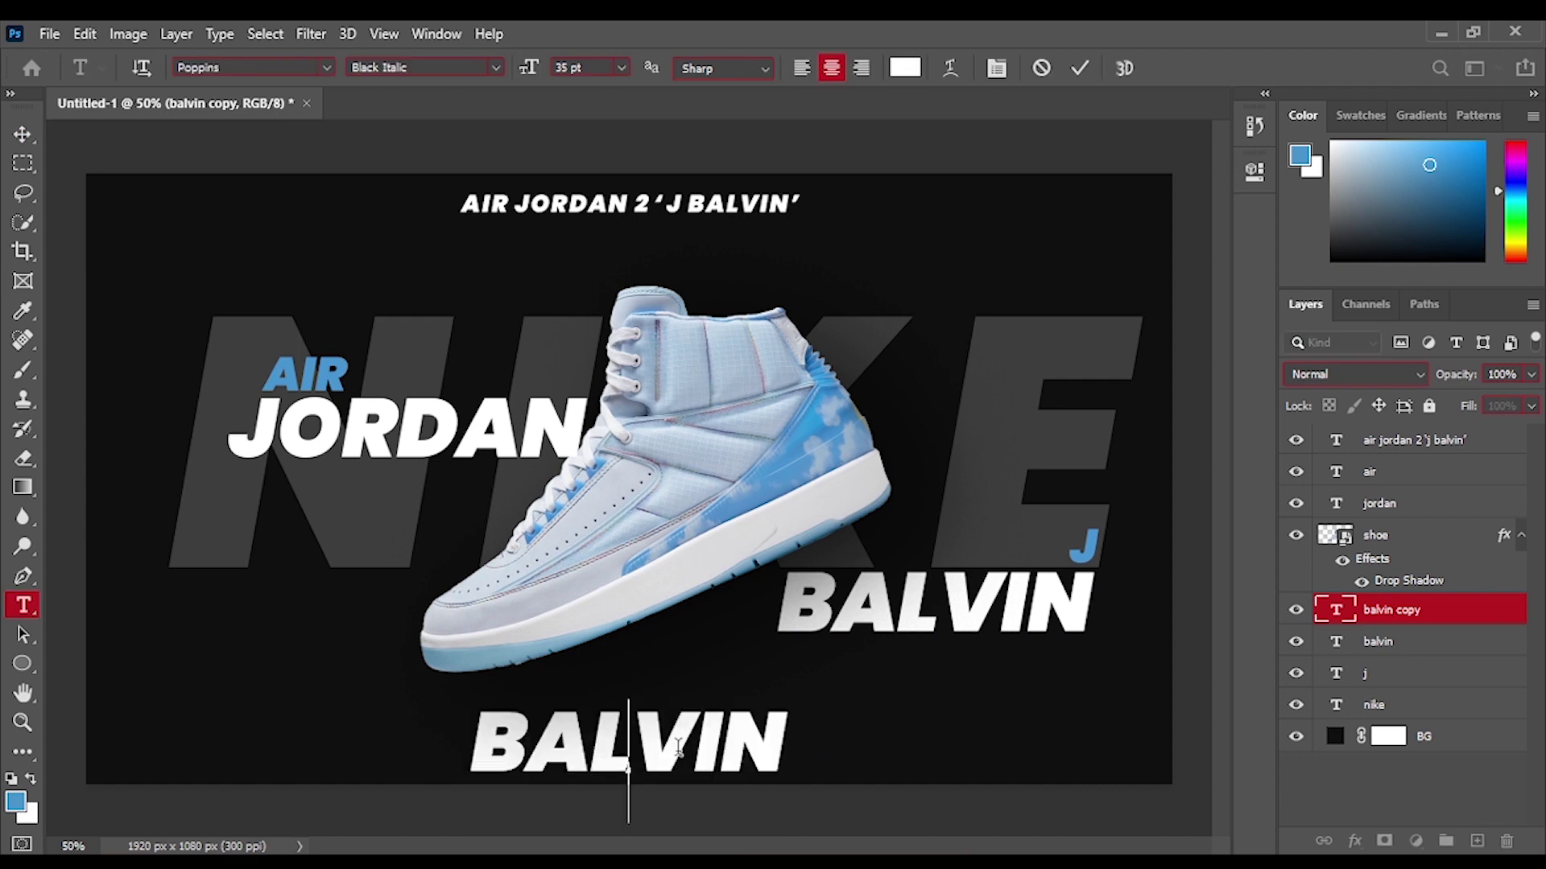
{"action": "key", "text": "ctrl+a"}
{"action": "type", "text": "JUST DO IT"}
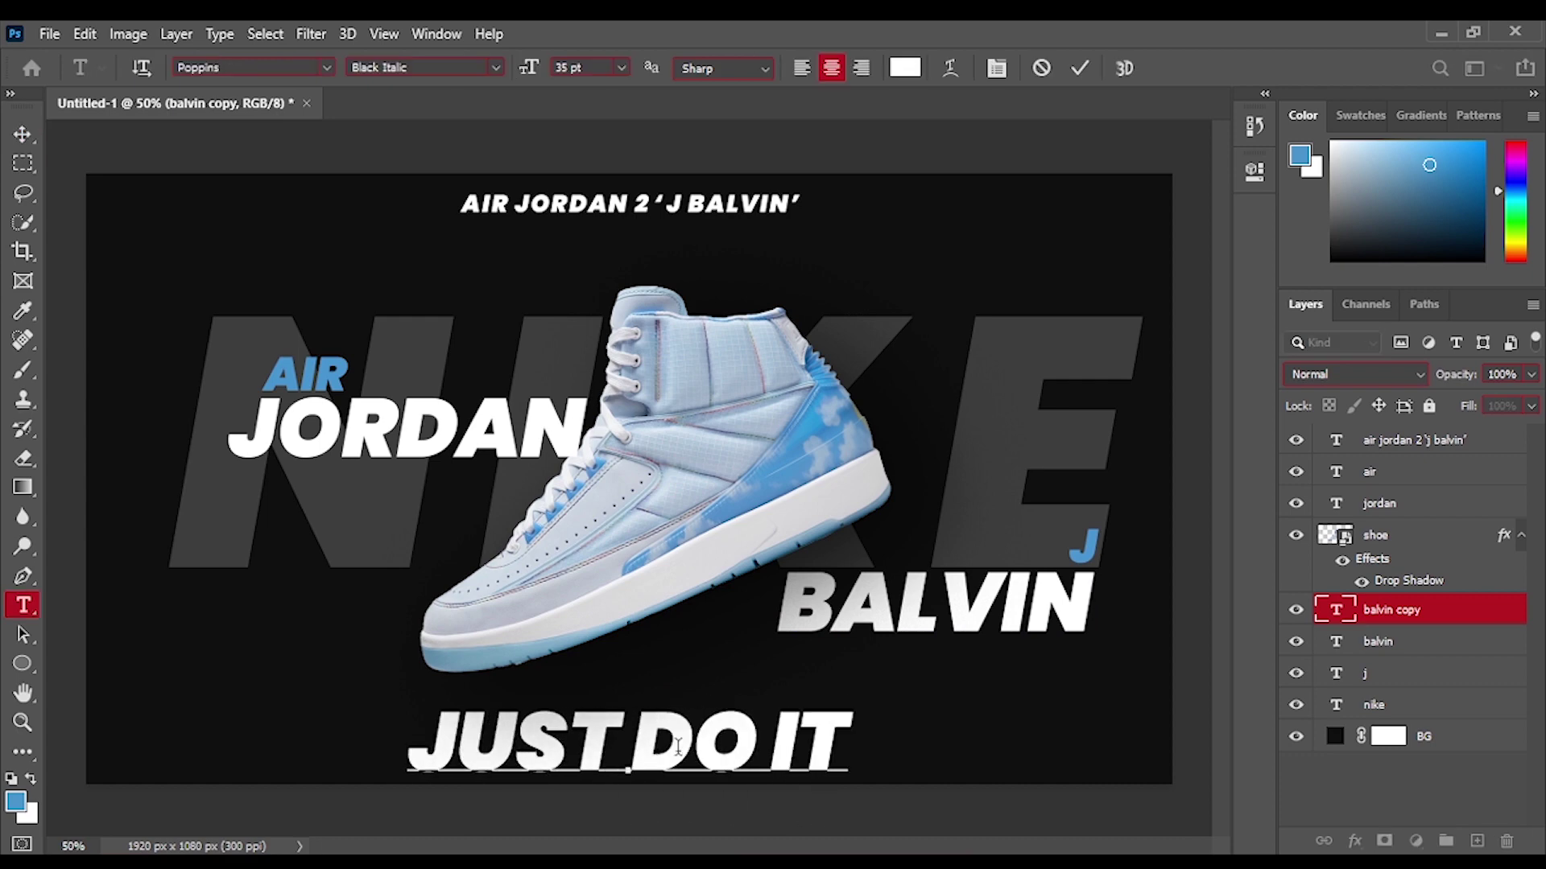
Widen the tracking of the JUST DO IT text and enlarge its font size so it spans most of the banner's width.
{"action": "left_click", "coordinate": [1259, 182]}
{"action": "key", "text": "ctrl+a"}
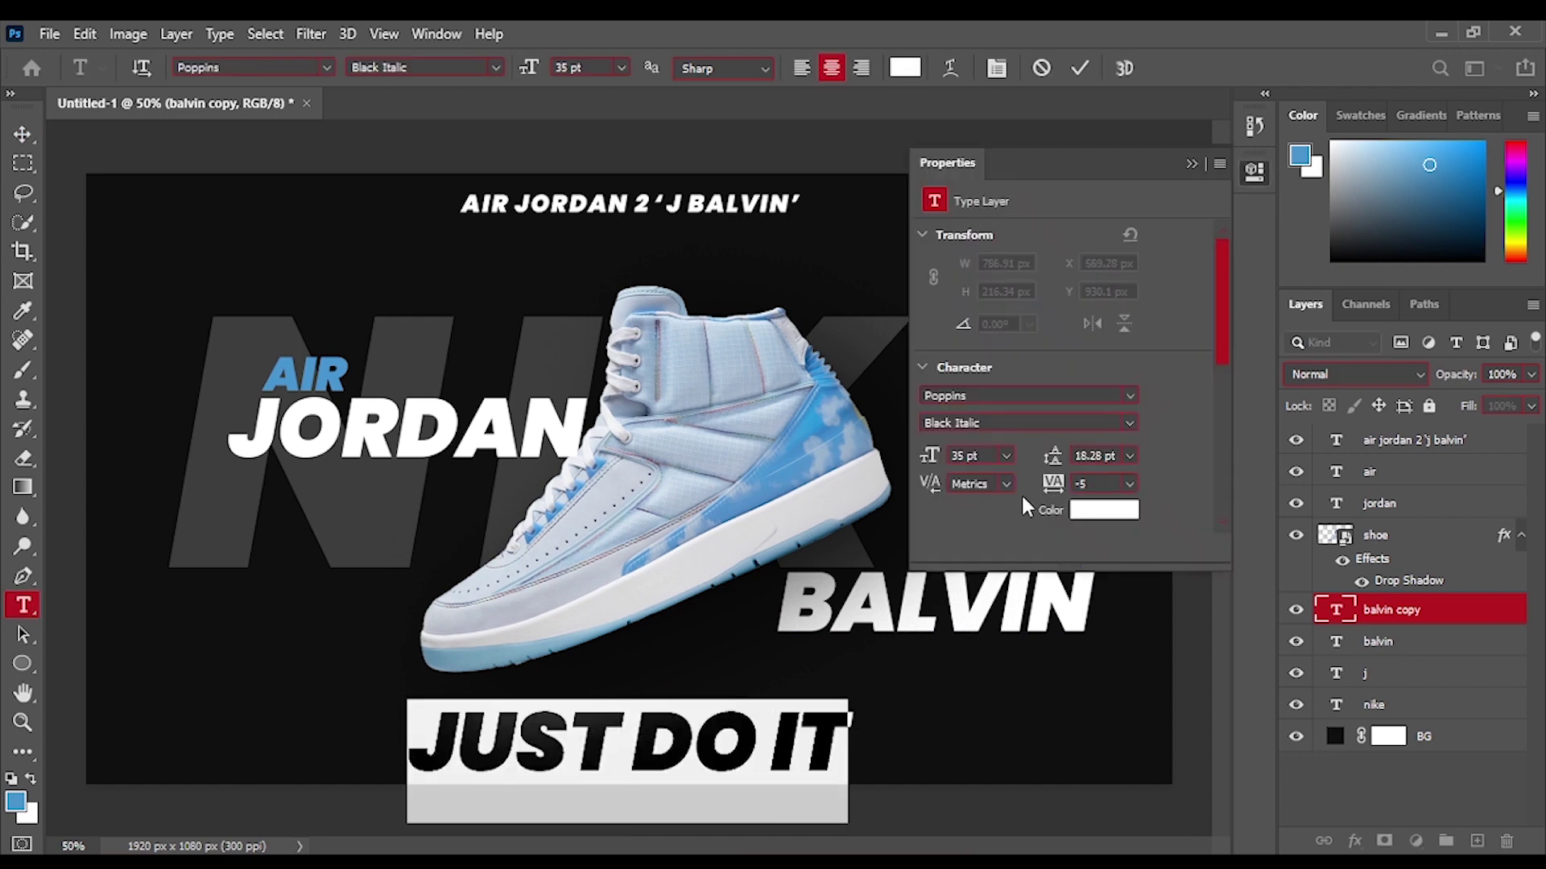
{"action": "left_click_drag", "start_coordinate": [1054, 491], "coordinate": [1070, 491]}
{"action": "left_click_drag", "start_coordinate": [930, 460], "coordinate": [938, 460]}
{"action": "left_click", "coordinate": [24, 140]}
Raise the JUST DO IT text to just below the shoe and set its layer opacity to 10%.
{"action": "left_click_drag", "start_coordinate": [664, 746], "coordinate": [668, 723]}
{"action": "left_click", "coordinate": [1192, 165]}
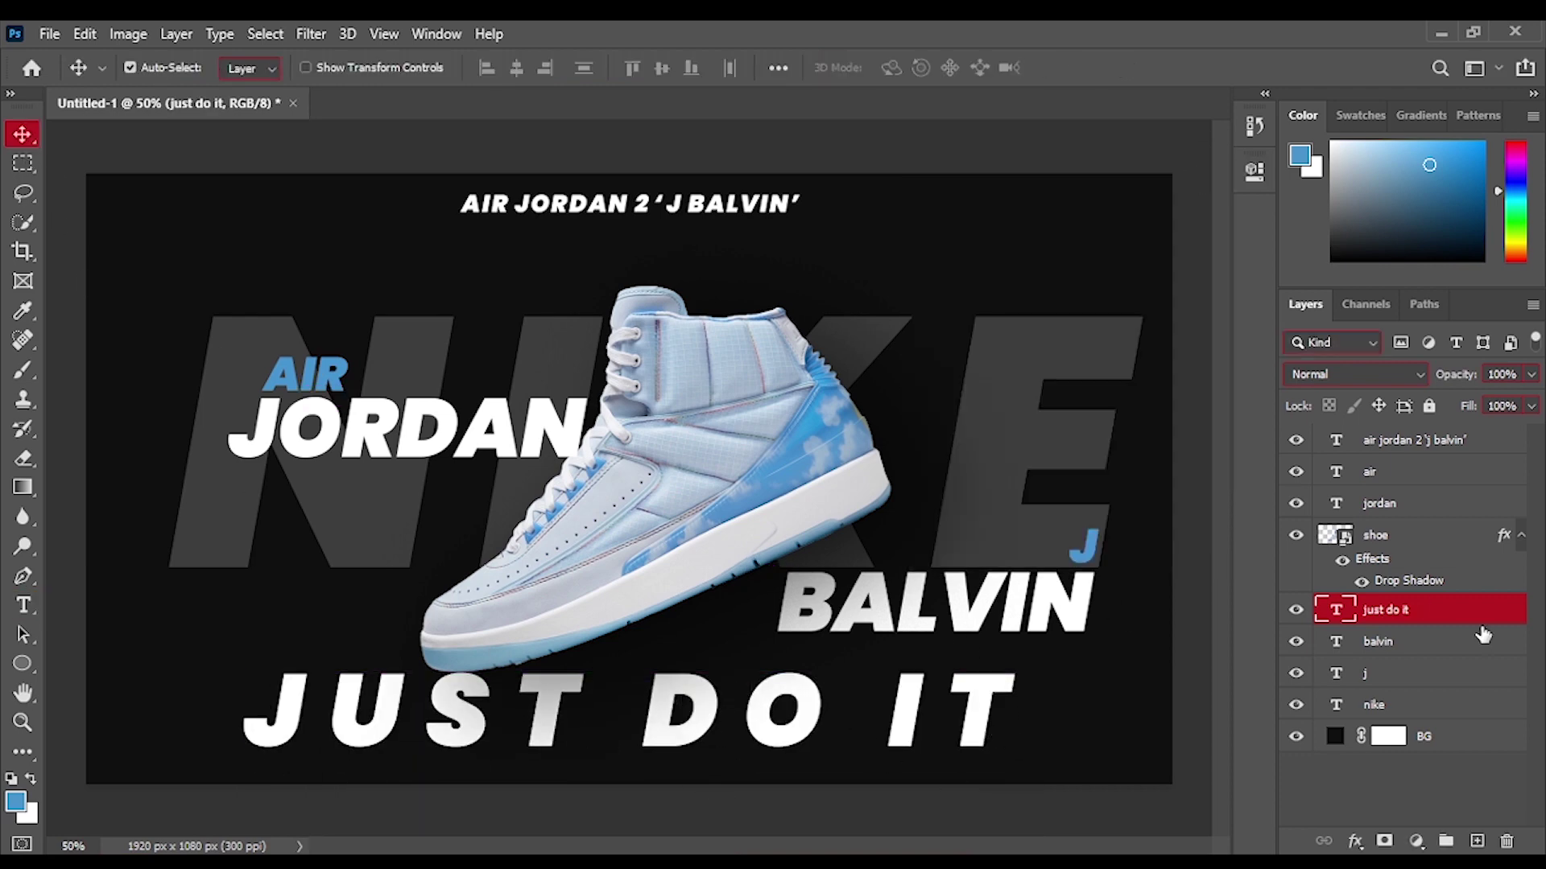
{"action": "key", "text": "Return"}
Place the image nike logo.png from the nike folder into the banner.
{"action": "key", "text": "alt+Tab"}
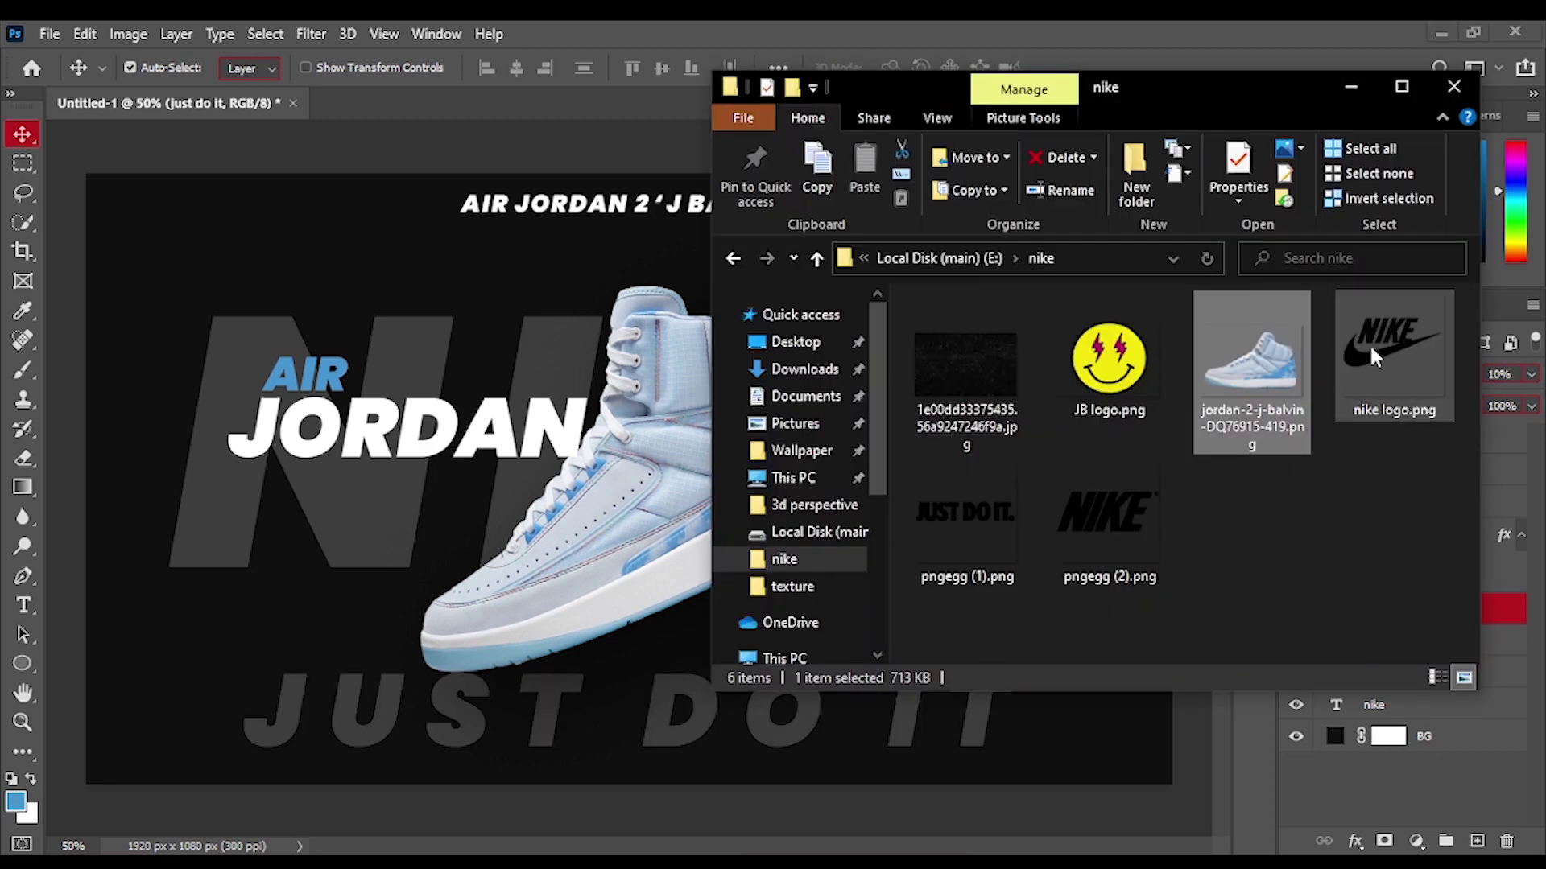
{"action": "left_click_drag", "start_coordinate": [1394, 343], "coordinate": [529, 436]}
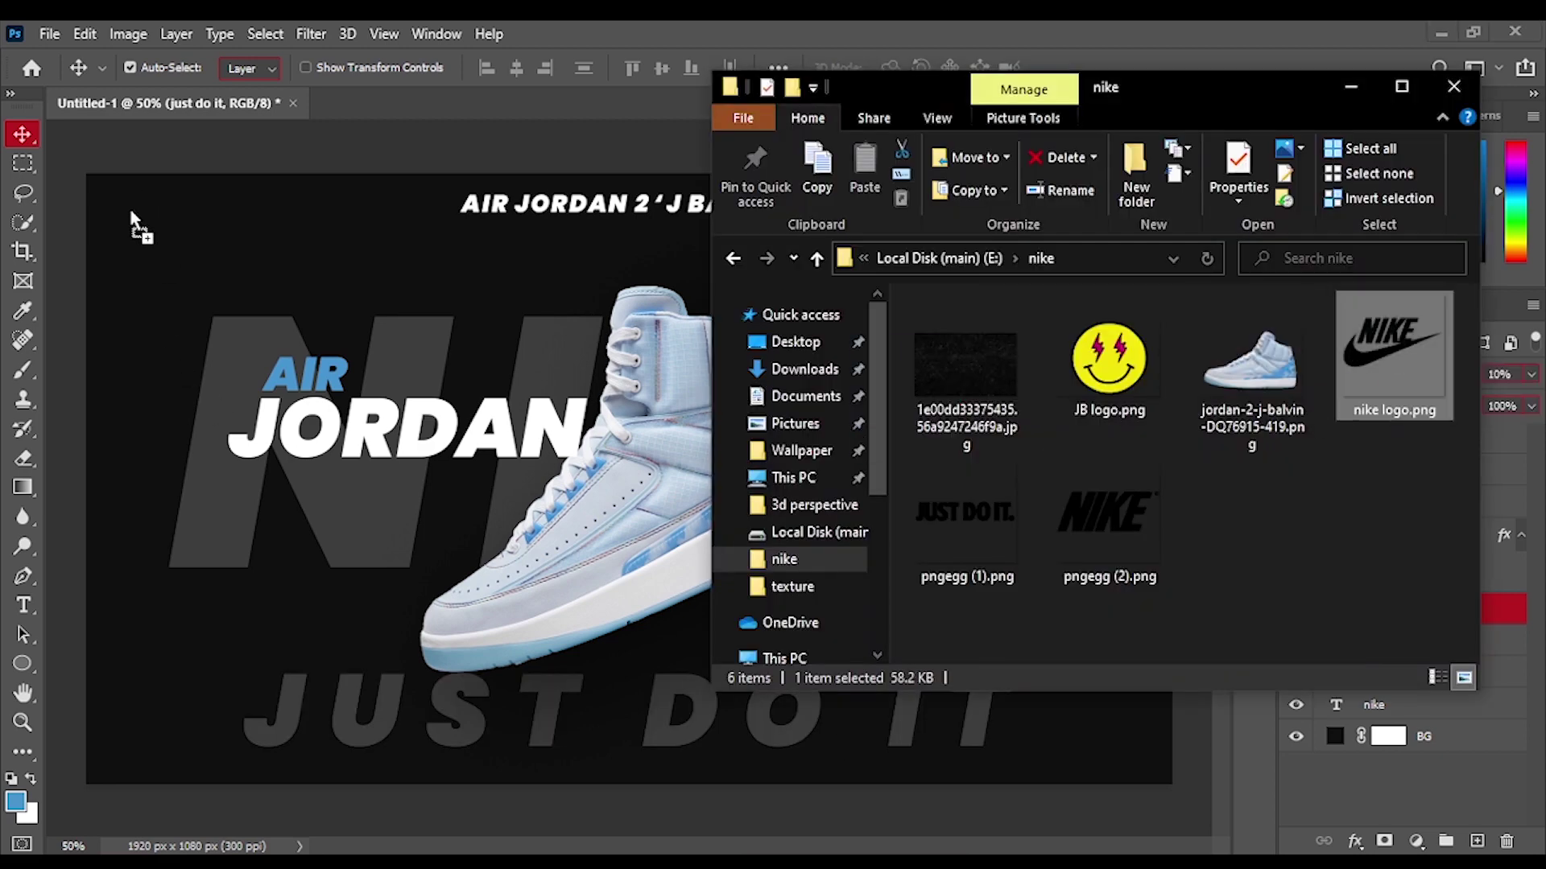
{"action": "left_click_drag", "start_coordinate": [133, 221], "coordinate": [132, 215]}
{"action": "key", "text": "Return"}
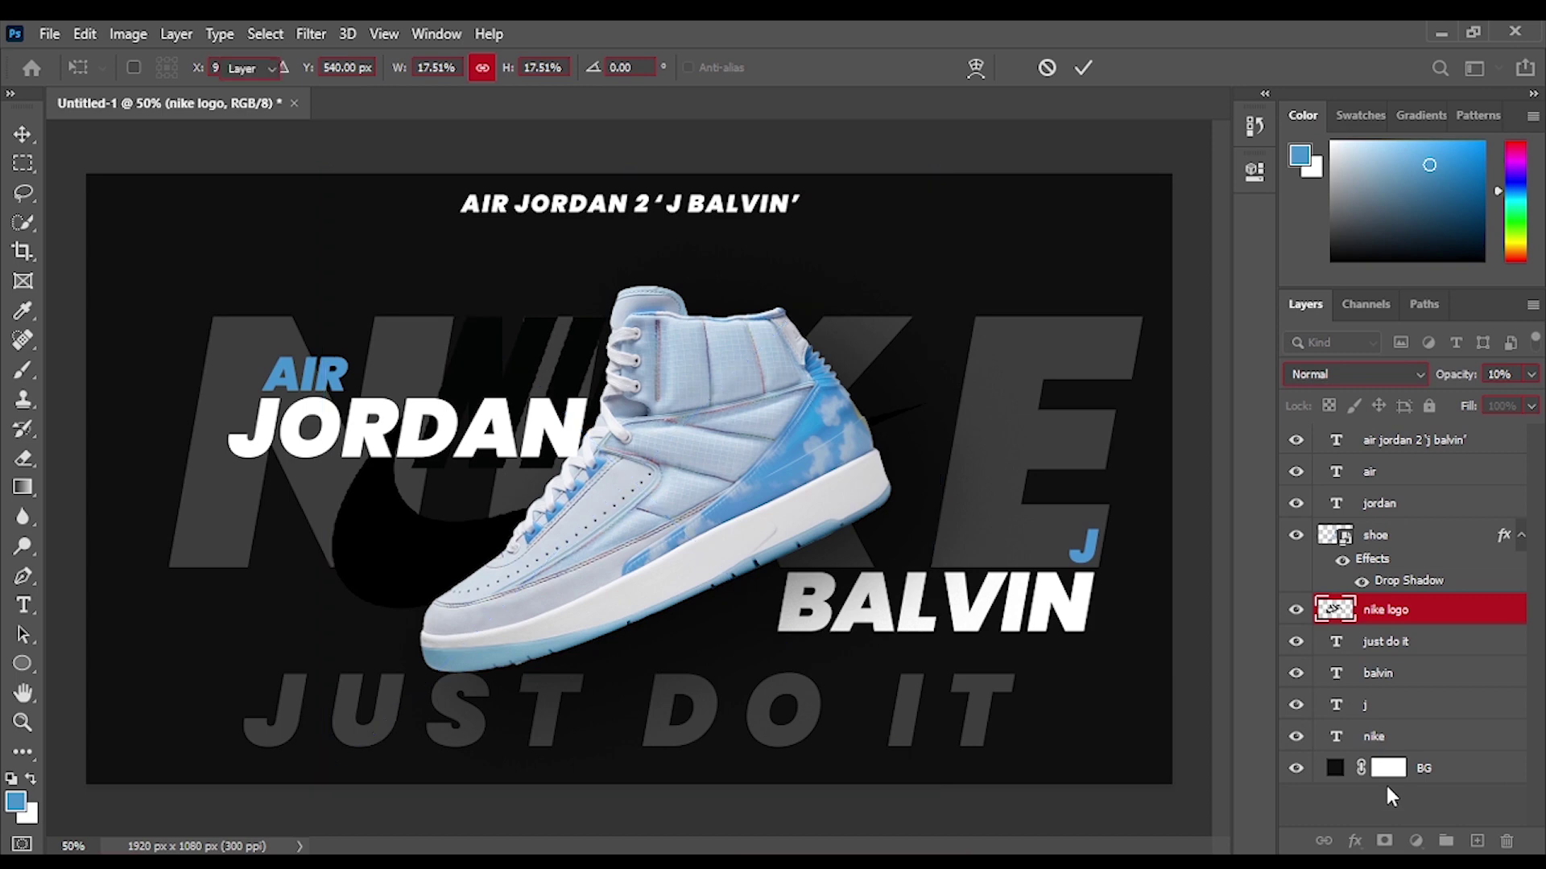
Apply a white Color Overlay effect to the nike logo layer.
{"action": "left_click", "coordinate": [1355, 841]}
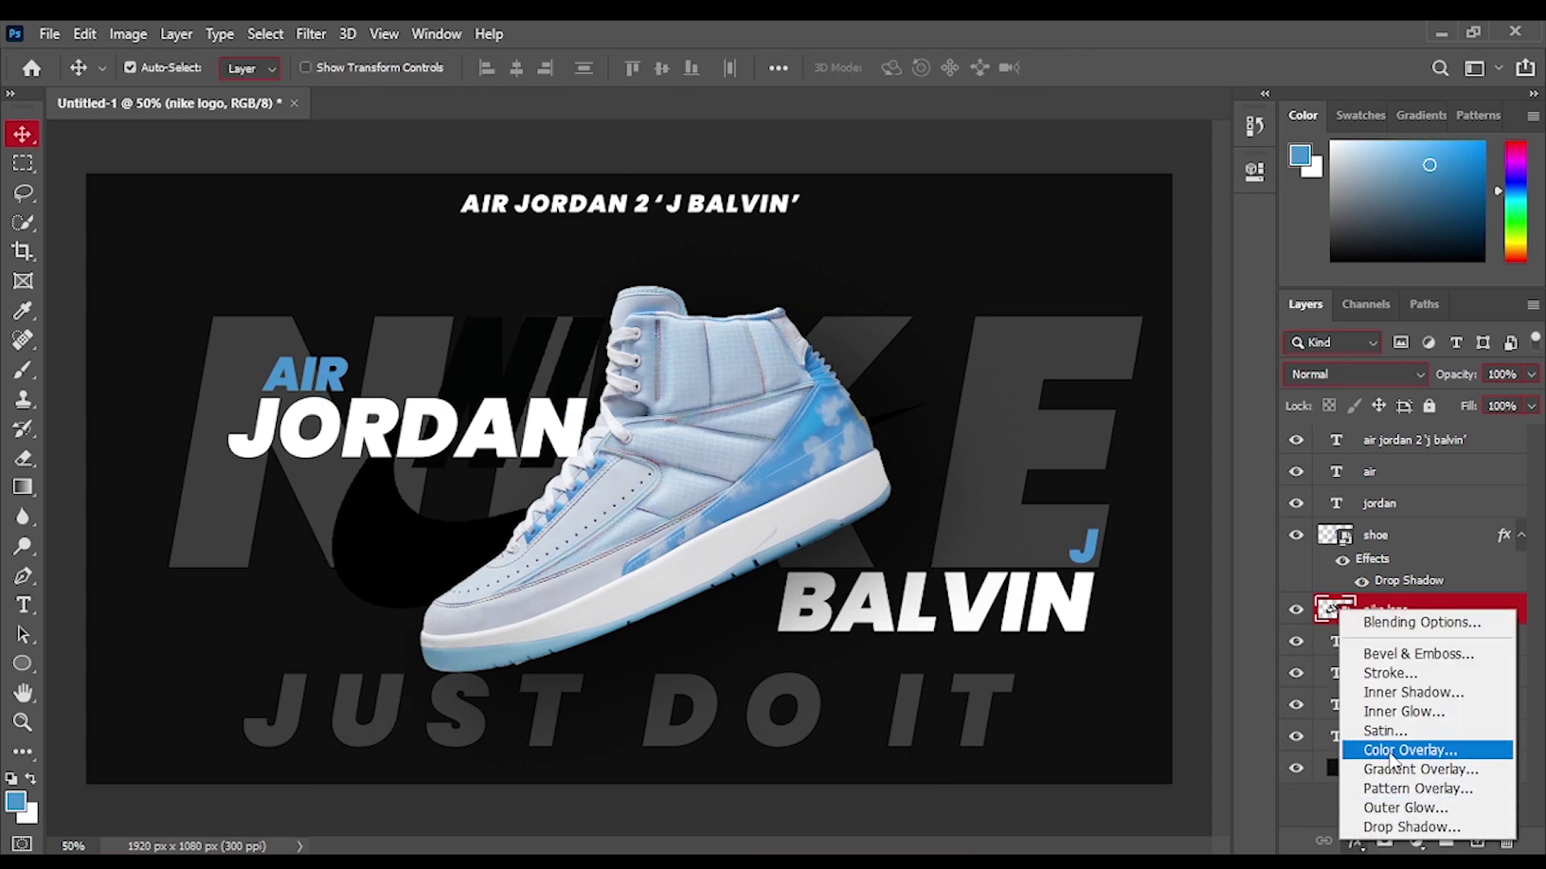
{"action": "left_click", "coordinate": [1409, 749]}
{"action": "left_click", "coordinate": [810, 349]}
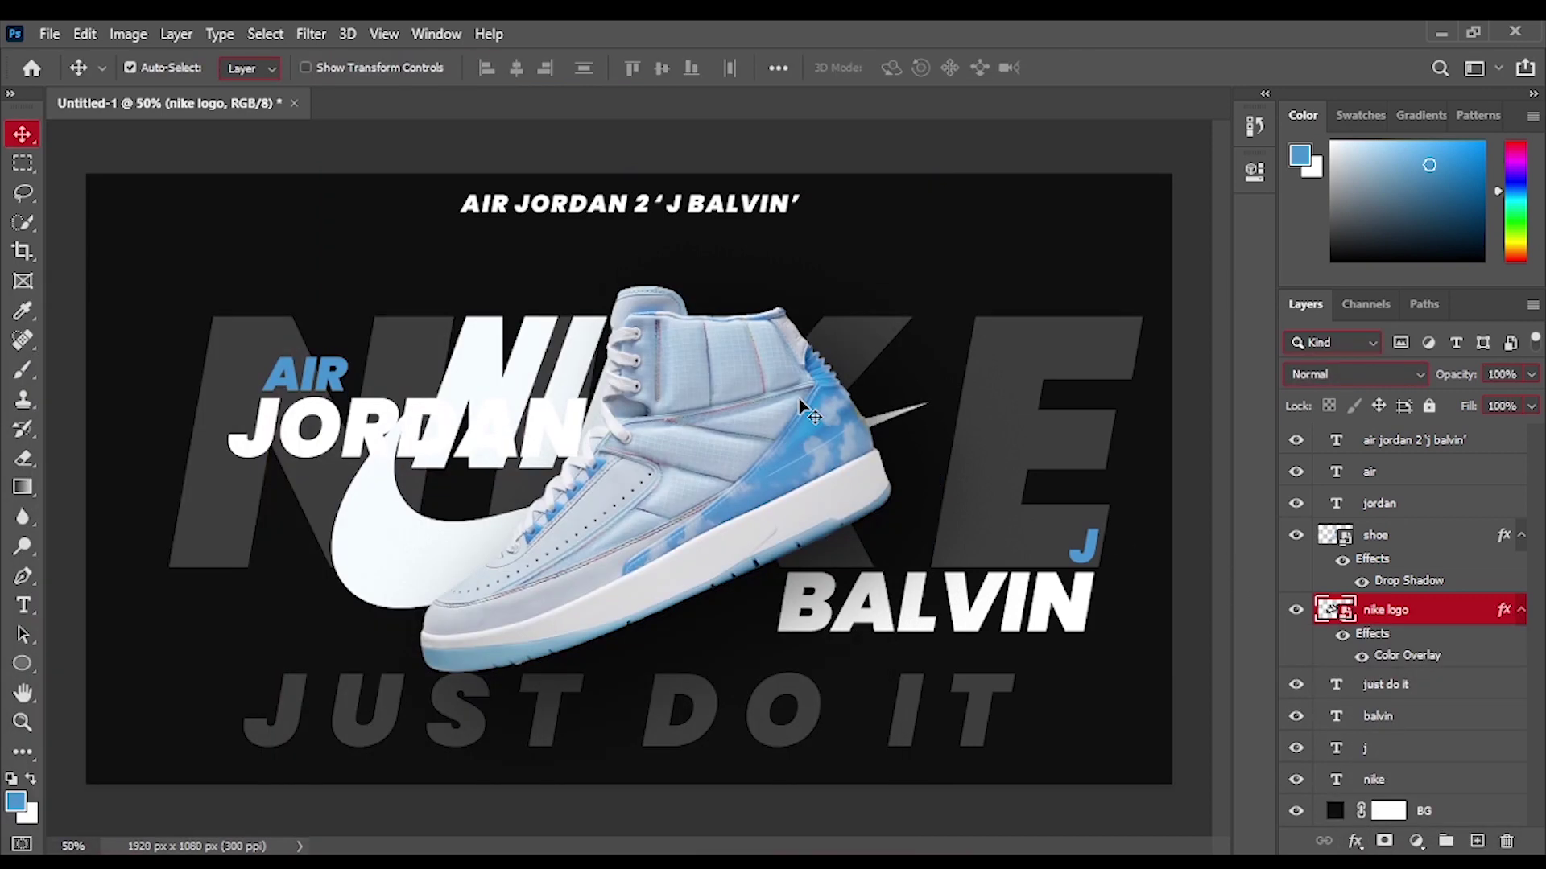
Scale the Nike logo down to 2.77% and place it in the banner's top-left corner.
{"action": "key", "text": "ctrl+t"}
{"action": "left_click_drag", "start_coordinate": [925, 787], "coordinate": [447, 258]}
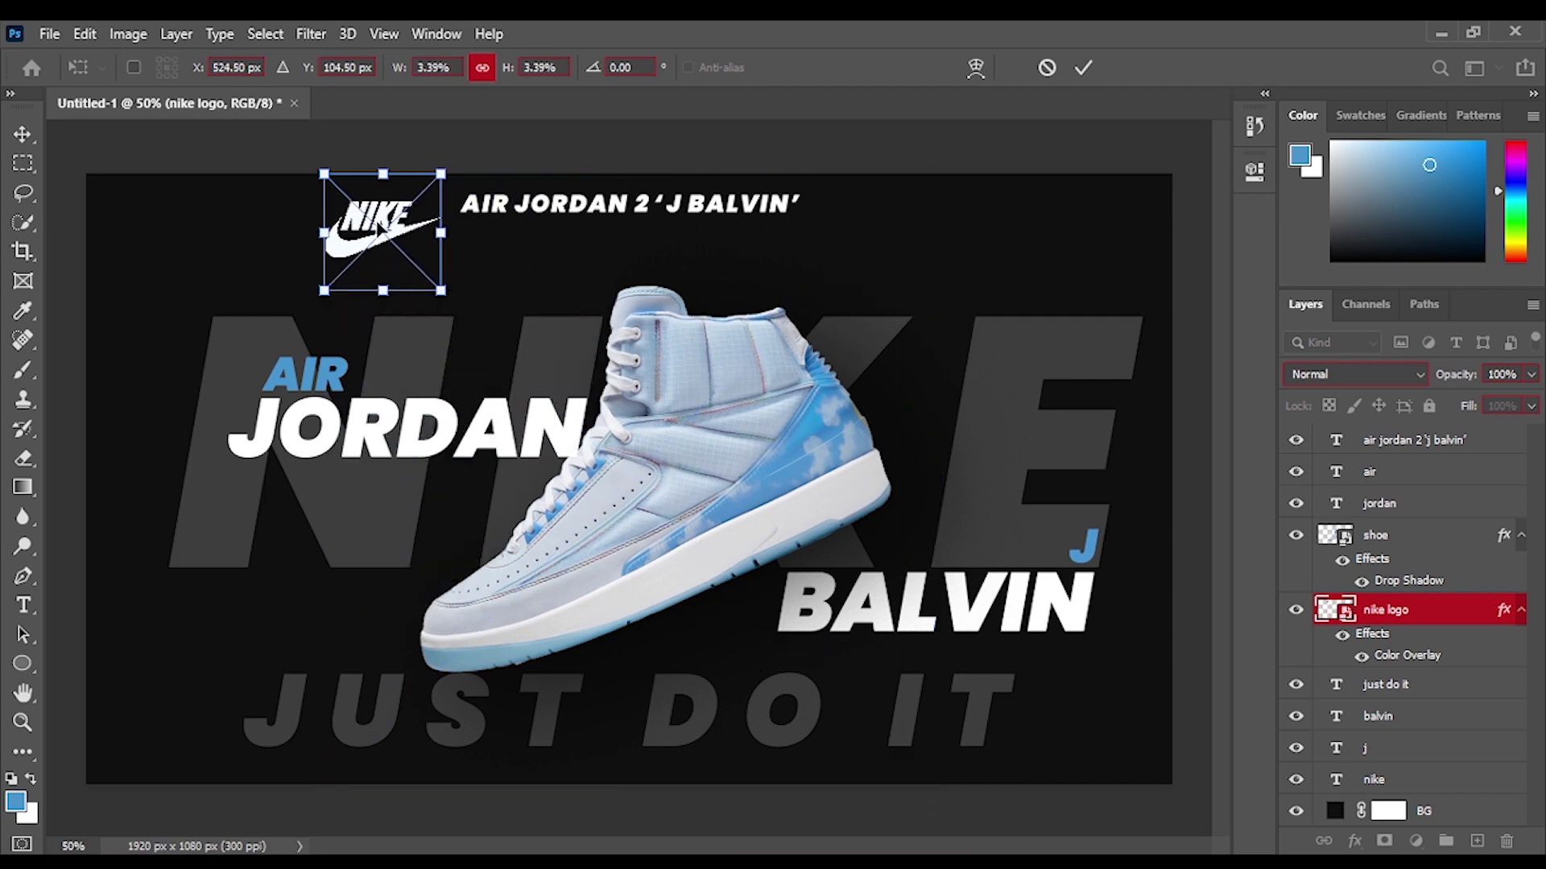
{"action": "left_click_drag", "start_coordinate": [387, 217], "coordinate": [161, 233]}
{"action": "left_click_drag", "start_coordinate": [214, 291], "coordinate": [197, 272]}
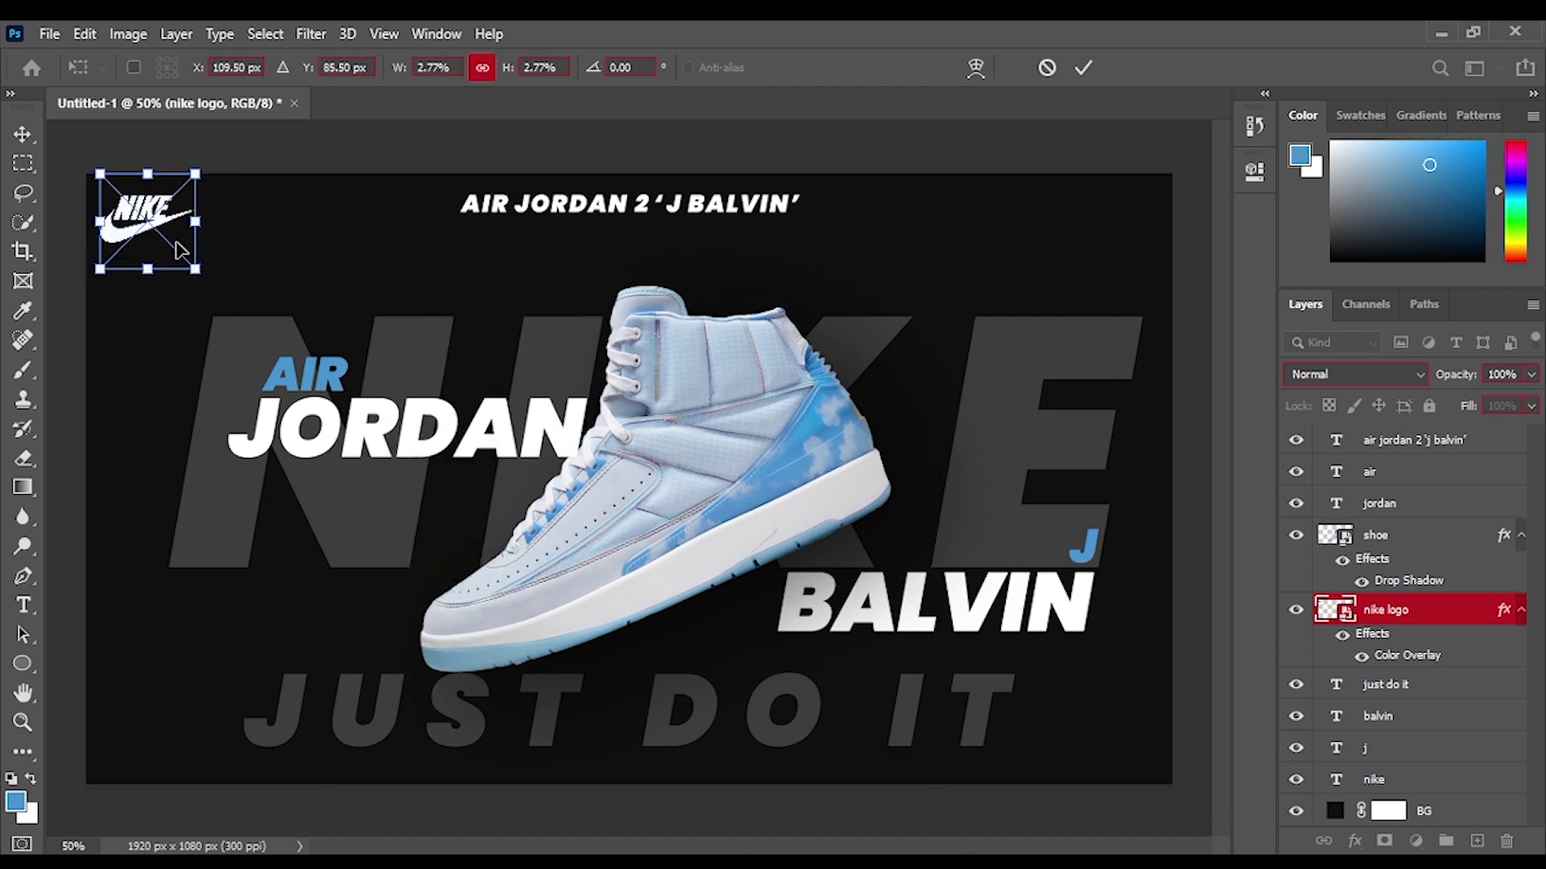
{"action": "left_click", "coordinate": [23, 135]}
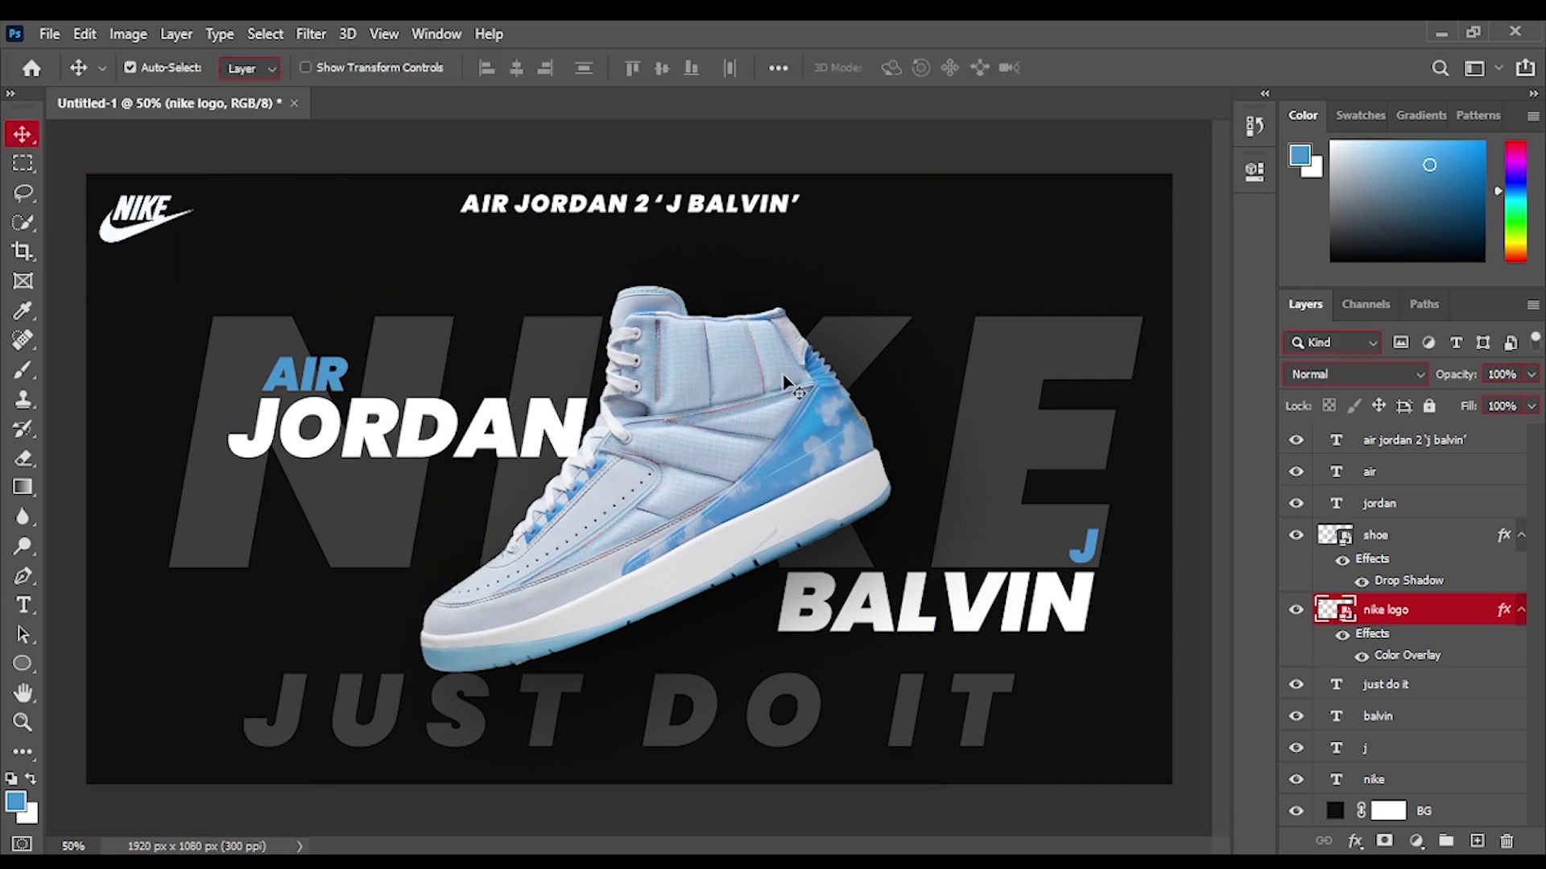
Duplicate the shoe layer and enlarge the copy to about 36% so it nearly fills the banner's height.
{"action": "left_click", "coordinate": [837, 467]}
{"action": "key", "text": "ctrl+t"}
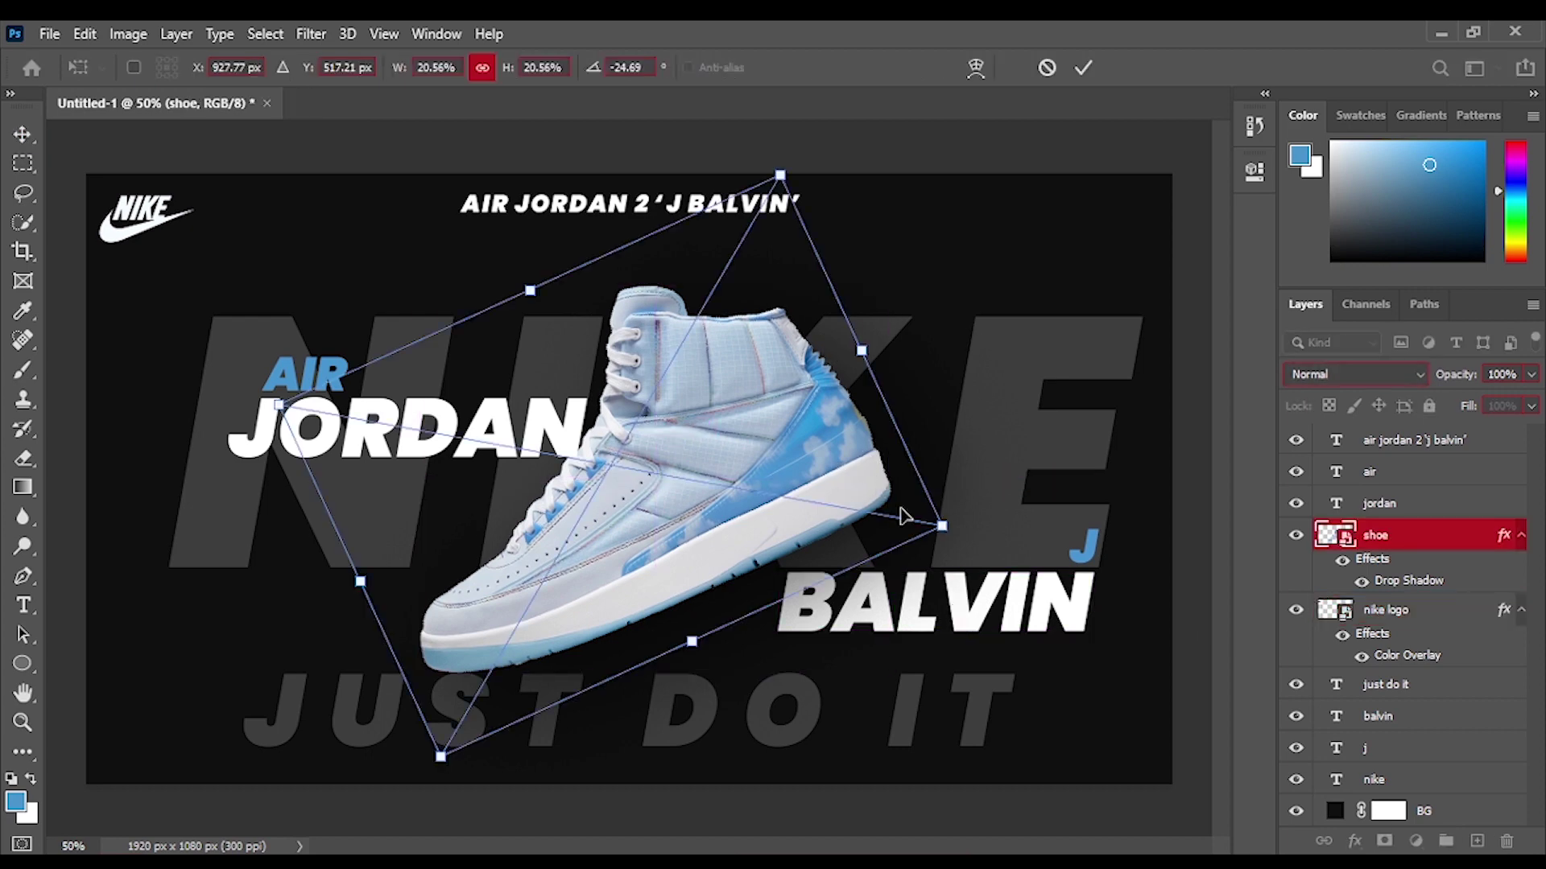
{"action": "key", "text": "Return"}
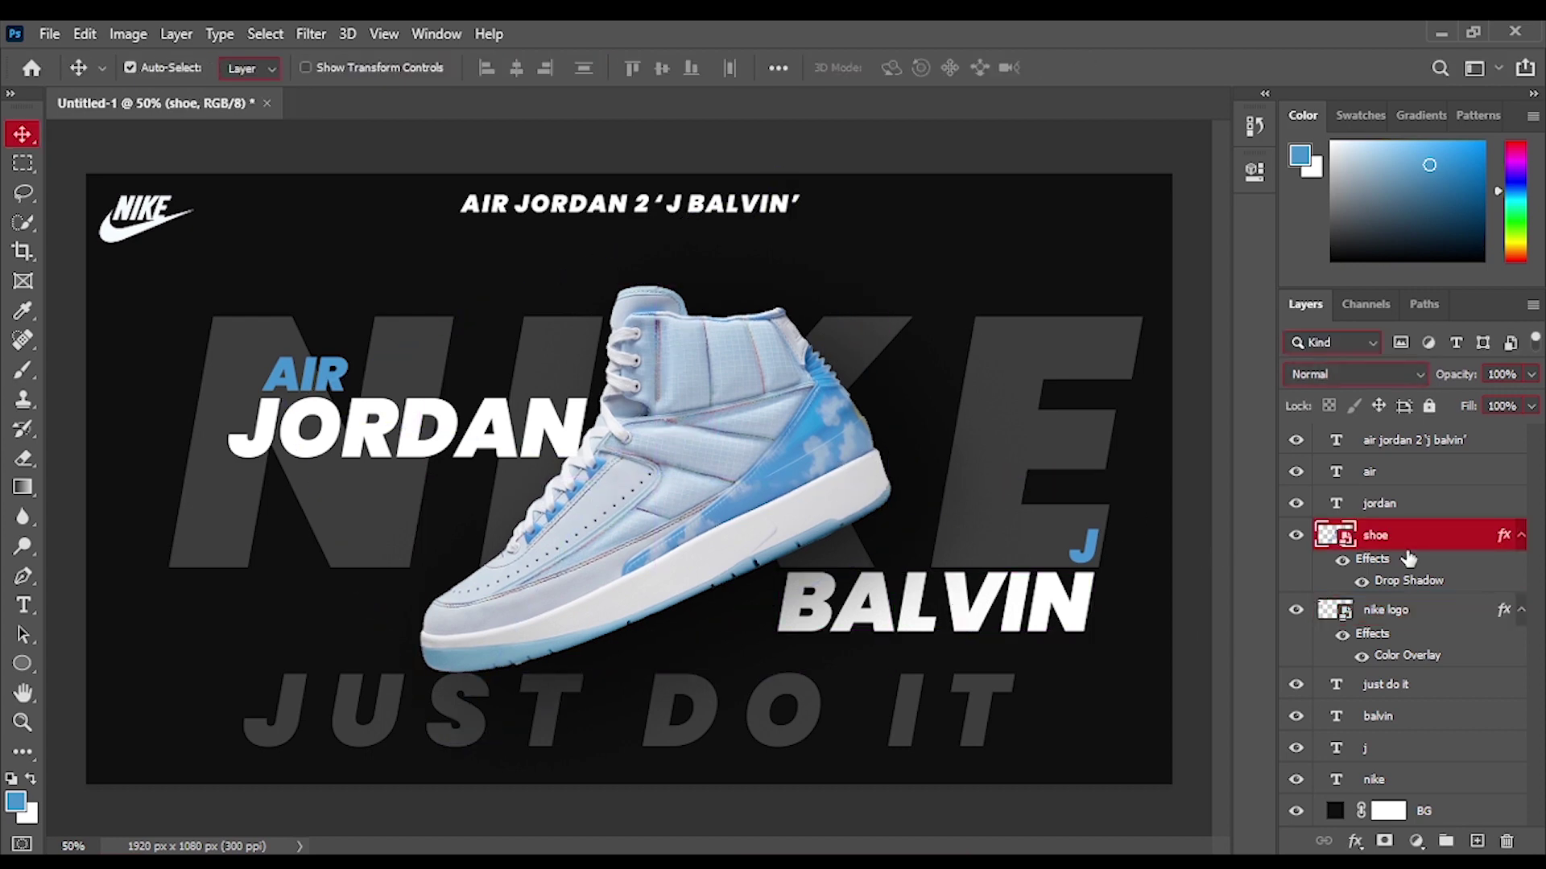
{"action": "key", "text": "ctrl+j"}
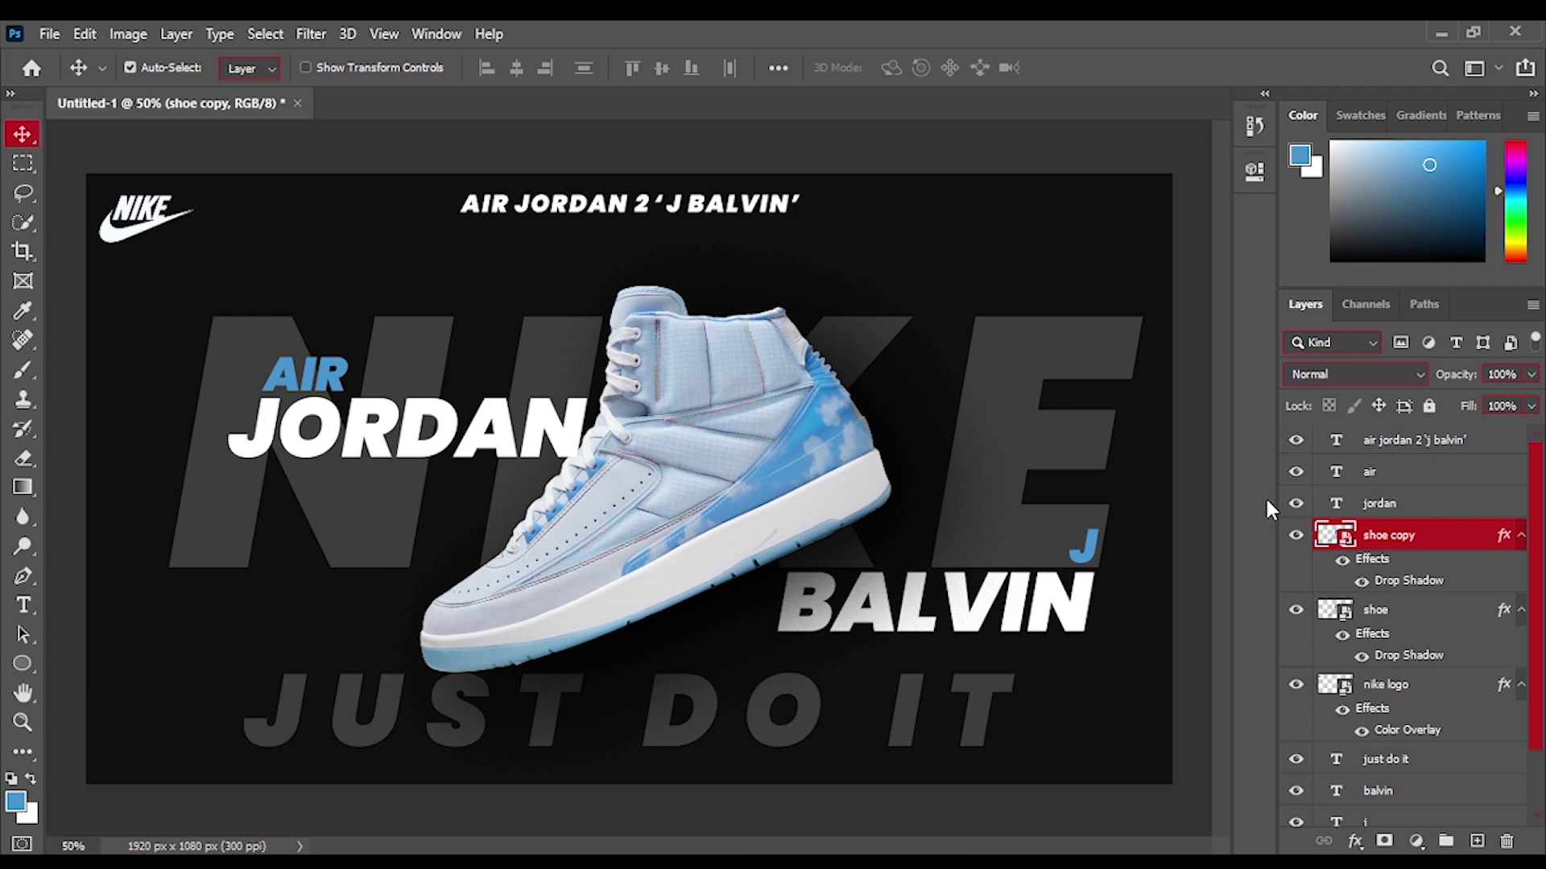
{"action": "key", "text": "ctrl+t"}
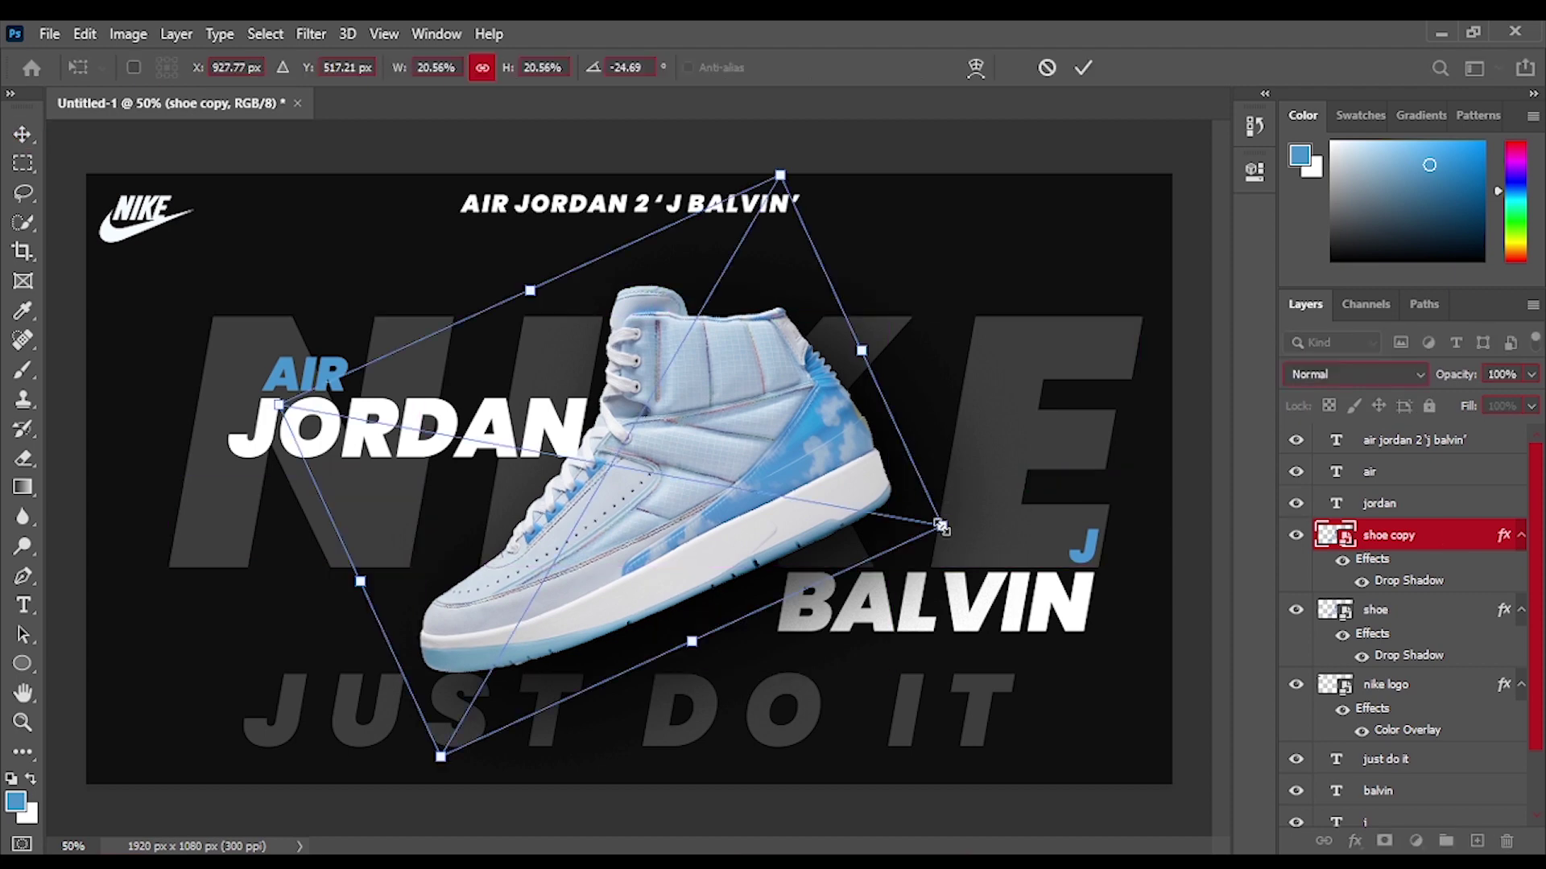
{"action": "scroll", "coordinate": [830, 400], "scroll_direction": "down", "scroll_amount": 3}
{"action": "left_click_drag", "start_coordinate": [723, 289], "coordinate": [987, 63]}
{"action": "left_click_drag", "start_coordinate": [817, 363], "coordinate": [759, 497]}
{"action": "key", "text": "Return"}
Move the shoe copy layer directly above the BG layer and set its opacity to 5%.
{"action": "left_click_drag", "start_coordinate": [1393, 535], "coordinate": [1430, 732]}
{"action": "left_click_drag", "start_coordinate": [1435, 680], "coordinate": [1445, 796]}
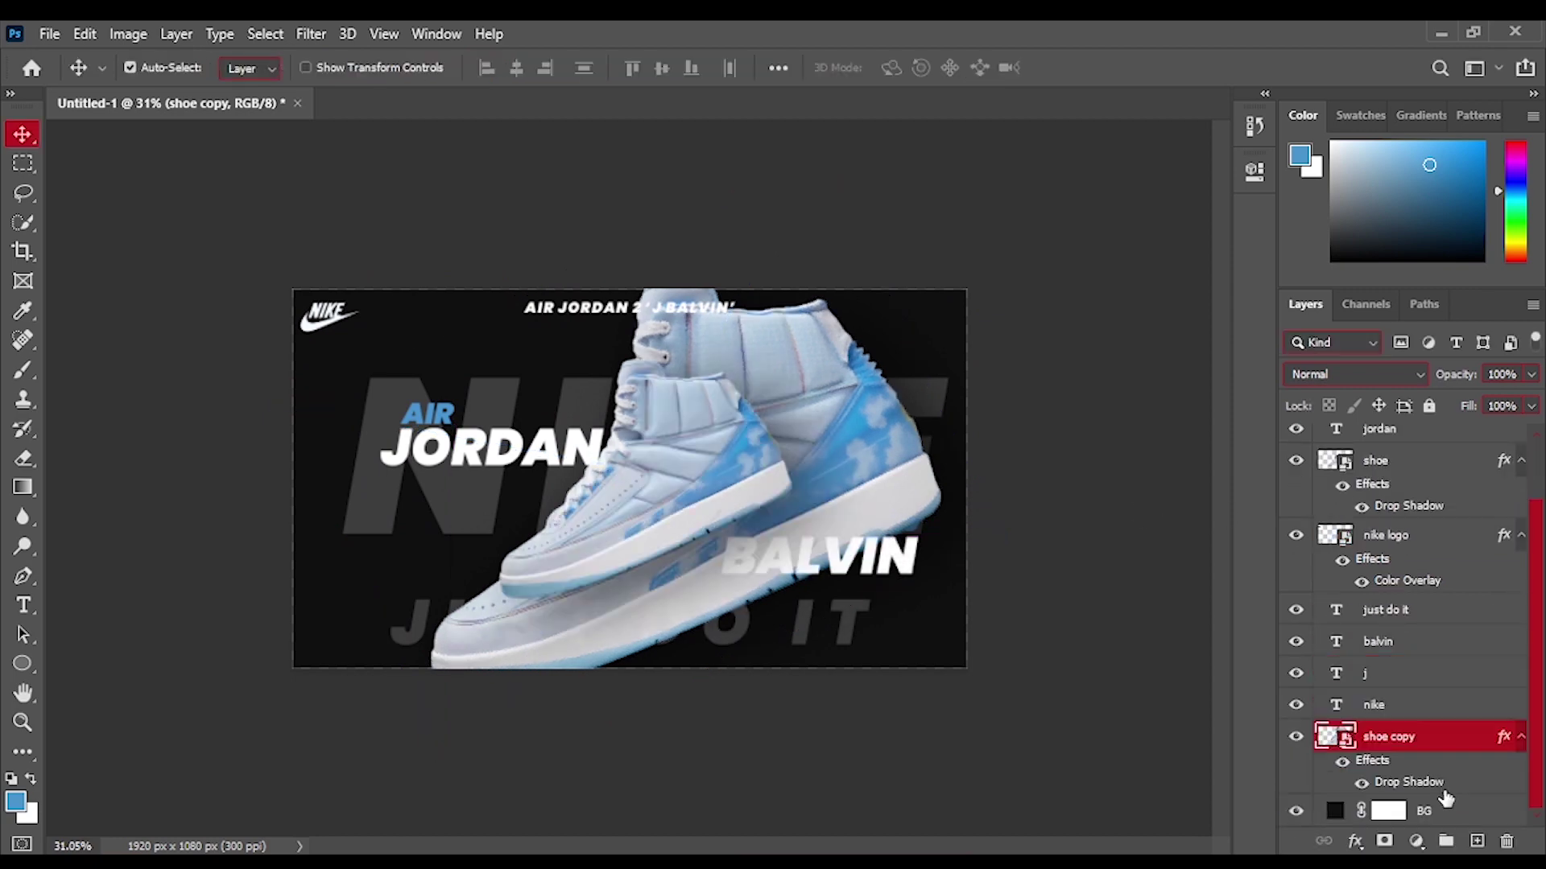
{"action": "left_click", "coordinate": [1530, 377]}
{"action": "left_click_drag", "start_coordinate": [1530, 404], "coordinate": [1486, 405]}
{"action": "left_click", "coordinate": [1246, 435]}
{"action": "type", "text": "5"}
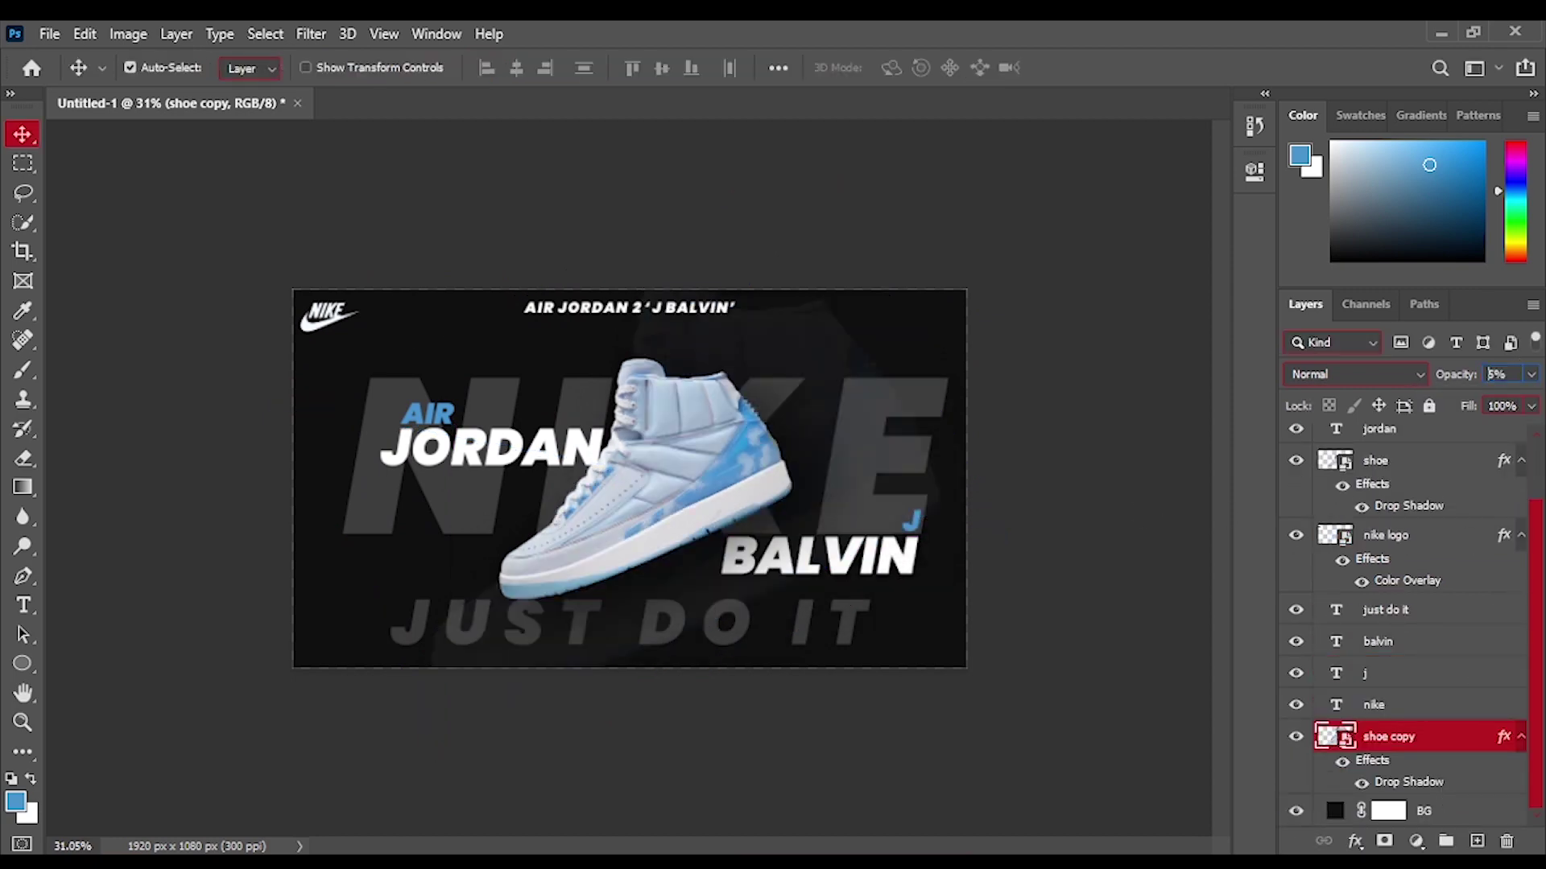
Enlarge the faint shoe copy further and reposition it so that it runs past the banner's edges.
{"action": "key", "text": "ctrl+plus"}
{"action": "key", "text": "ctrl+plus"}
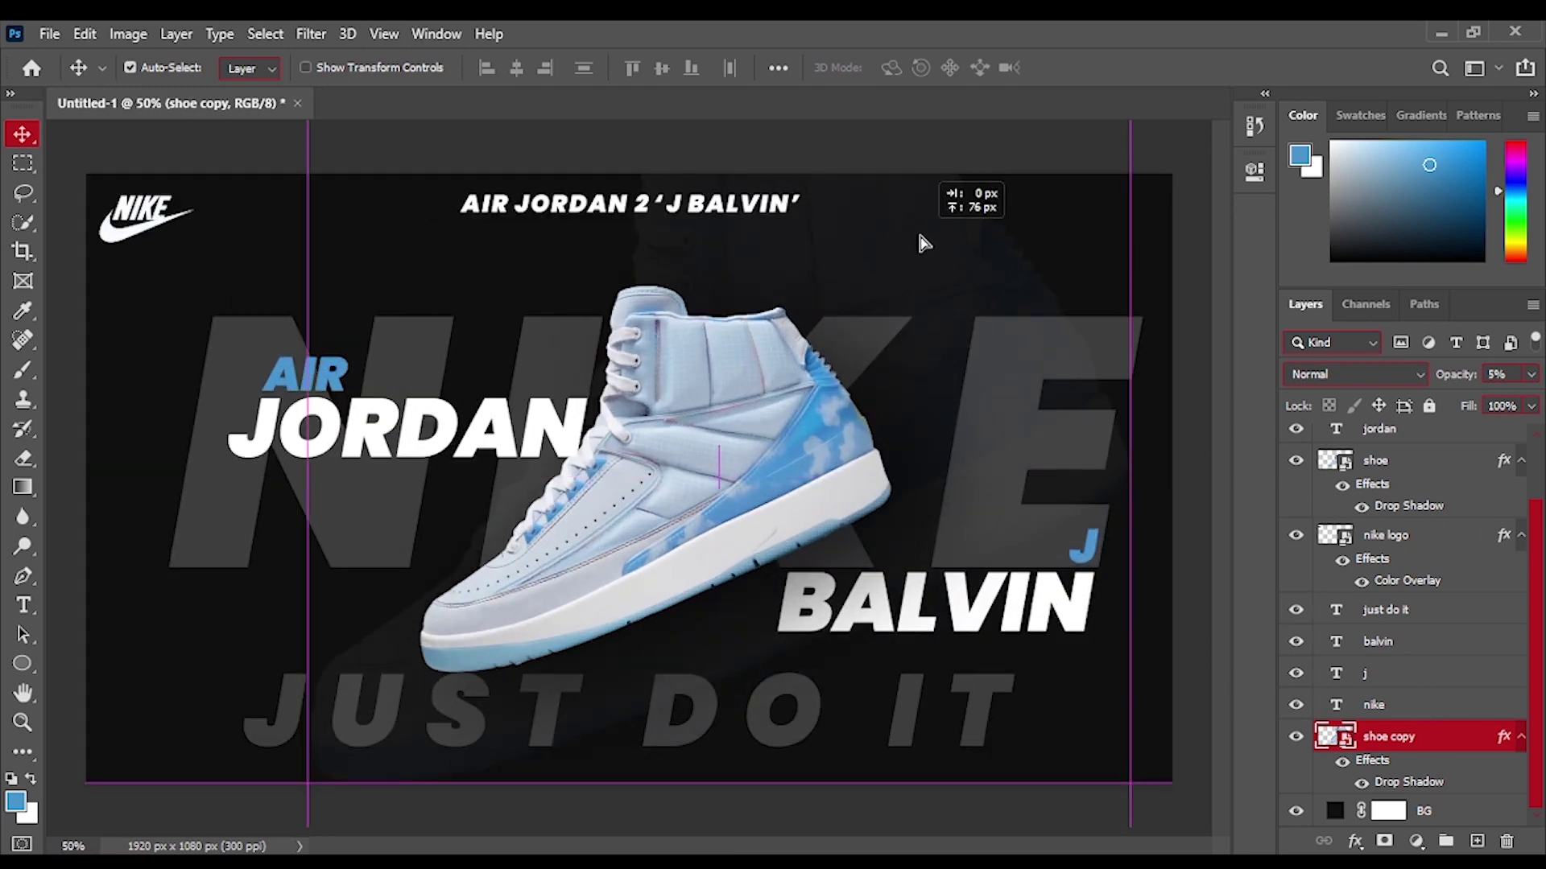
{"action": "key", "text": "ctrl+minus"}
{"action": "key", "text": "ctrl+t"}
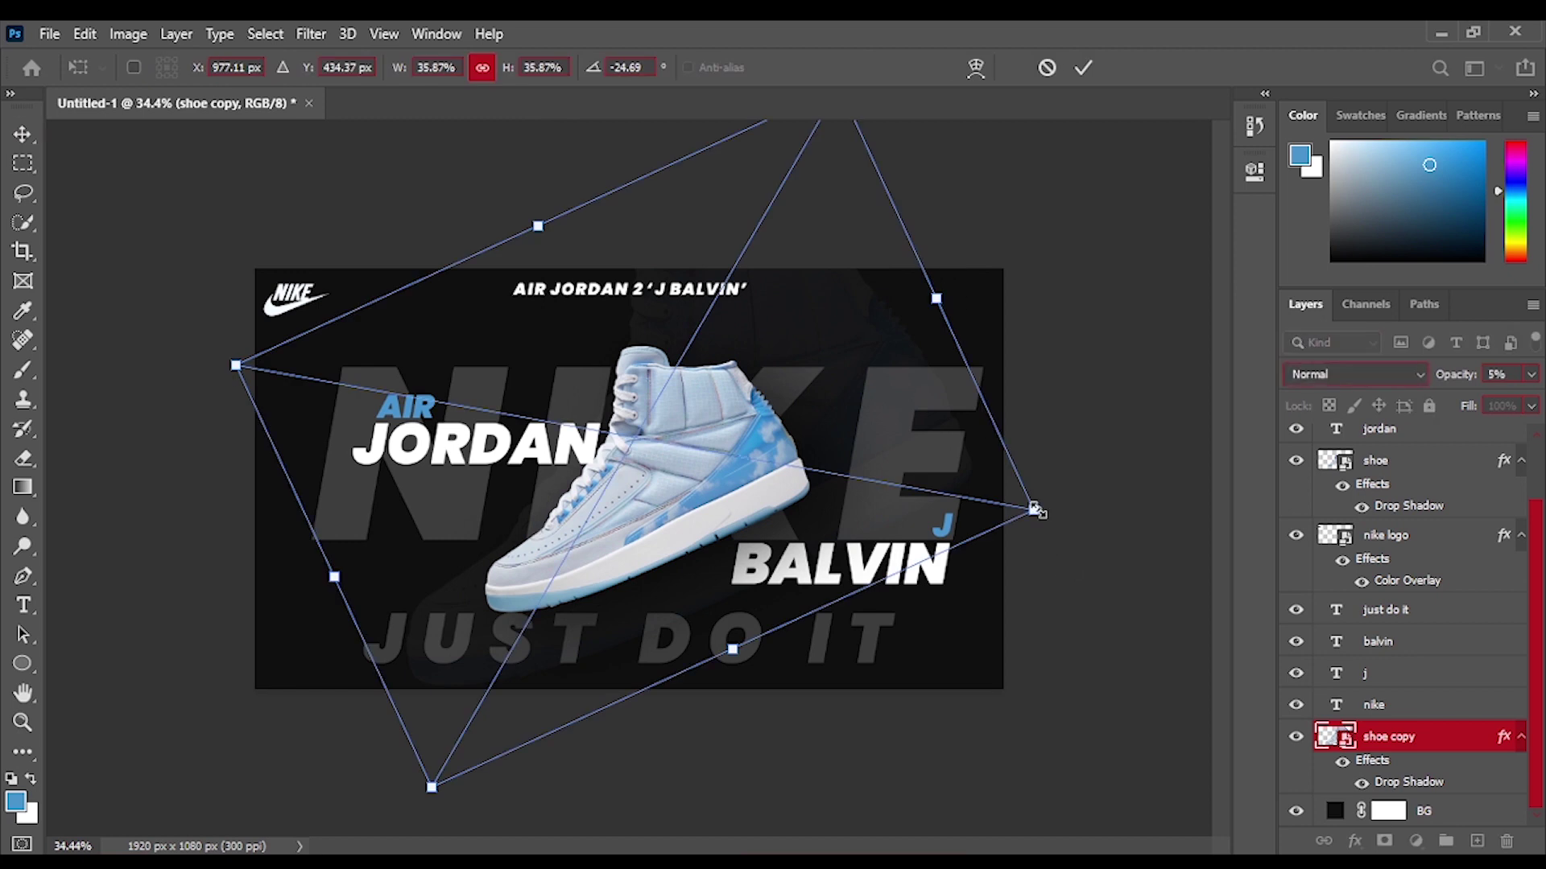
{"action": "left_click_drag", "start_coordinate": [1078, 532], "coordinate": [878, 379]}
{"action": "key", "text": "Return"}
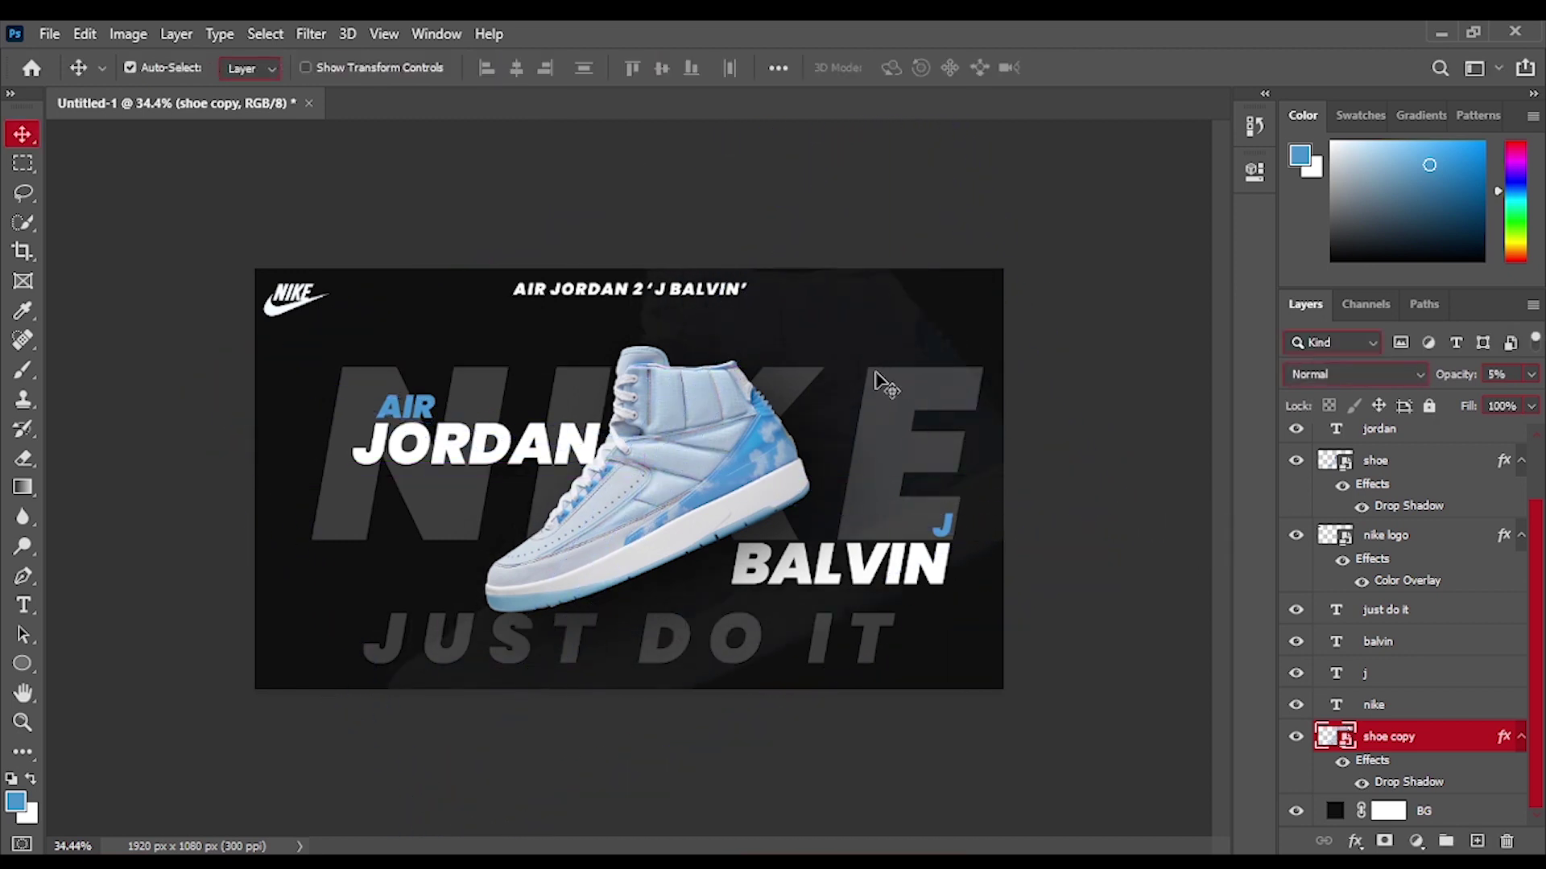
Set the shoe copy layer's opacity to 7% and deselect it.
{"action": "left_click_drag", "start_coordinate": [1514, 373], "coordinate": [1319, 404]}
{"action": "type", "text": "7"}
{"action": "key", "text": "Return"}
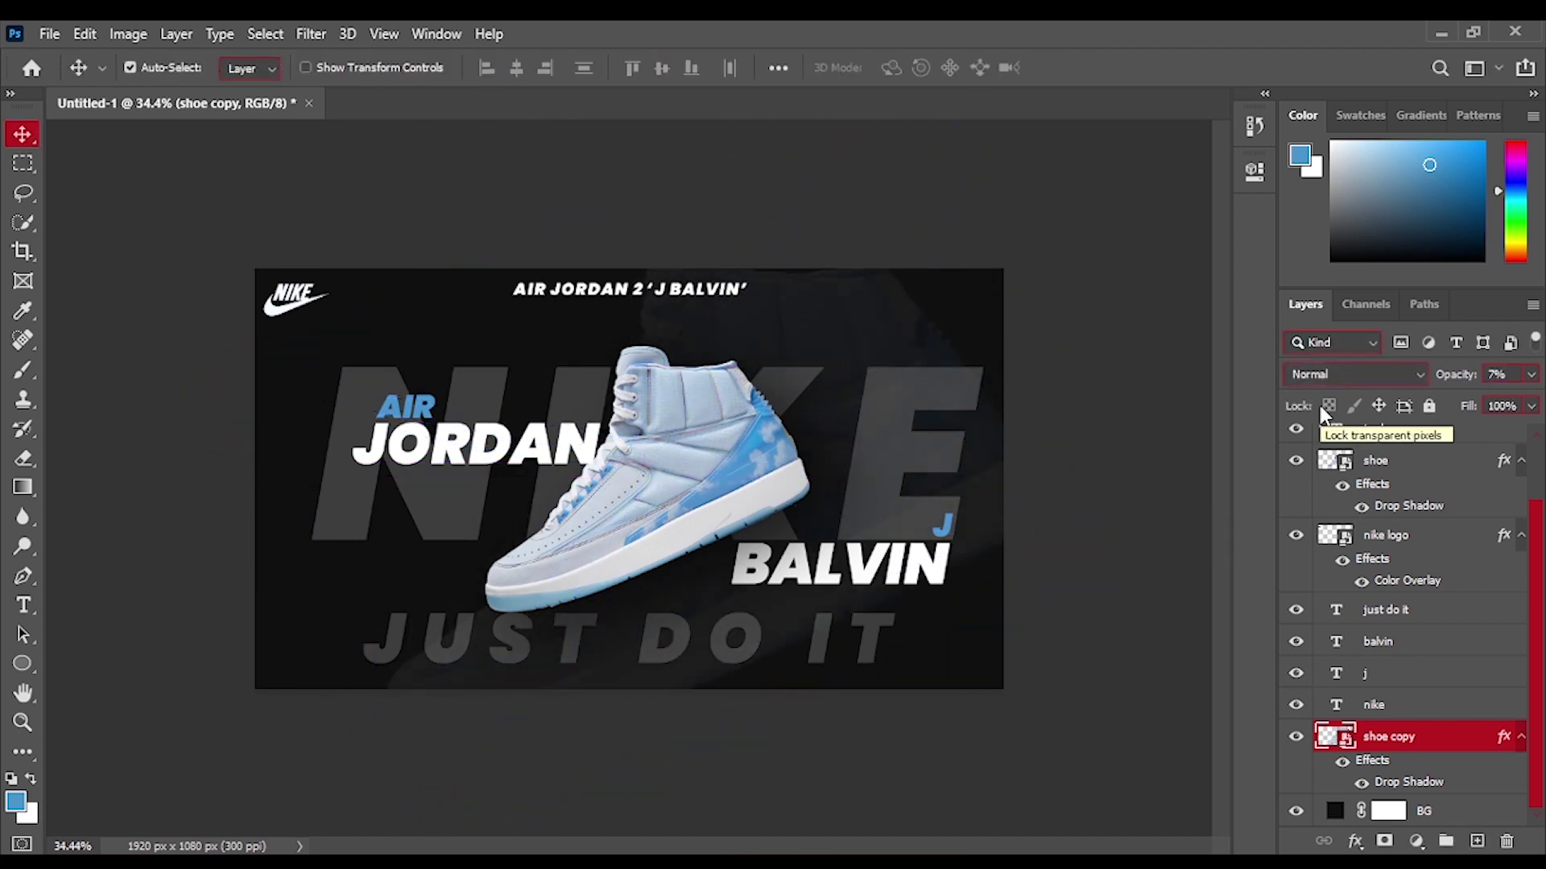
{"action": "left_click", "coordinate": [1122, 632]}
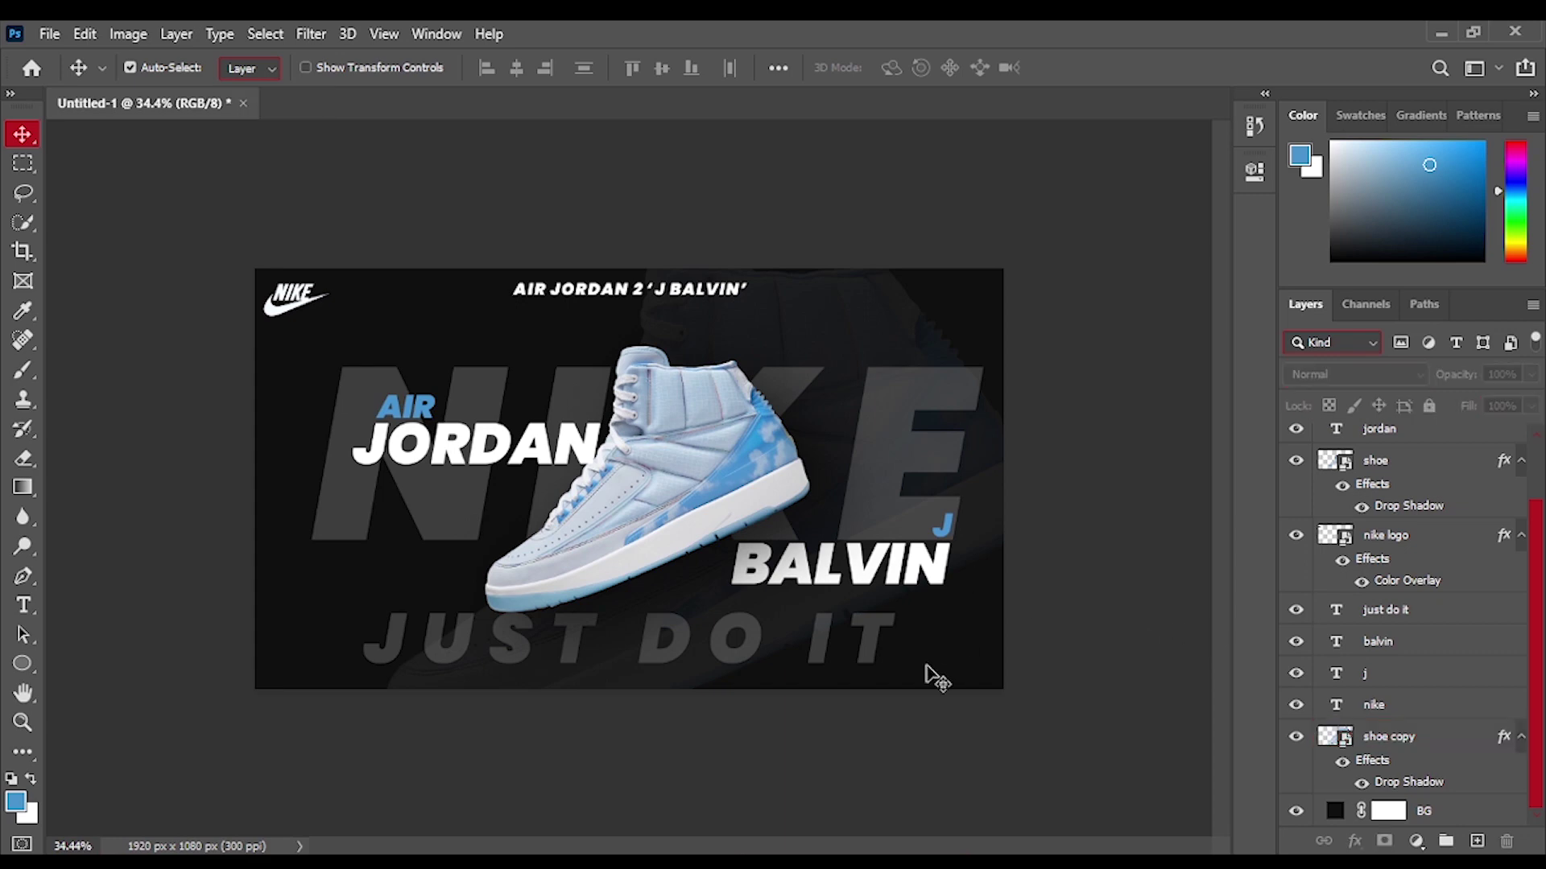
Place JB logo.png, scale it to 1.62% and position it right after the JUST DO IT text.
{"action": "left_click", "coordinate": [734, 861]}
{"action": "left_click_drag", "start_coordinate": [1099, 368], "coordinate": [622, 623]}
{"action": "scroll", "coordinate": [749, 710], "scroll_direction": "up", "scroll_amount": 1}
{"action": "scroll", "coordinate": [748, 709], "scroll_direction": "up", "scroll_amount": 2}
{"action": "left_click_drag", "start_coordinate": [1004, 199], "coordinate": [314, 718]}
{"action": "left_click_drag", "start_coordinate": [292, 738], "coordinate": [1086, 739]}
{"action": "scroll", "coordinate": [989, 723], "scroll_direction": "up", "scroll_amount": 11}
{"action": "scroll", "coordinate": [355, 752], "scroll_direction": "down", "scroll_amount": 4}
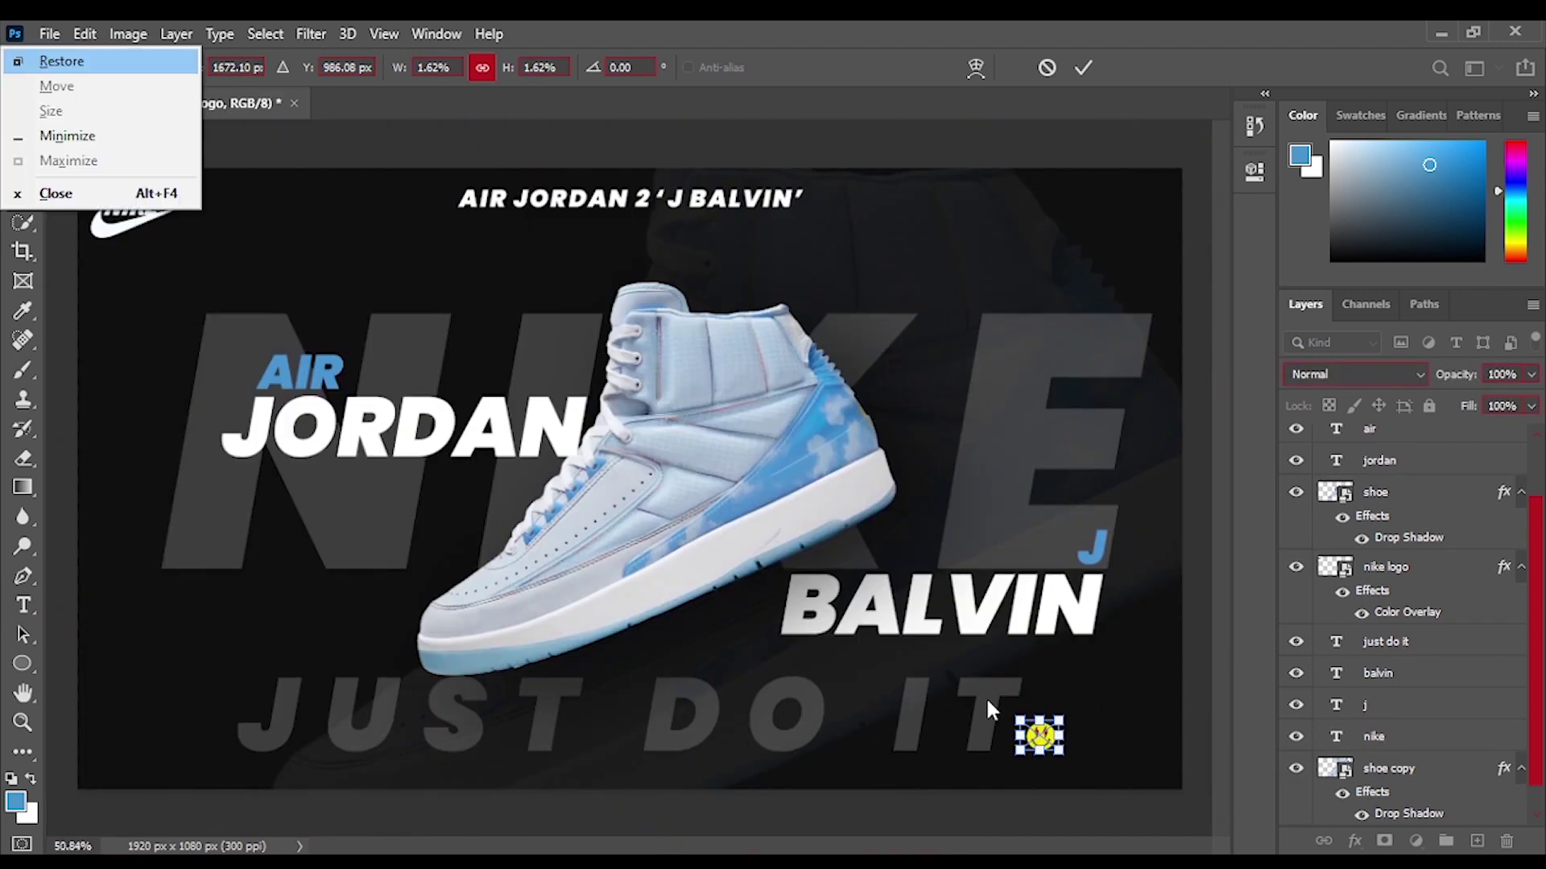
{"action": "key", "text": "Return"}
Set the tracking of the AIR JORDAN 2 'J BALVIN' title to 100.
{"action": "double_click", "coordinate": [769, 211]}
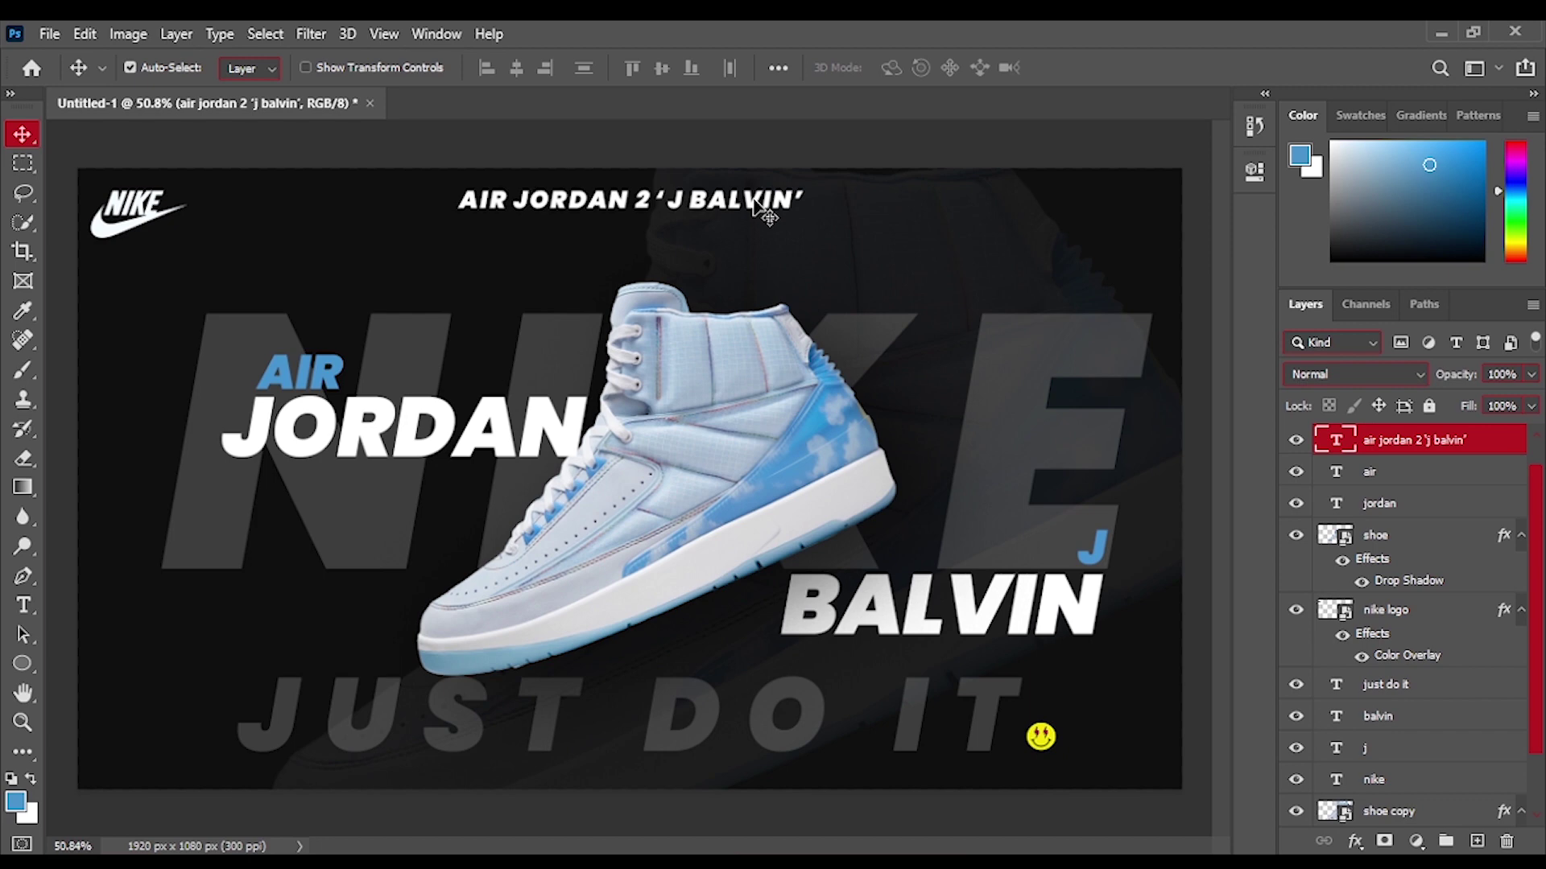
{"action": "left_click", "coordinate": [1253, 171]}
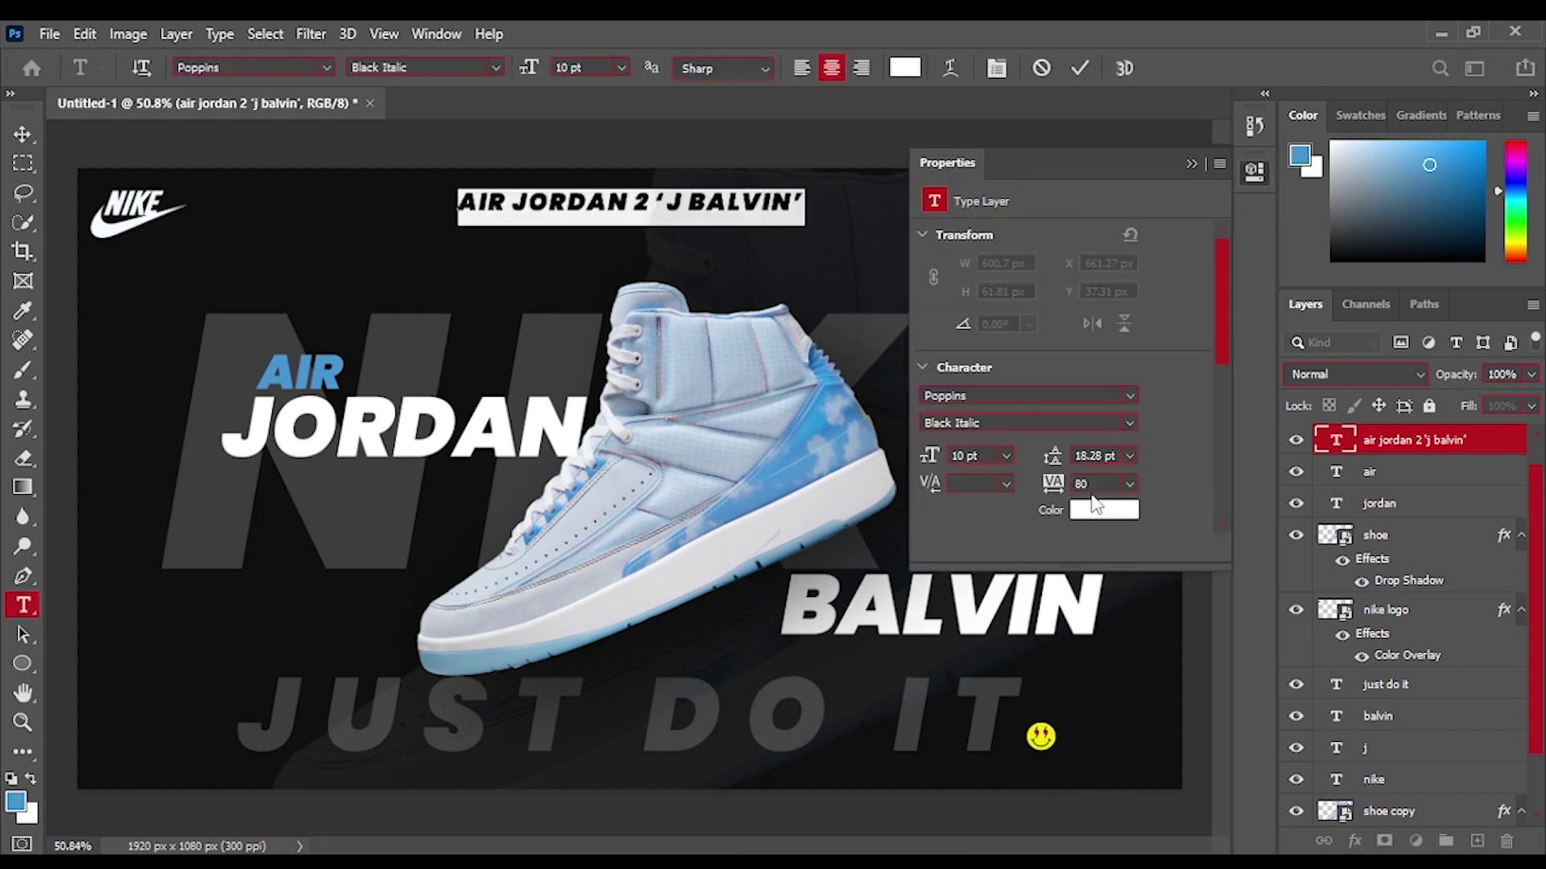
{"action": "left_click", "coordinate": [1097, 483]}
{"action": "type", "text": "10"}
{"action": "key", "text": "Return"}
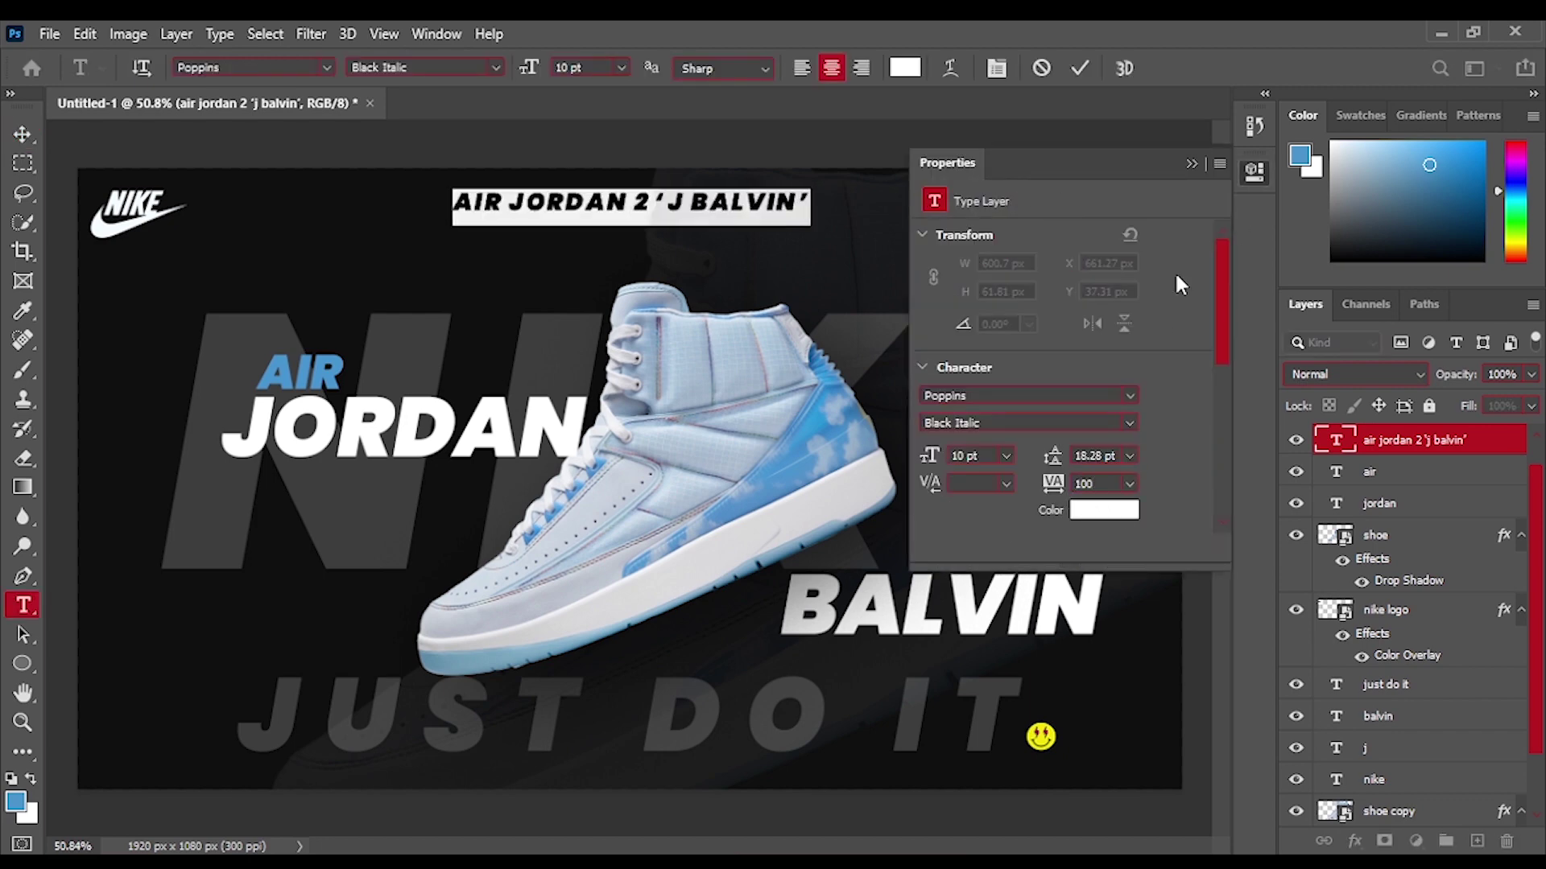
{"action": "left_click", "coordinate": [1191, 164]}
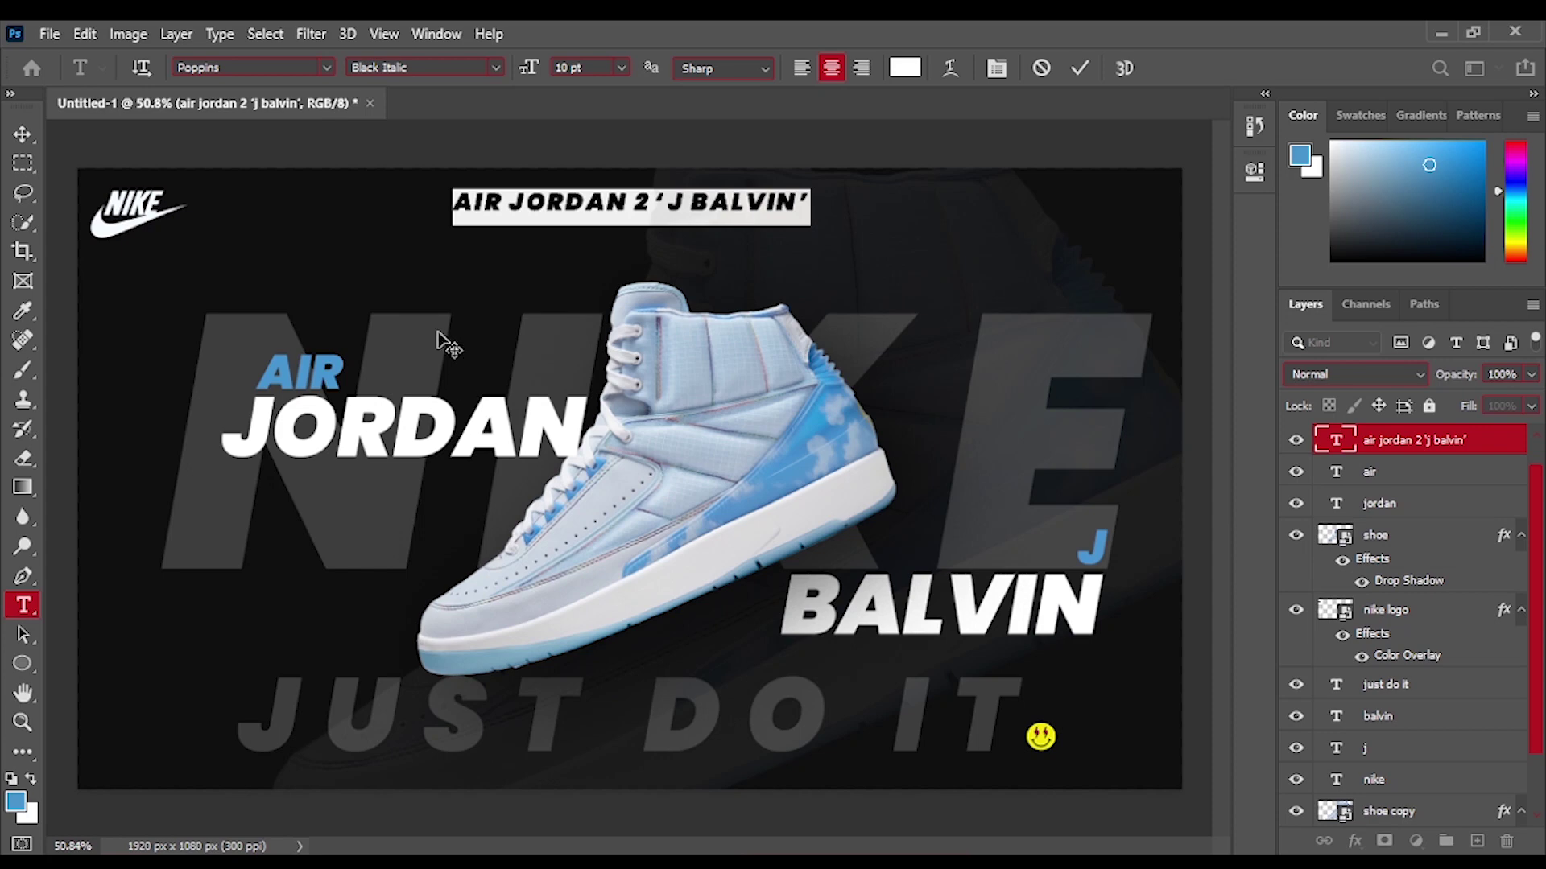
{"action": "left_click", "coordinate": [23, 134]}
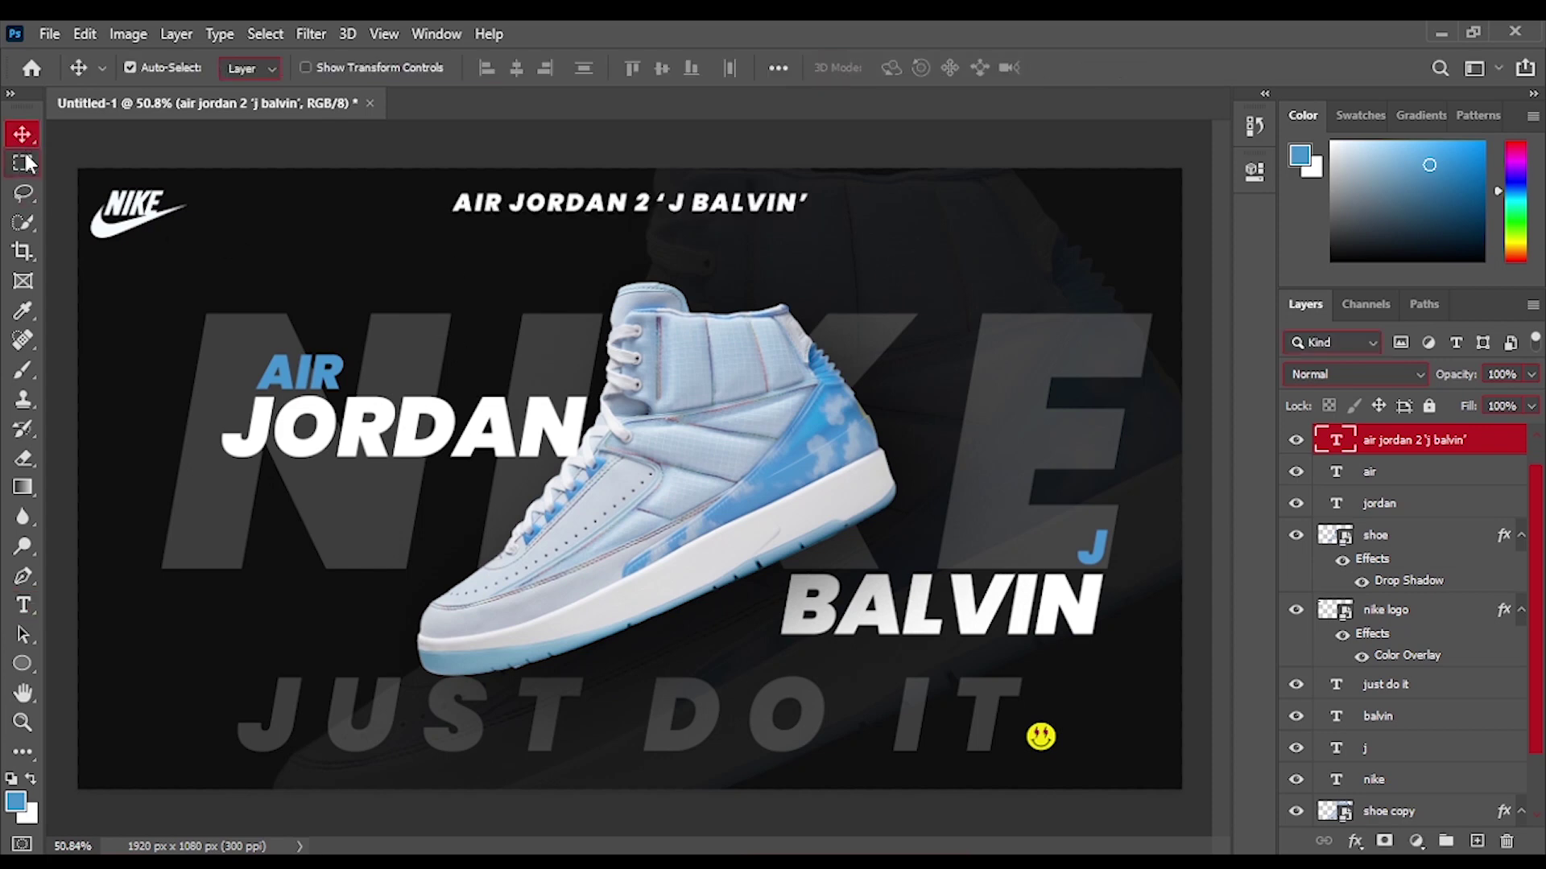
Place the dark scratched texture image 1e00dd33375435.56a9247246f9a.jpg and scale it to about 63% to cover the whole banner.
{"action": "key", "text": "alt+Tab"}
{"action": "left_click_drag", "start_coordinate": [923, 408], "coordinate": [500, 523]}
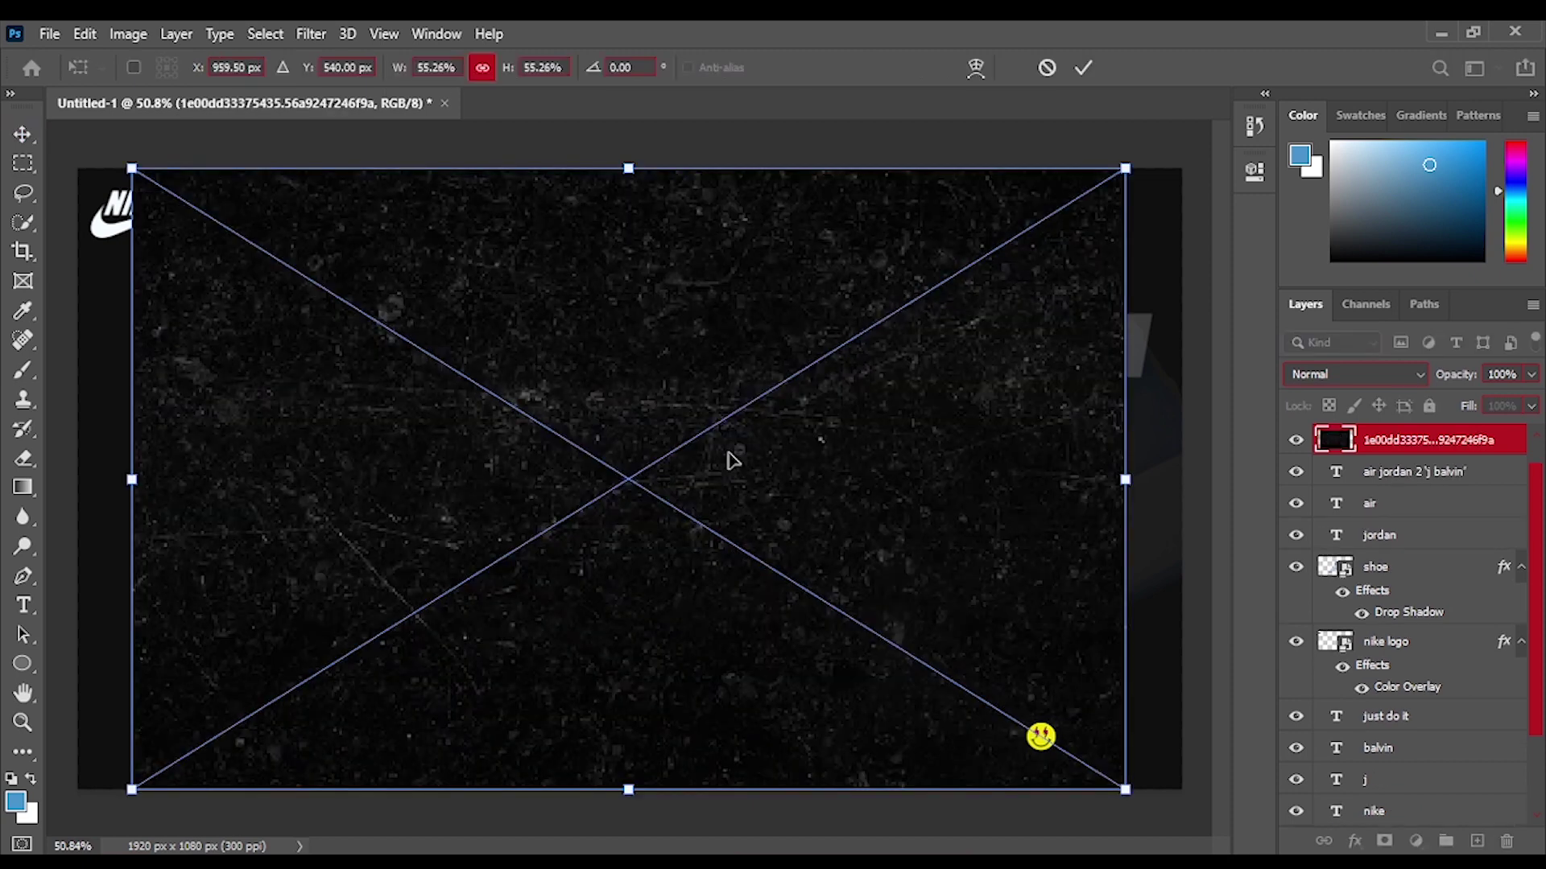
{"action": "scroll", "coordinate": [645, 453], "scroll_direction": "down", "scroll_amount": 4}
{"action": "left_click_drag", "start_coordinate": [970, 691], "coordinate": [886, 523]}
Commit the texture's placement and set its blend mode to Lighten.
{"action": "left_click", "coordinate": [1393, 376]}
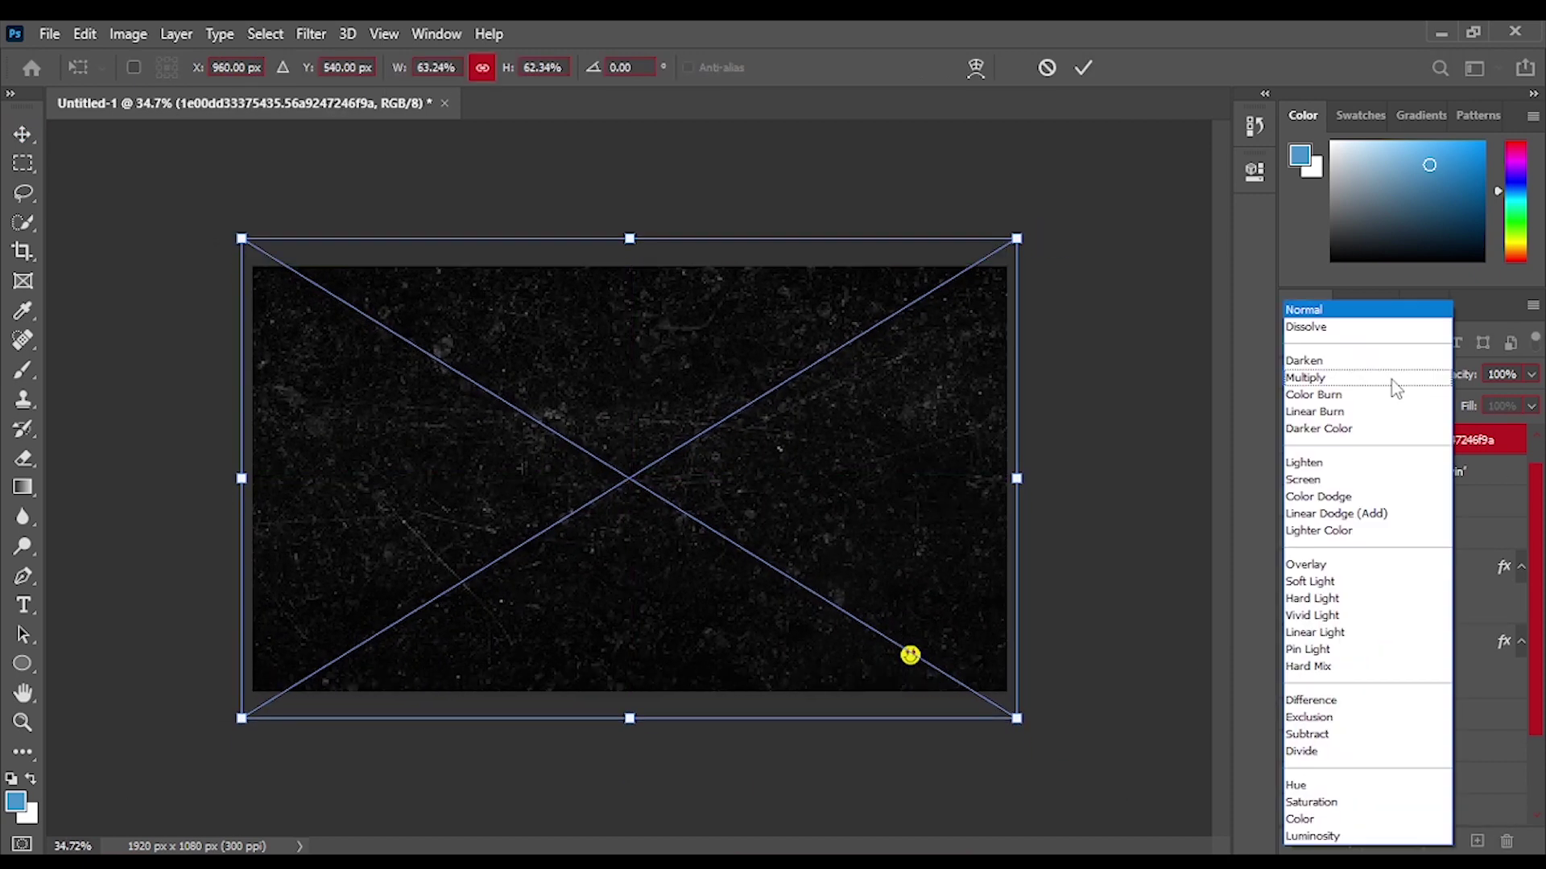
{"action": "left_click", "coordinate": [1323, 480]}
{"action": "key", "text": "Return"}
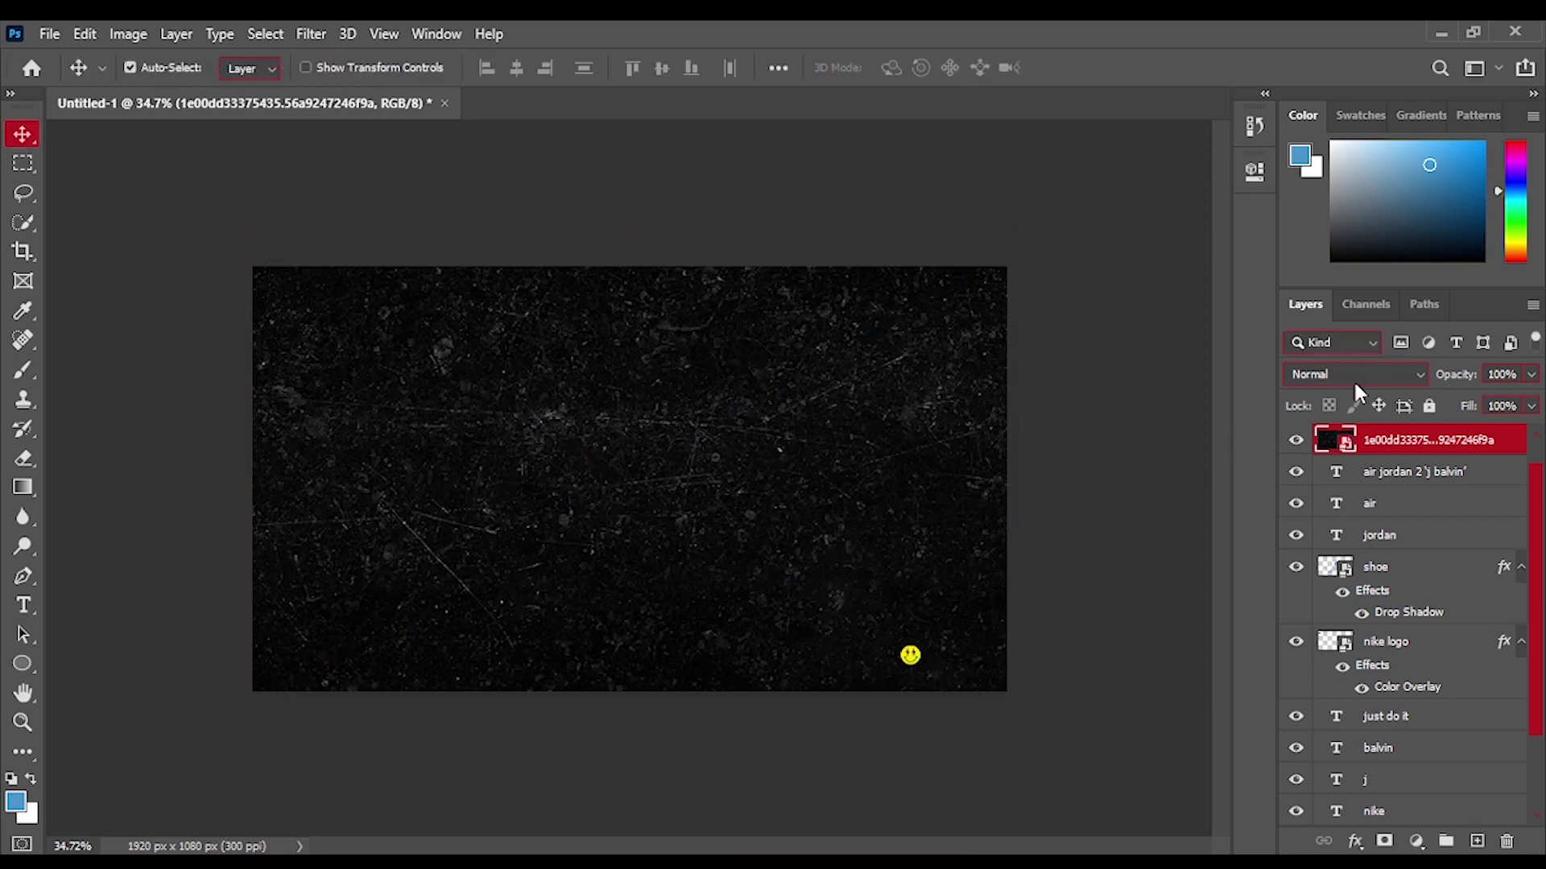
{"action": "left_click", "coordinate": [1356, 376]}
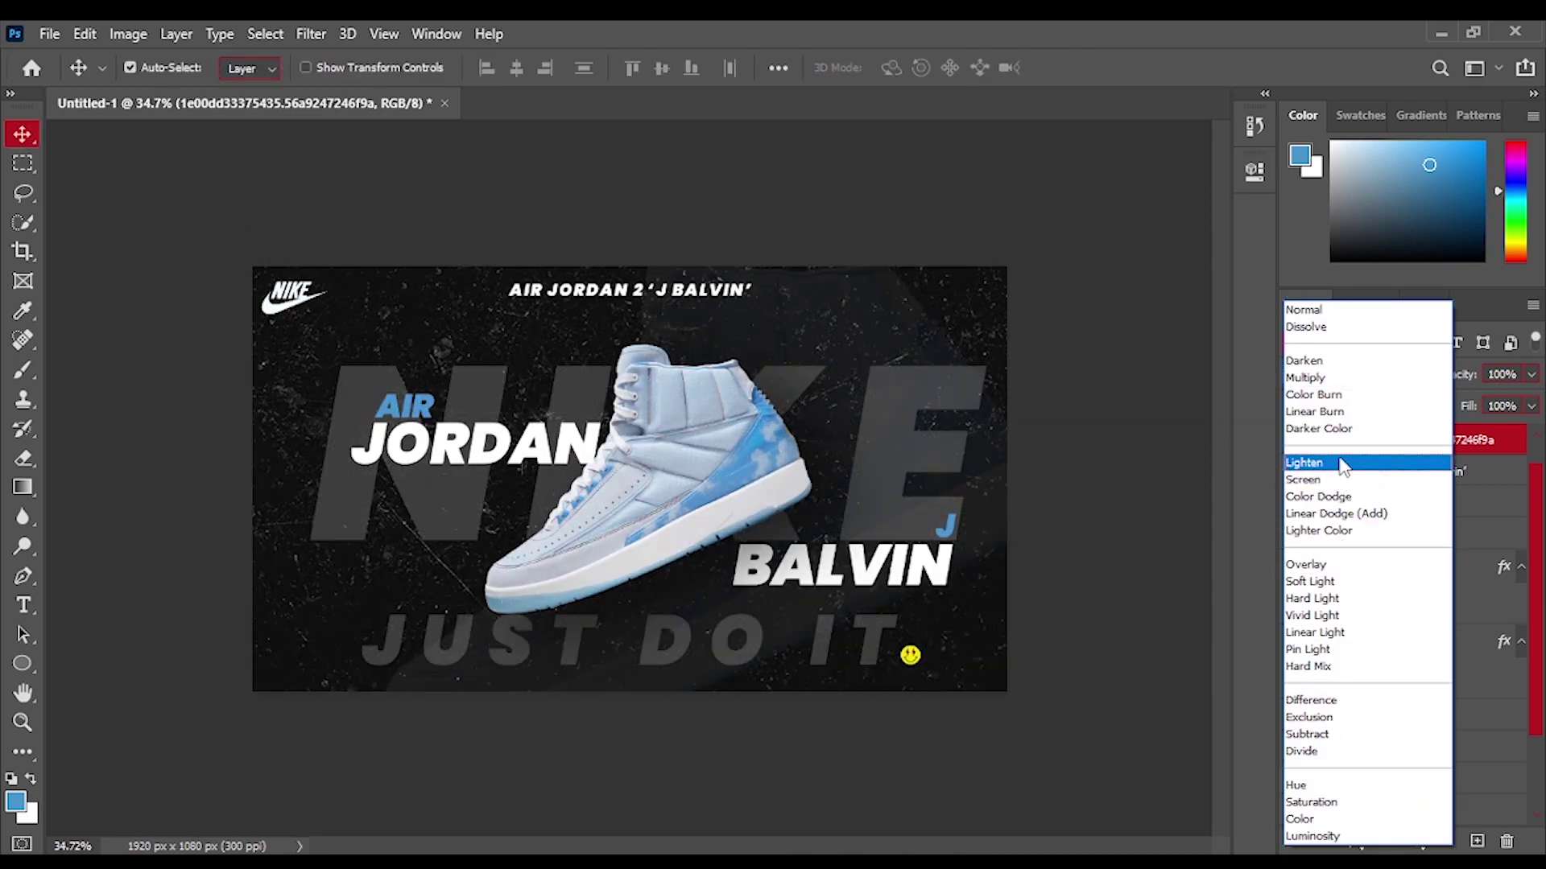
{"action": "left_click", "coordinate": [1338, 463]}
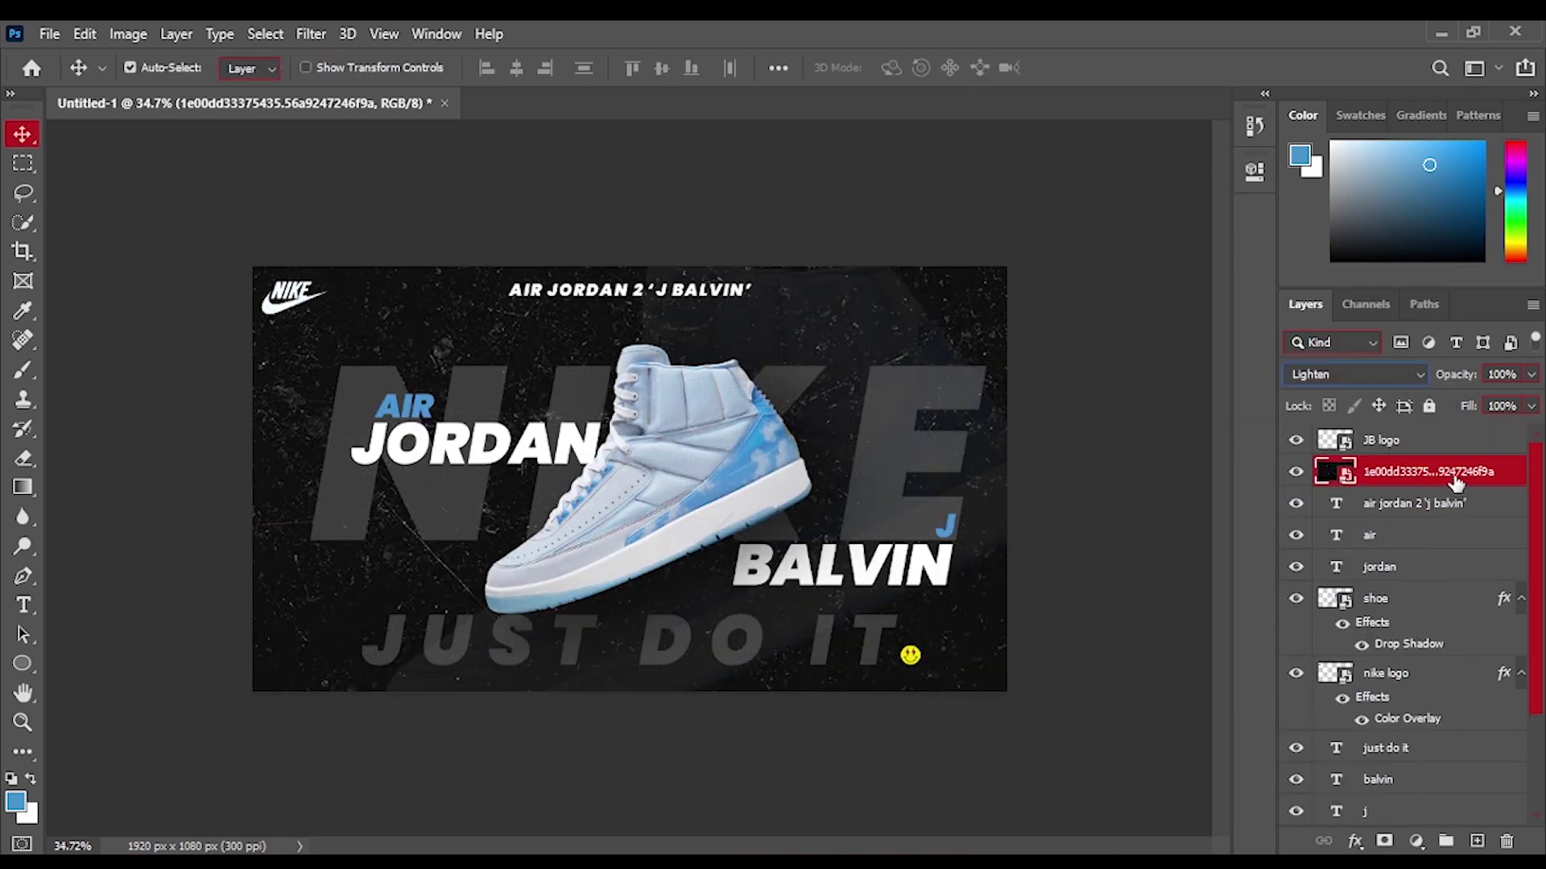
Move the texture layer above the JB logo layer and set its opacity to 35%.
{"action": "left_click_drag", "start_coordinate": [1452, 481], "coordinate": [1446, 441]}
{"action": "left_click_drag", "start_coordinate": [1519, 374], "coordinate": [1418, 372]}
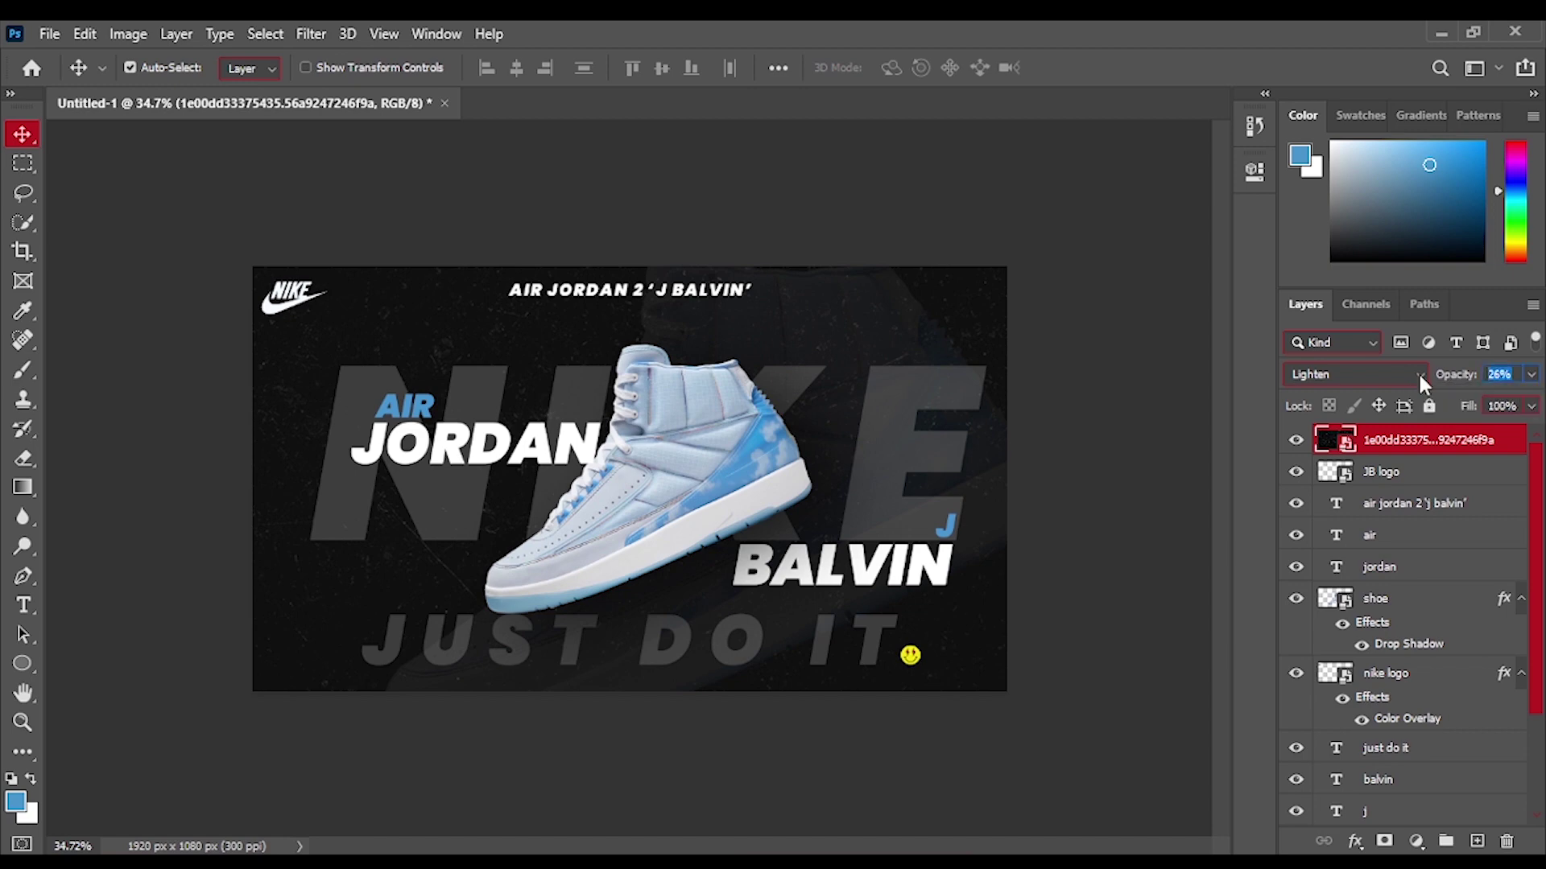
{"action": "type", "text": "35"}
{"action": "key", "text": "Return"}
{"action": "key", "text": "Delete"}
Transform the faint shoe copy behind the NIKE text to a larger size, shifting it within the banner's background.
{"action": "left_click", "coordinate": [1410, 745]}
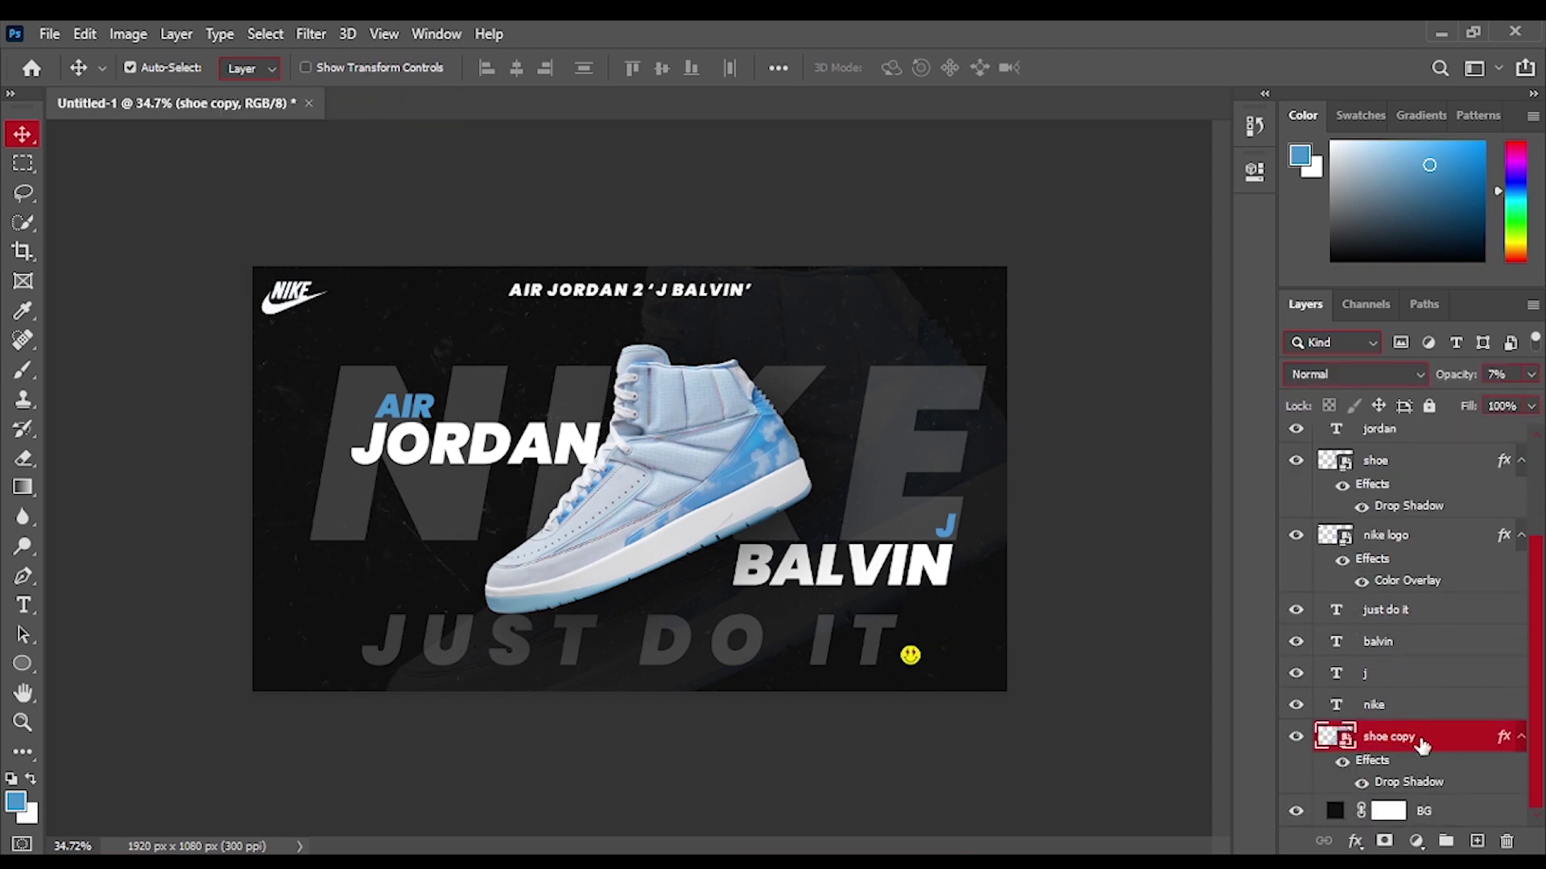
{"action": "key", "text": "ctrl+t"}
{"action": "key", "text": "ctrl+0"}
{"action": "left_click_drag", "start_coordinate": [990, 541], "coordinate": [878, 512]}
{"action": "key", "text": "Return"}
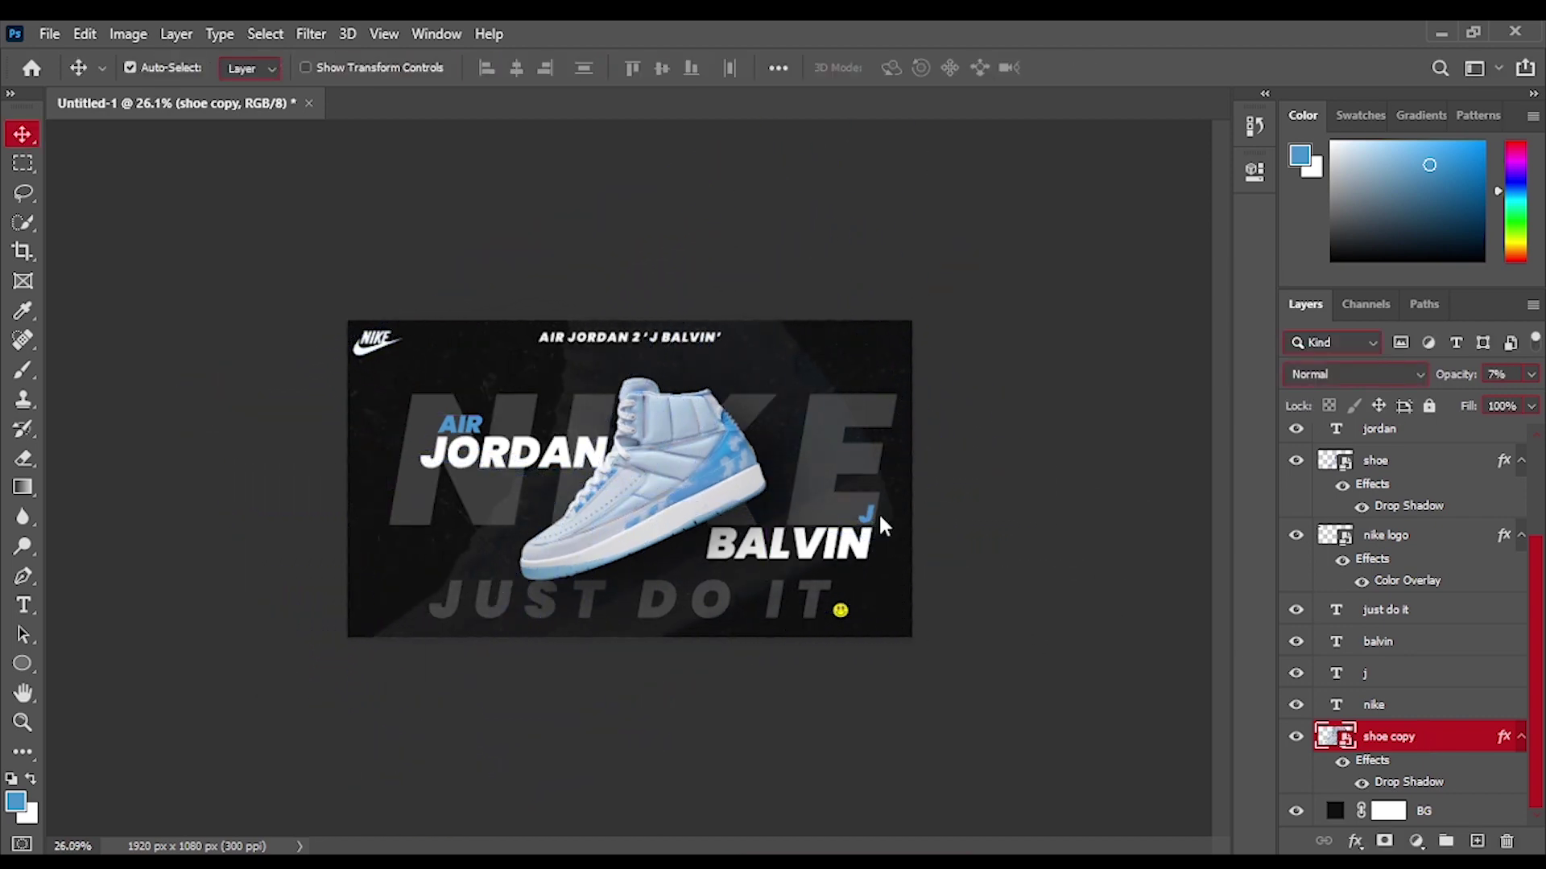
Adjust the main shoe's drop shadow to 80% opacity, a 131° angle and 235 px distance.
{"action": "key", "text": "ctrl+0"}
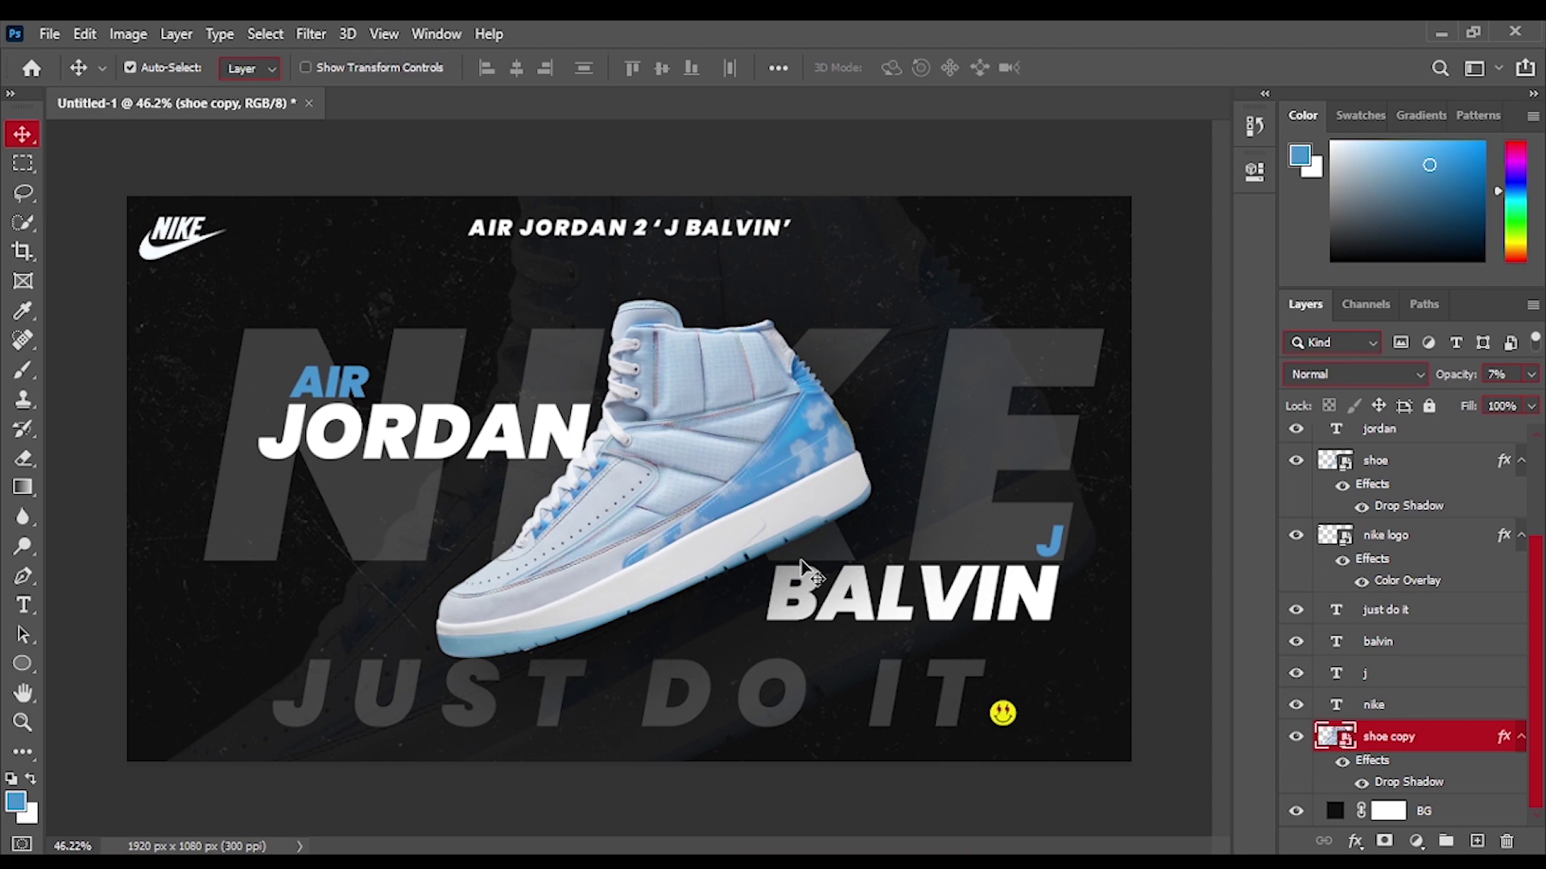
{"action": "left_click", "coordinate": [811, 609]}
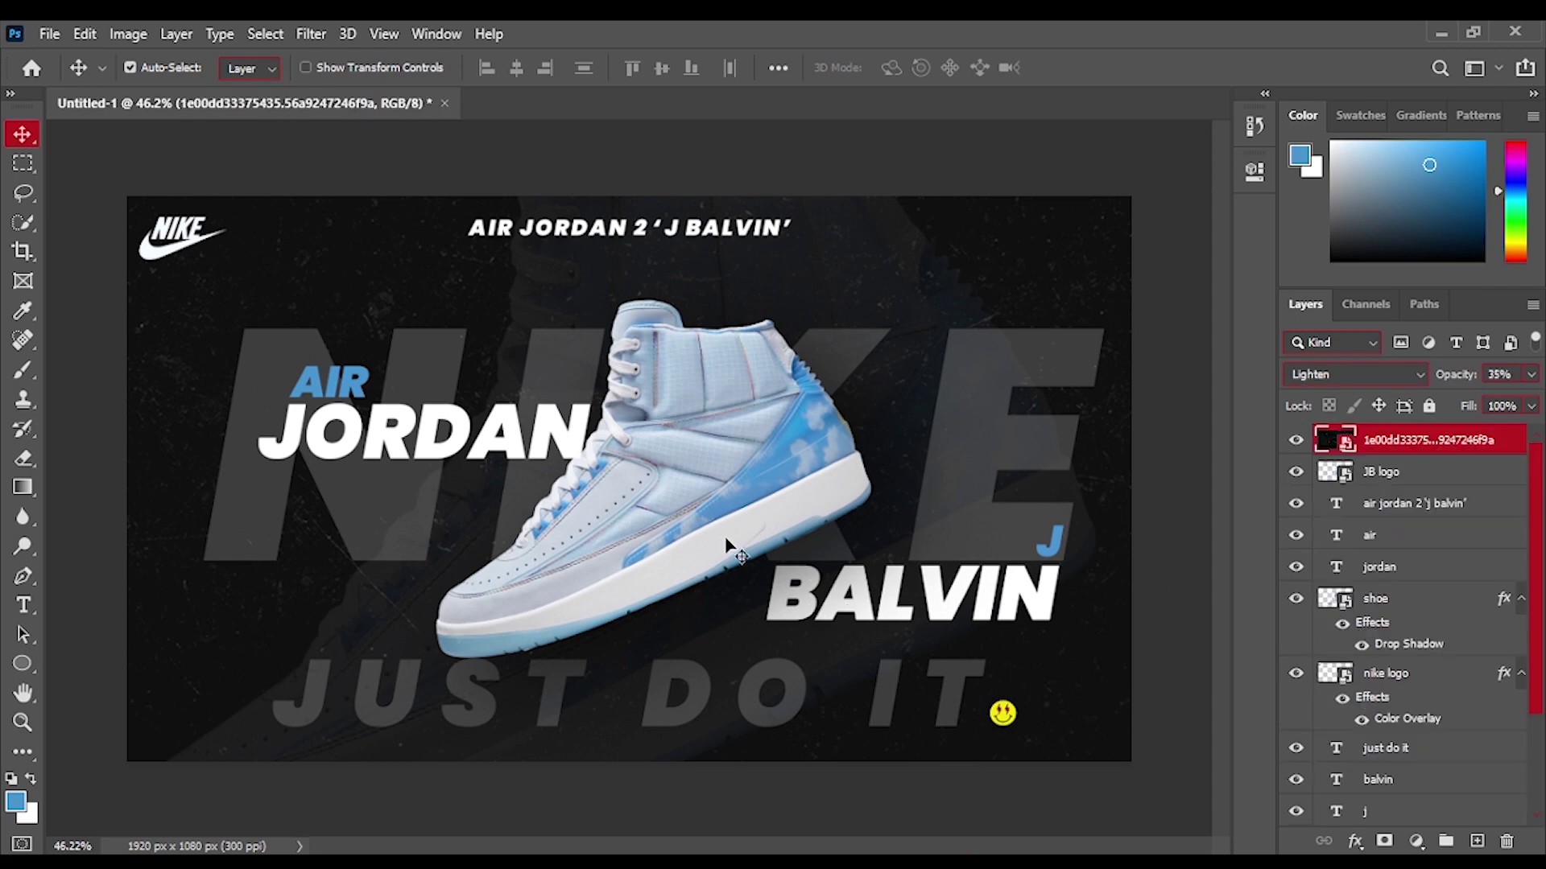
{"action": "left_click", "coordinate": [1428, 617]}
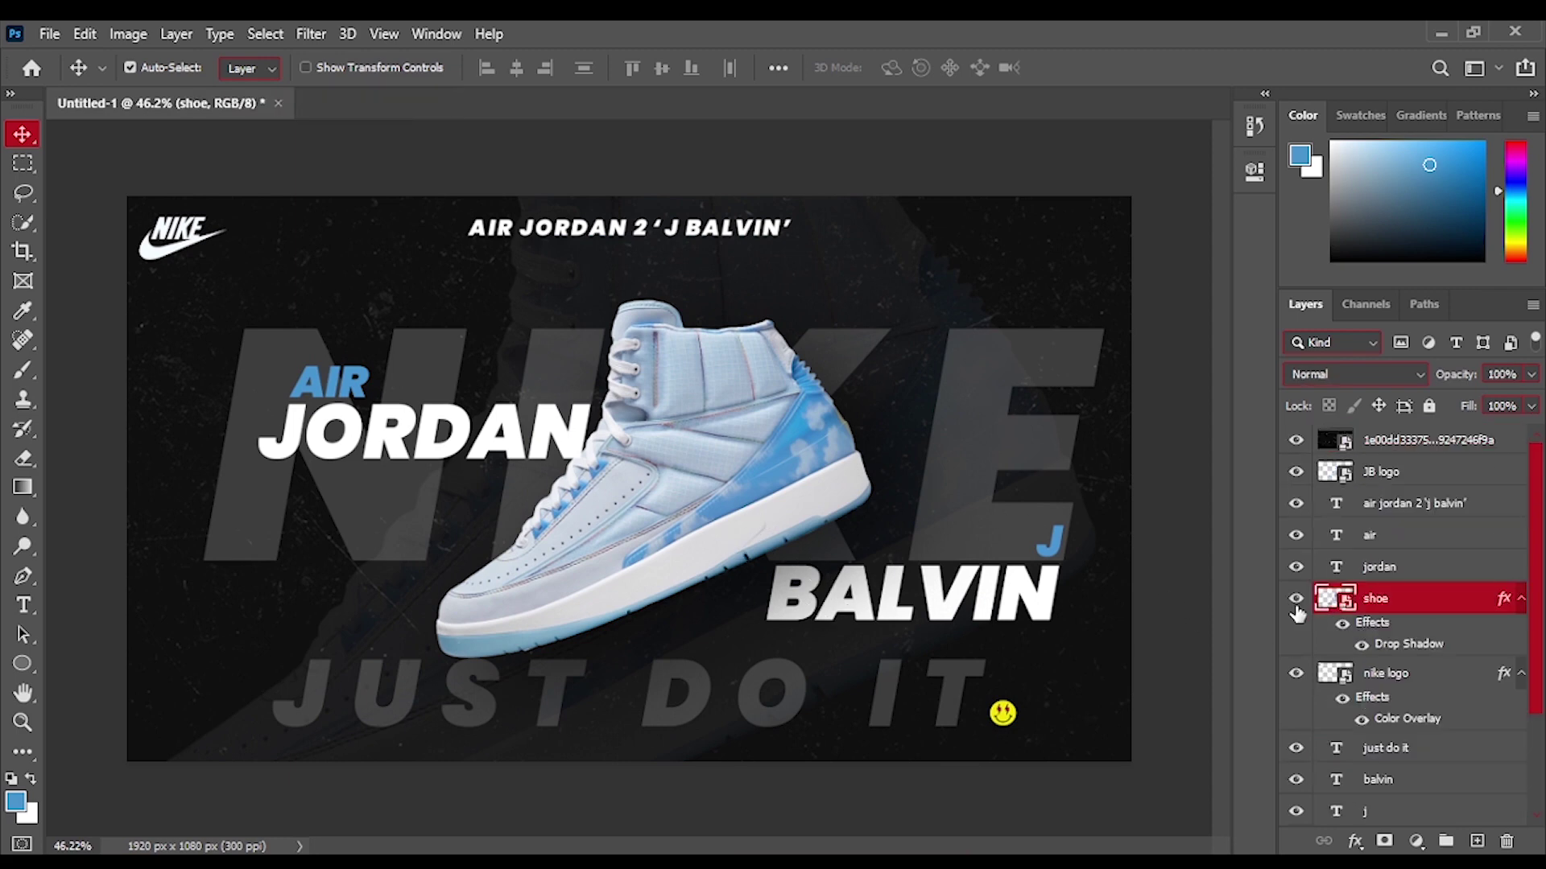
{"action": "double_click", "coordinate": [1407, 648]}
{"action": "left_click_drag", "start_coordinate": [540, 311], "coordinate": [238, 244]}
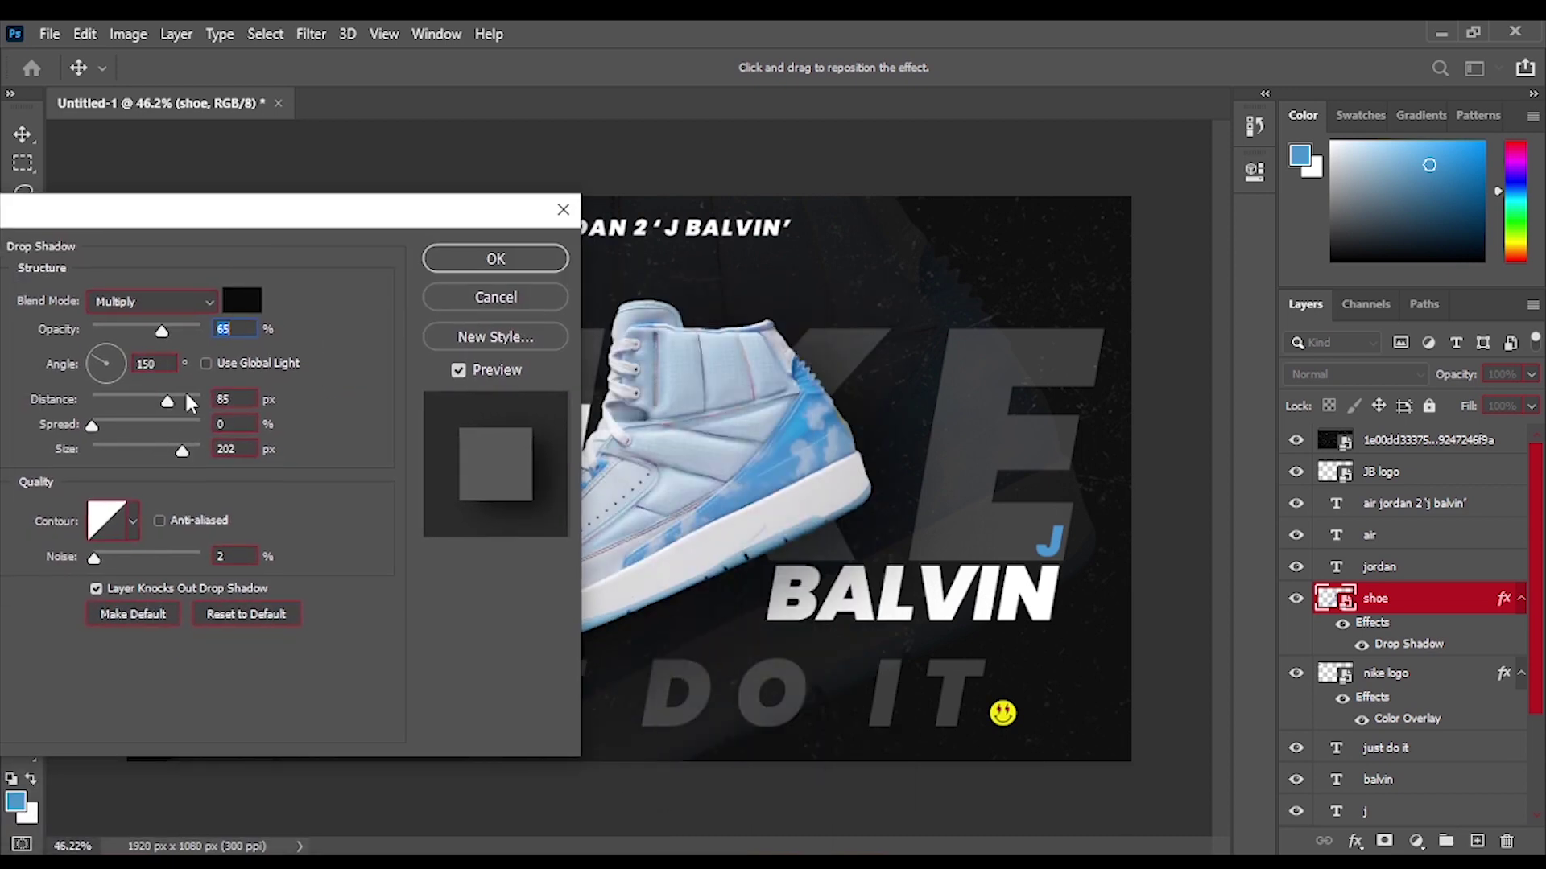
{"action": "left_click_drag", "start_coordinate": [169, 406], "coordinate": [186, 409]}
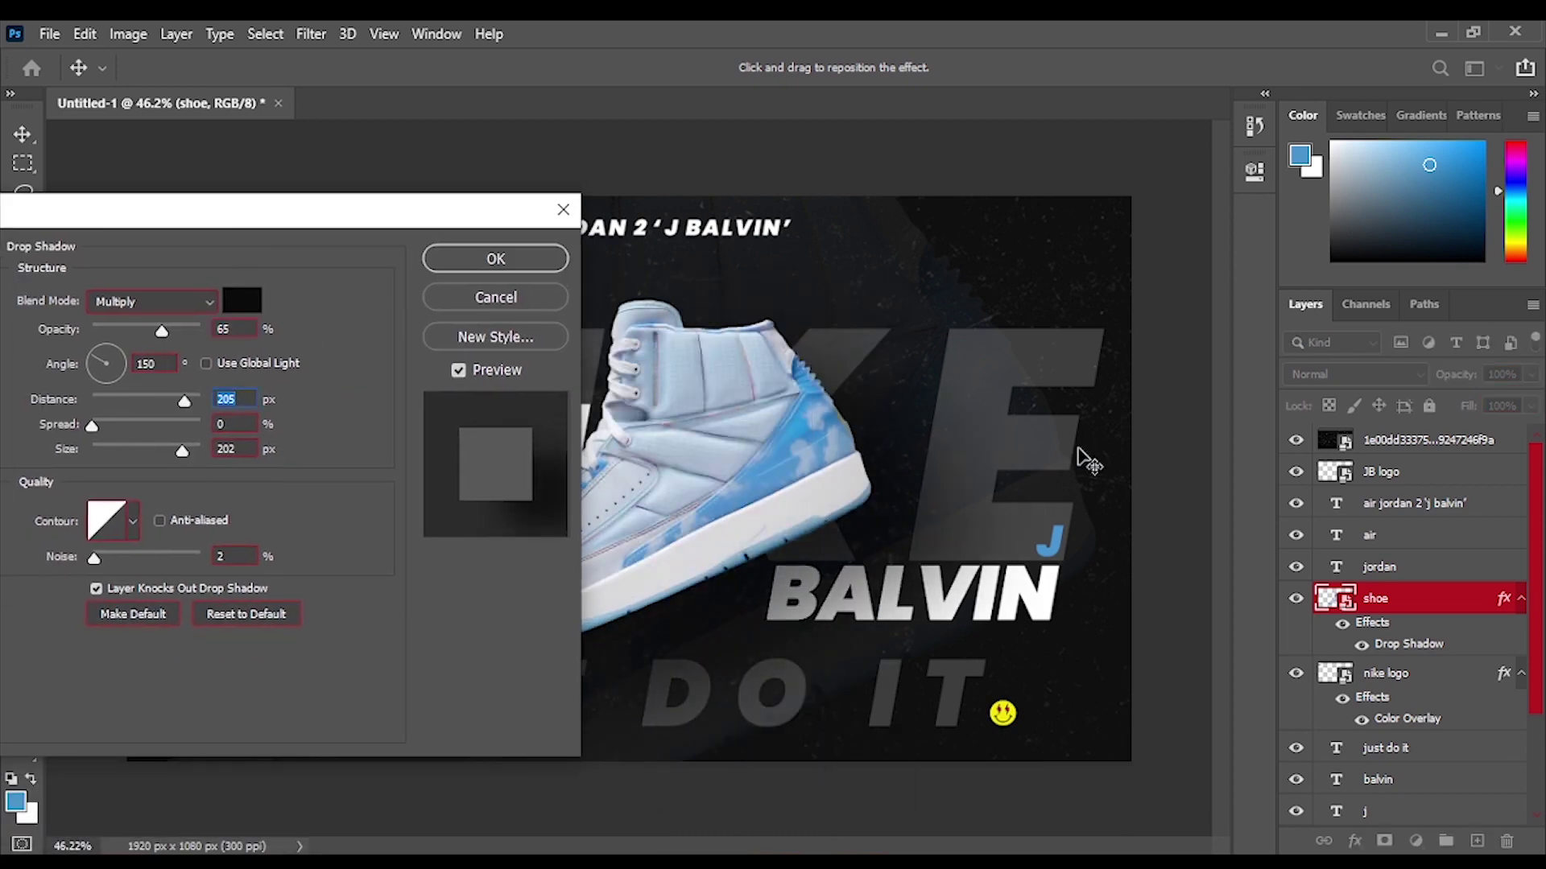
{"action": "left_click_drag", "start_coordinate": [920, 476], "coordinate": [899, 510]}
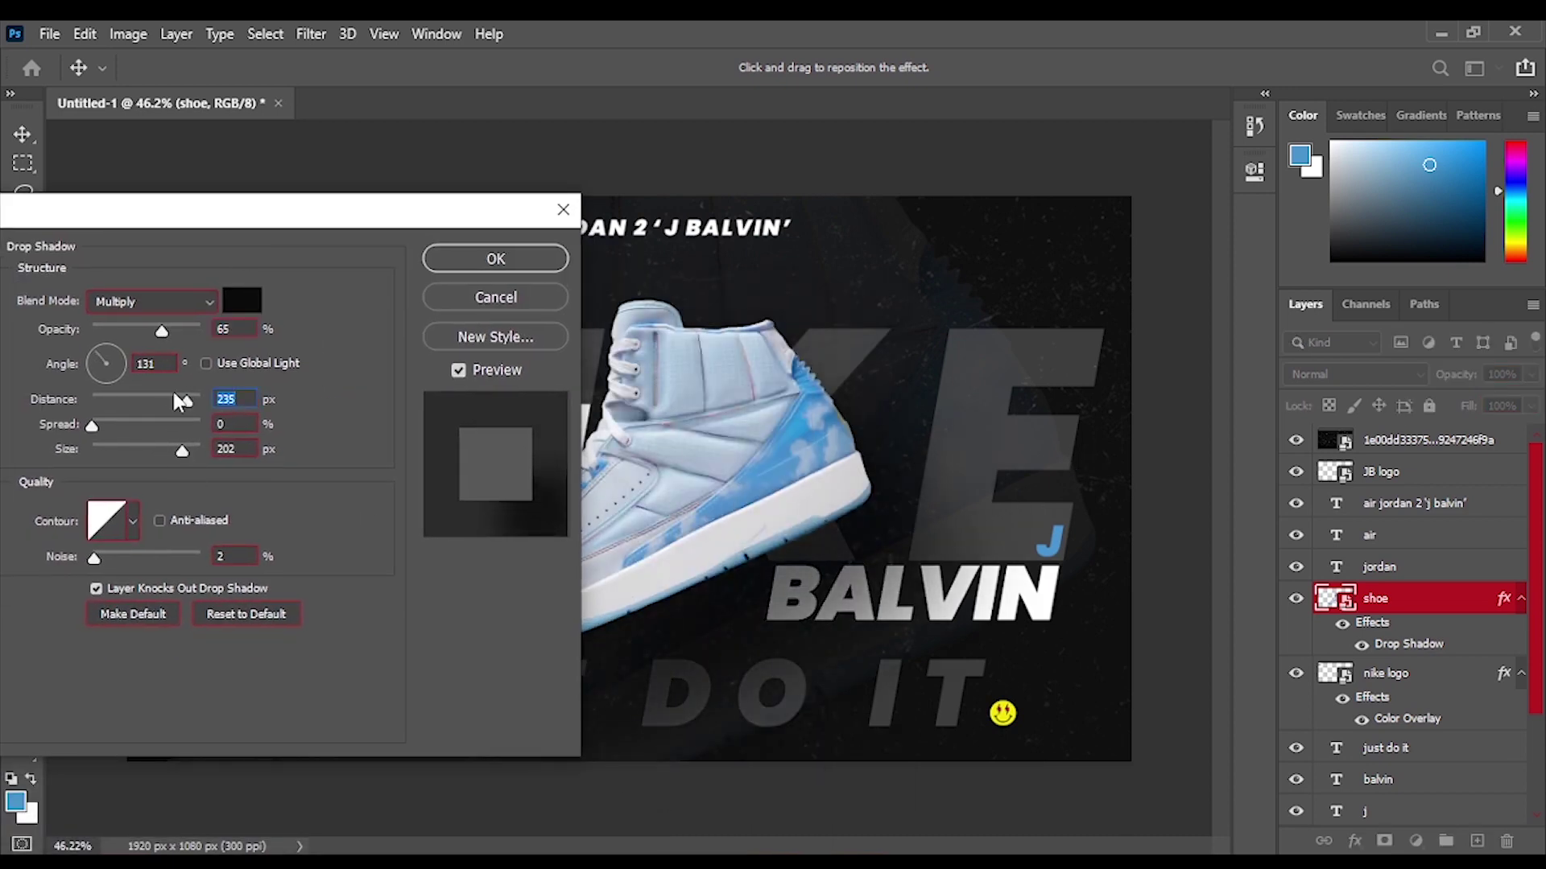
{"action": "left_click_drag", "start_coordinate": [160, 332], "coordinate": [176, 335]}
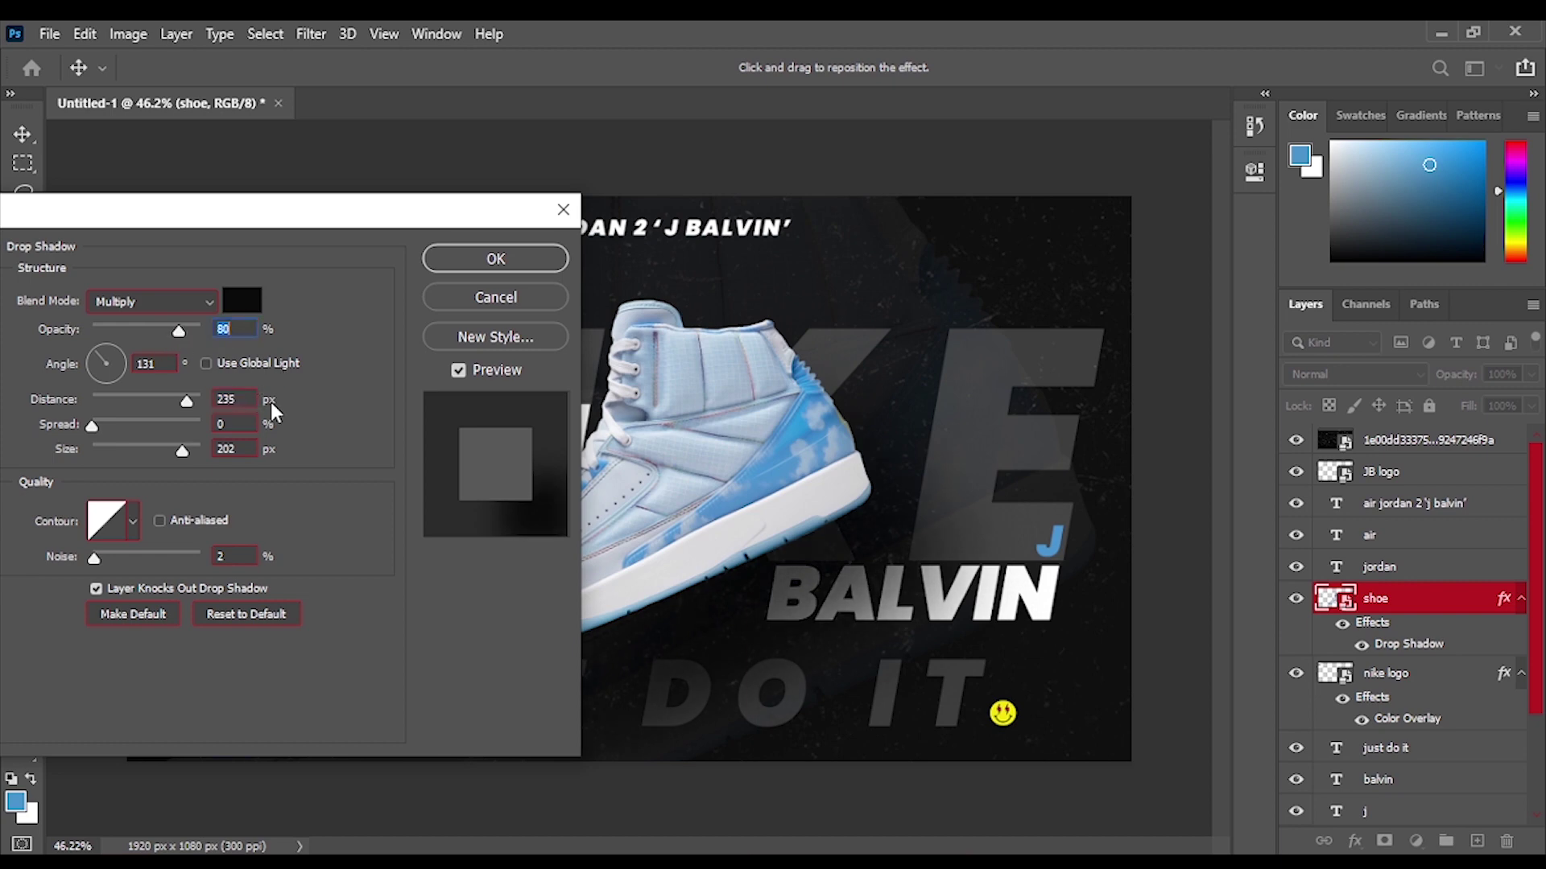
{"action": "left_click", "coordinate": [508, 259]}
Set the opacity of the faint background shoe copy layer to 10%.
{"action": "left_click", "coordinate": [925, 342]}
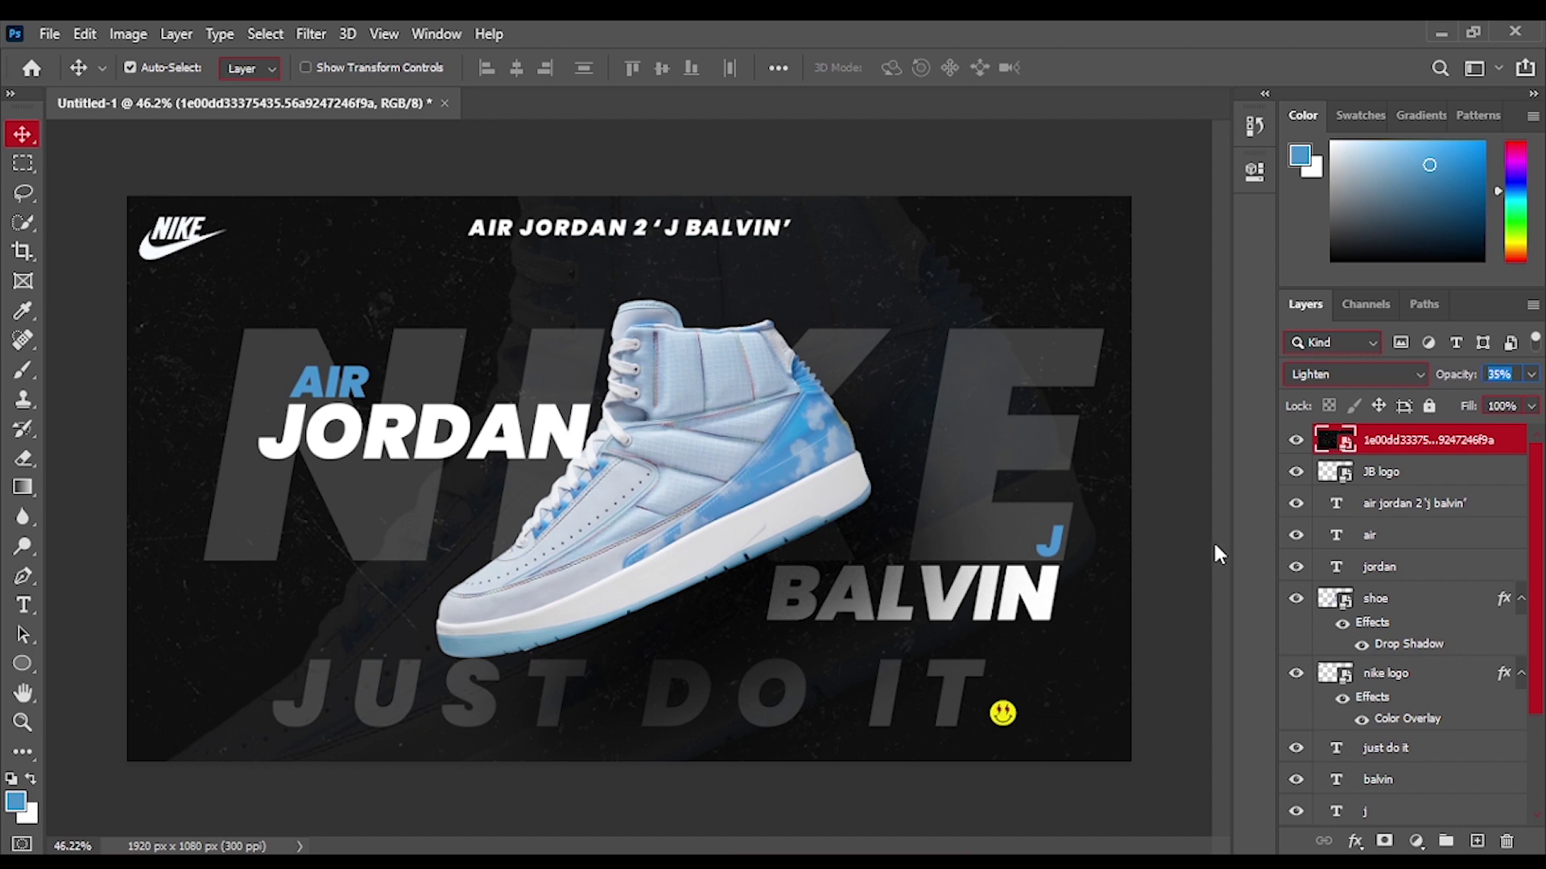
{"action": "left_click", "coordinate": [1384, 601]}
{"action": "scroll", "coordinate": [1397, 614], "scroll_direction": "down", "scroll_amount": 3}
{"action": "left_click", "coordinate": [1421, 739]}
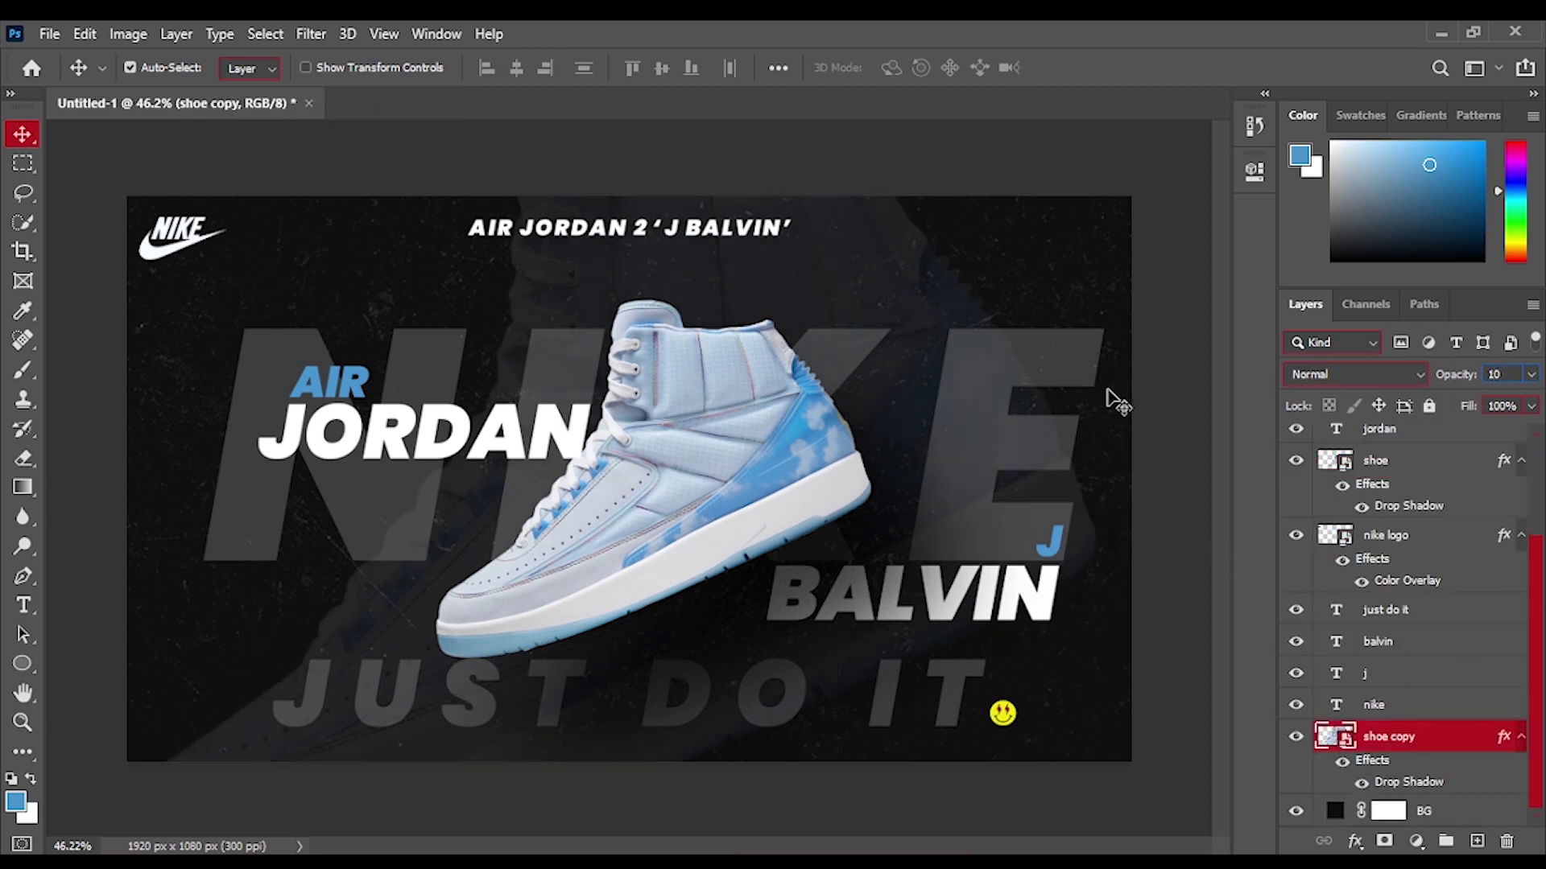
{"action": "left_click", "coordinate": [1065, 354]}
Set the opacity of the nike and just do it text layers to 15% each.
{"action": "scroll", "coordinate": [1412, 537], "scroll_direction": "down", "scroll_amount": 4}
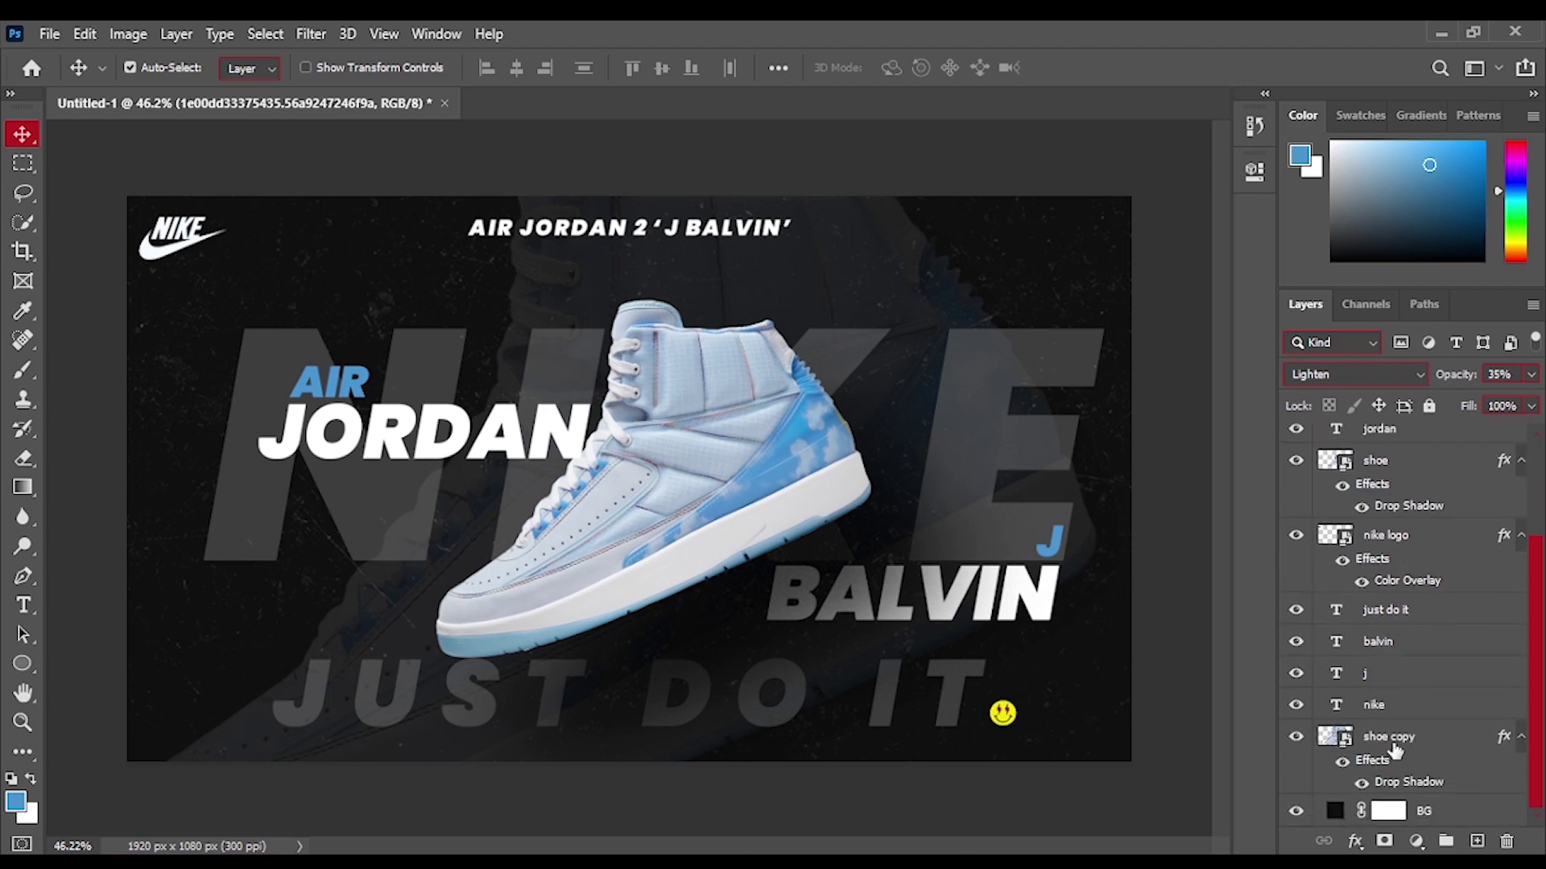
{"action": "left_click", "coordinate": [1376, 705]}
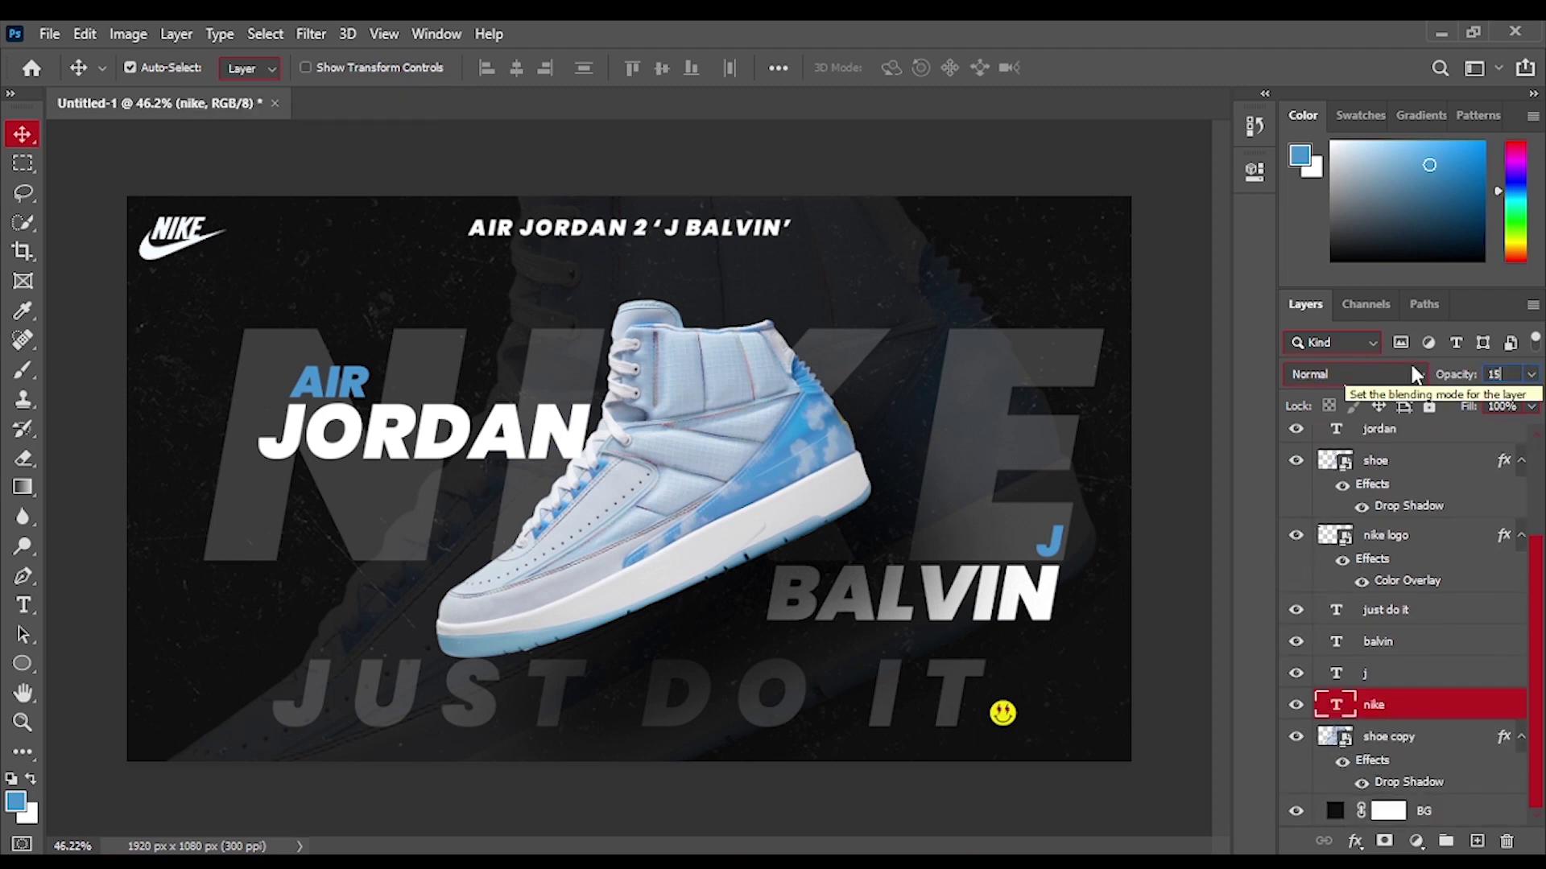
{"action": "key", "text": "1"}
{"action": "key", "text": "5"}
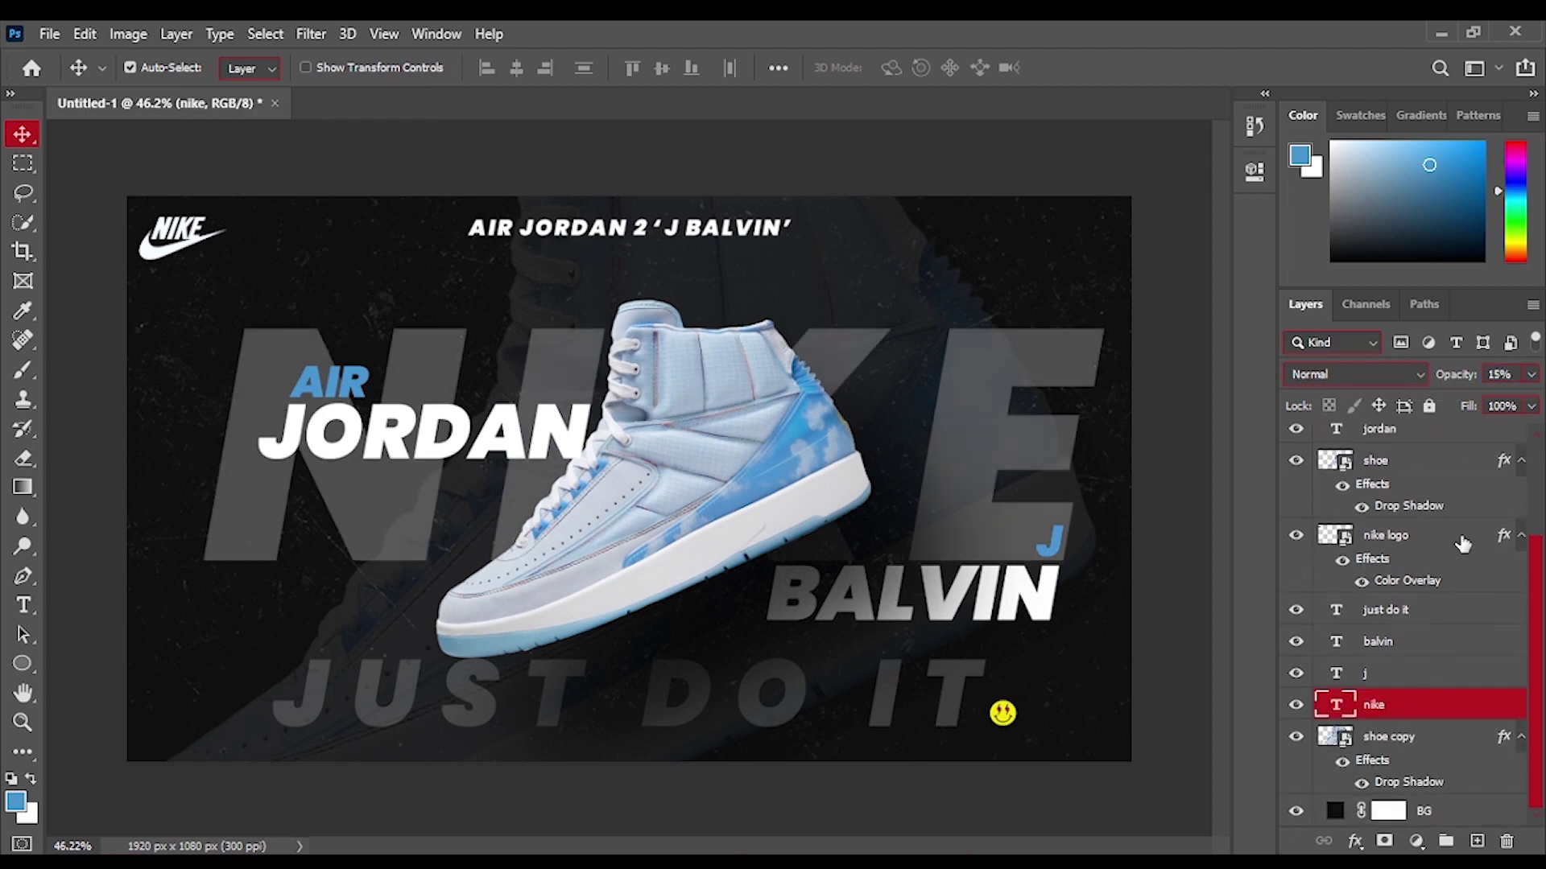
{"action": "left_click", "coordinate": [1441, 610]}
{"action": "key", "text": "1"}
{"action": "key", "text": "5"}
{"action": "left_click", "coordinate": [1164, 555]}
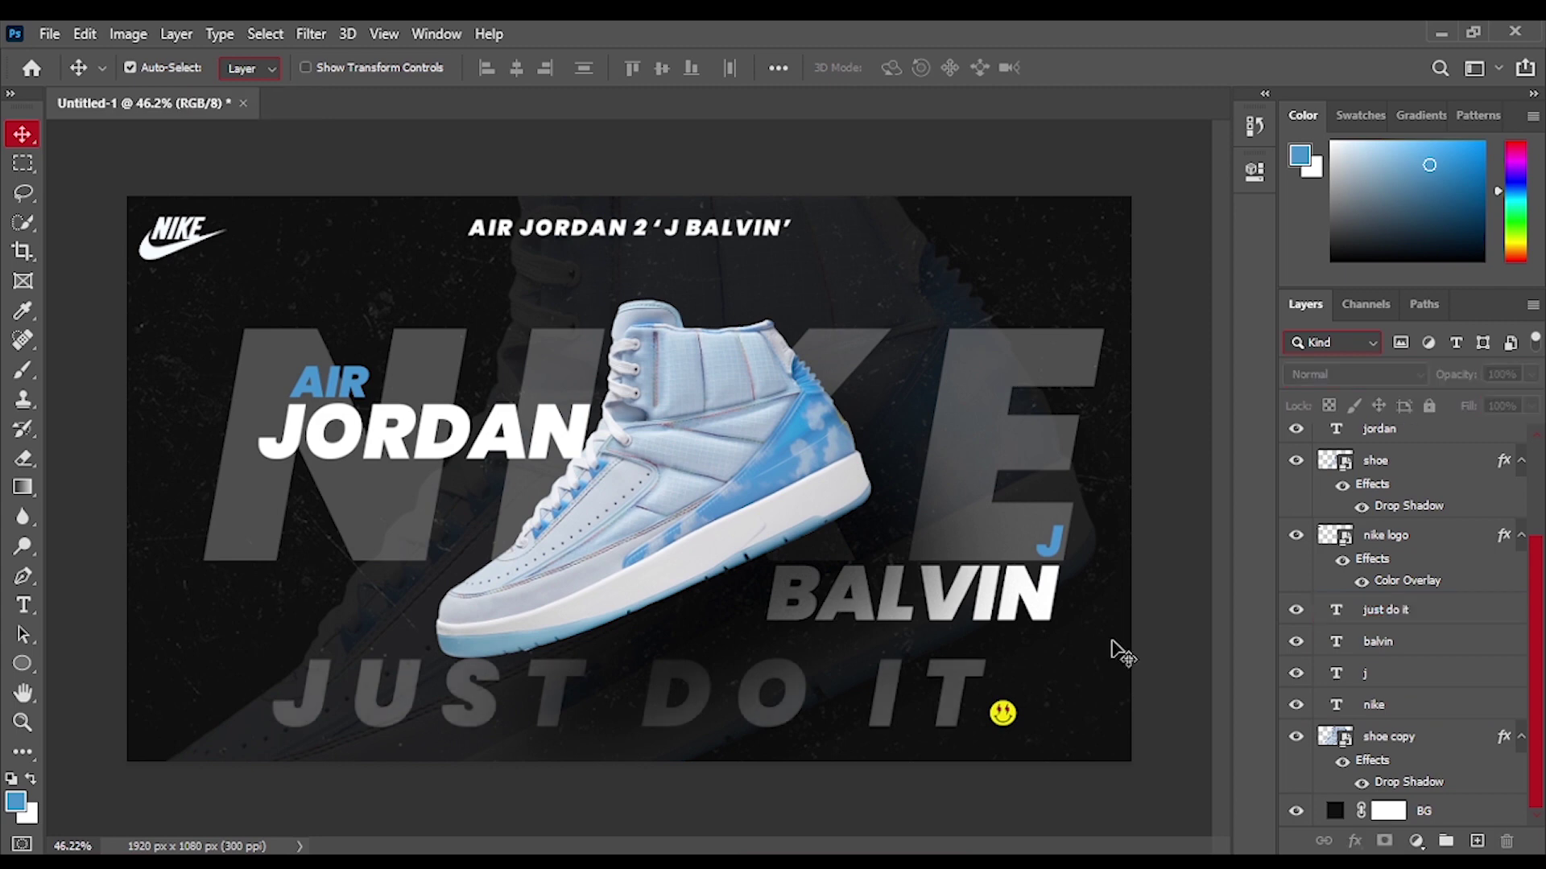
Compare the jordan and balvin text properties and set the JORDAN text's tracking to 5.
{"action": "left_click", "coordinate": [550, 430]}
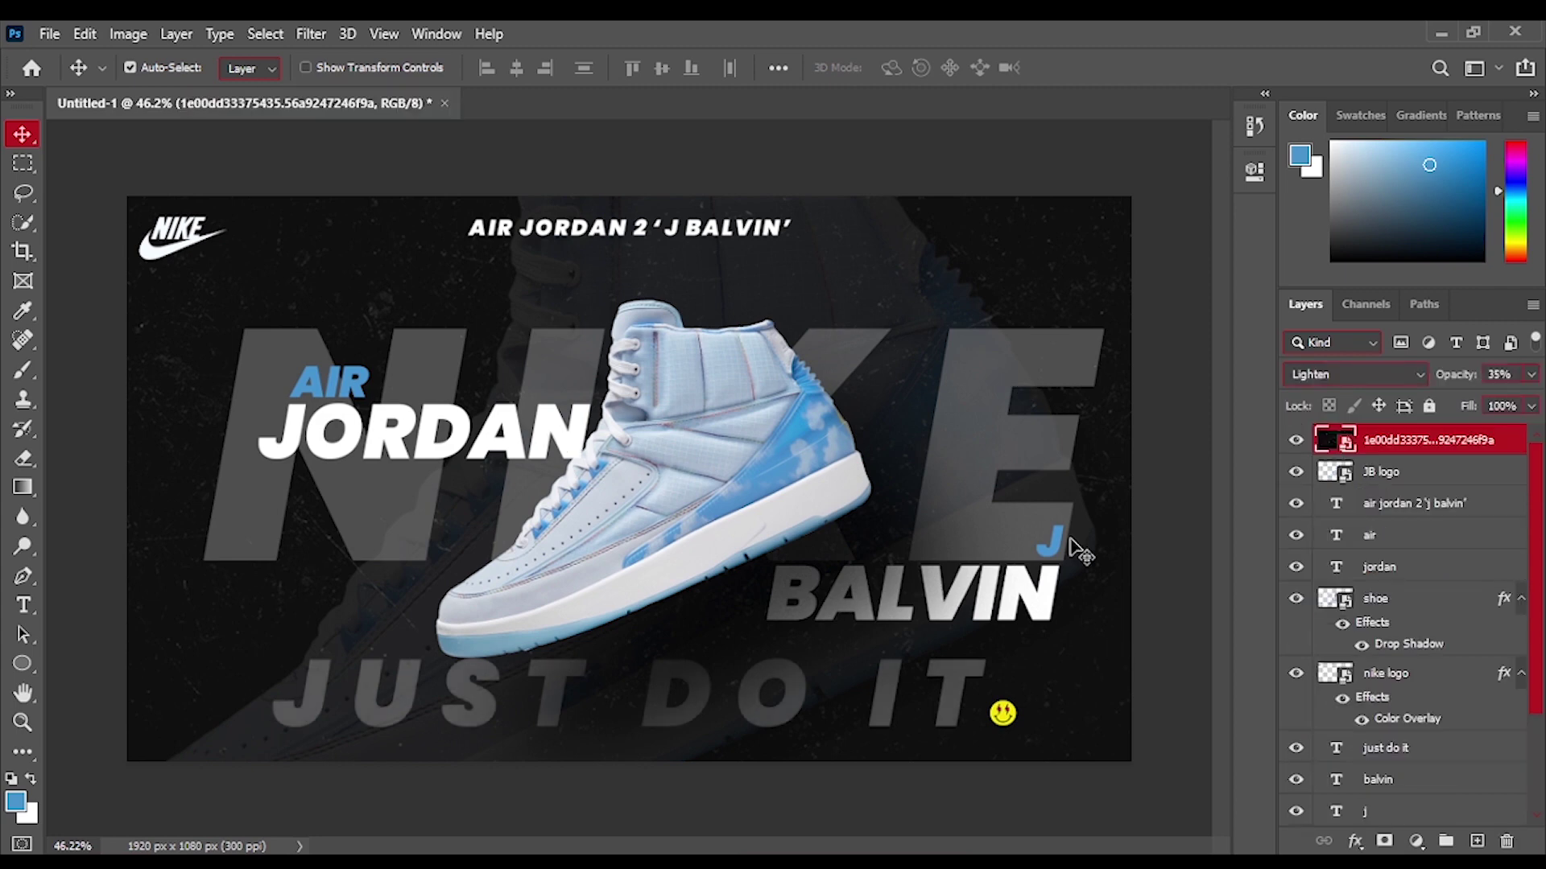
{"action": "left_click", "coordinate": [1254, 175]}
{"action": "scroll", "coordinate": [1451, 520], "scroll_direction": "down", "scroll_amount": 2}
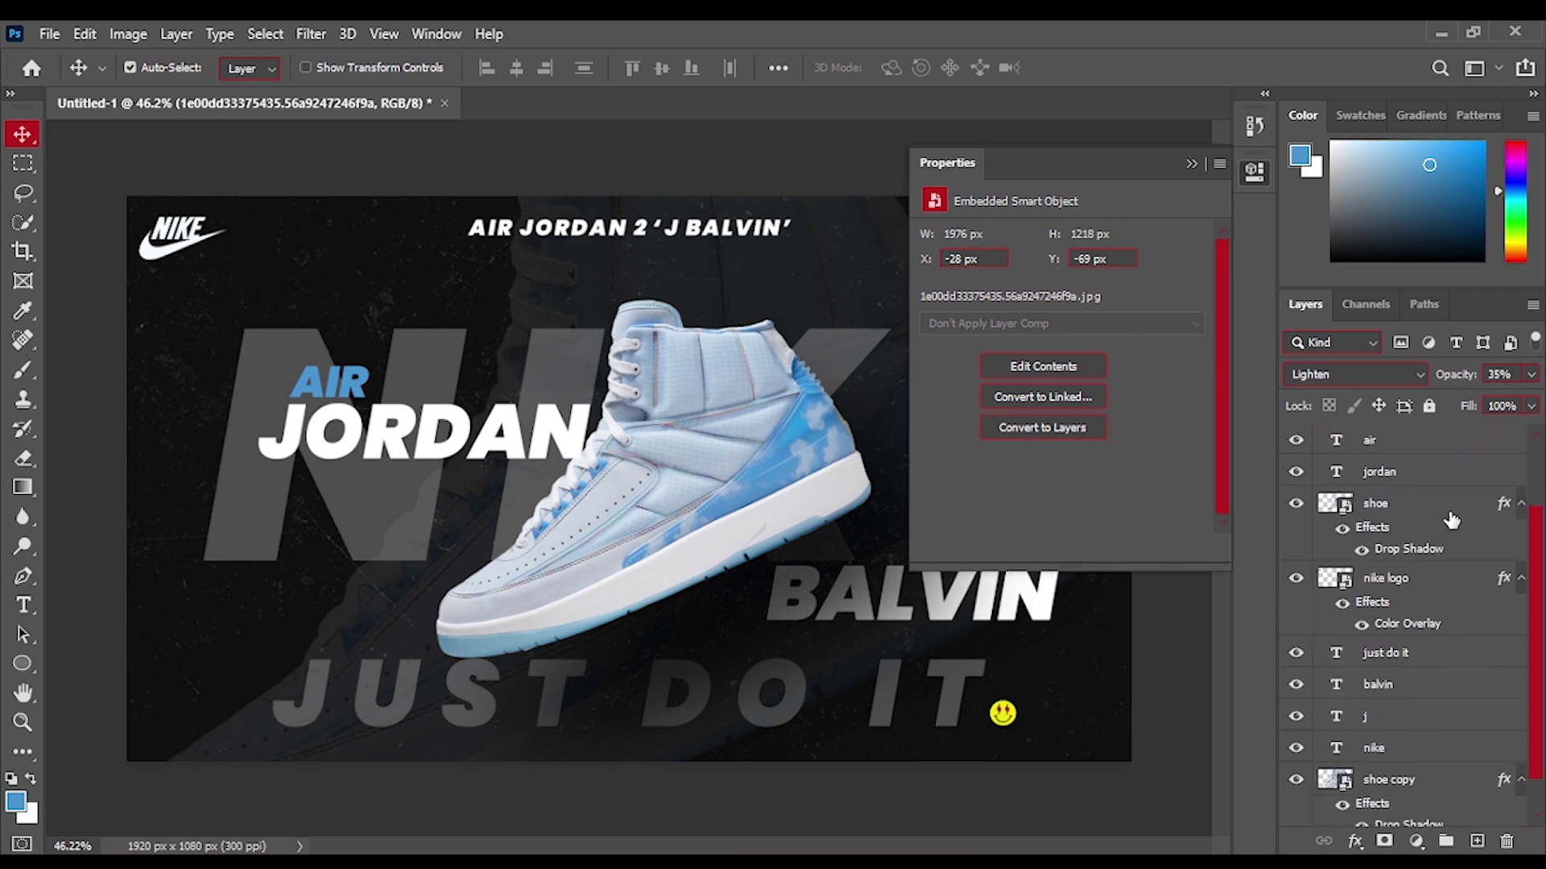
{"action": "scroll", "coordinate": [1399, 683], "scroll_direction": "up", "scroll_amount": 2}
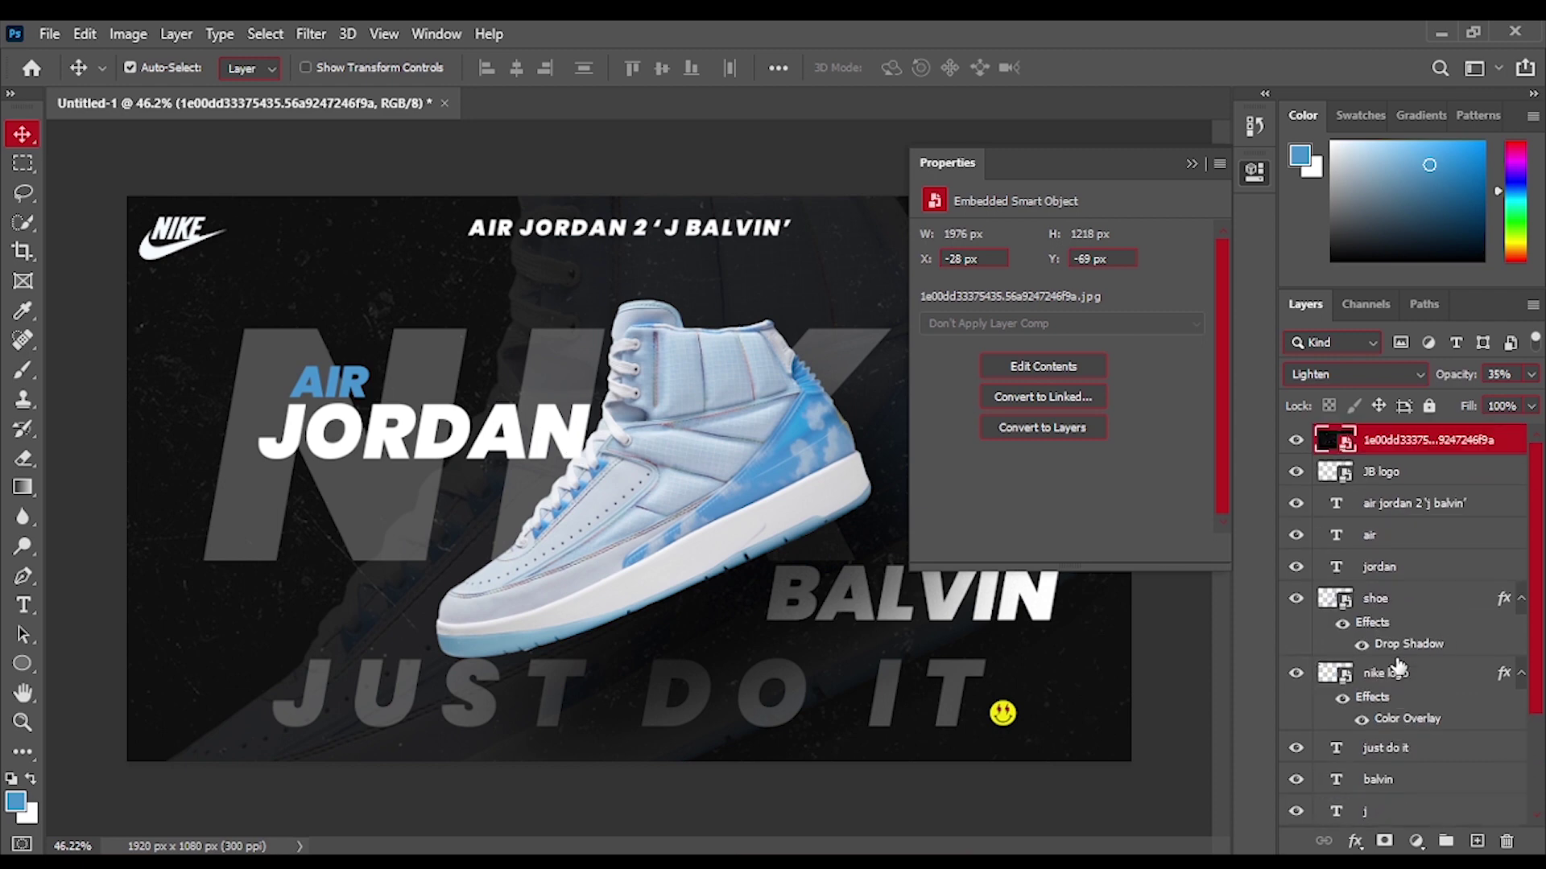
{"action": "left_click", "coordinate": [1411, 573]}
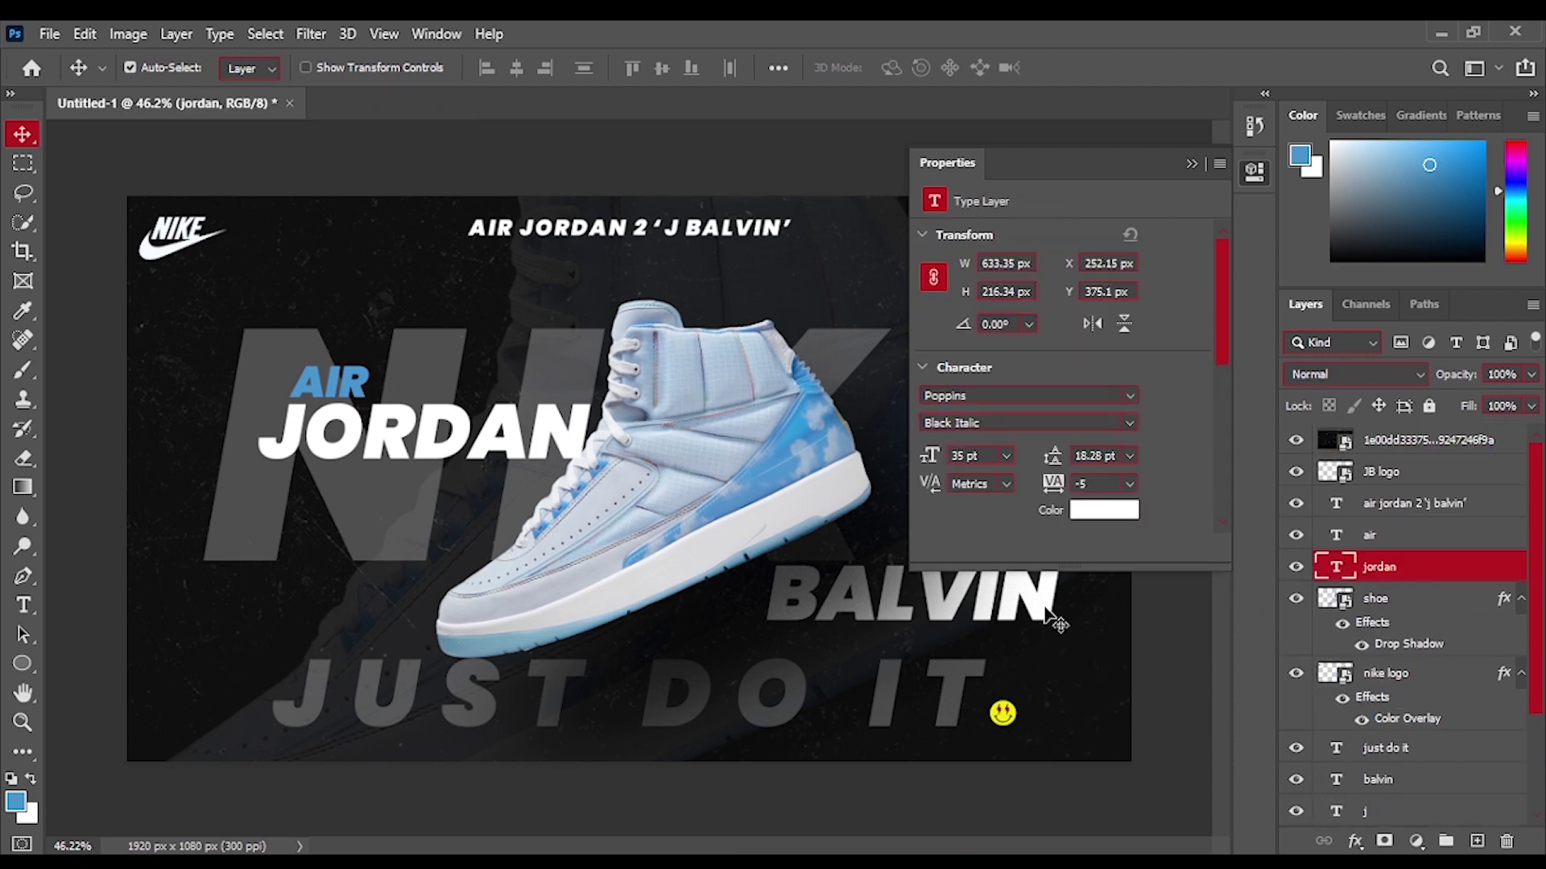
{"action": "left_click", "coordinate": [1392, 787]}
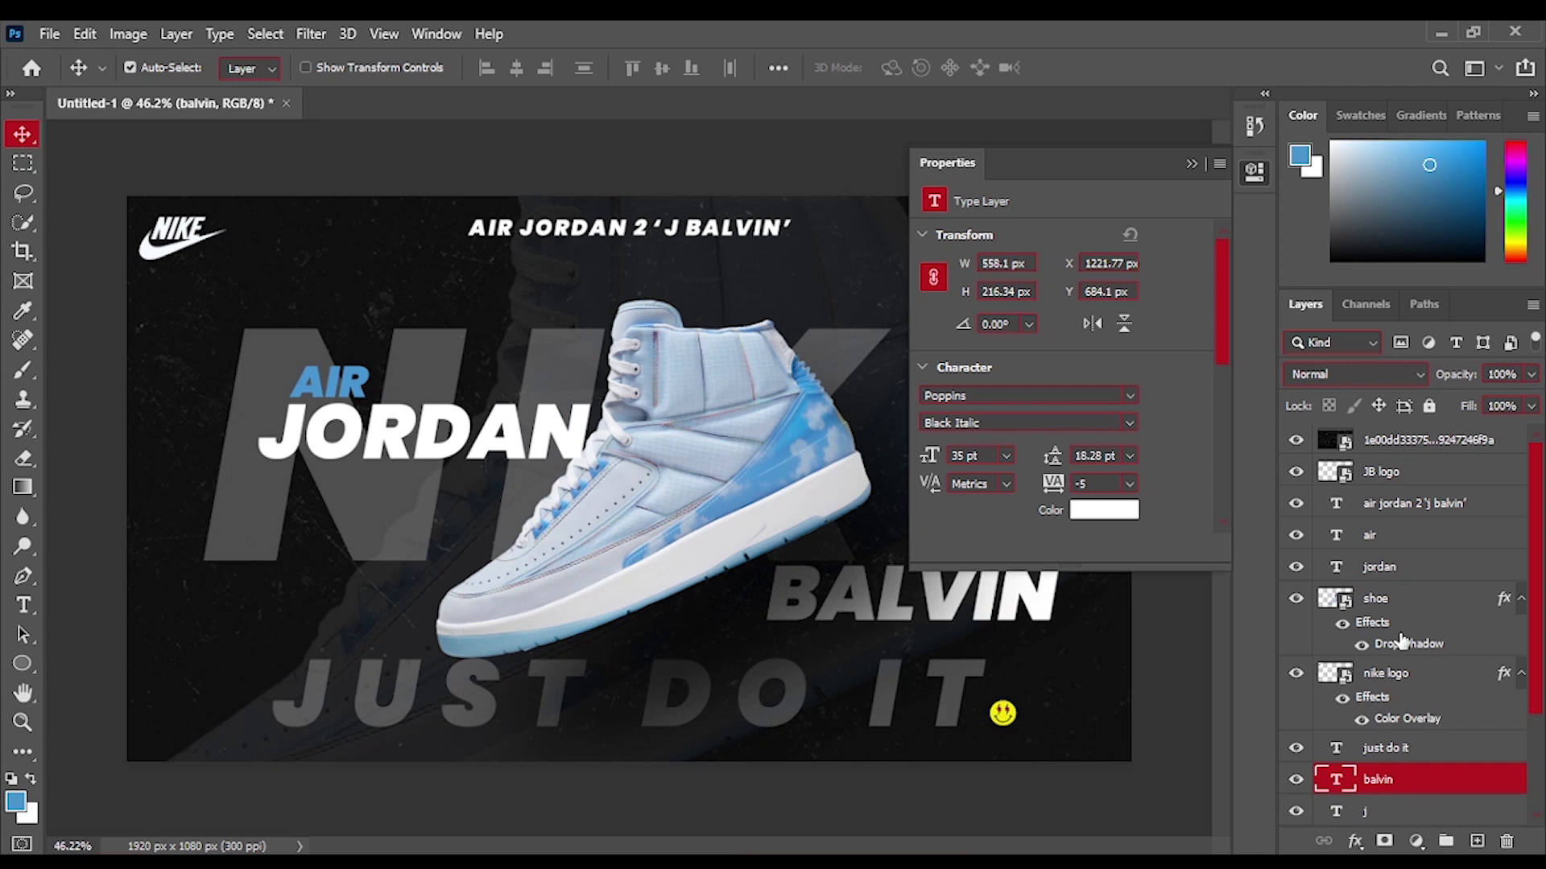
{"action": "left_click", "coordinate": [1399, 574]}
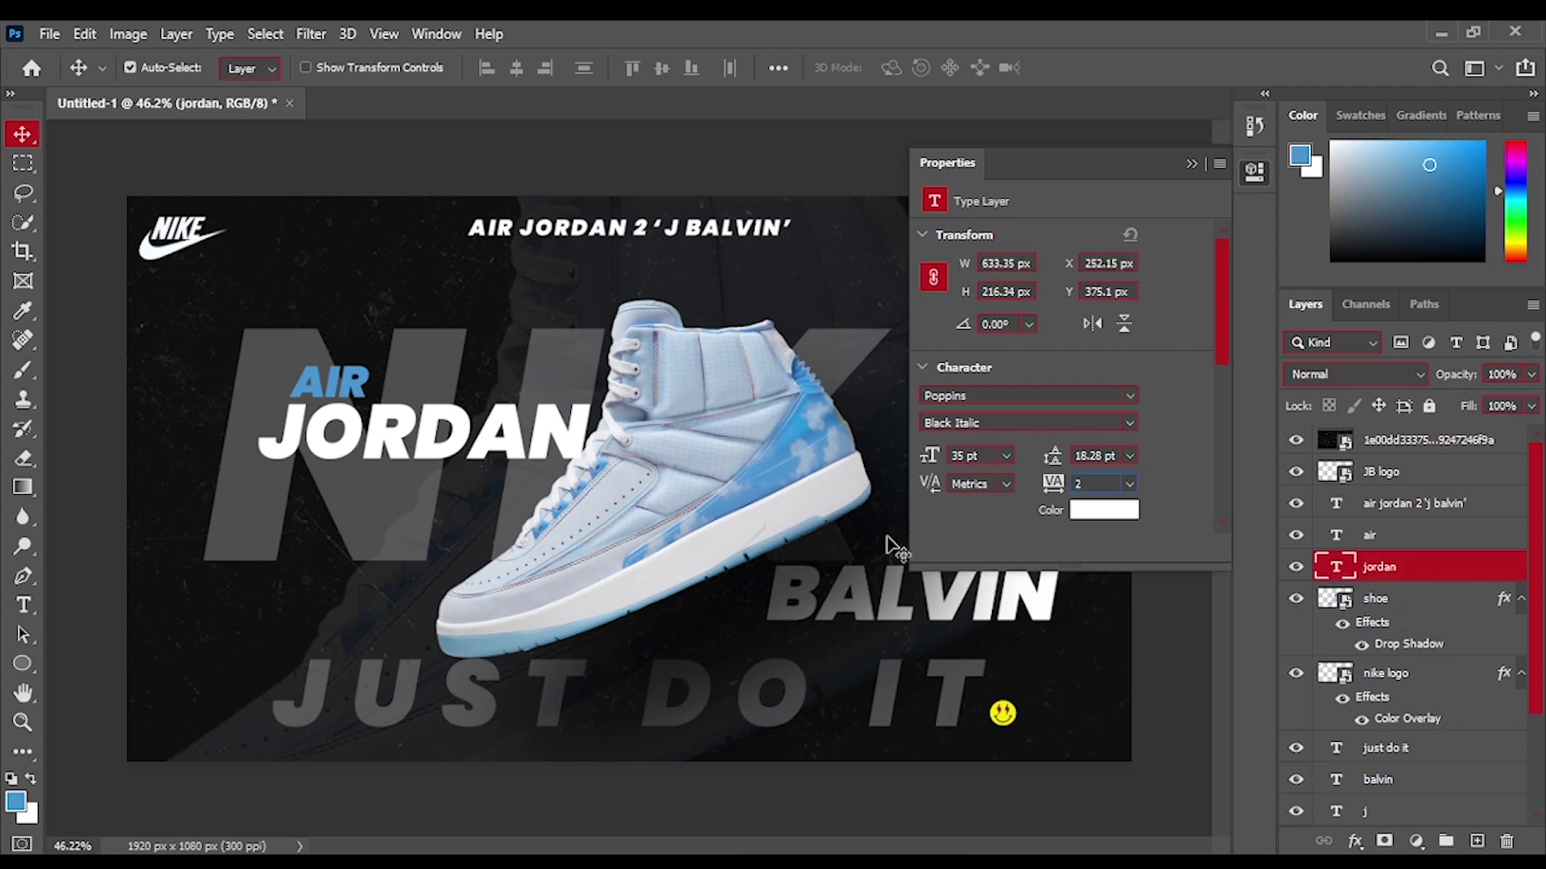
{"action": "key", "text": "Return"}
{"action": "left_click", "coordinate": [1191, 162]}
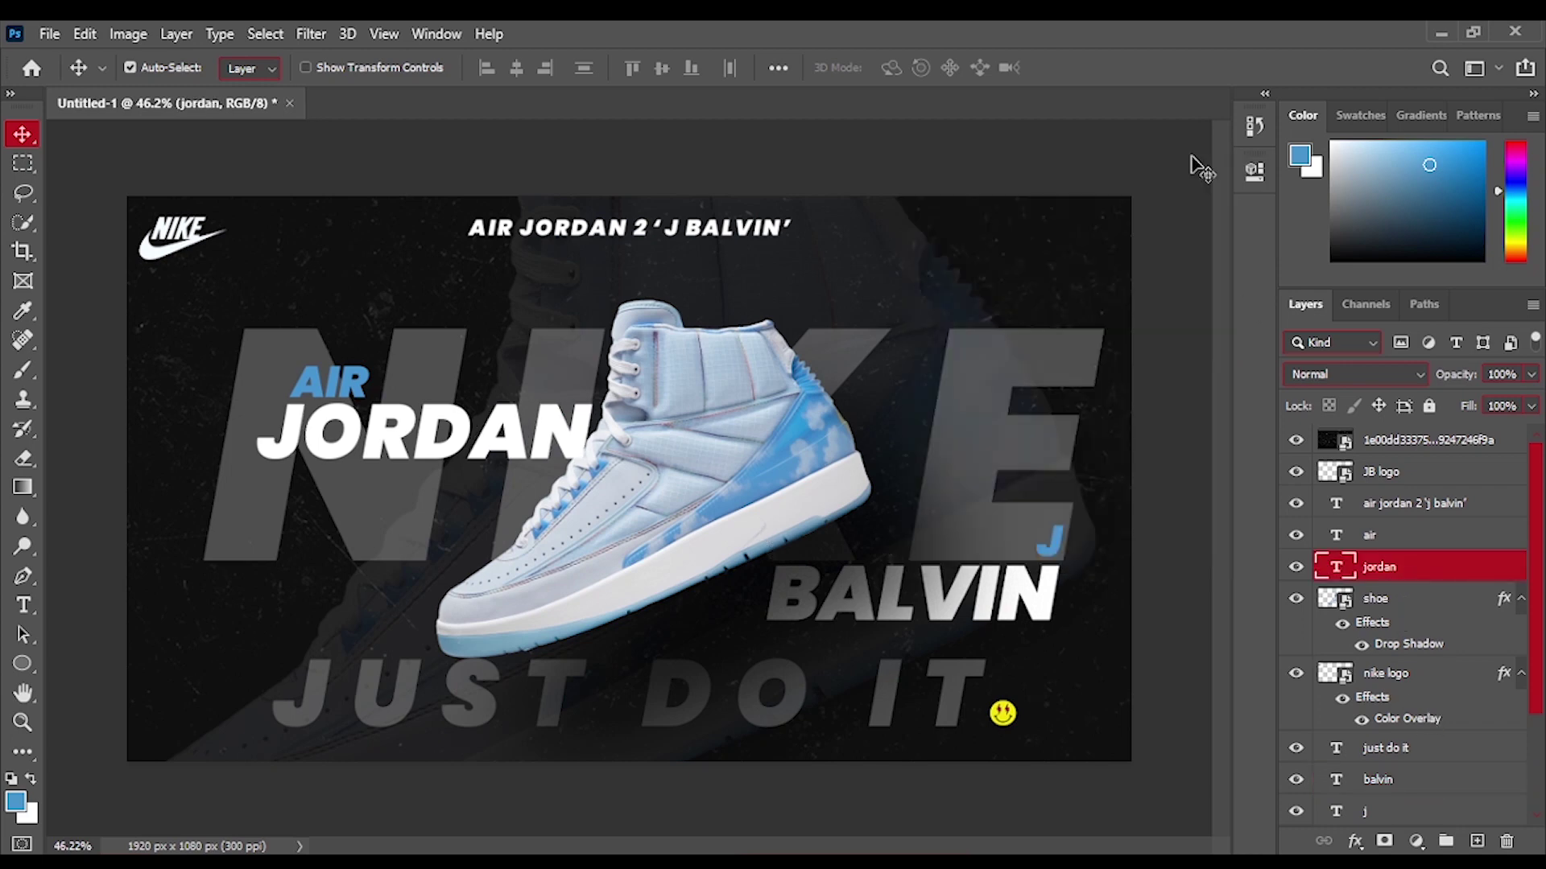
Hide the scratched texture layer and move the JORDAN text up by about 123 px.
{"action": "left_click", "coordinate": [522, 446]}
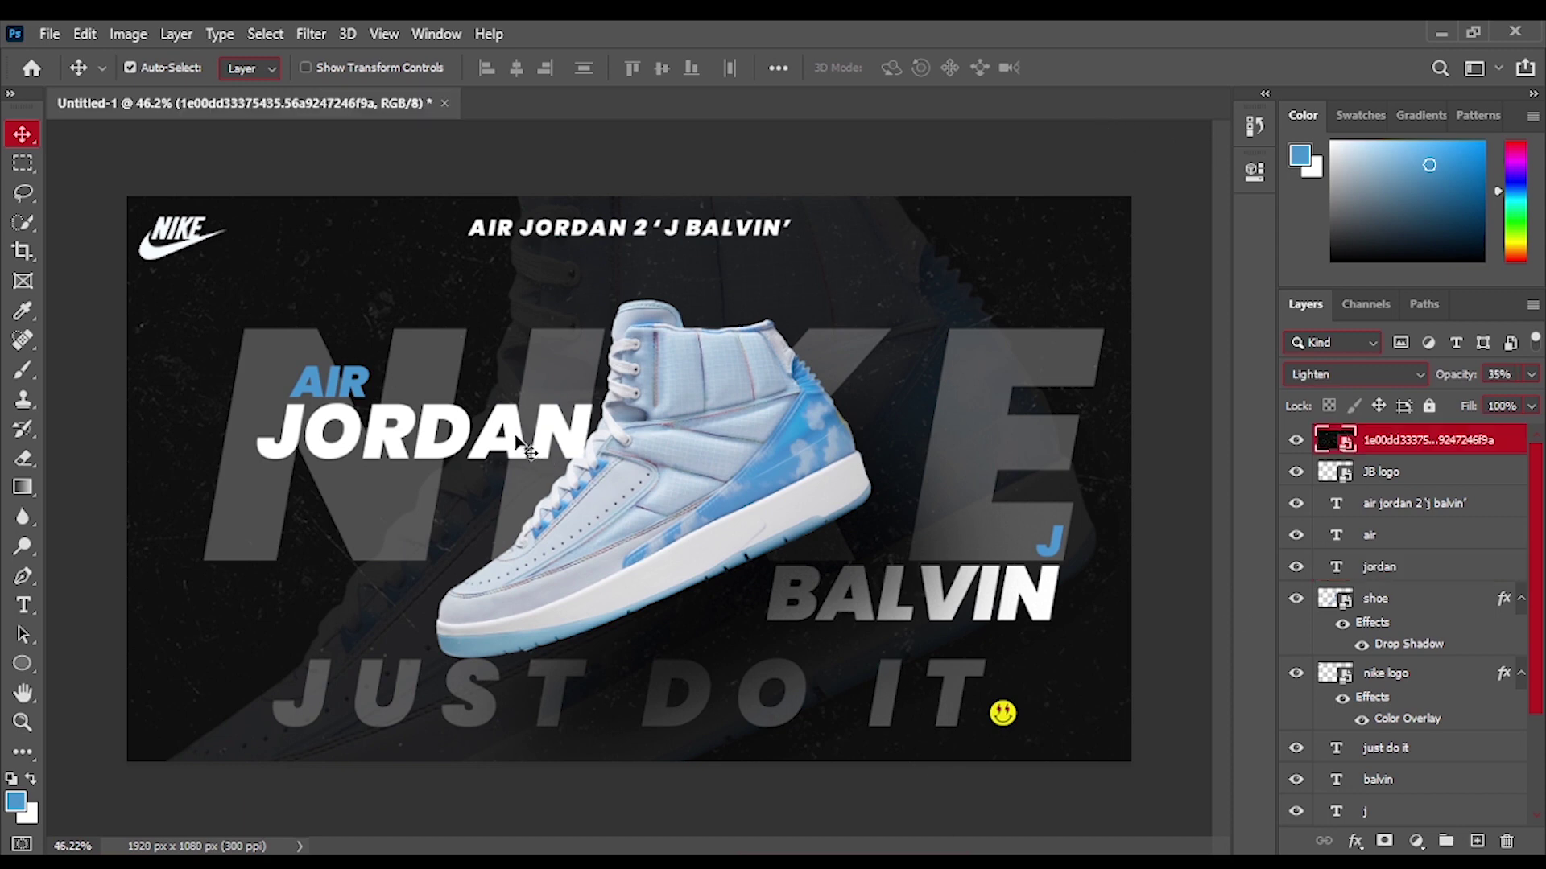
{"action": "left_click", "coordinate": [1295, 440]}
{"action": "left_click_drag", "start_coordinate": [575, 443], "coordinate": [575, 377]}
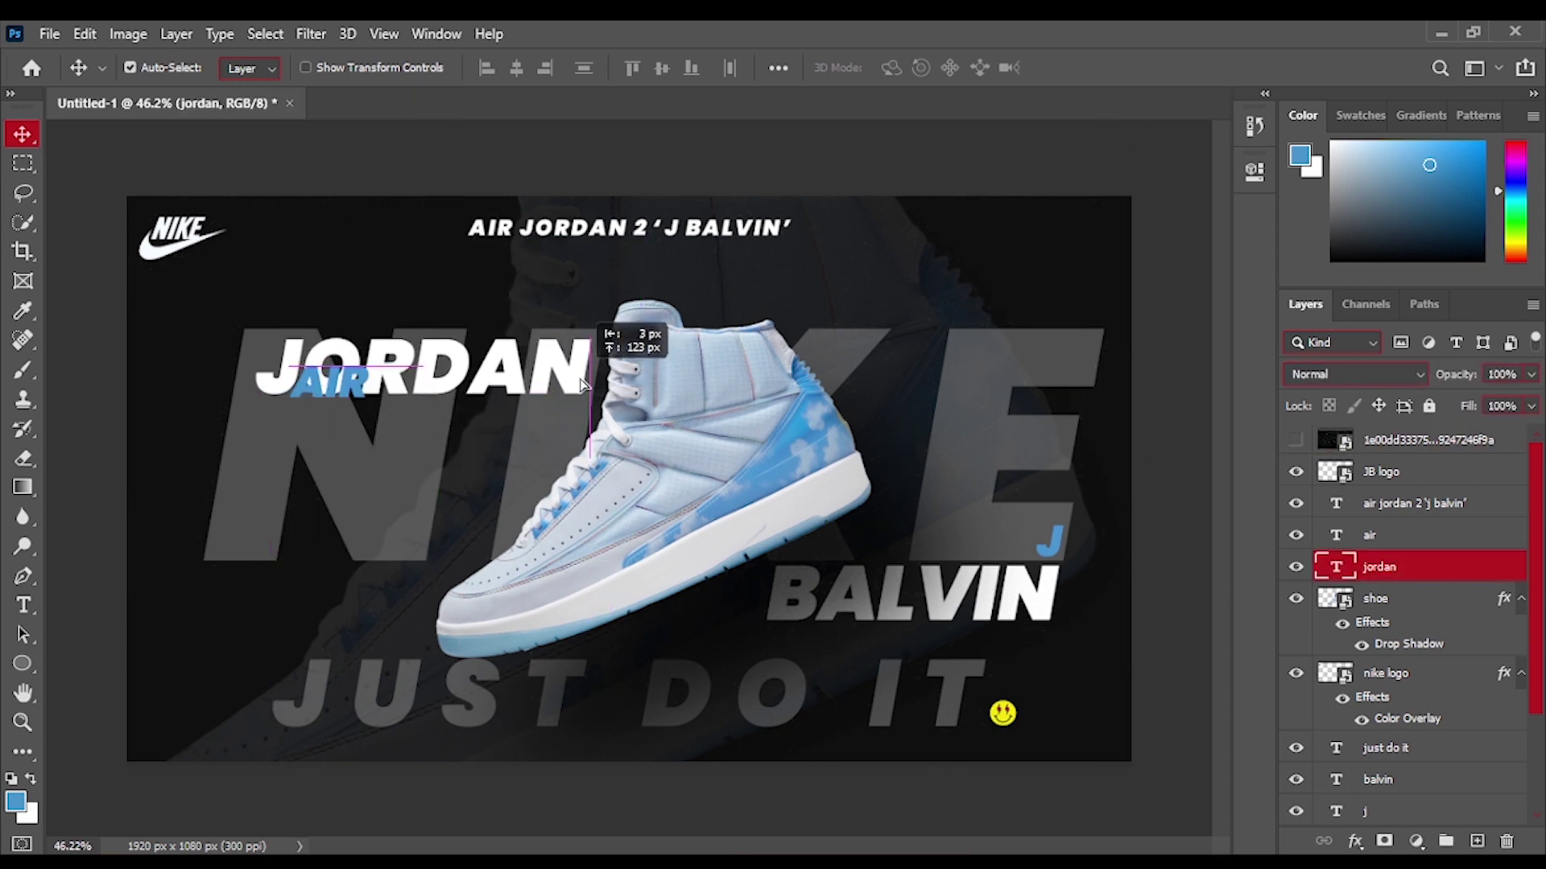
{"action": "left_click", "coordinate": [362, 386]}
{"action": "left_click", "coordinate": [561, 372]}
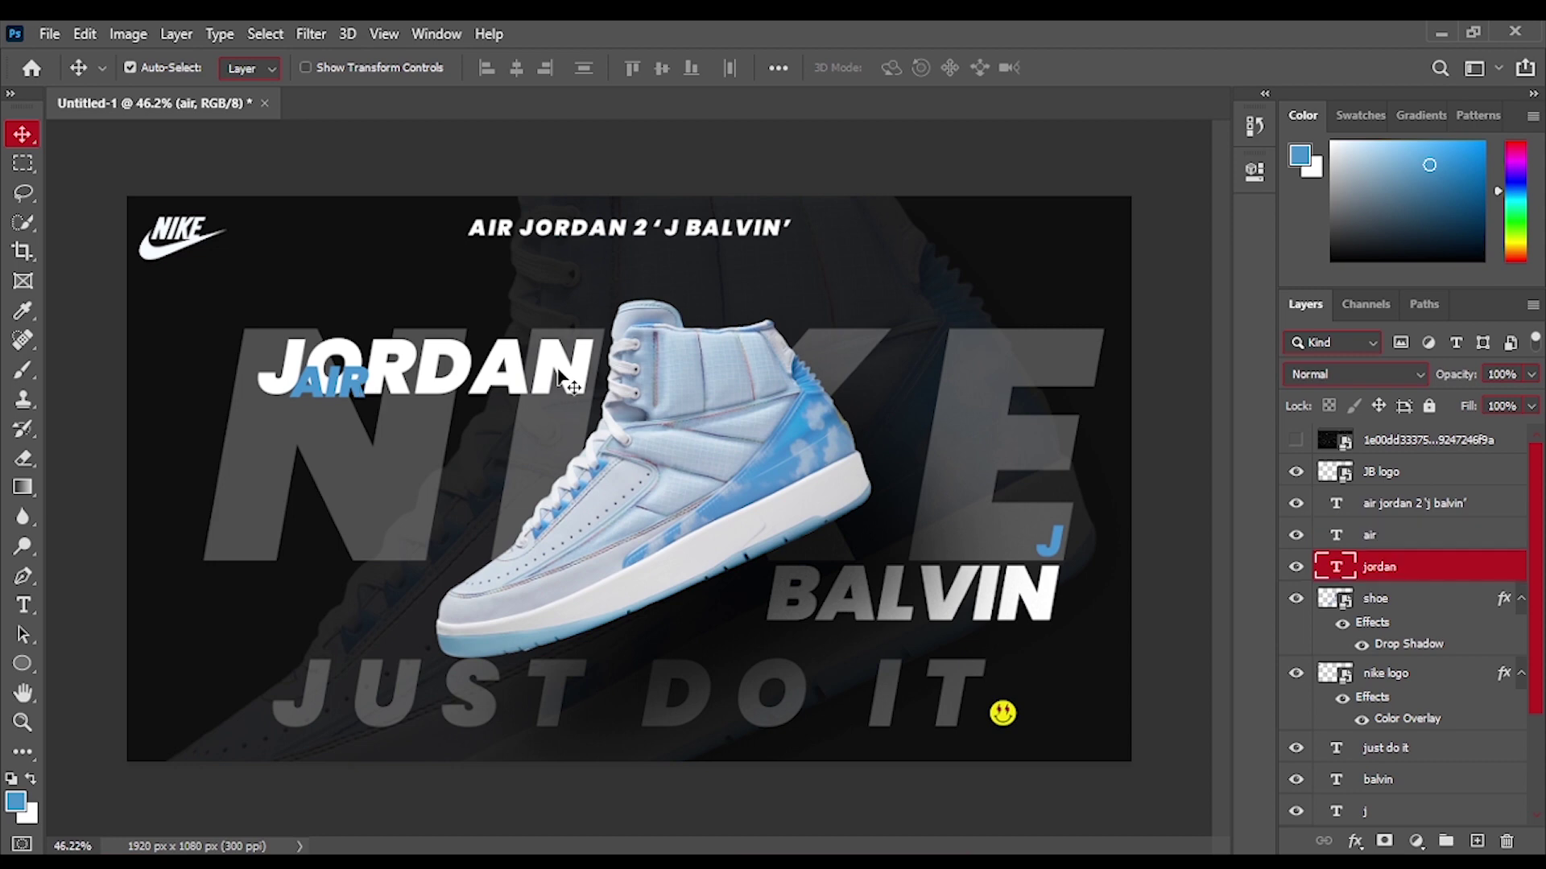
Fine-tune the JORDAN text's tracking and position, and place the AIR text above its first letters at about X 230, Y 164 px.
{"action": "left_click", "coordinate": [1255, 172]}
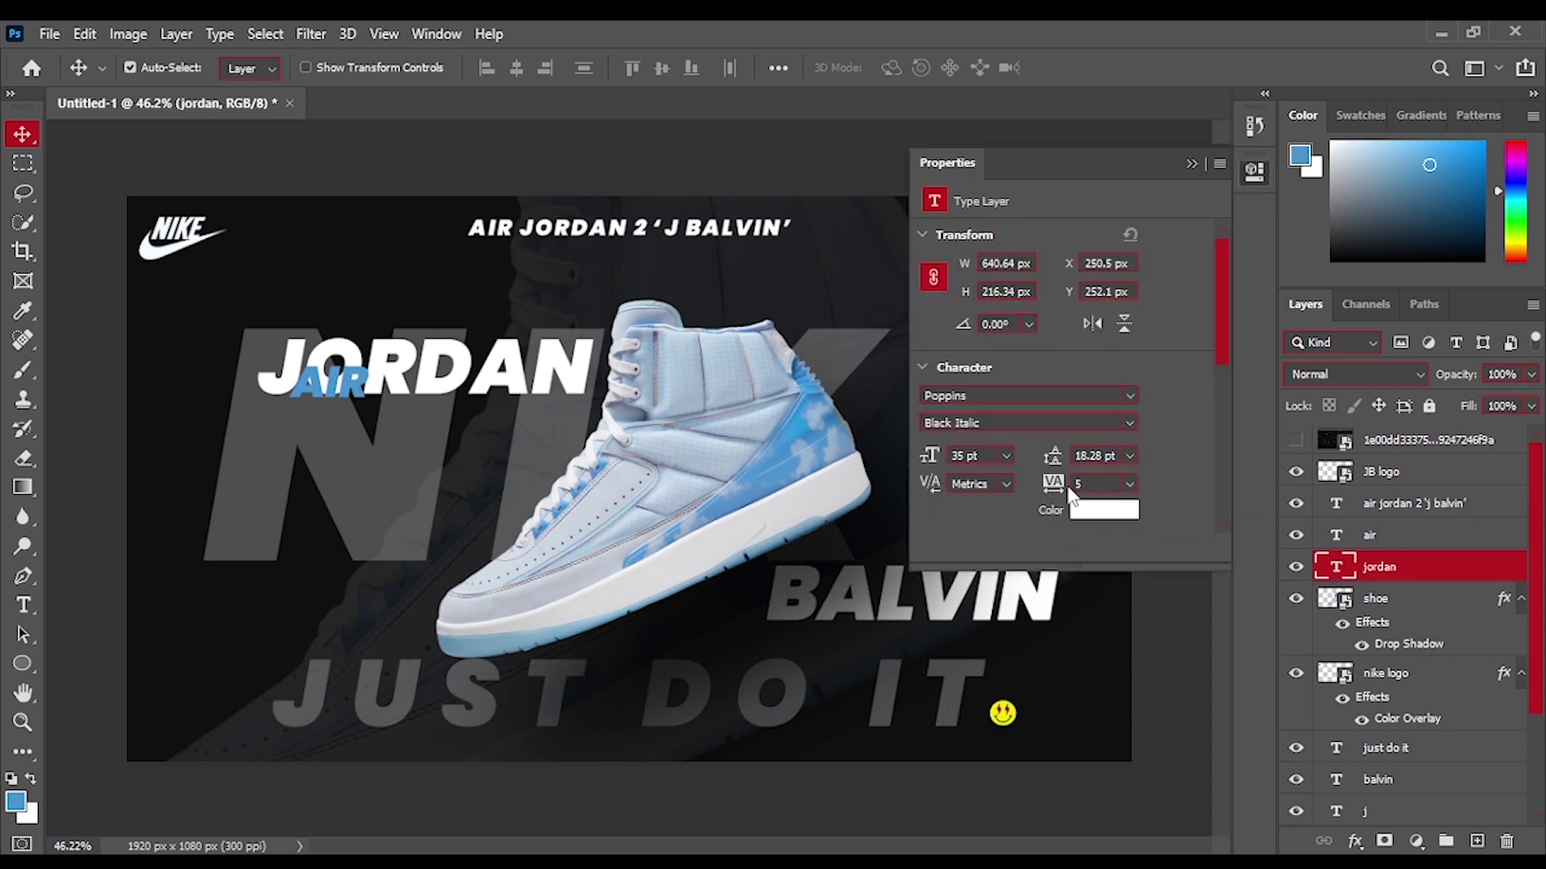
{"action": "left_click_drag", "start_coordinate": [1070, 491], "coordinate": [1083, 491]}
{"action": "left_click_drag", "start_coordinate": [544, 381], "coordinate": [539, 375]}
{"action": "left_click_drag", "start_coordinate": [328, 400], "coordinate": [289, 314]}
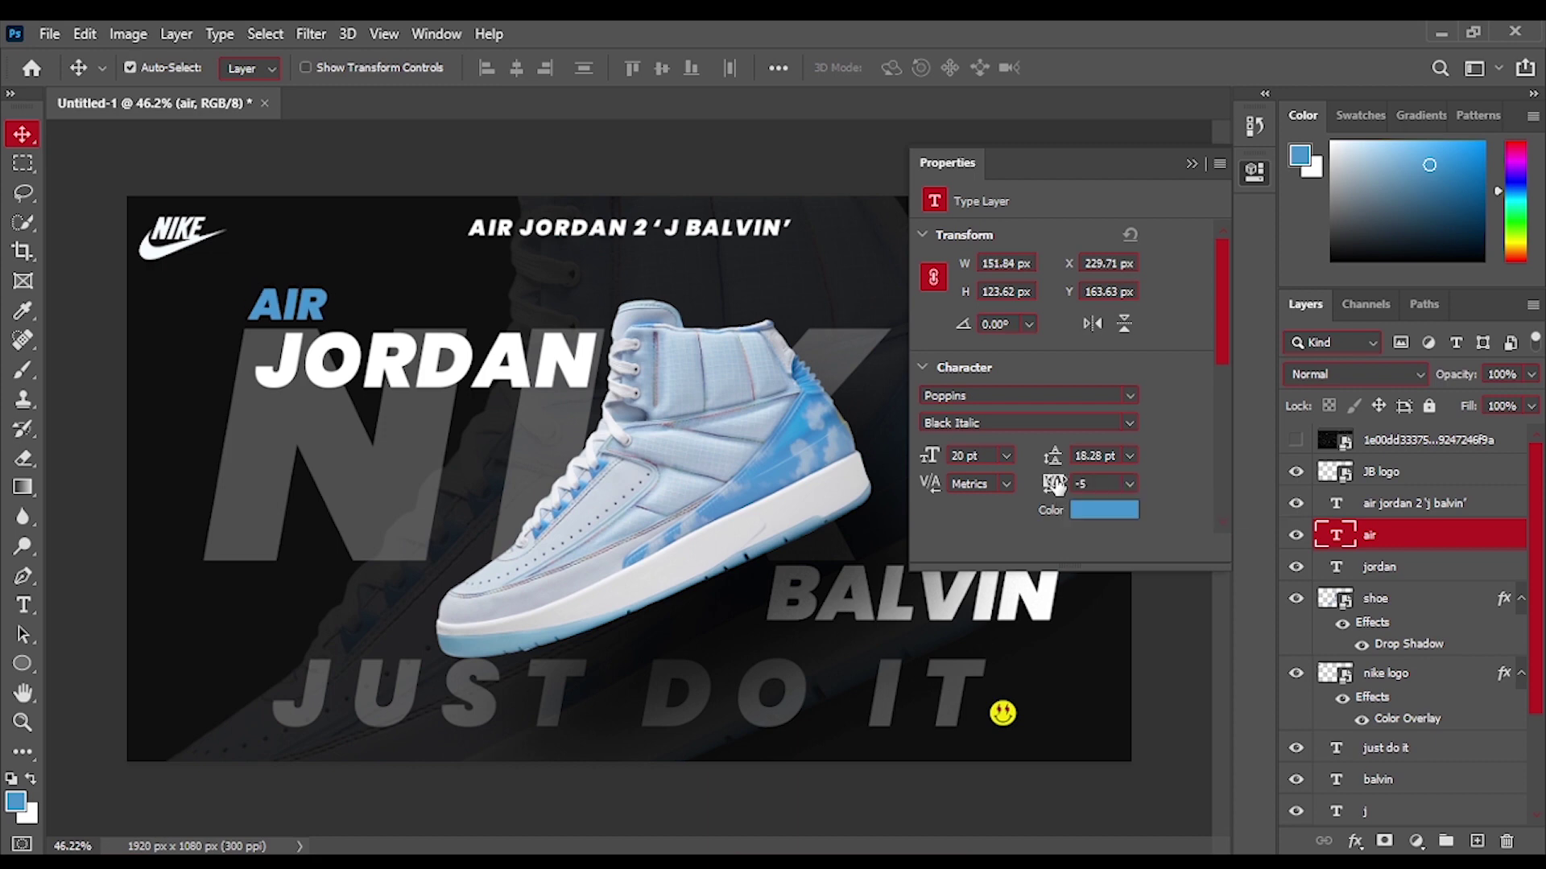
Try tracking values of 140, 120, 110 and 90 on the JORDAN text and settle on 85.
{"action": "left_click", "coordinate": [588, 369]}
{"action": "left_click_drag", "start_coordinate": [1053, 485], "coordinate": [1062, 485]}
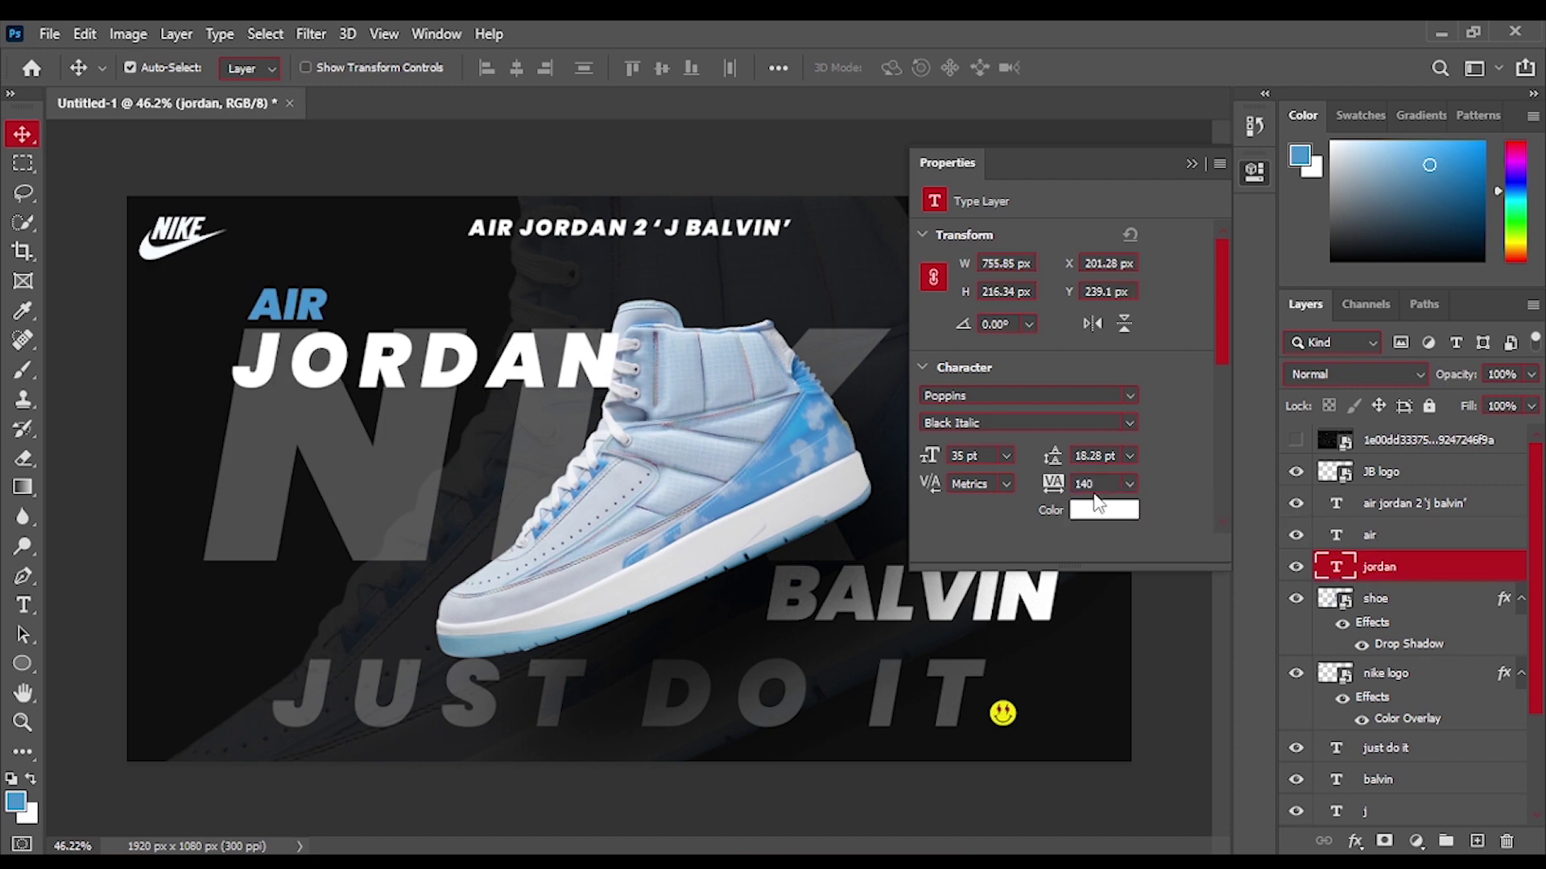
{"action": "type", "text": "120"}
{"action": "key", "text": "Return"}
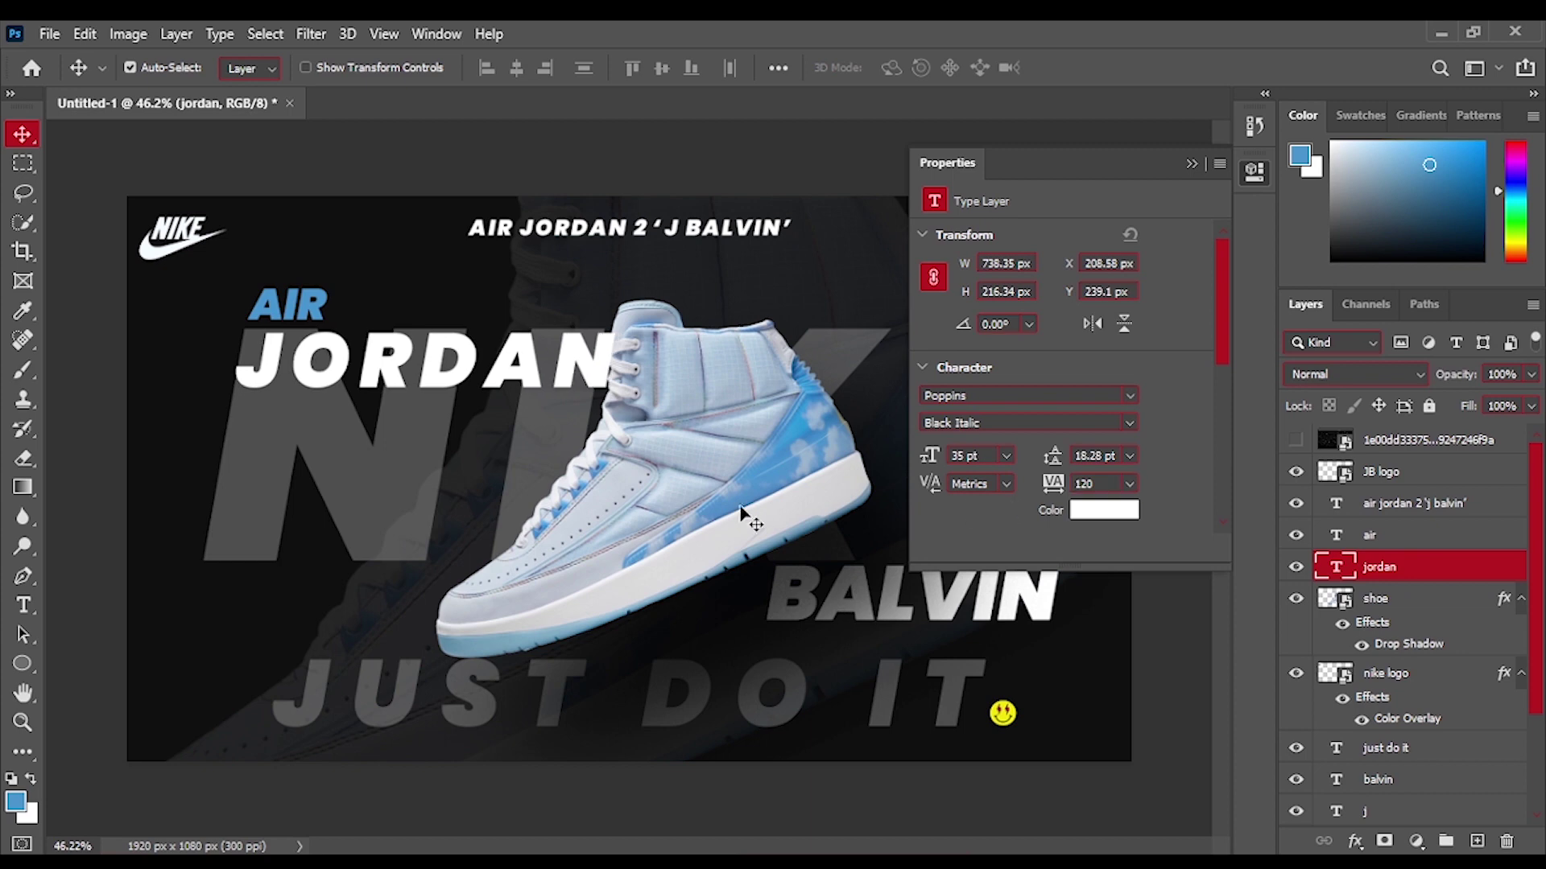
{"action": "left_click", "coordinate": [1104, 485]}
{"action": "type", "text": "110"}
{"action": "key", "text": "Return"}
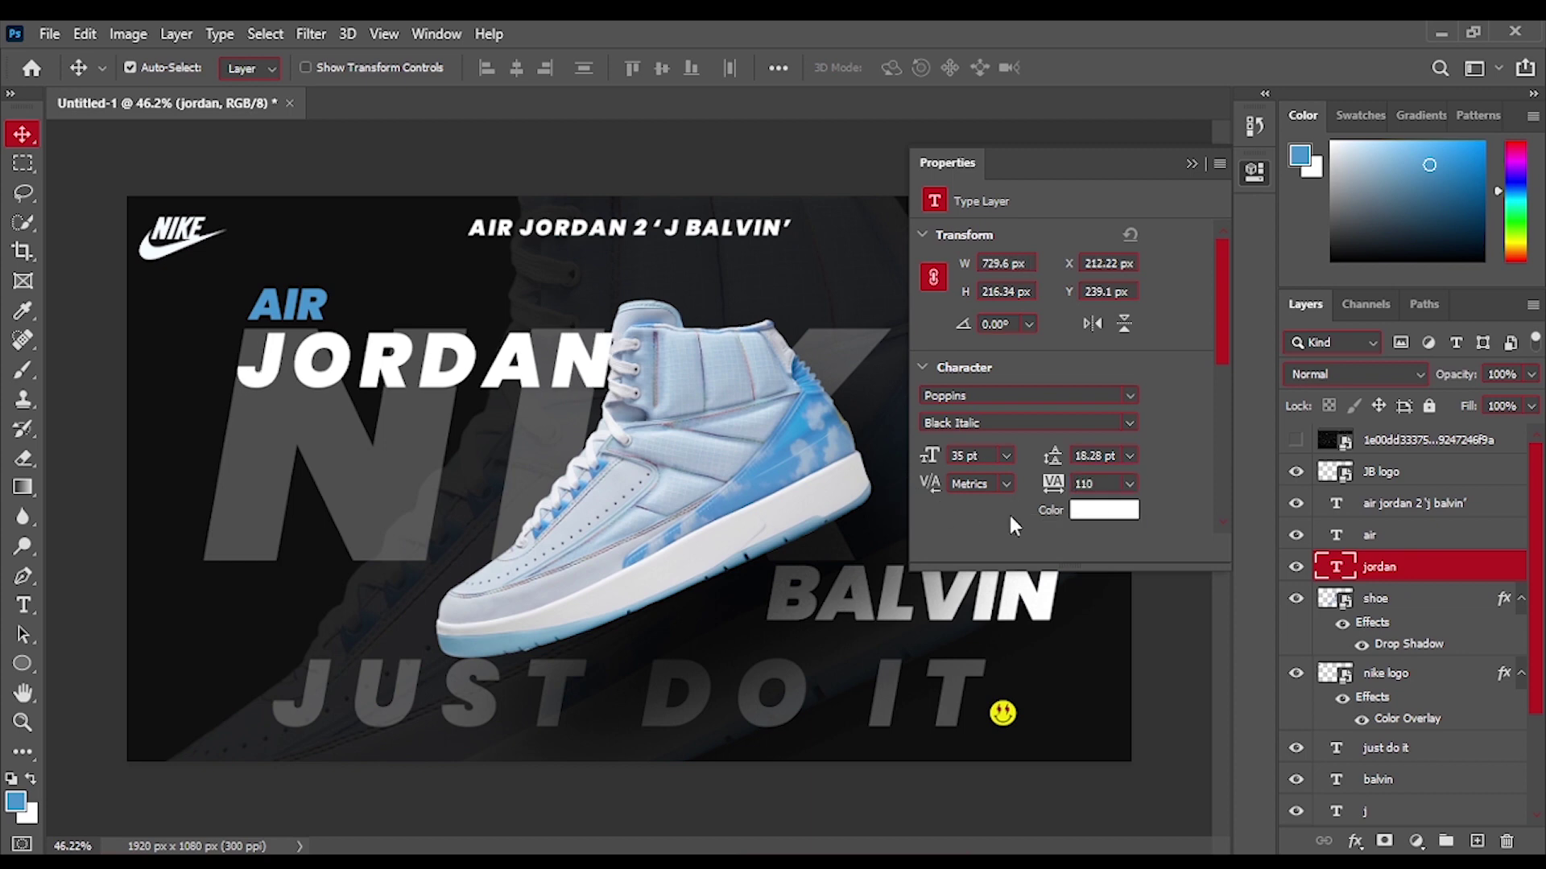
{"action": "type", "text": "90"}
{"action": "key", "text": "Return"}
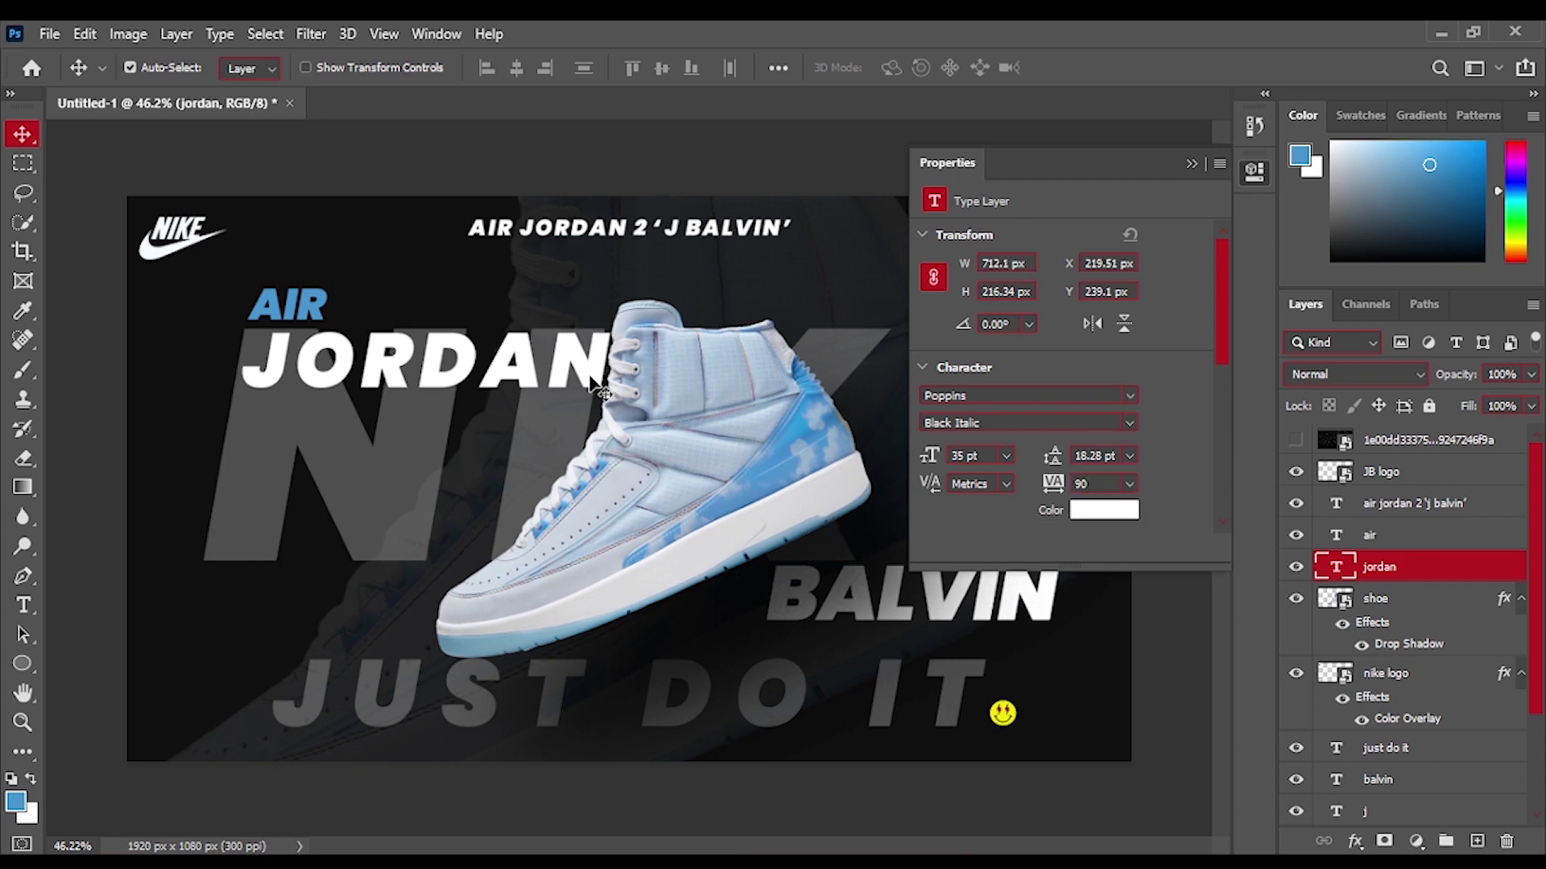
{"action": "left_click_drag", "start_coordinate": [586, 379], "coordinate": [584, 388]}
{"action": "left_click_drag", "start_coordinate": [1103, 483], "coordinate": [872, 511]}
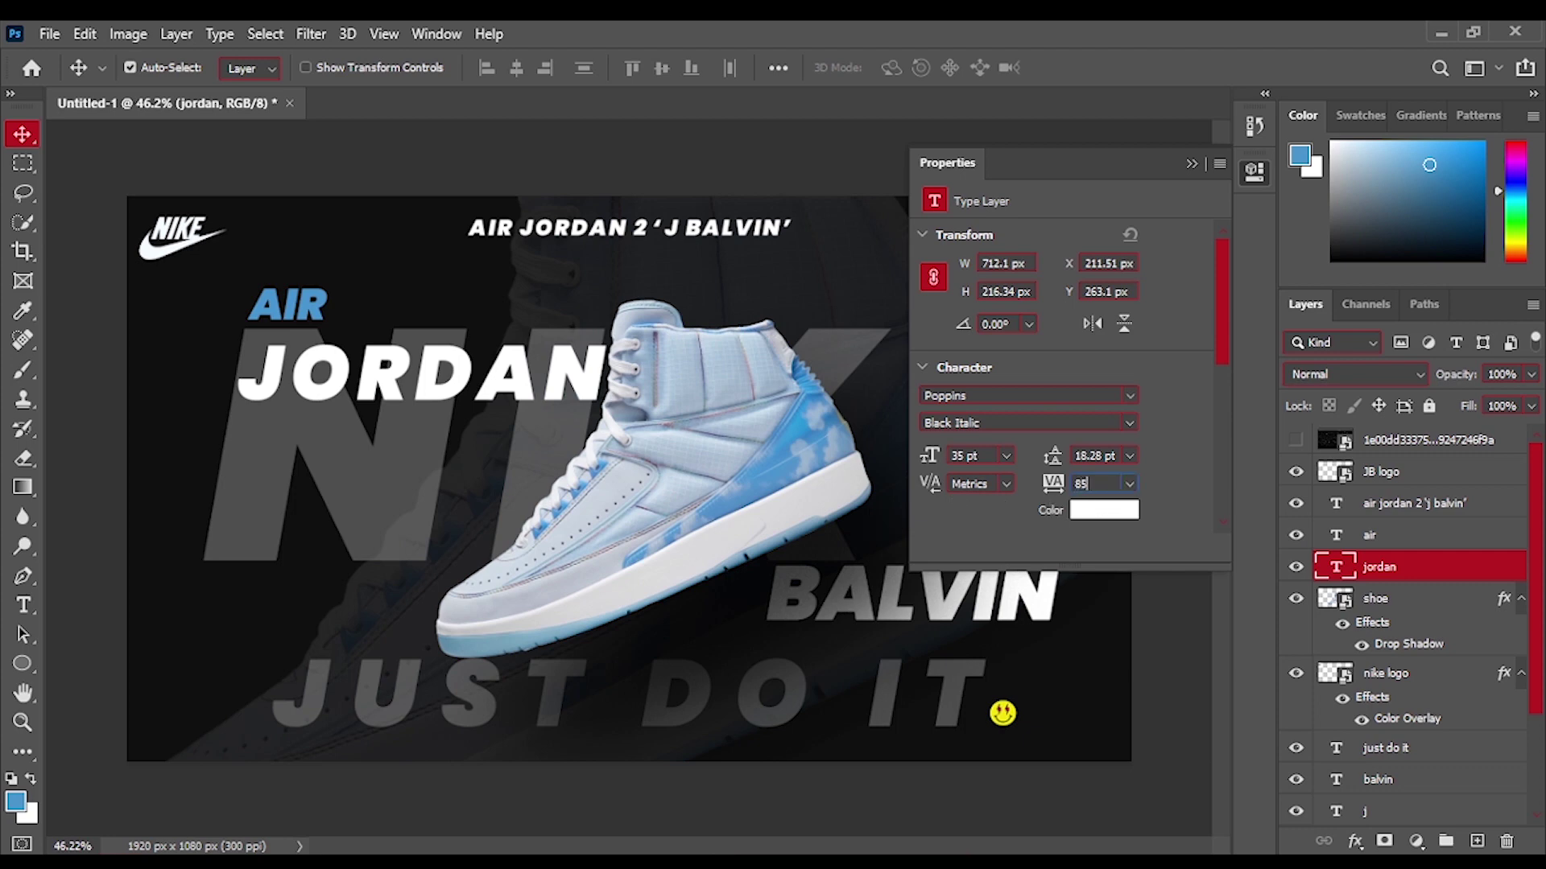
{"action": "key", "text": "Return"}
Reposition the JORDAN text beneath AIR beside the shoe's laces, nudging it 9 px up and 8 px right to about X 209, Y 236 px.
{"action": "left_click_drag", "start_coordinate": [602, 397], "coordinate": [596, 390]}
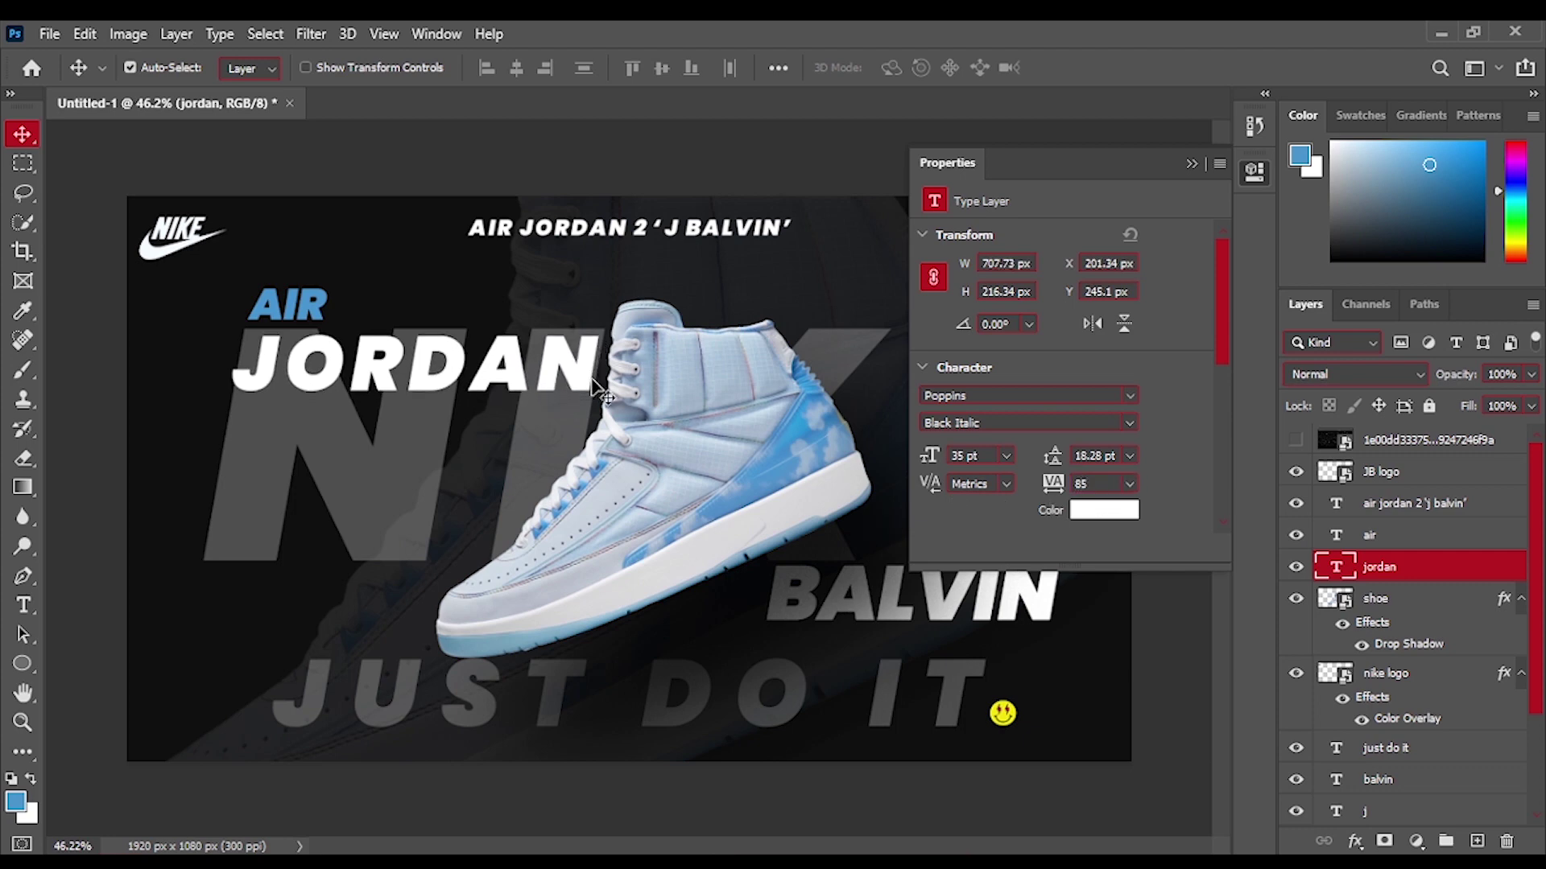
{"action": "key", "text": "Up"}
{"action": "key", "text": "Up"}
{"action": "key", "text": "Up"}
{"action": "key", "text": "Up"}
{"action": "key", "text": "Up"}
{"action": "key", "text": "Up"}
{"action": "key", "text": "Up"}
{"action": "key", "text": "Up"}
{"action": "key", "text": "Up"}
{"action": "key", "text": "Right"}
{"action": "key", "text": "Right"}
{"action": "key", "text": "Right"}
{"action": "key", "text": "Right"}
{"action": "key", "text": "Right"}
{"action": "key", "text": "Right"}
{"action": "key", "text": "Right"}
{"action": "key", "text": "Right"}
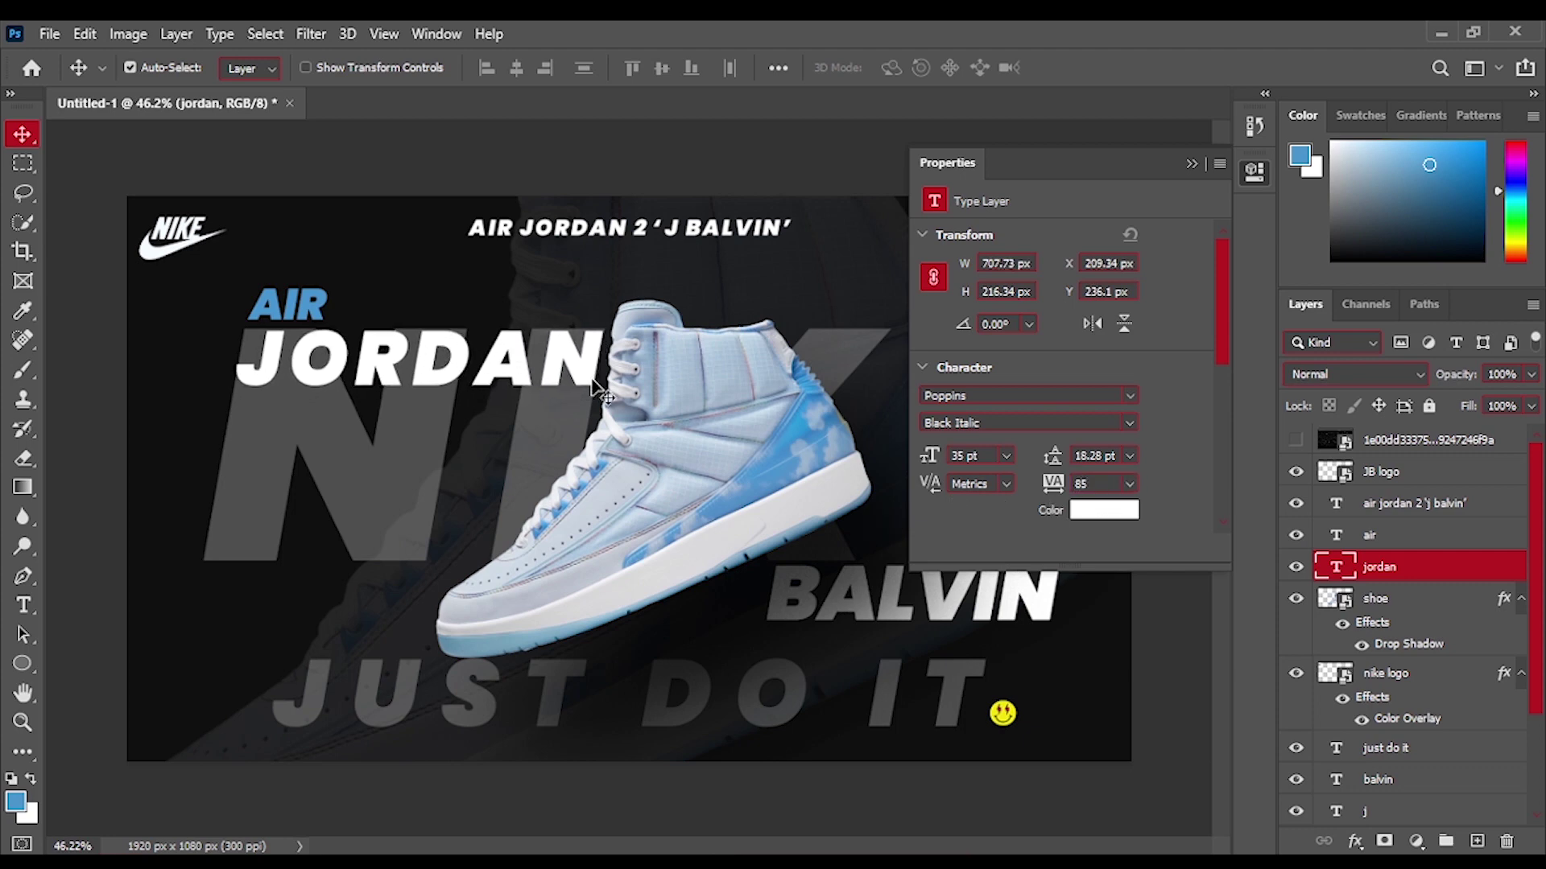
{"action": "left_click", "coordinate": [1193, 163]}
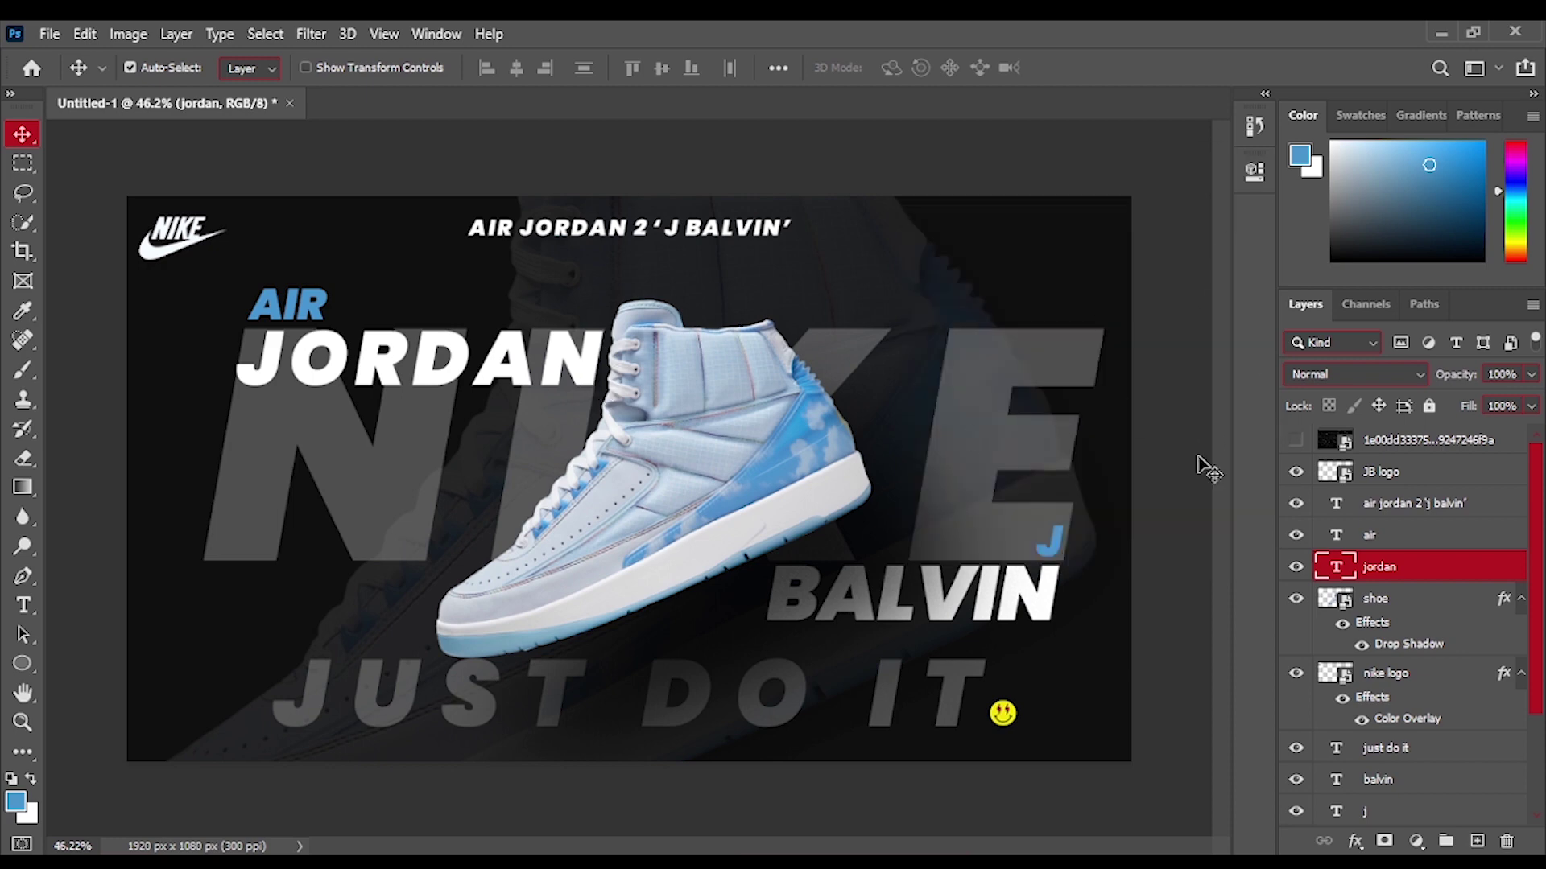
Set the JORDAN text's font size to 33 pt.
{"action": "left_click", "coordinate": [1254, 169]}
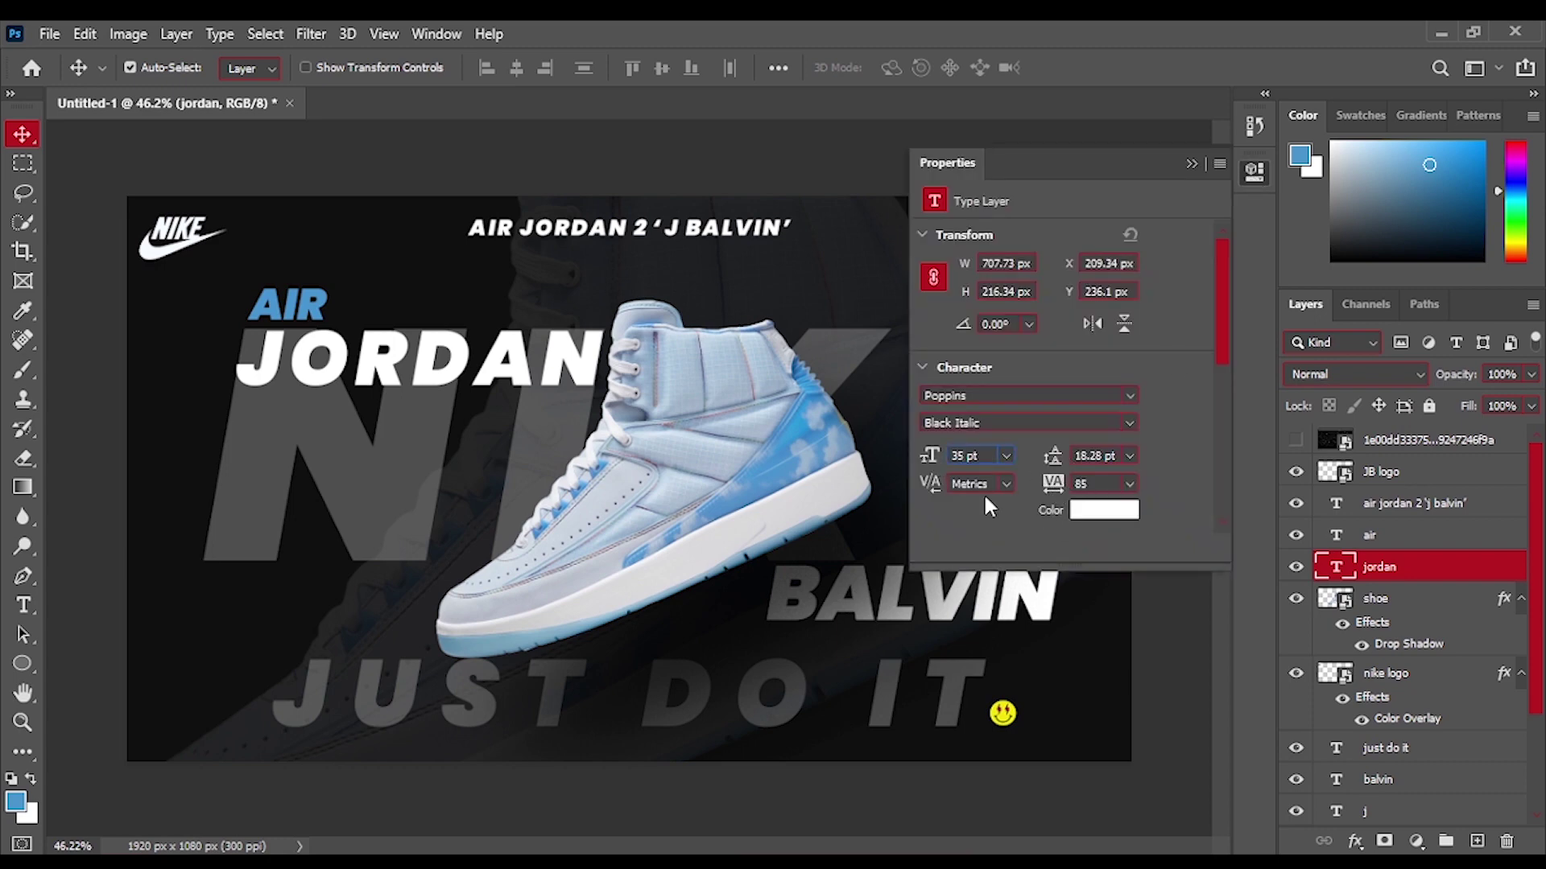
{"action": "key", "text": "BackSpace"}
{"action": "type", "text": "3"}
{"action": "key", "text": "Return"}
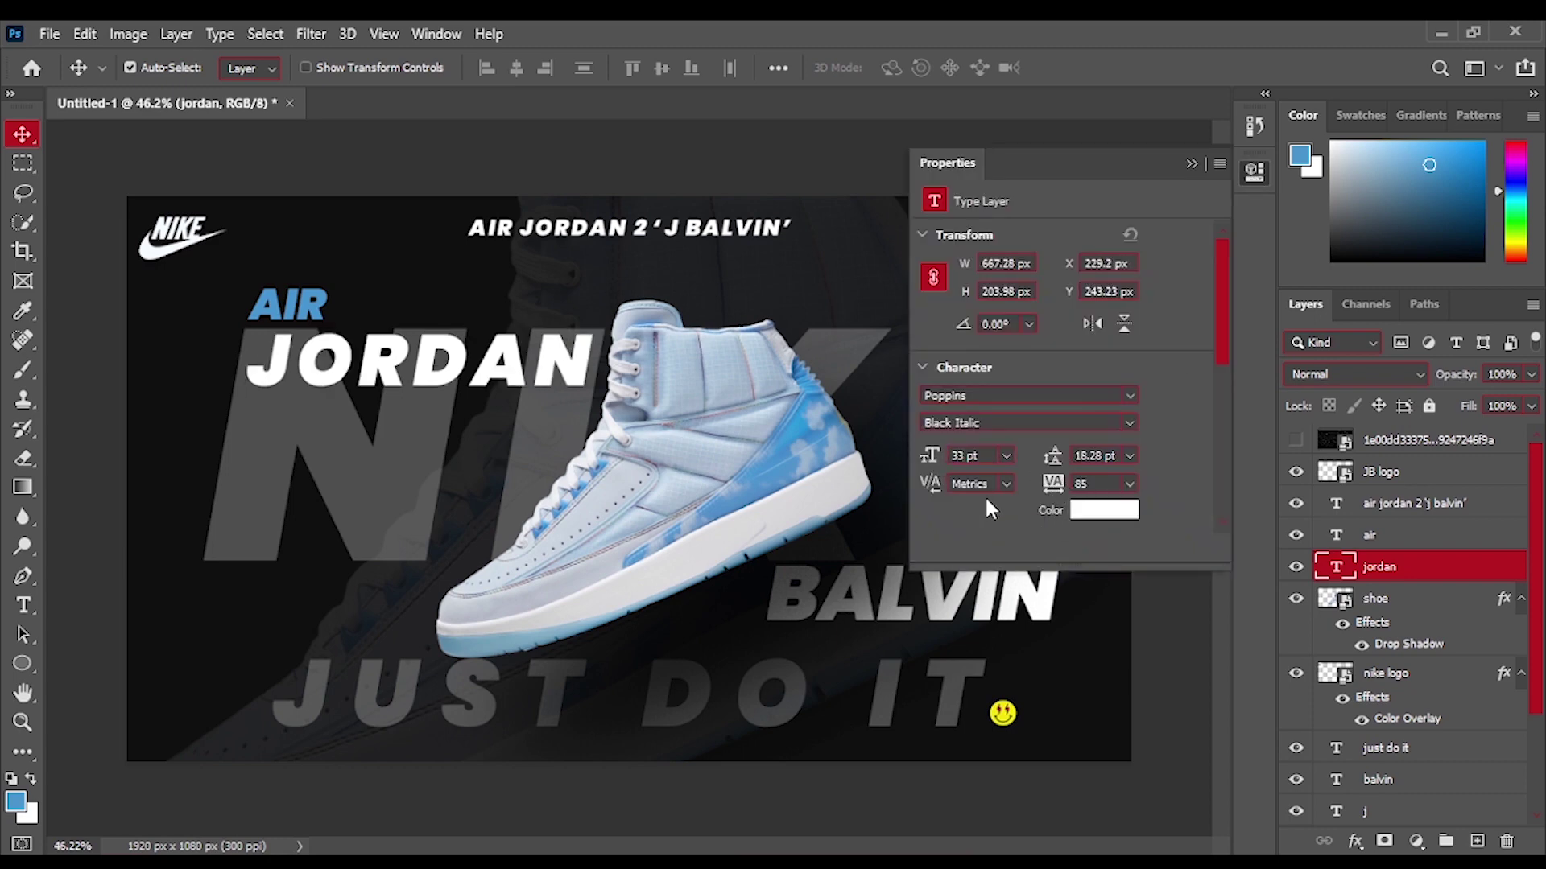
Set the JORDAN text's font size to 34 pt.
{"action": "left_click", "coordinate": [963, 454]}
{"action": "key", "text": "Return"}
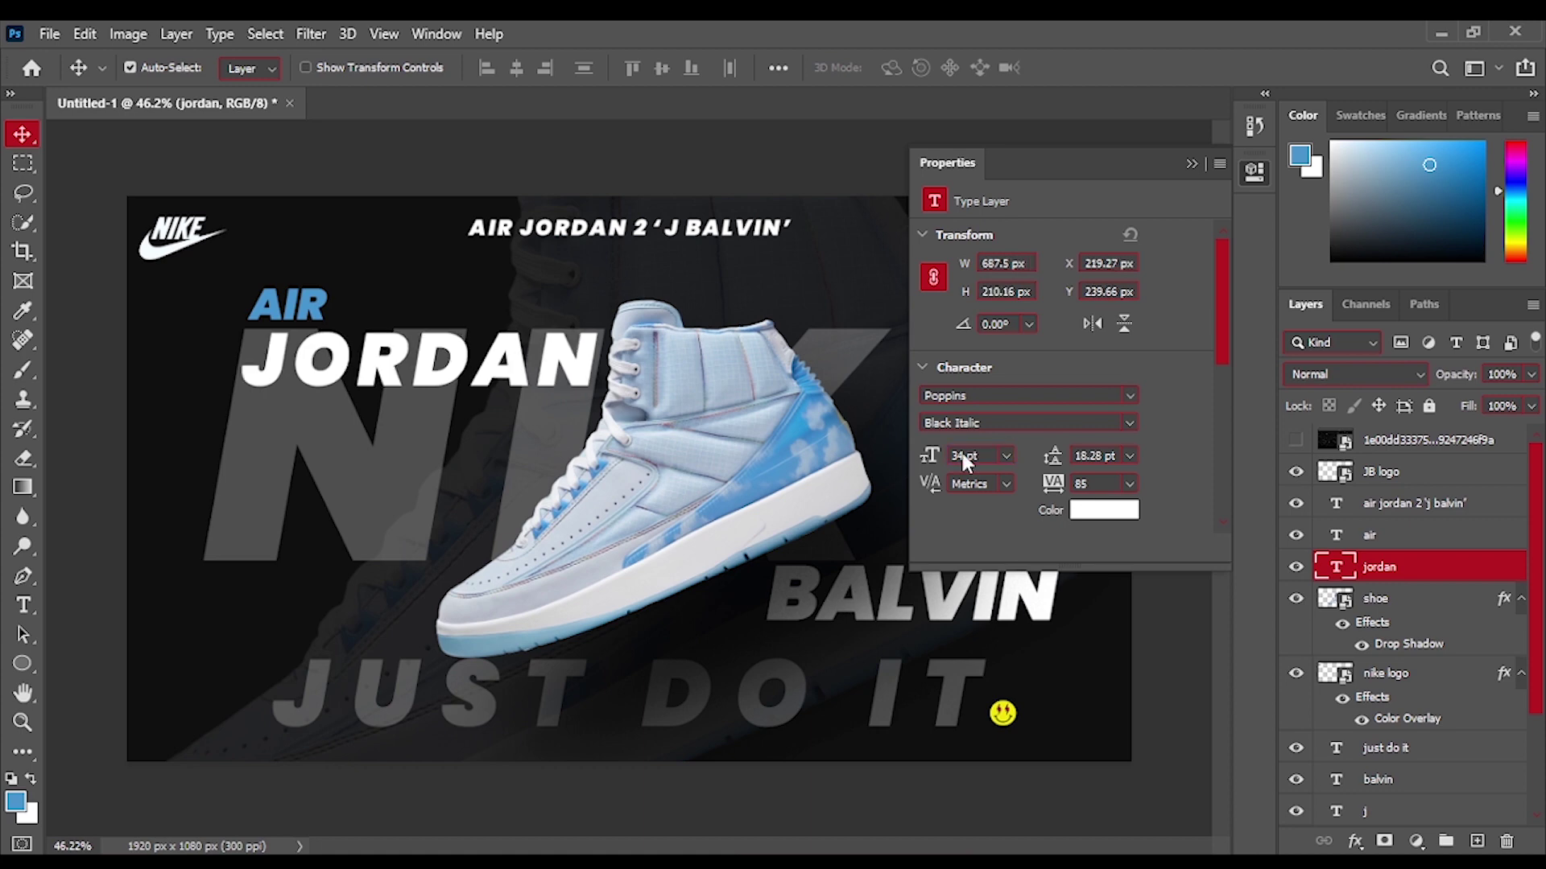
{"action": "left_click", "coordinate": [1191, 165]}
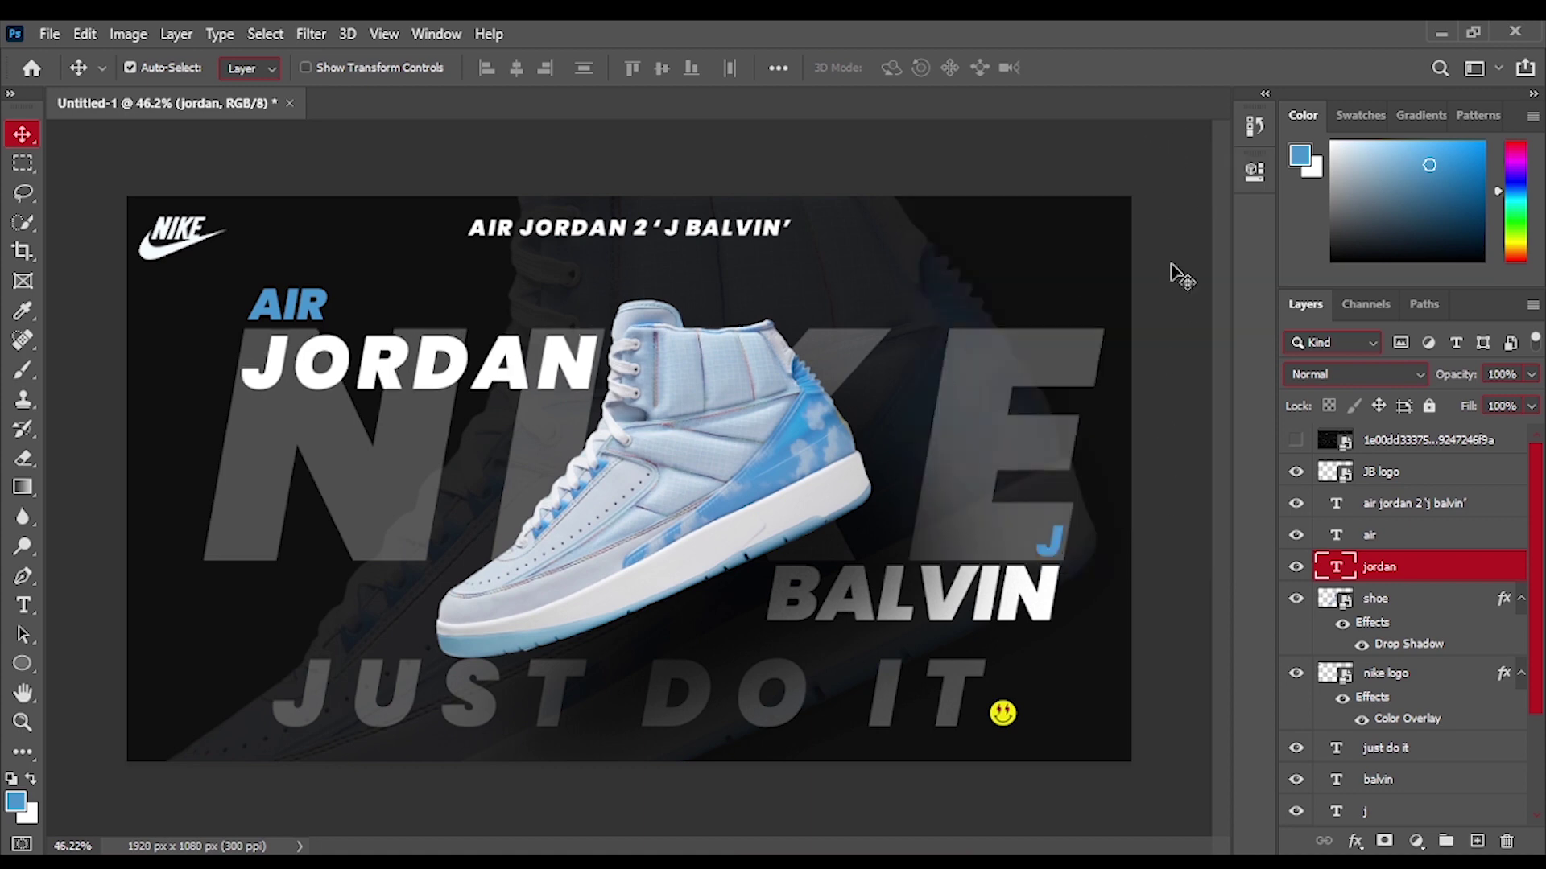
Select the JB logo and JUST DO IT text layers together and move them up so the slogan sits closer to the shoe's sole.
{"action": "left_click", "coordinate": [765, 698]}
{"action": "left_click", "coordinate": [1296, 440]}
{"action": "left_click", "coordinate": [1441, 469]}
{"action": "left_click", "coordinate": [1296, 472]}
{"action": "left_click", "coordinate": [1296, 473]}
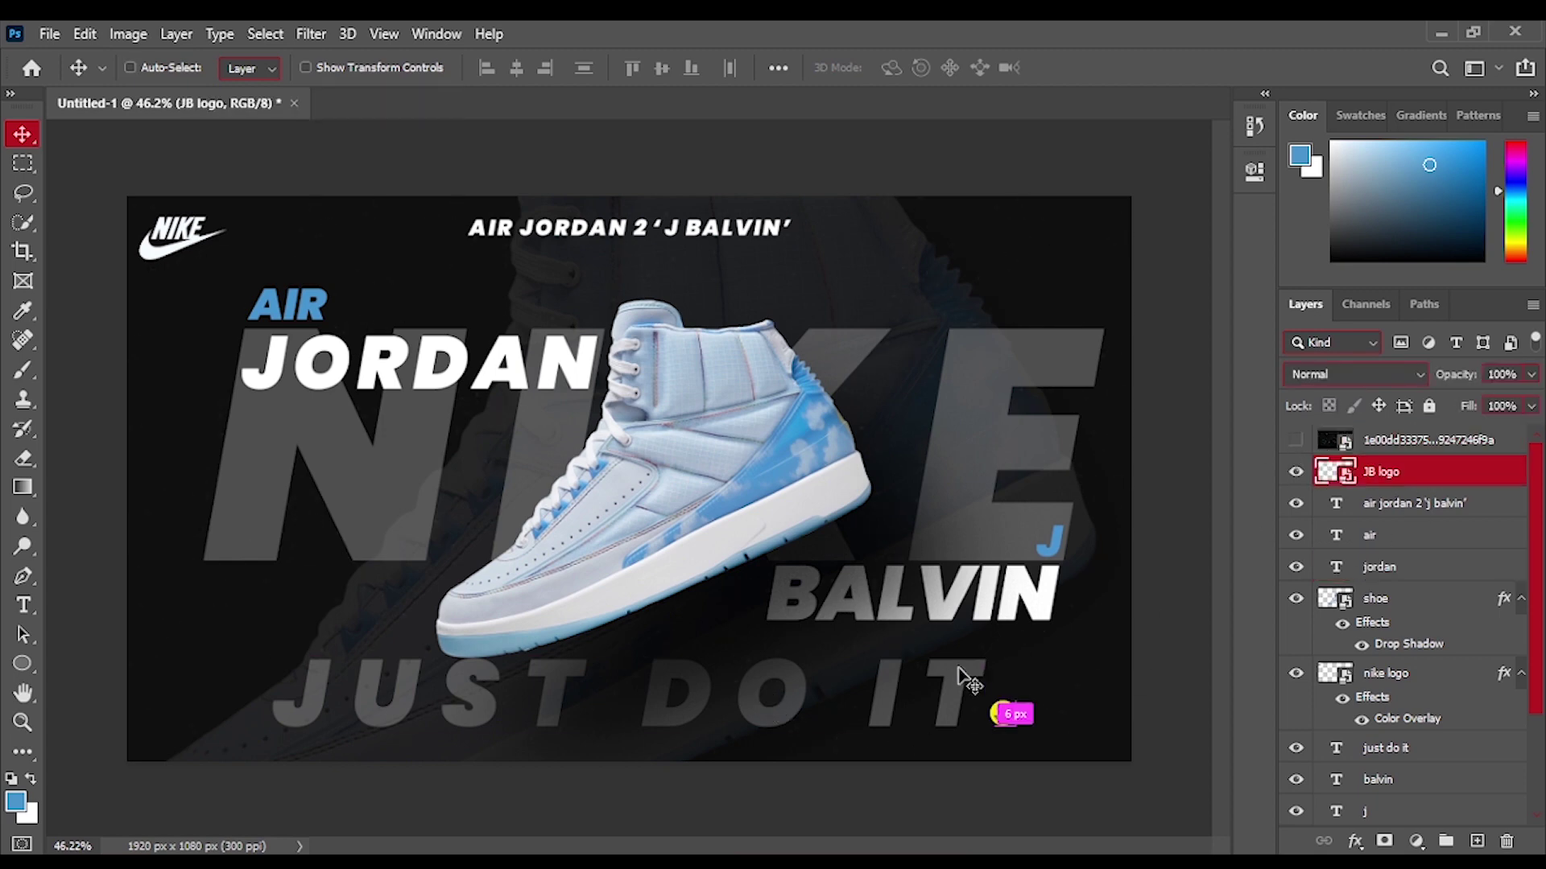
{"action": "left_click", "coordinate": [1426, 749], "text": "ctrl"}
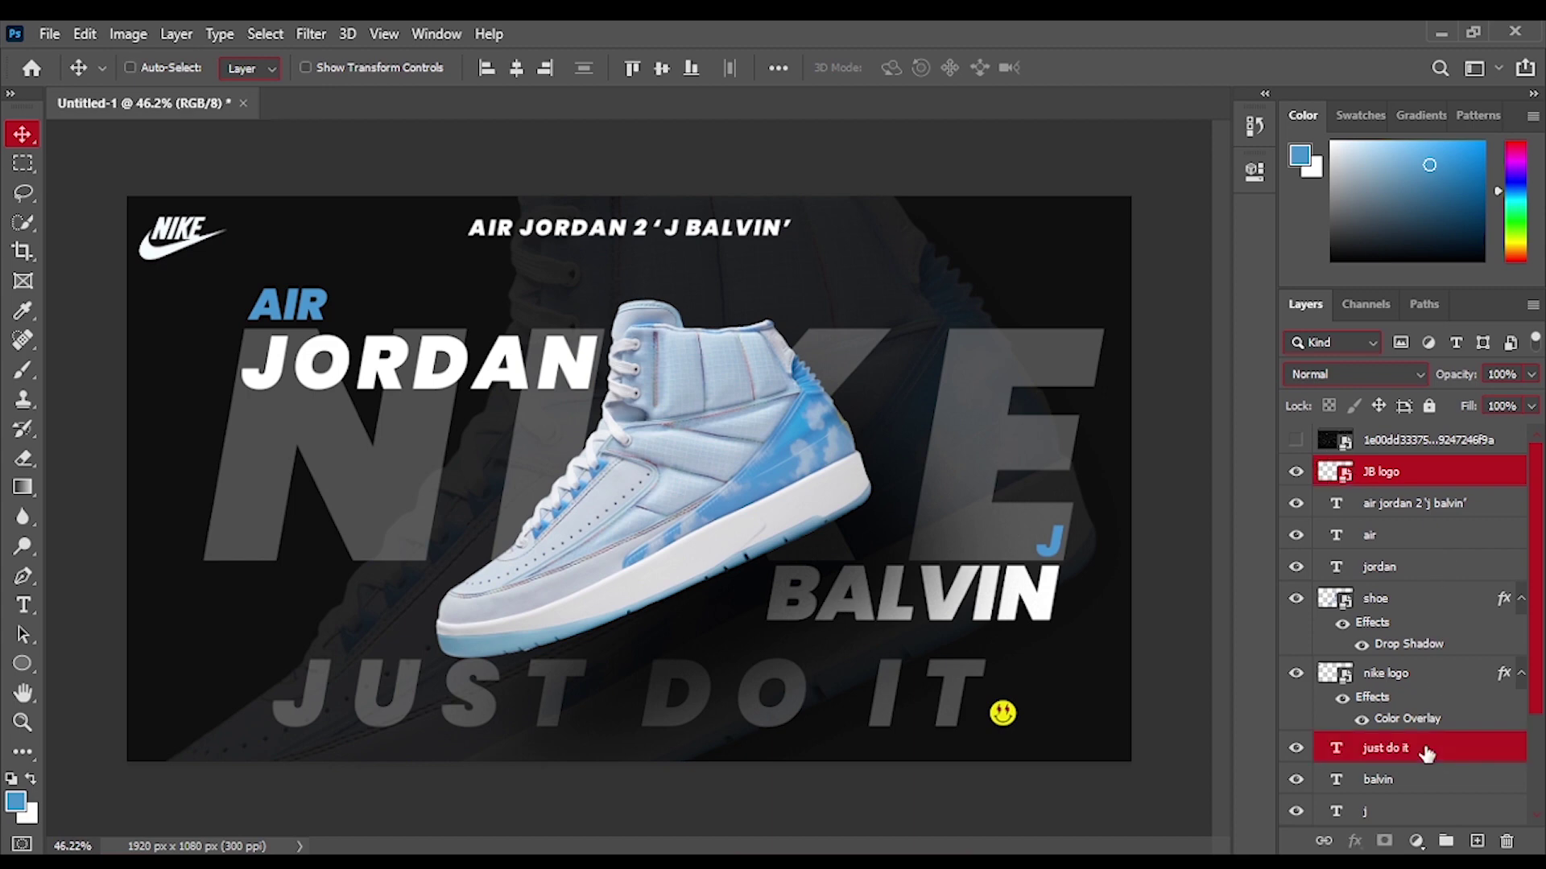
{"action": "key", "text": "shift+Up"}
{"action": "key", "text": "shift+Up"}
{"action": "key", "text": "shift+Up"}
{"action": "key", "text": "shift+Up"}
{"action": "key", "text": "shift+Up"}
{"action": "key", "text": "shift+Up"}
{"action": "key", "text": "shift+Up"}
{"action": "key", "text": "shift+Up"}
{"action": "key", "text": "Up"}
{"action": "key", "text": "Up"}
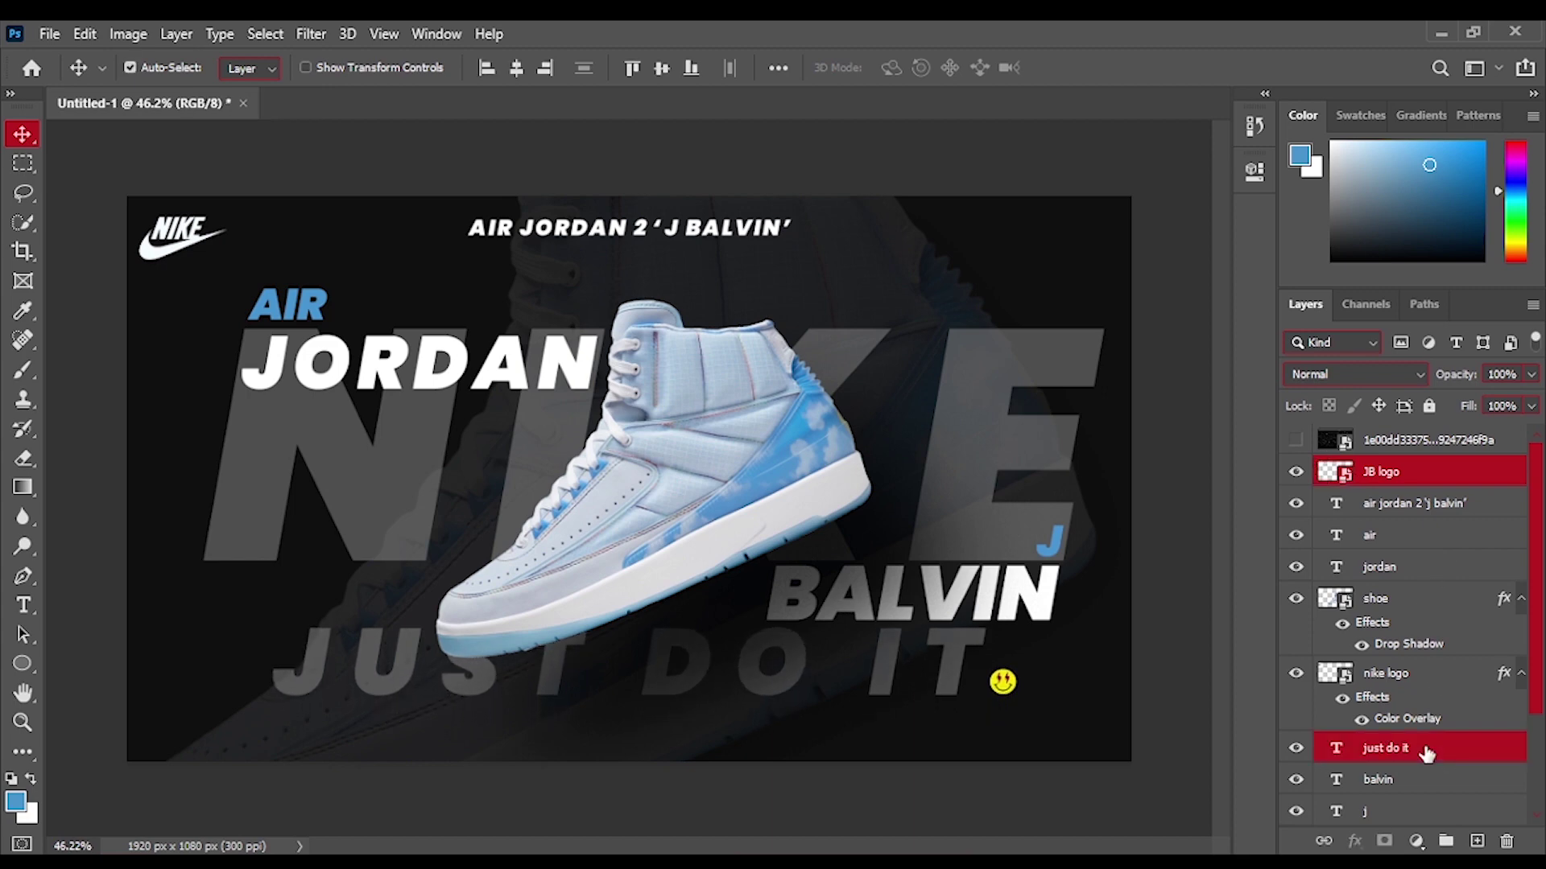
Widen the letter spacing of the JUST DO IT text so the slogan spans more of the banner's width.
{"action": "left_click", "coordinate": [1254, 172]}
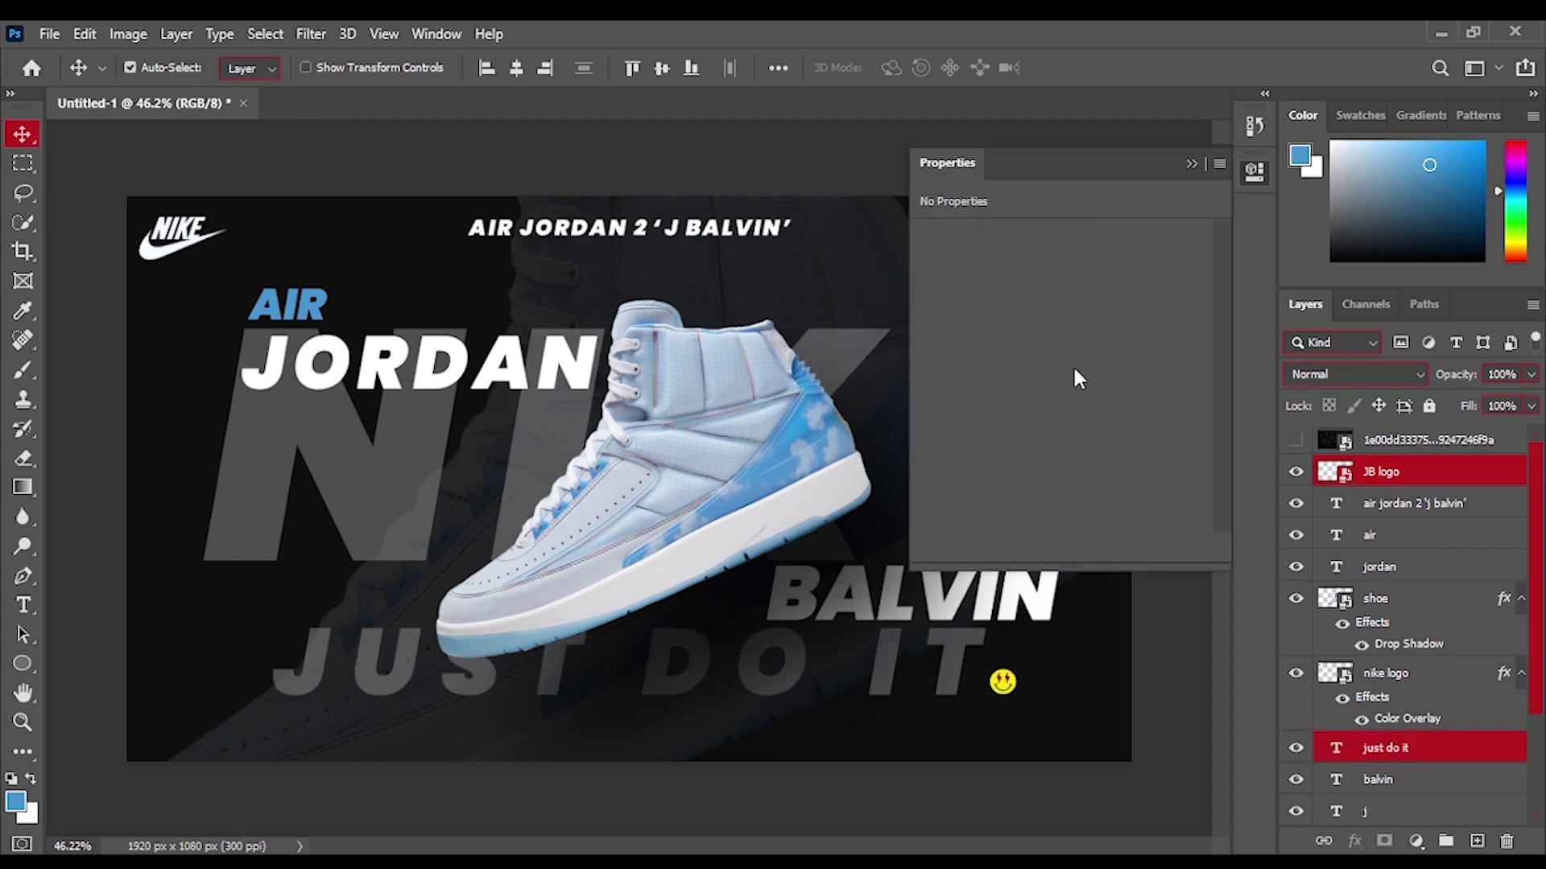
{"action": "left_click", "coordinate": [1381, 761]}
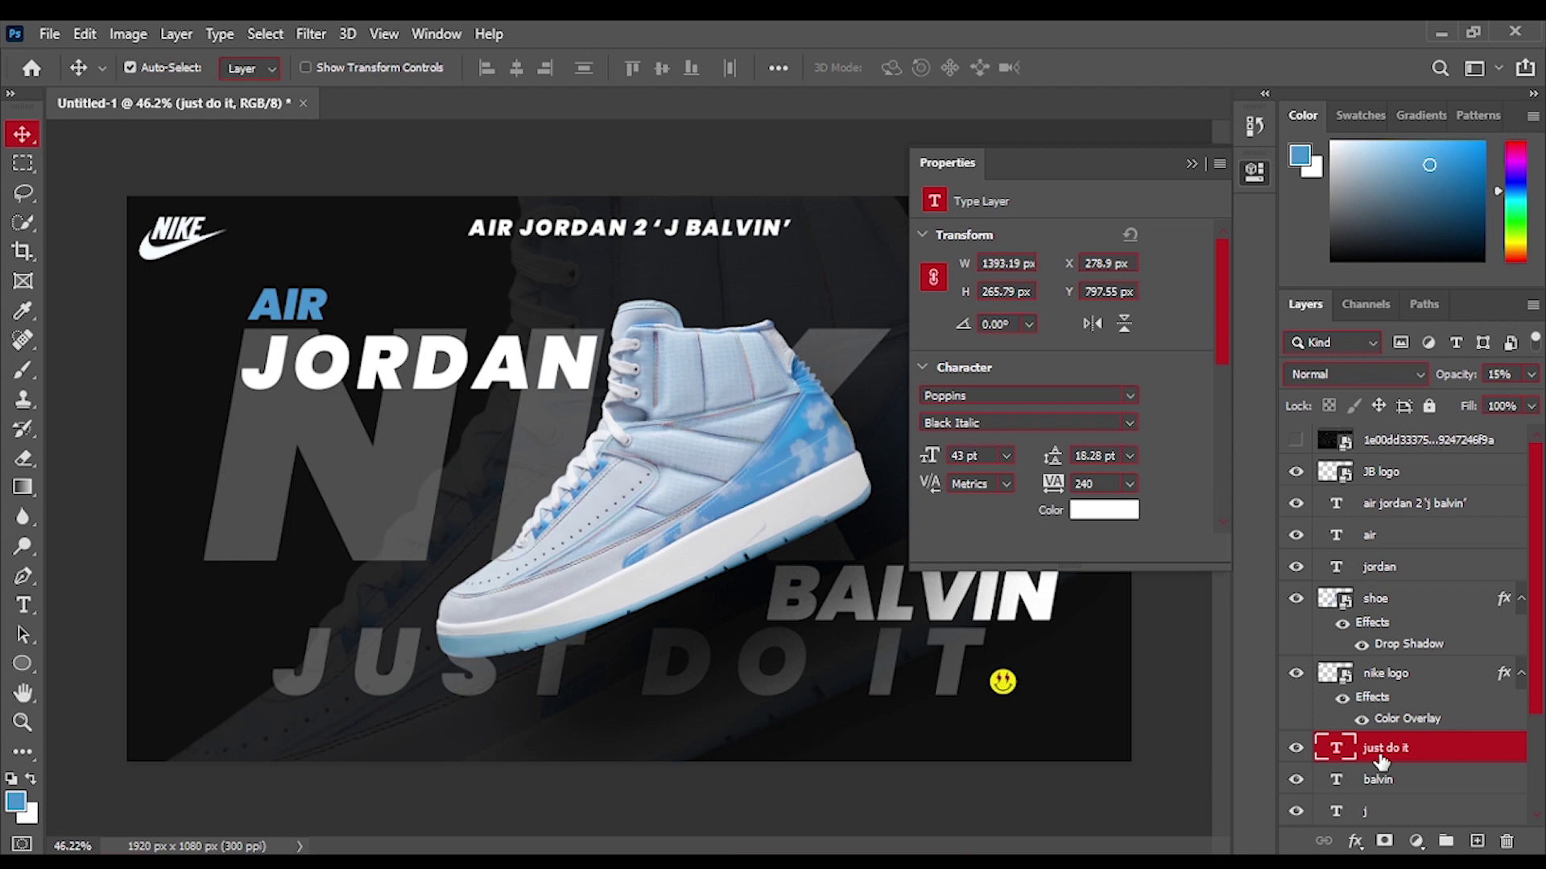
{"action": "left_click_drag", "start_coordinate": [1047, 487], "coordinate": [1044, 491]}
{"action": "left_click", "coordinate": [1191, 164]}
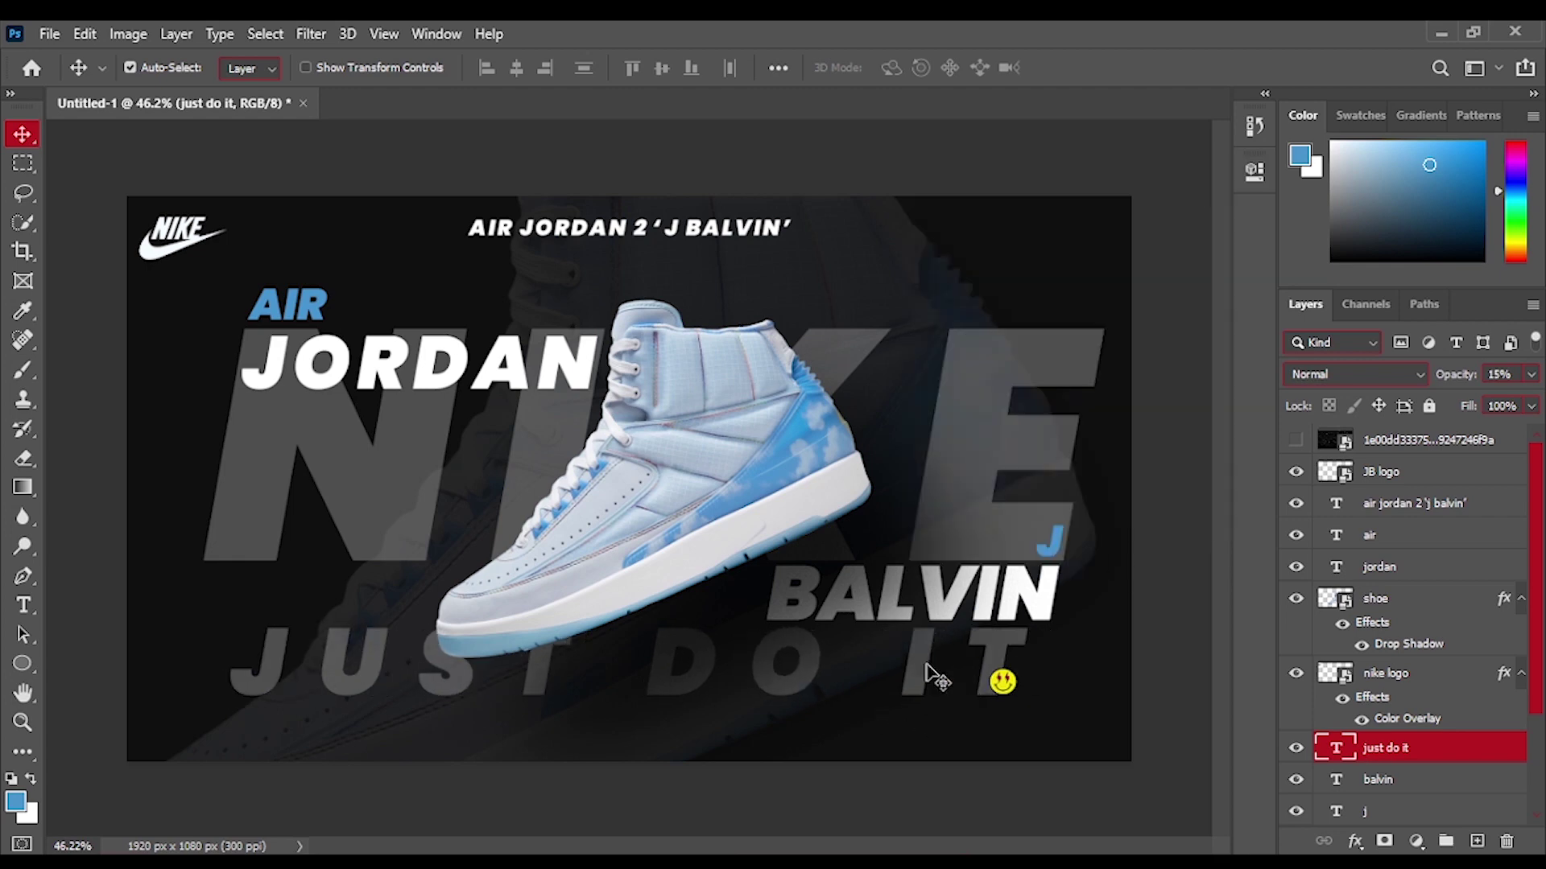
Position the smiley logo just after the slogan's final T and shift it slightly right together with the JUST DO IT text.
{"action": "left_click_drag", "start_coordinate": [1001, 682], "coordinate": [1002, 684]}
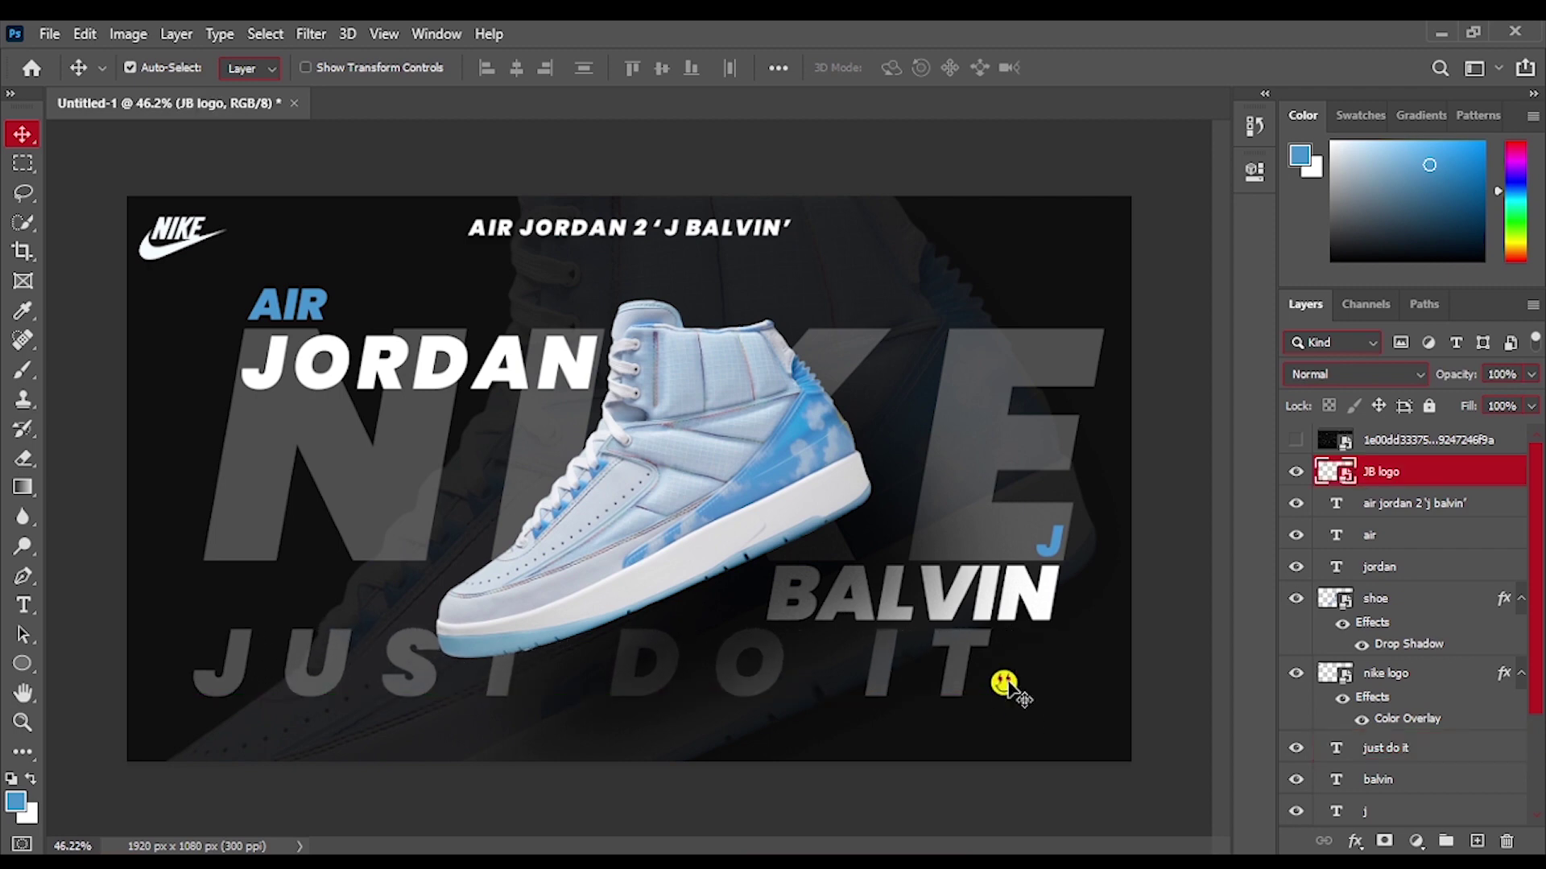
{"action": "key", "text": "ctrl"}
{"action": "left_click", "coordinate": [1428, 757], "text": "ctrl"}
{"action": "key", "text": "shift+Right"}
{"action": "key", "text": "shift+Right"}
{"action": "key", "text": "shift+Right"}
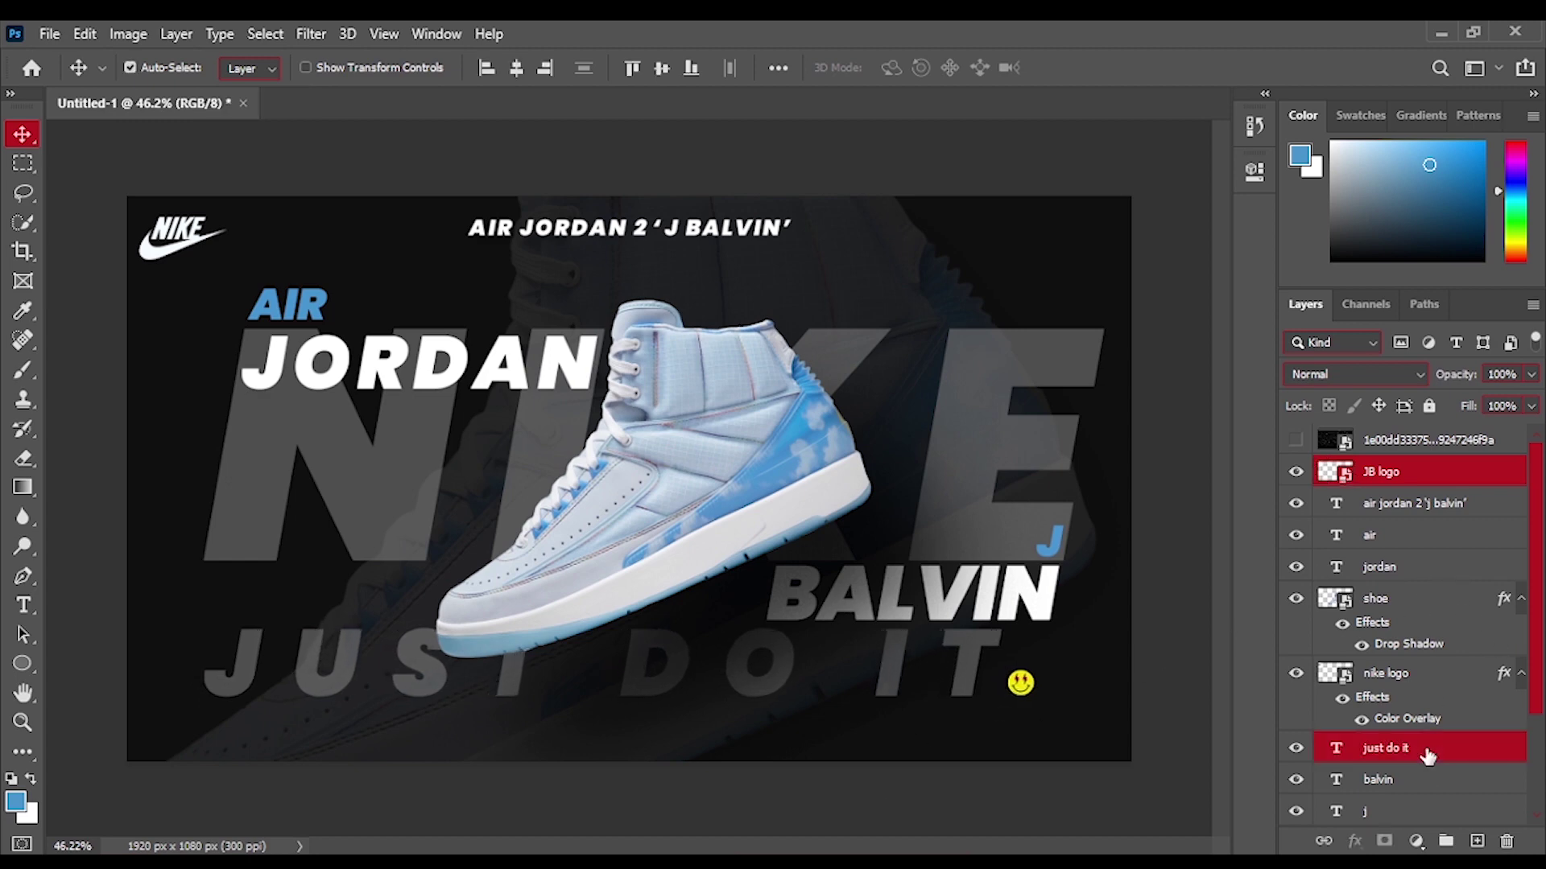
{"action": "double_click", "coordinate": [721, 233]}
{"action": "left_click", "coordinate": [708, 229]}
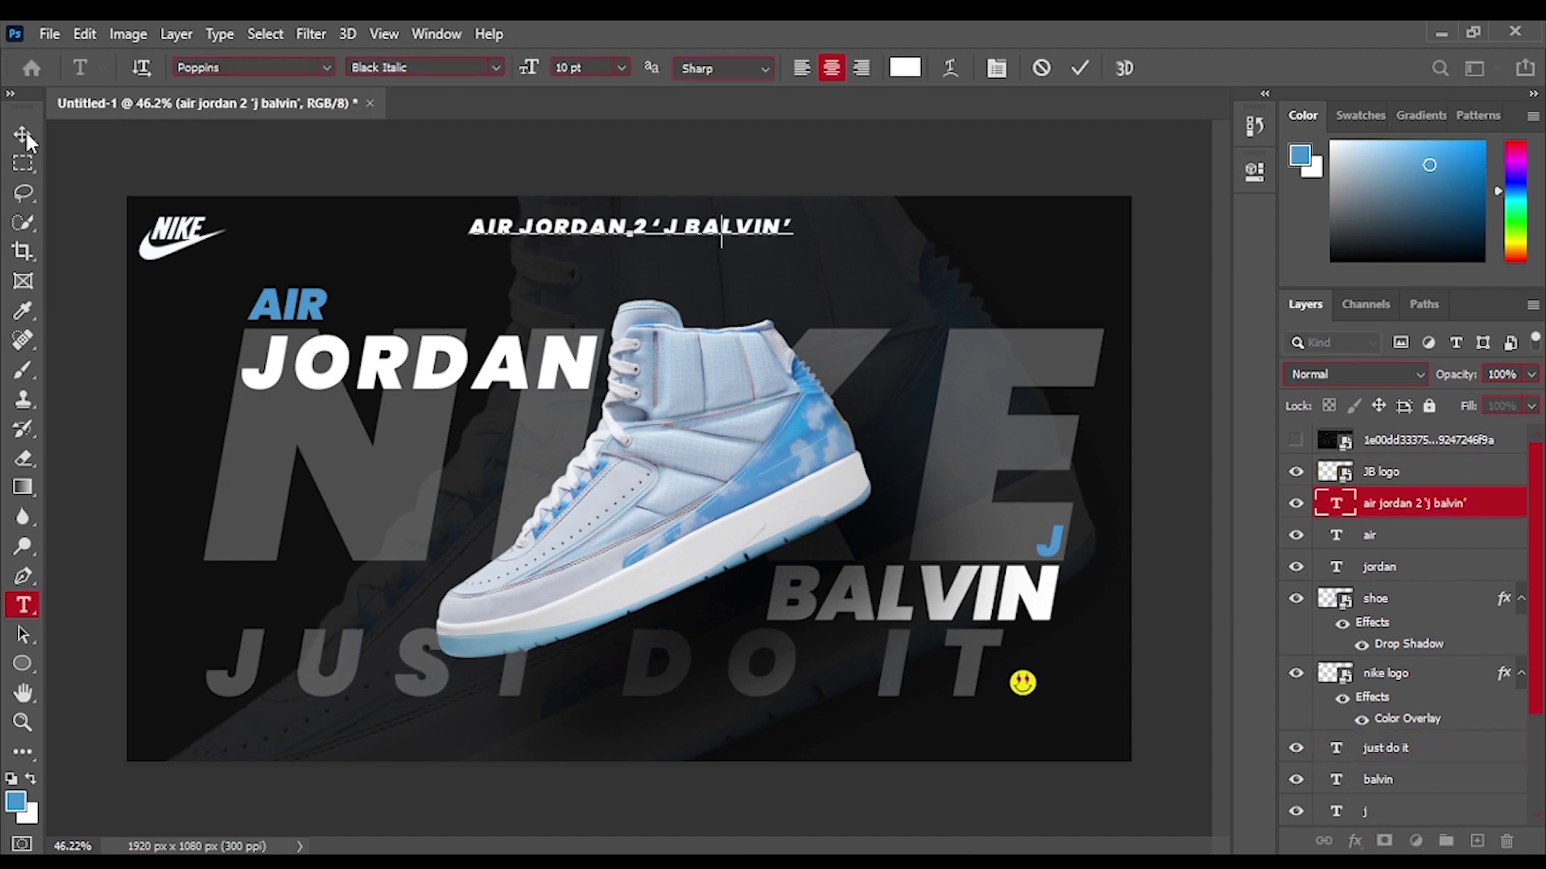
{"action": "key", "text": "Escape"}
Duplicate the AIR JORDAN 2 'J BALVIN' heading below the JUST DO IT slogan and replace the copy's text with "coming soon".
{"action": "left_click_drag", "start_coordinate": [699, 228], "coordinate": [706, 733]}
{"action": "double_click", "coordinate": [706, 734]}
{"action": "key", "text": "BackSpace"}
{"action": "type", "text": "coming sson"}
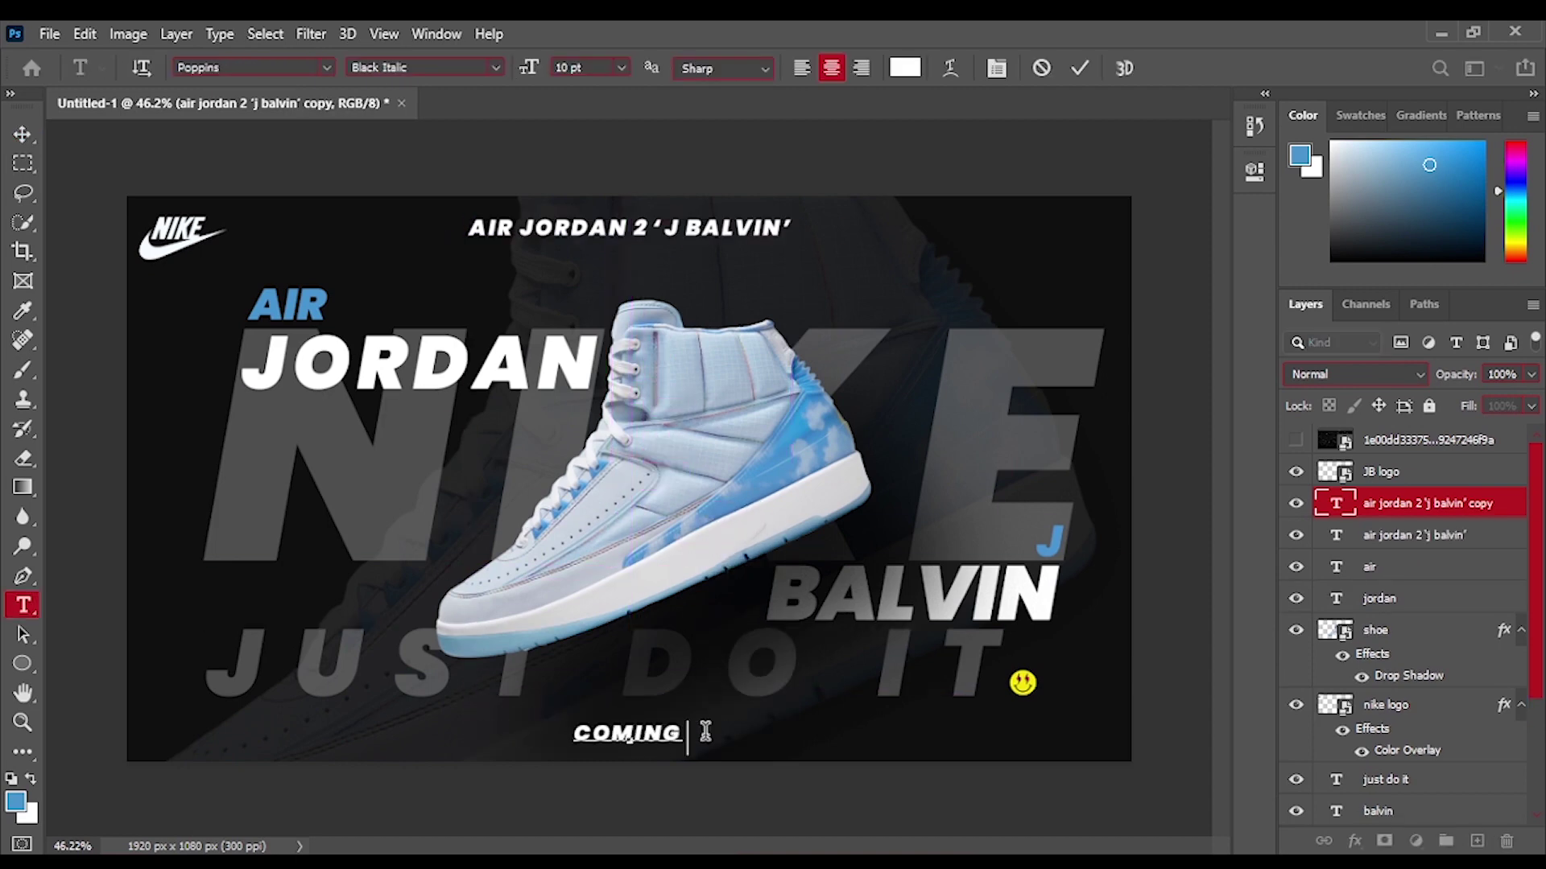
{"action": "key", "text": "BackSpace"}
{"action": "key", "text": "BackSpace"}
{"action": "key", "text": "BackSpace"}
{"action": "key", "text": "BackSpace"}
{"action": "type", "text": "soon"}
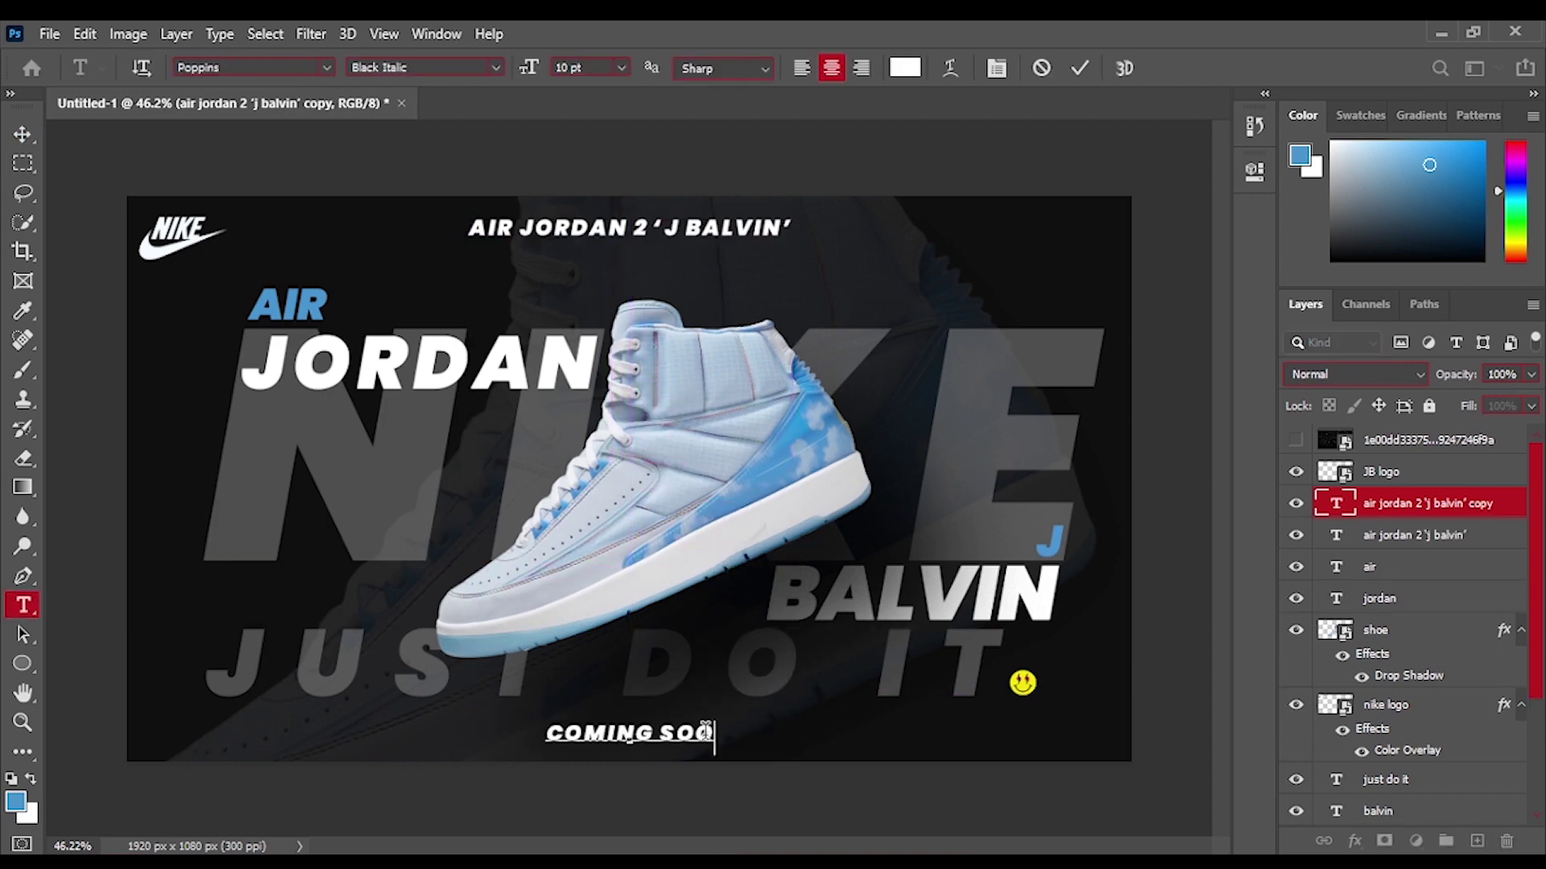
Set the tracking of the COMING SOON text to 140.
{"action": "left_click", "coordinate": [1254, 171]}
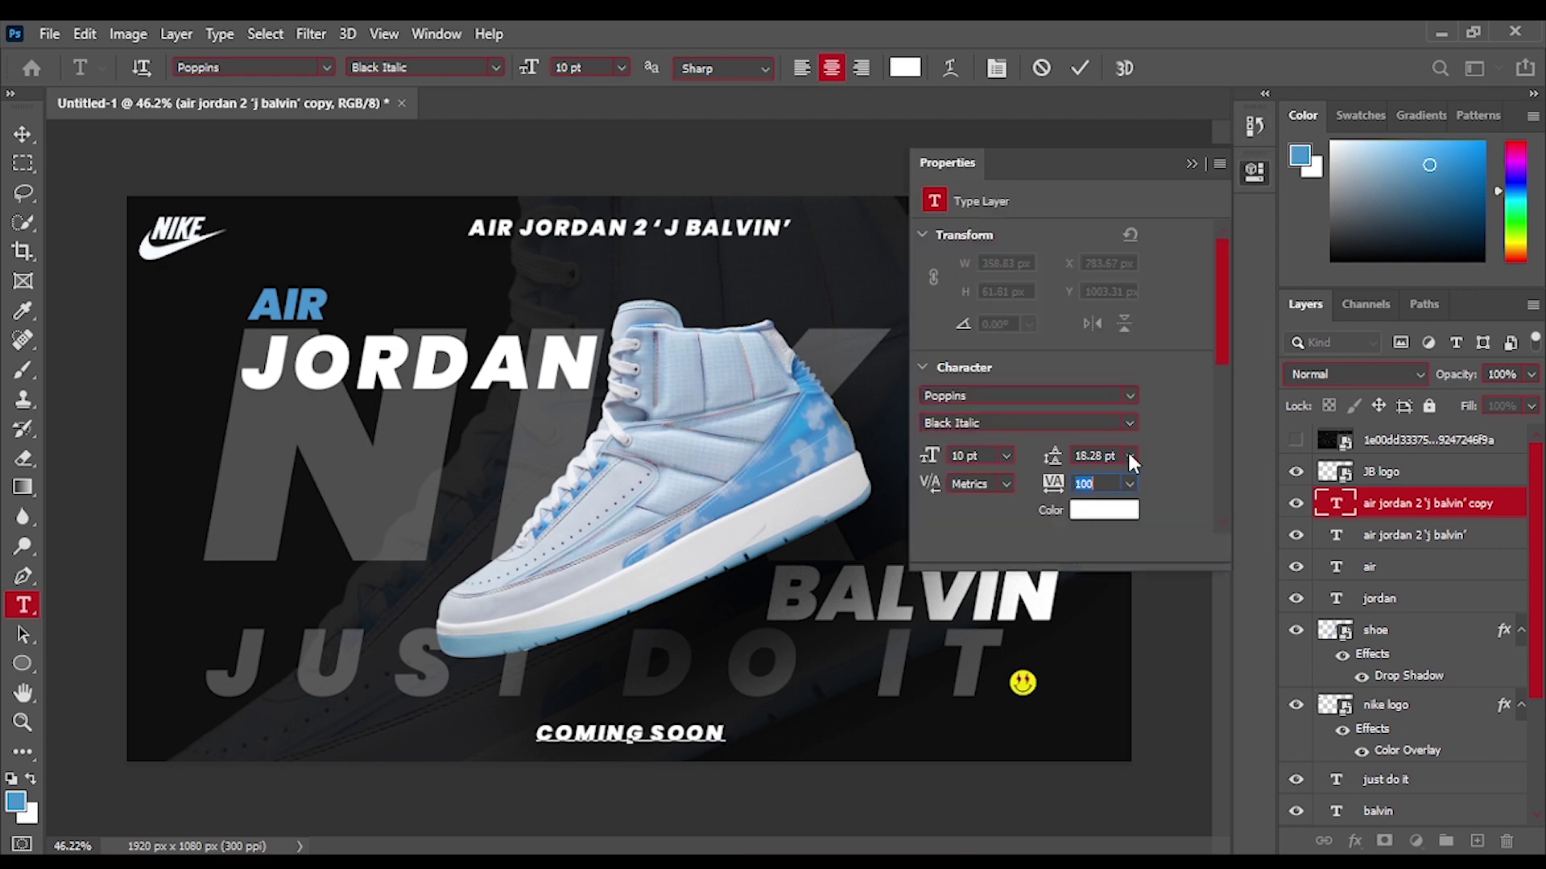
{"action": "left_click", "coordinate": [669, 735]}
{"action": "left_click_drag", "start_coordinate": [669, 735], "coordinate": [601, 745]}
{"action": "left_click", "coordinate": [746, 750]}
{"action": "left_click_drag", "start_coordinate": [1051, 488], "coordinate": [1056, 487]}
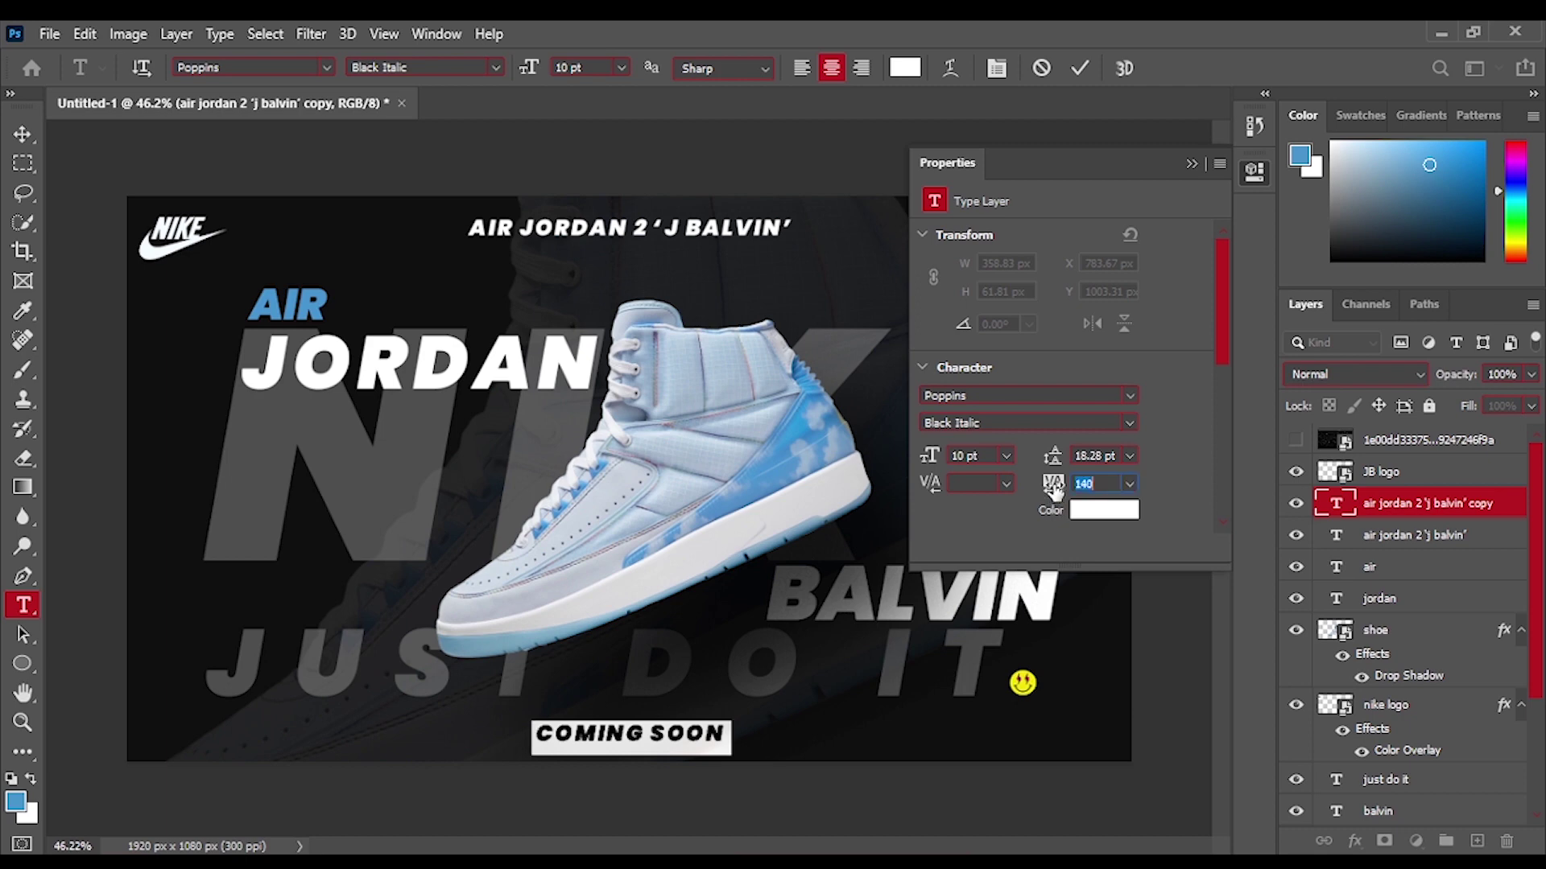
{"action": "left_click", "coordinate": [1192, 164]}
{"action": "left_click", "coordinate": [22, 134]}
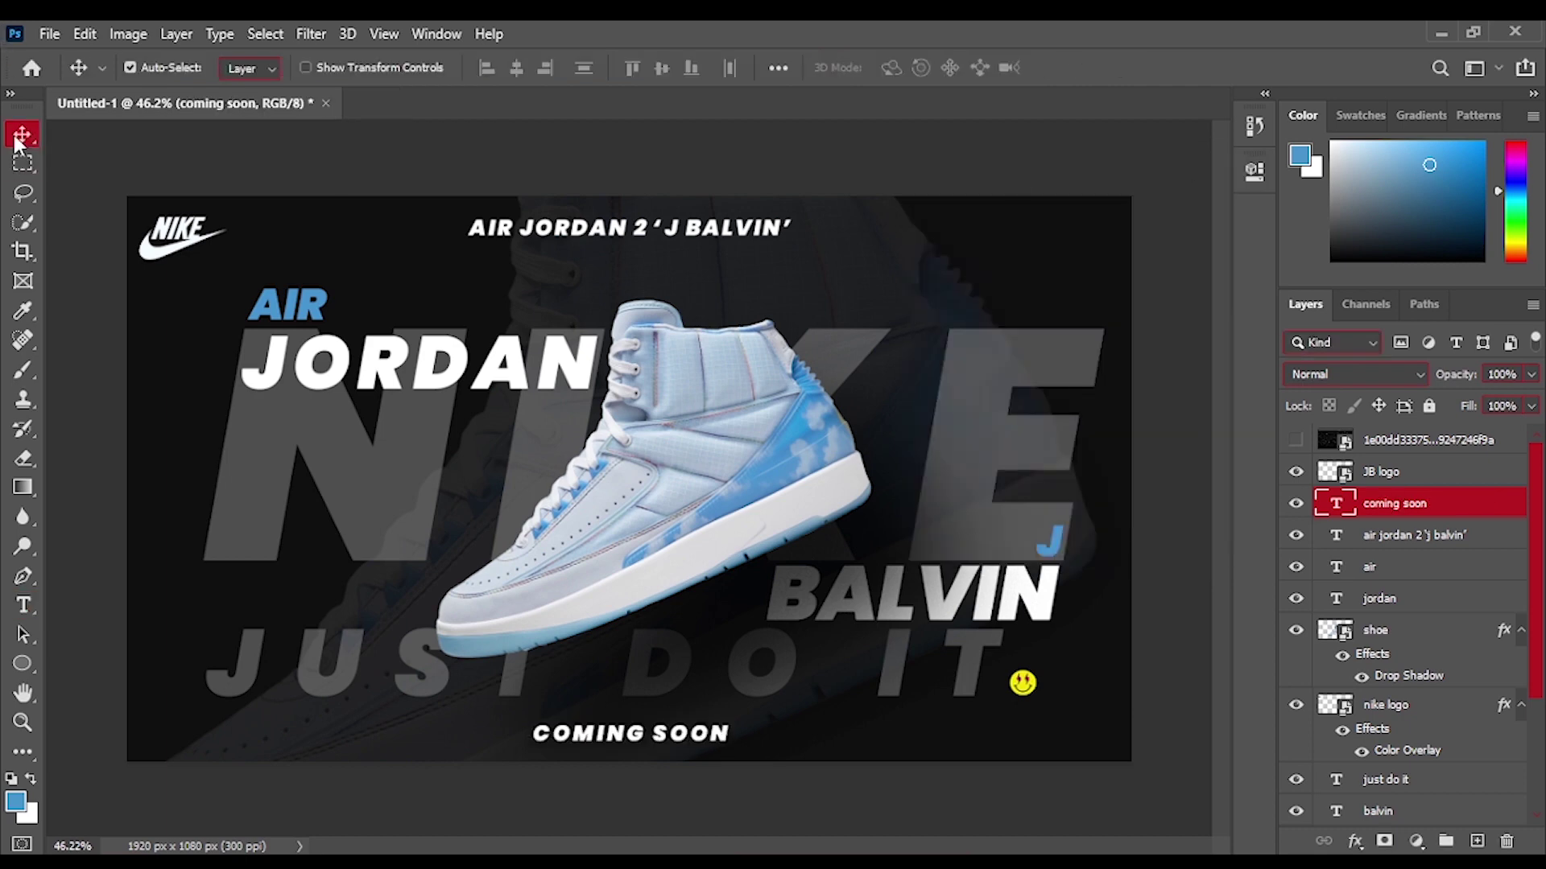
Nudge the COMING SOON text slightly down toward the banner's lower edge and deselect it.
{"action": "key", "text": "Down"}
{"action": "key", "text": "Down"}
{"action": "key", "text": "Down"}
{"action": "left_click", "coordinate": [723, 162]}
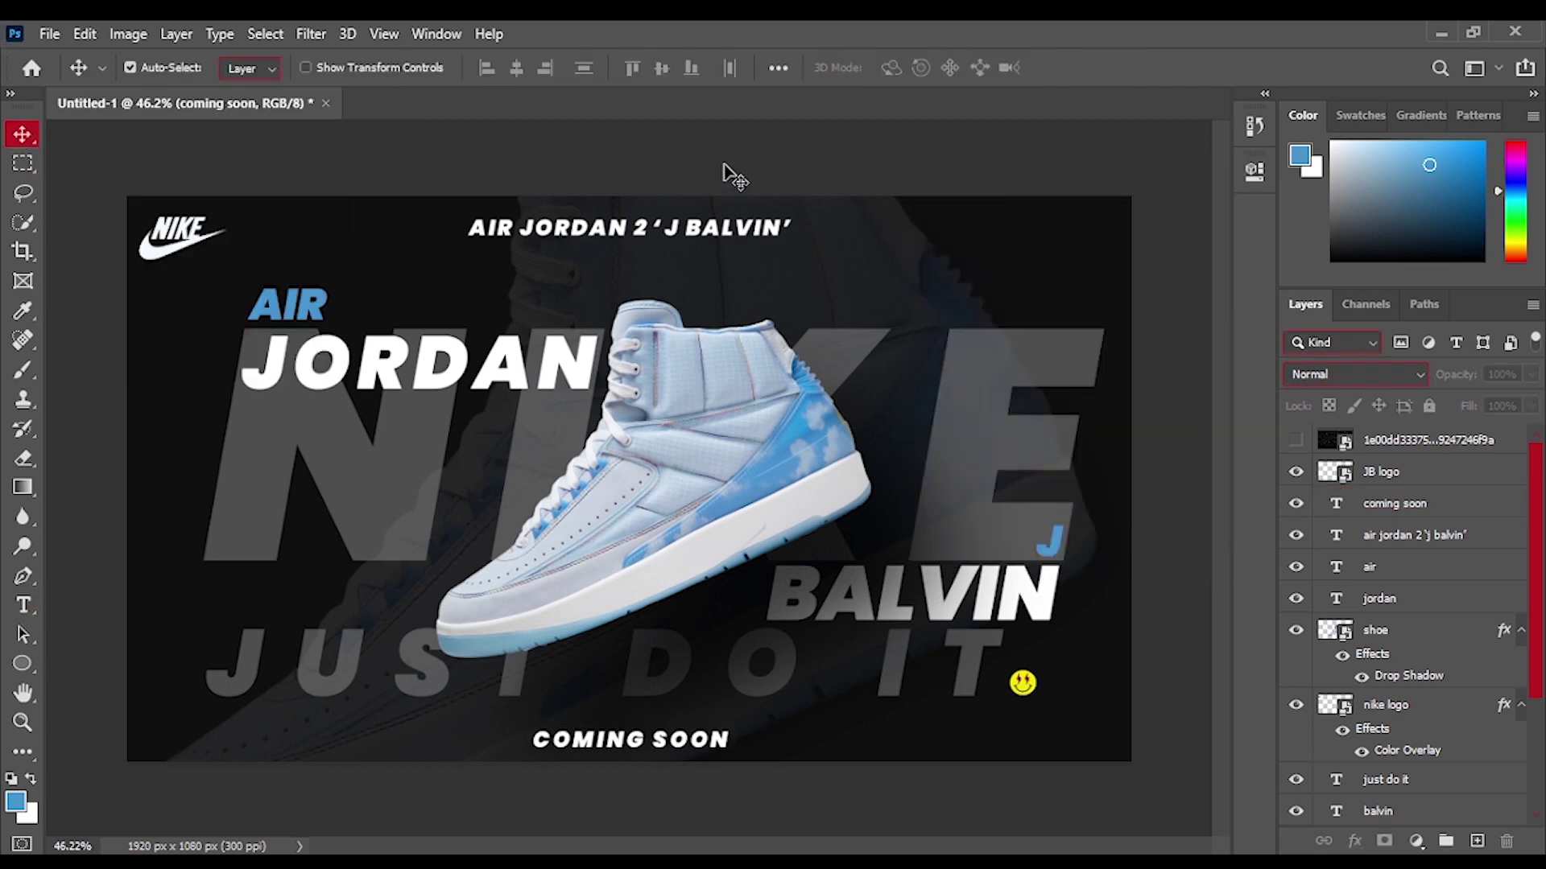